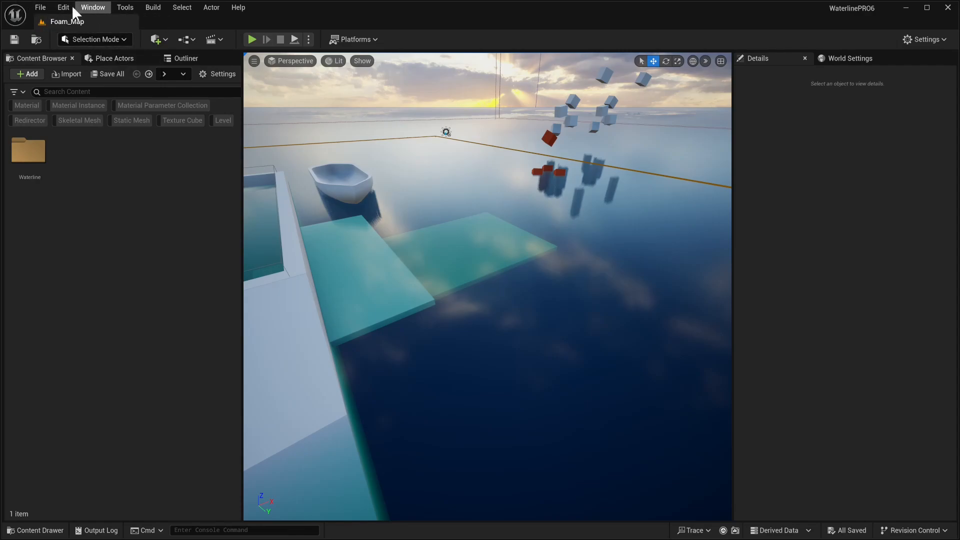
- Open the project settings, find the RHI options and set the Windows Default RHI to DirectX 12
{"action": "left_click", "coordinate": [47, 7]}
{"action": "mouse_move", "coordinate": [63, 7]}
{"action": "left_click", "coordinate": [102, 170]}
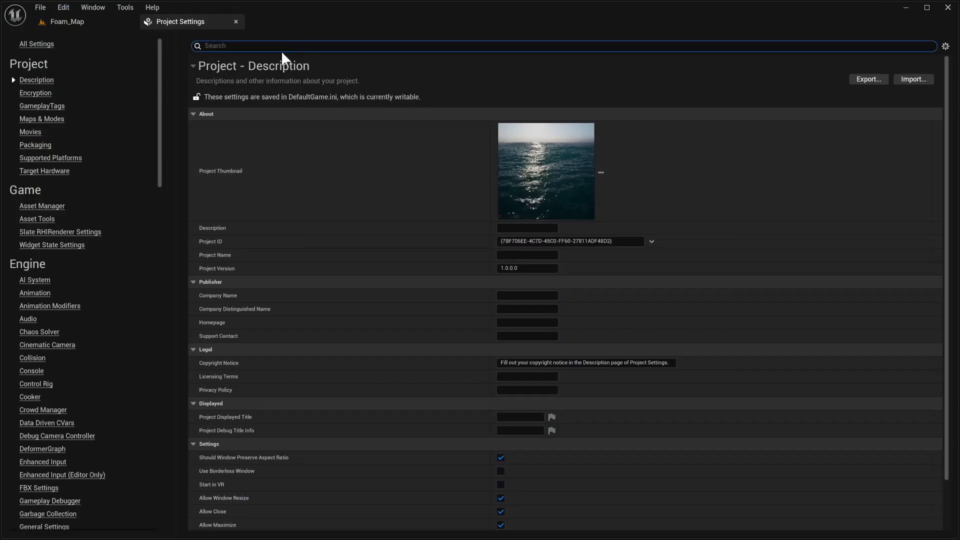
{"action": "type", "text": "RHI"}
{"action": "left_click", "coordinate": [544, 411]}
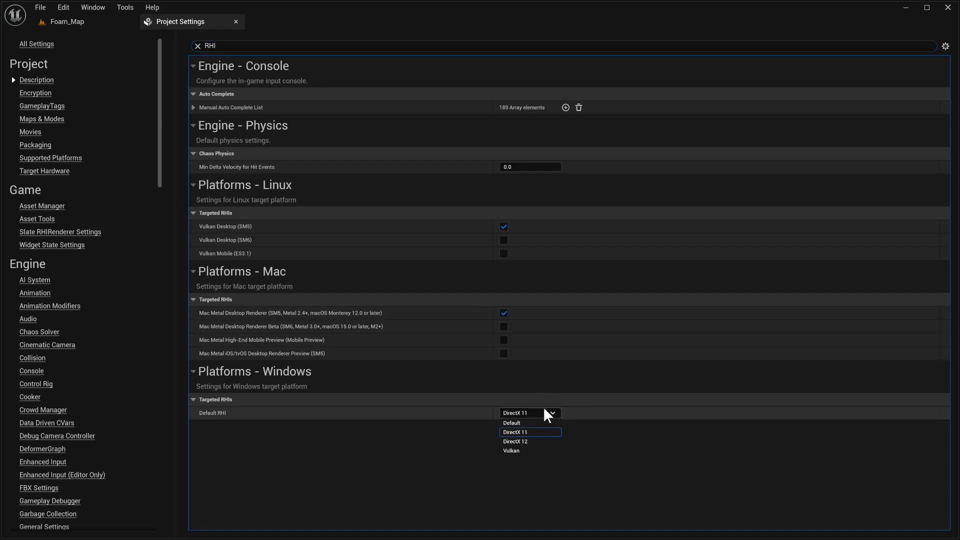
{"action": "left_click", "coordinate": [530, 441]}
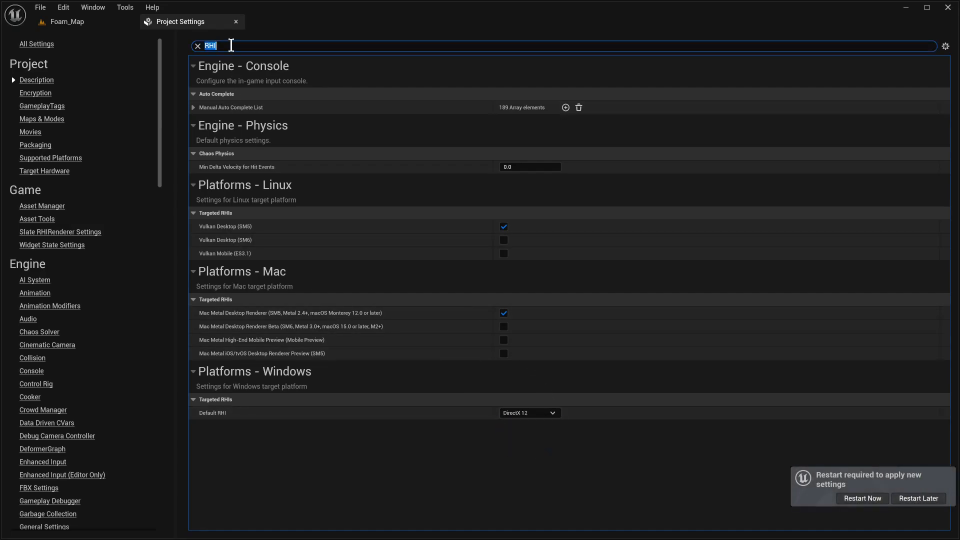
- Find the SM6 settings and enable SM6 under the Windows D3D12 Targeted Shader Formats
{"action": "type", "text": "SM"}
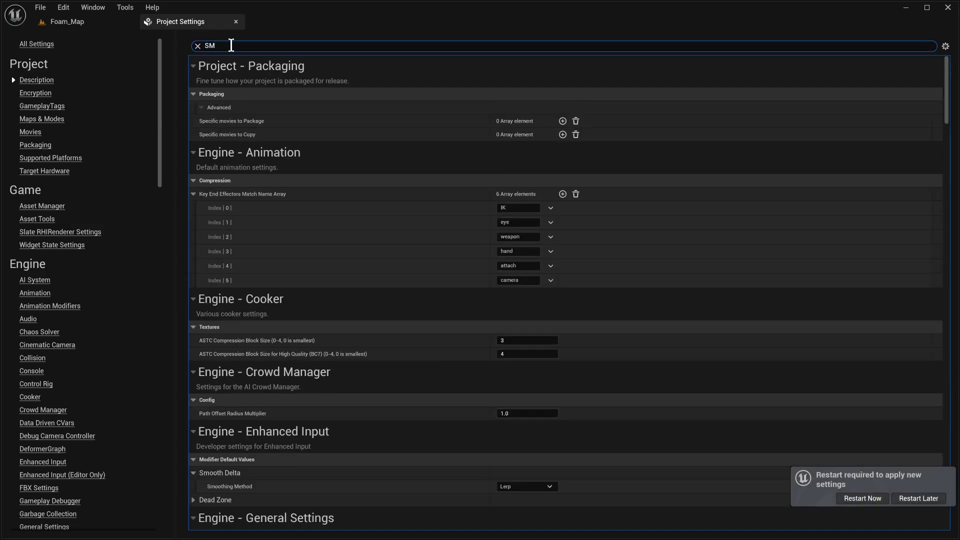
{"action": "type", "text": "6"}
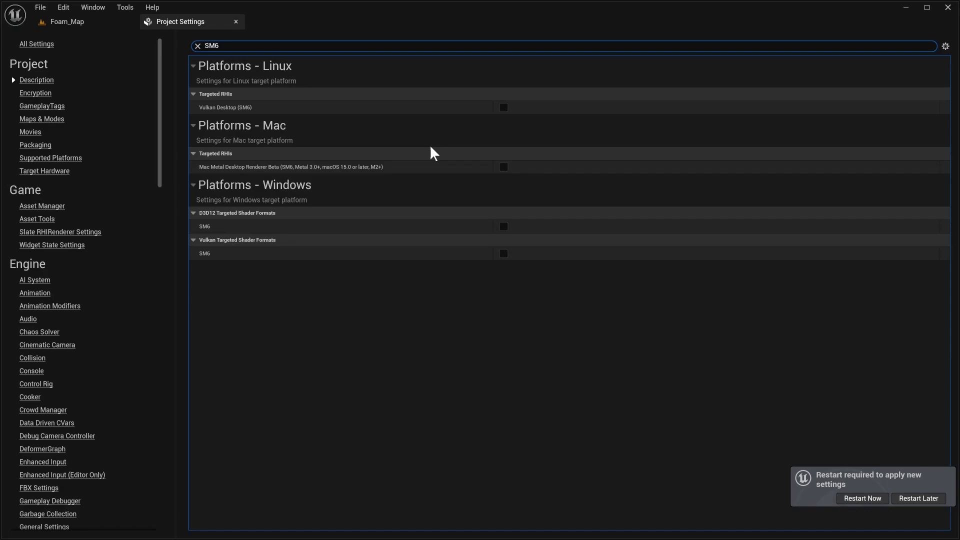
{"action": "left_click", "coordinate": [504, 227]}
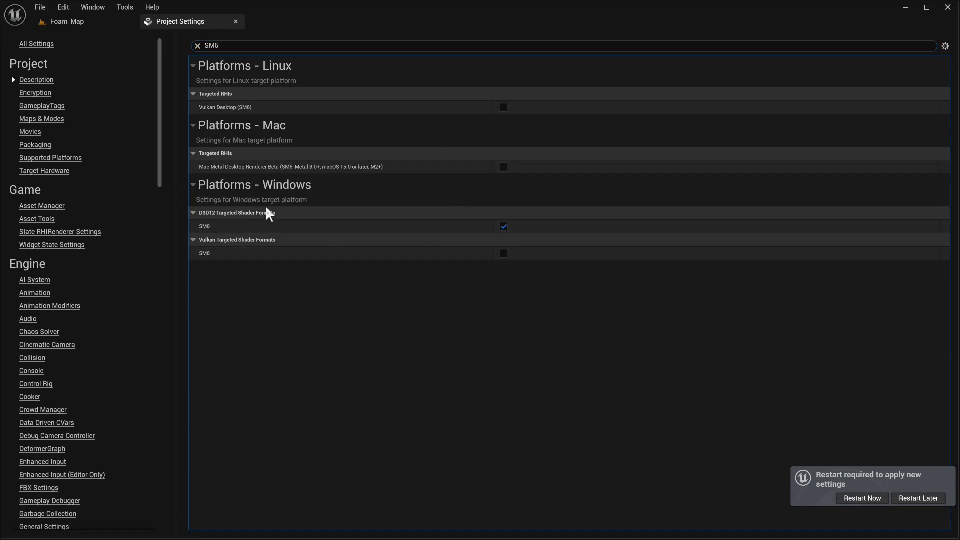
- Search the project settings for "Rayt" and enable Support Hardware Ray Tracing
{"action": "left_click", "coordinate": [240, 45]}
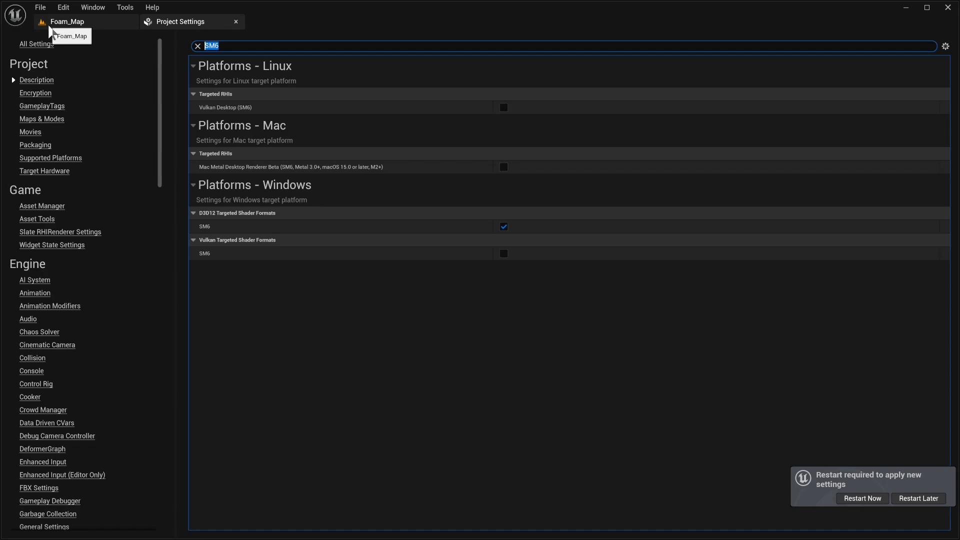
{"action": "key", "text": "BackSpace"}
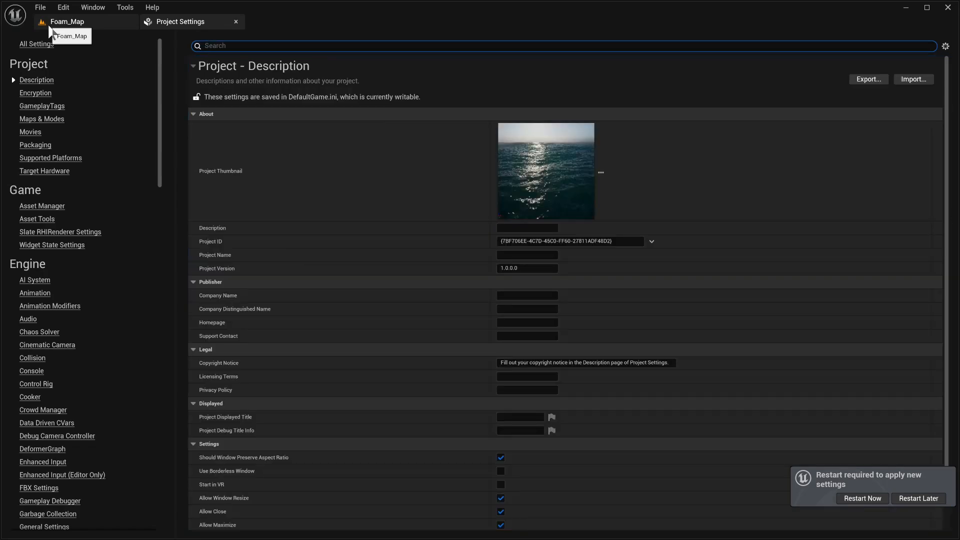
{"action": "type", "text": "Rayt"}
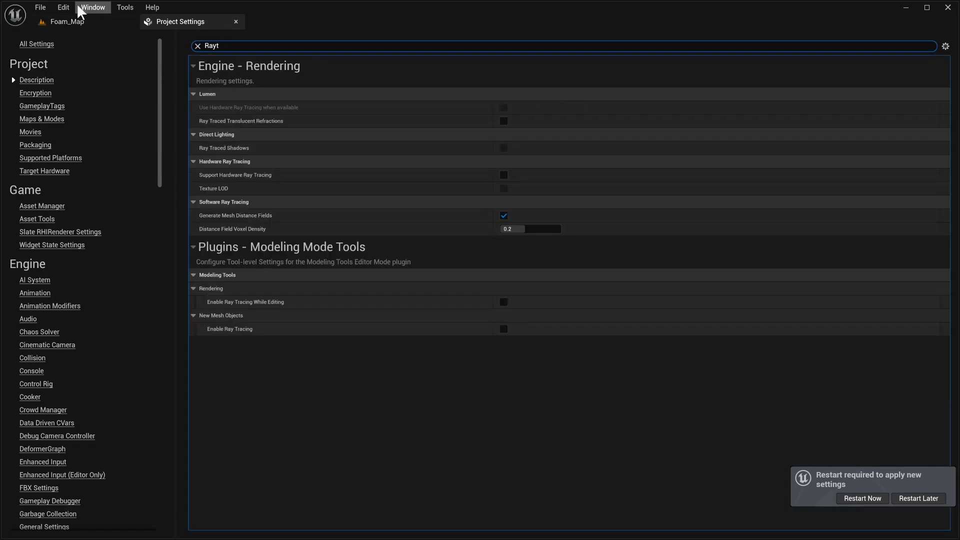
{"action": "left_click", "coordinate": [504, 175]}
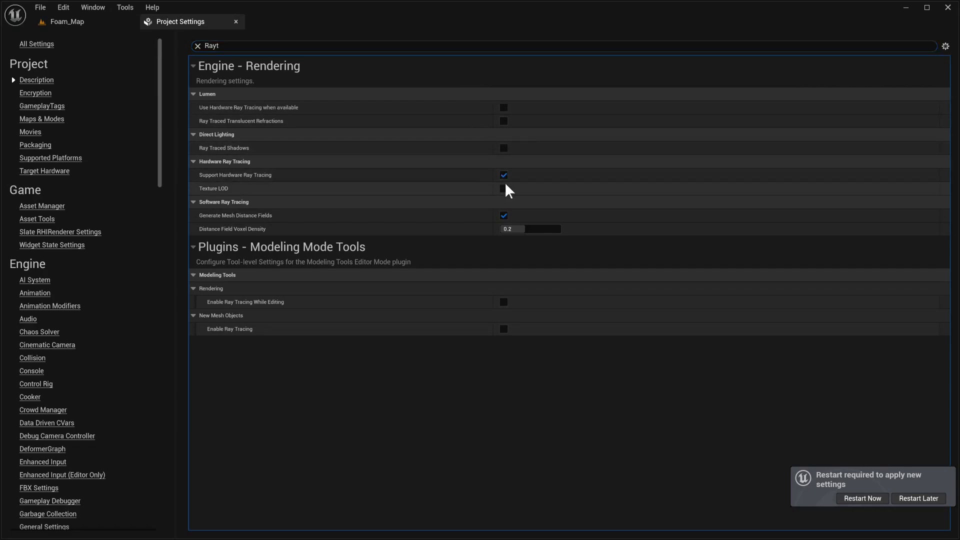
- Broaden the settings search to "Ray" and enable Texture LOD and Ray Traced Shadows in the rendering settings
{"action": "left_click", "coordinate": [282, 46]}
{"action": "type", "text": "Ray"}
{"action": "scroll", "coordinate": [460, 260], "scroll_direction": "down", "scroll_amount": 2}
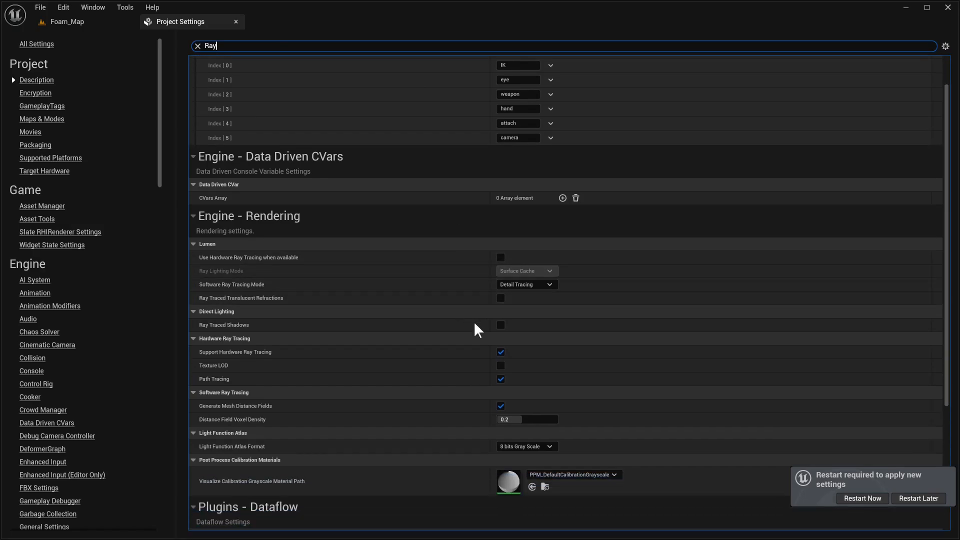
{"action": "left_click", "coordinate": [500, 365]}
{"action": "left_click", "coordinate": [501, 325]}
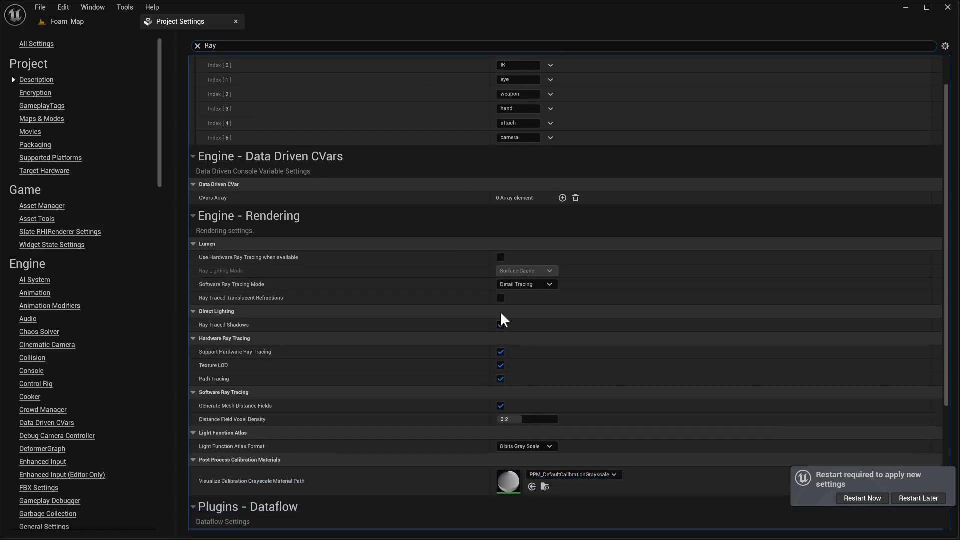
- Enable Ray Traced Translucent Refractions and Lumen's Use Hardware Ray Tracing when available, with Ray Lighting Mode set to Hit Lighting
{"action": "left_click", "coordinate": [500, 298]}
{"action": "left_click", "coordinate": [500, 257]}
{"action": "left_click", "coordinate": [548, 270]}
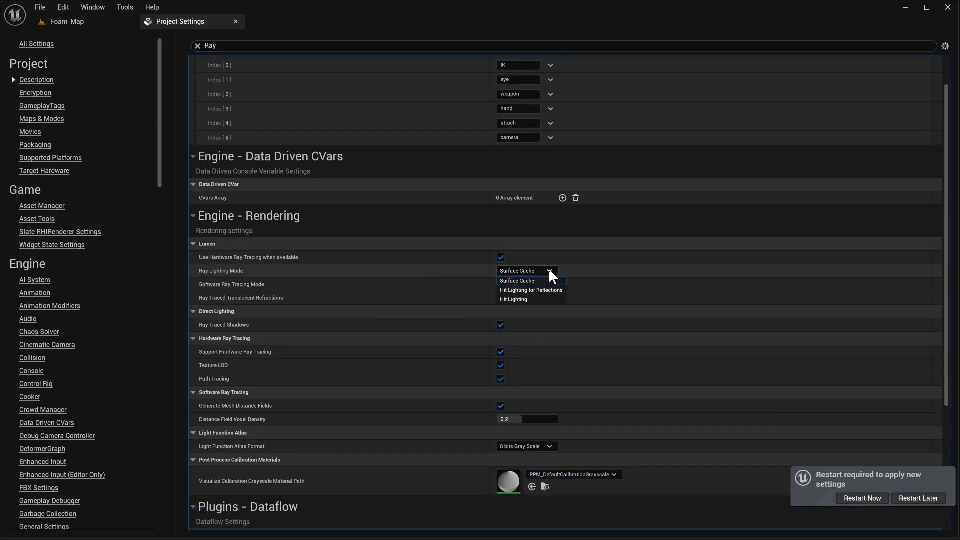
{"action": "left_click", "coordinate": [518, 295]}
{"action": "left_click", "coordinate": [529, 284]}
{"action": "left_click", "coordinate": [607, 328]}
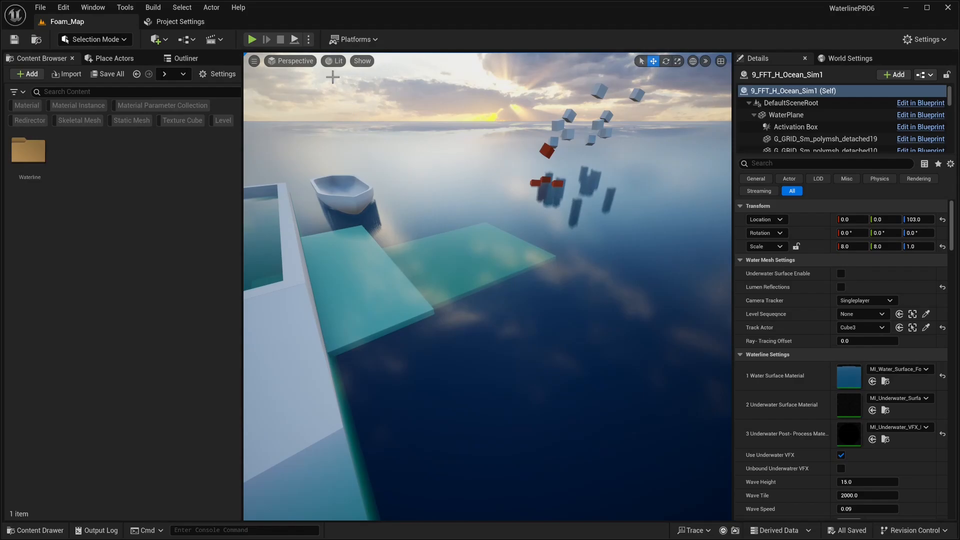
- Preview the Foam_Map scene in the Path Tracing view mode, looking around the water, and return to Lit
{"action": "left_click", "coordinate": [334, 62]}
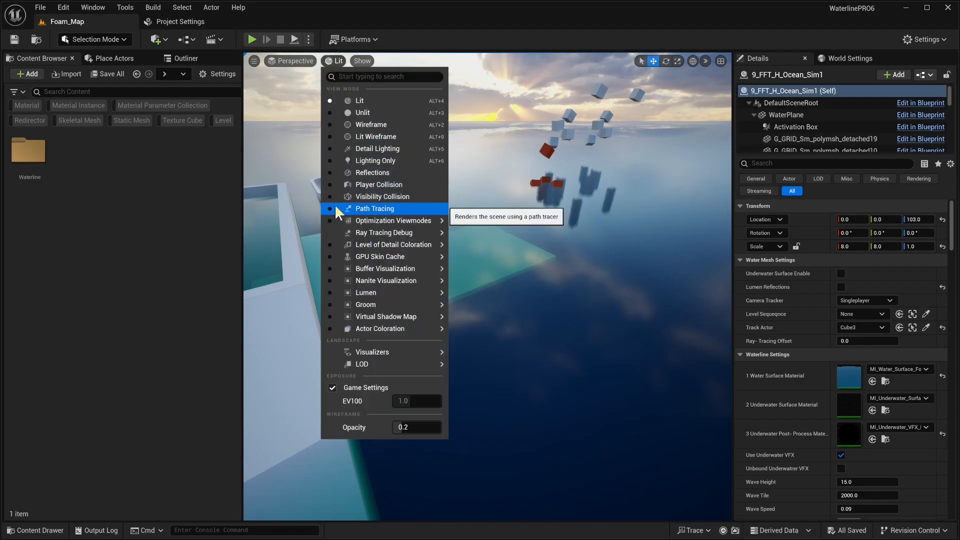
{"action": "left_click", "coordinate": [383, 210]}
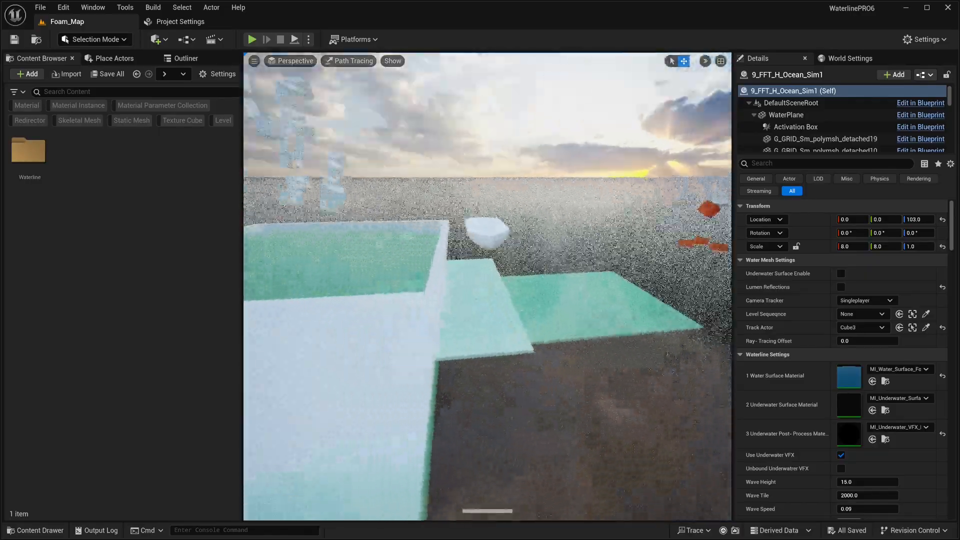
{"action": "mouse_move", "coordinate": [393, 188]}
{"action": "right_mouse_down"}
{"action": "mouse_move", "coordinate": [453, 170]}
{"action": "mouse_move", "coordinate": [448, 178]}
{"action": "right_mouse_up"}
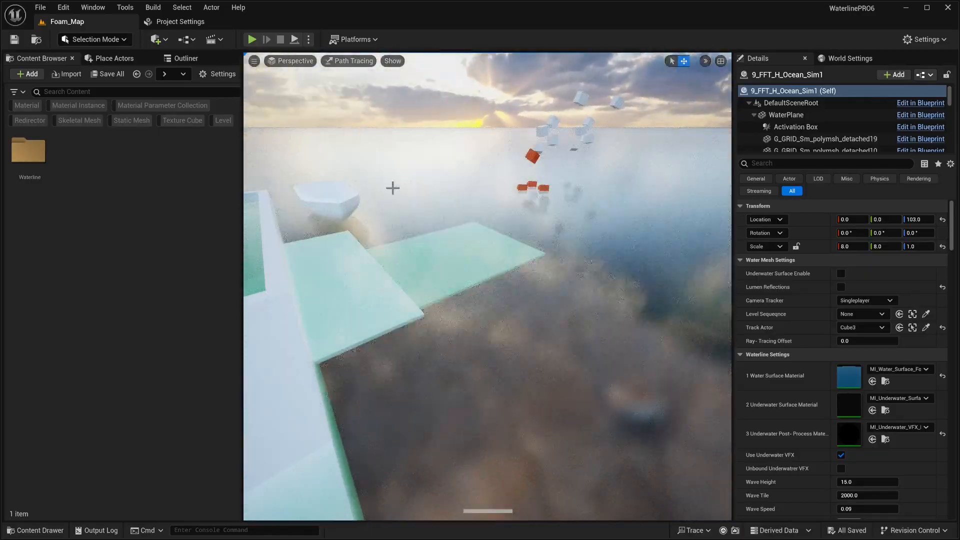
{"action": "left_click", "coordinate": [352, 62]}
{"action": "left_click", "coordinate": [360, 98]}
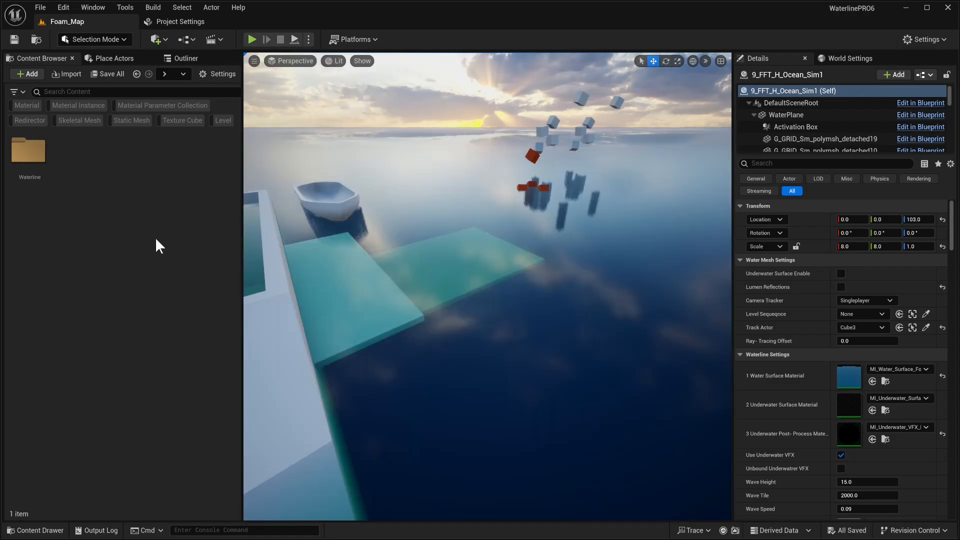
- Open the Waterline_6_Demo level from the Waterline/9_Ocean_Sim_BETA/Gen4_Ocean_Demo folder
{"action": "double_click", "coordinate": [29, 151]}
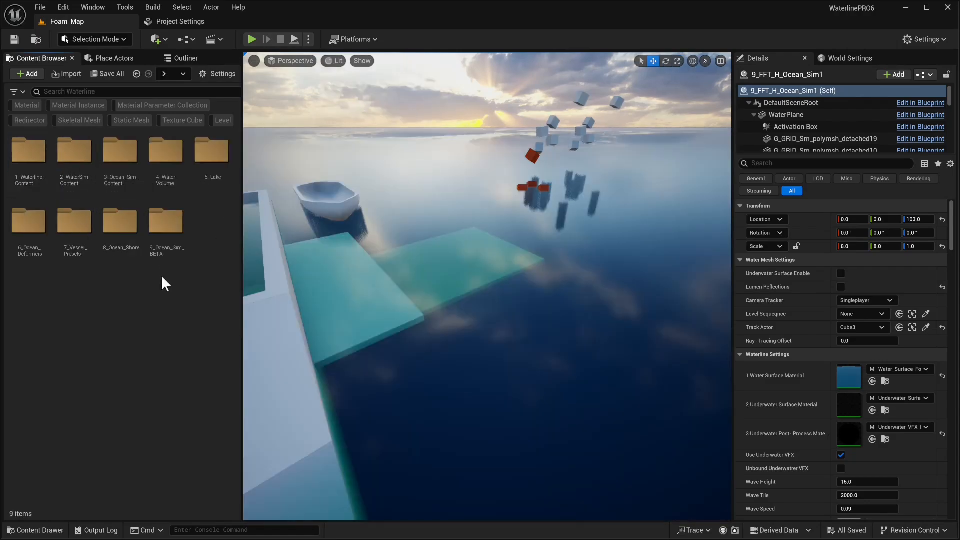
{"action": "double_click", "coordinate": [156, 239]}
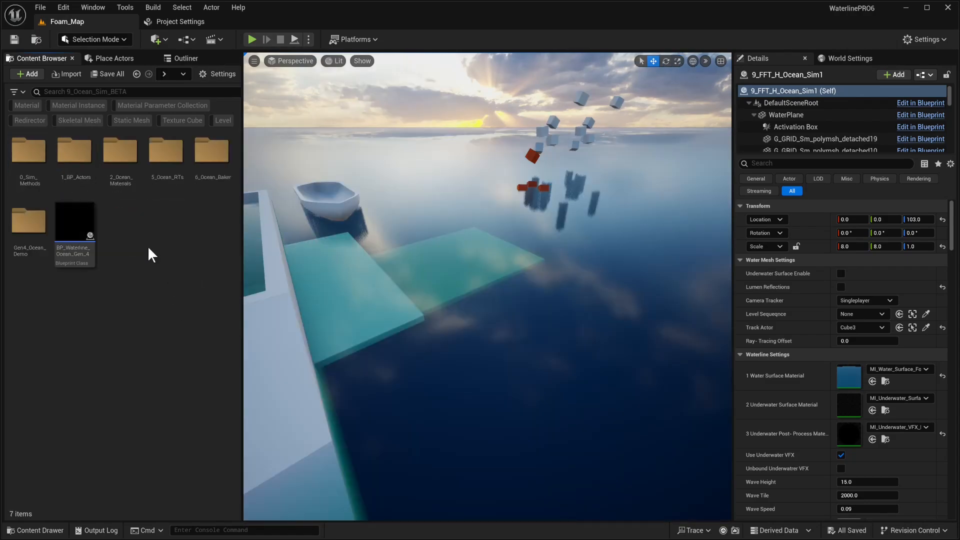
{"action": "left_click", "coordinate": [16, 237]}
{"action": "double_click", "coordinate": [17, 237]}
{"action": "double_click", "coordinate": [74, 152]}
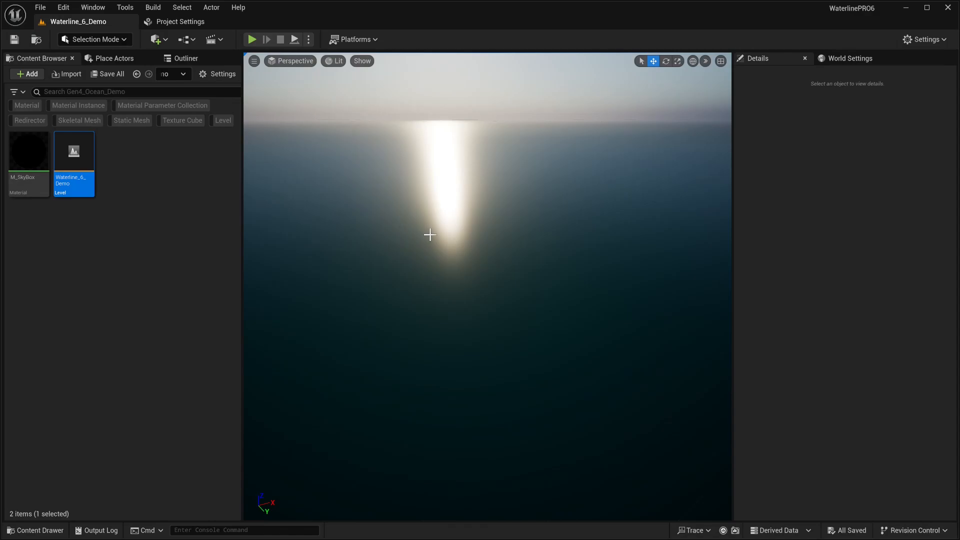
- Select the BP_Waterline_Ocean_Gen_4 actor, start its Live Ocean simulation and pause it
{"action": "left_click", "coordinate": [329, 61]}
{"action": "left_click", "coordinate": [329, 61]}
{"action": "left_click", "coordinate": [409, 157]}
{"action": "scroll", "coordinate": [764, 417], "scroll_direction": "down", "scroll_amount": 10}
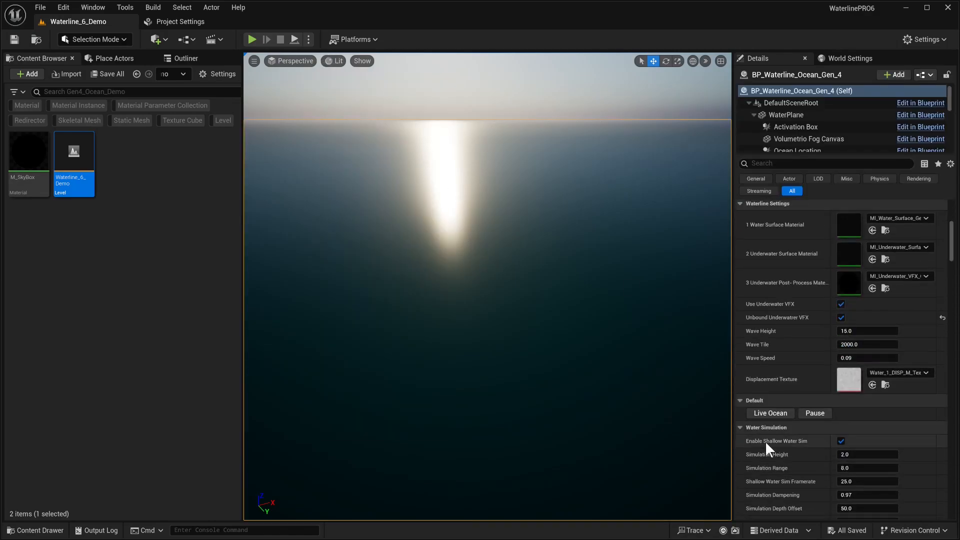
{"action": "left_click", "coordinate": [772, 413]}
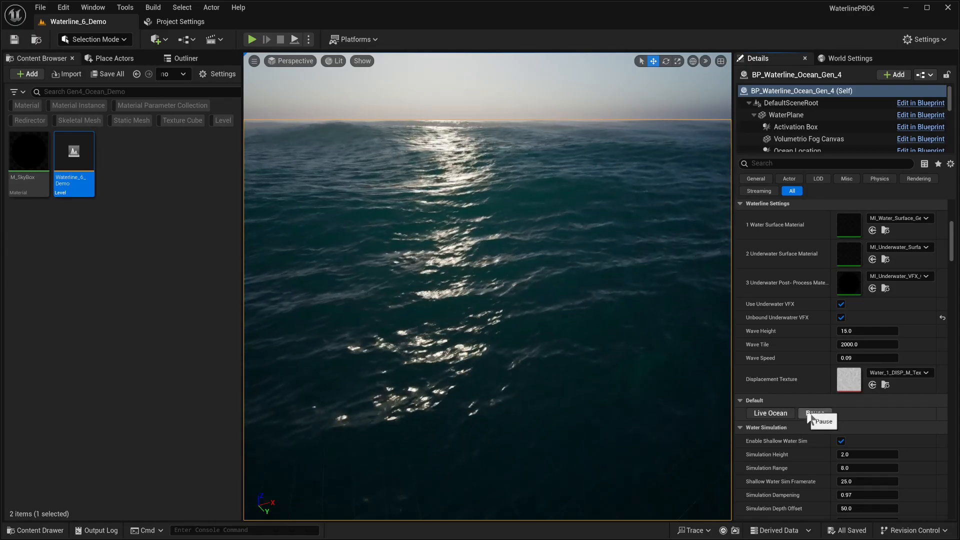
{"action": "left_click", "coordinate": [810, 413]}
- Switch the ocean viewport to the Path Tracing view mode and angle the camera down at the water
{"action": "left_click", "coordinate": [520, 111]}
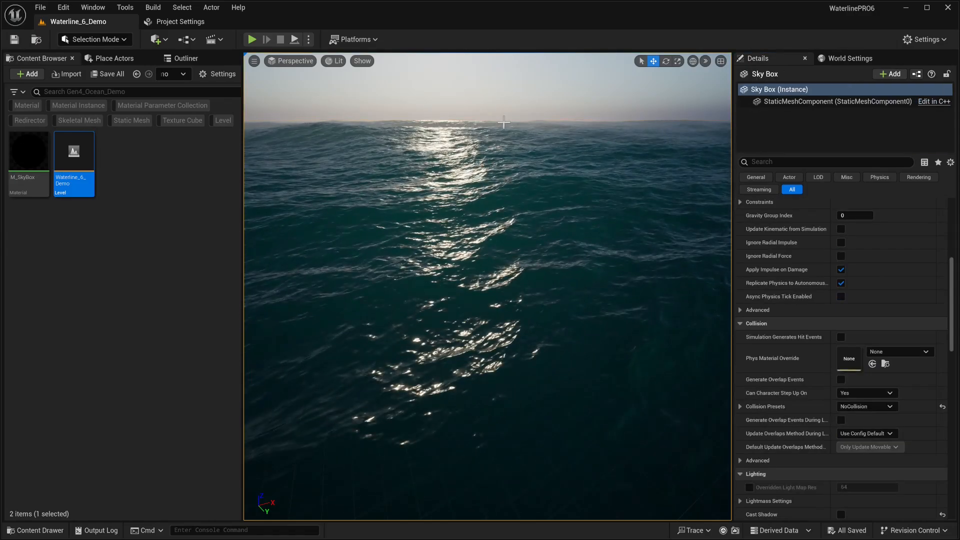
{"action": "right_click_drag", "start_coordinate": [520, 111], "coordinate": [490, 98]}
{"action": "left_click", "coordinate": [333, 60]}
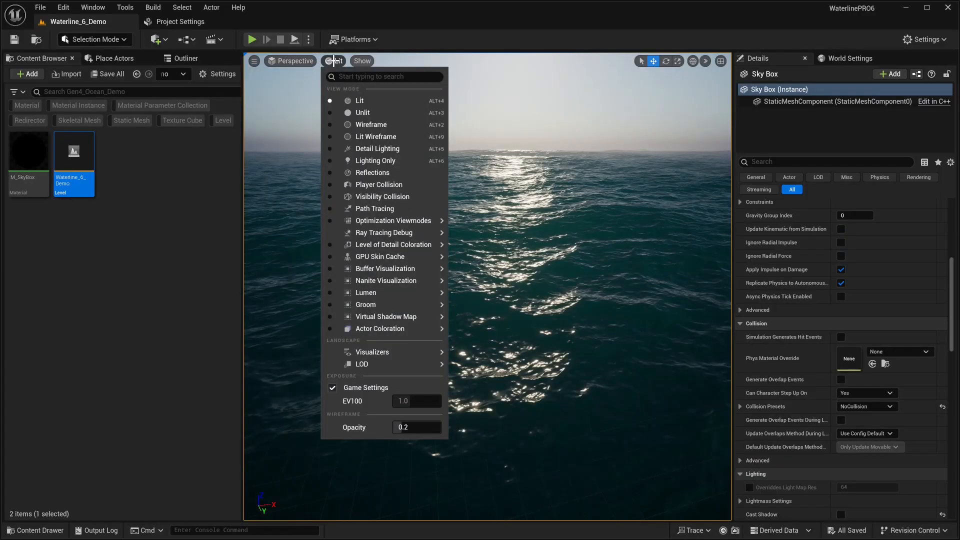
{"action": "left_click", "coordinate": [370, 208]}
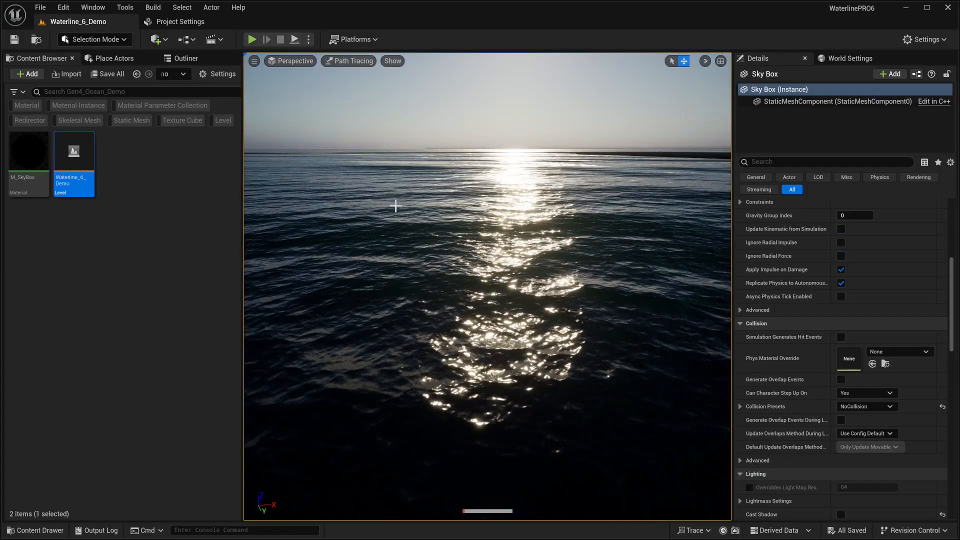
{"action": "right_click_drag", "start_coordinate": [449, 209], "coordinate": [515, 237]}
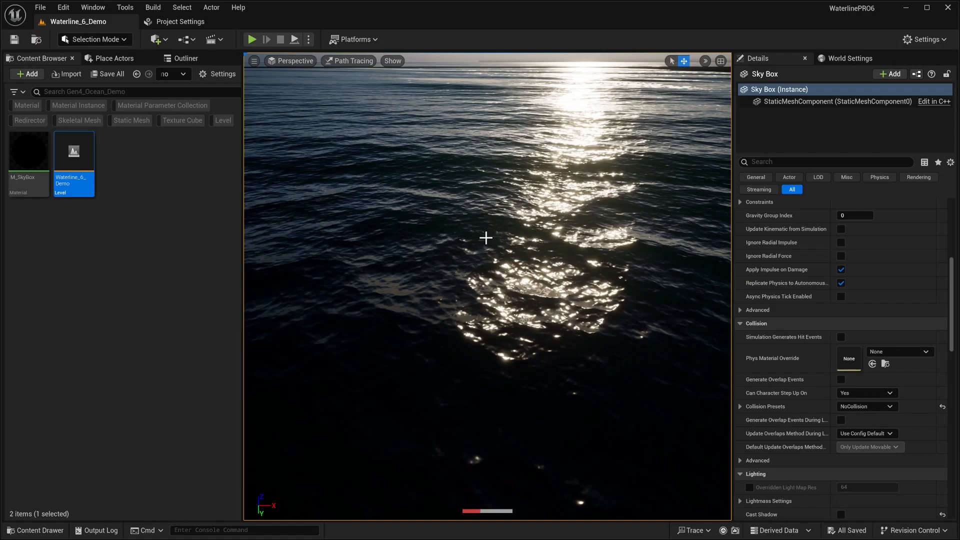
- Select the ocean actor and enable PT Ocean Grid in its Water Mesh Settings
{"action": "left_click", "coordinate": [515, 183]}
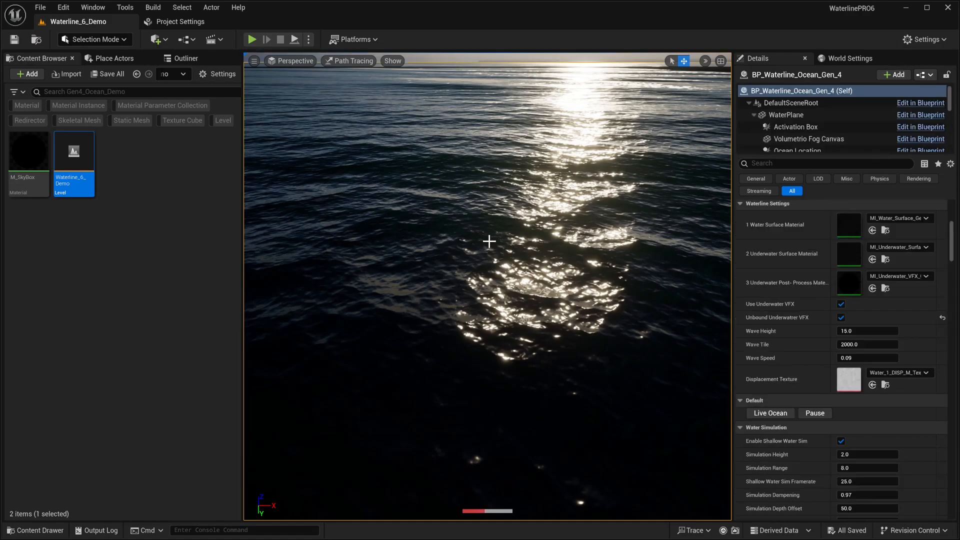
{"action": "scroll", "coordinate": [787, 332], "scroll_direction": "up", "scroll_amount": 8}
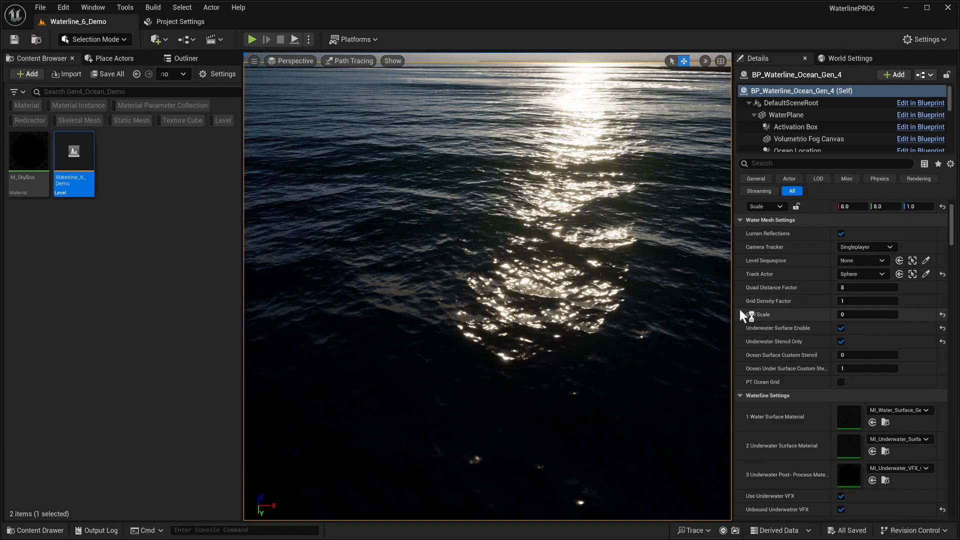
{"action": "left_click", "coordinate": [841, 382]}
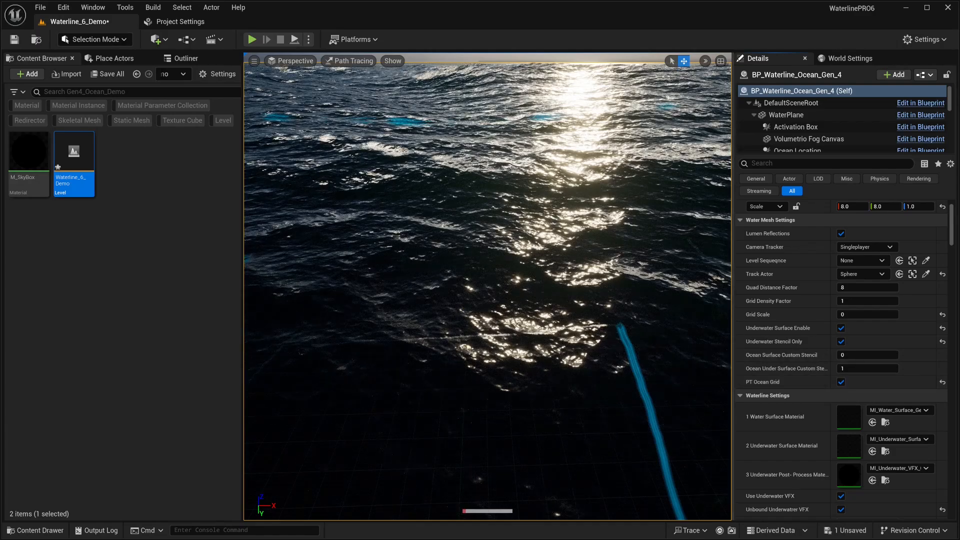
{"action": "right_click_drag", "start_coordinate": [433, 177], "coordinate": [421, 157]}
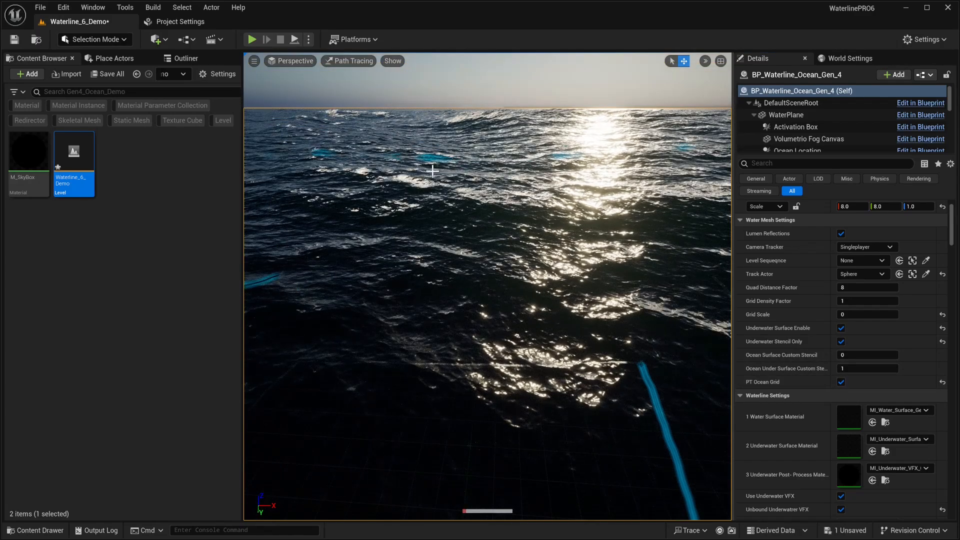
- Disable Underwater Surface Enable and Underwater Stencil Only on the ocean actor, keeping it selected
{"action": "left_click", "coordinate": [841, 328]}
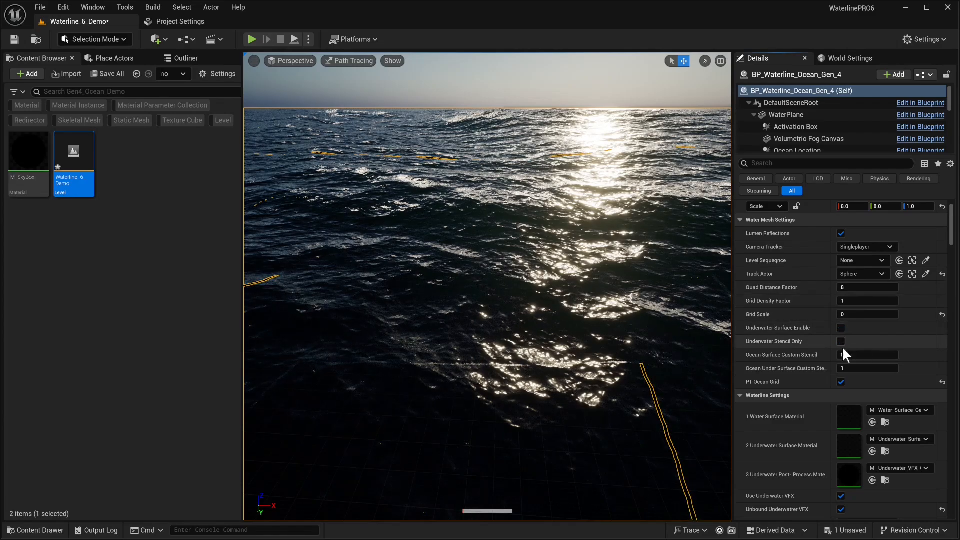
{"action": "left_click", "coordinate": [841, 342]}
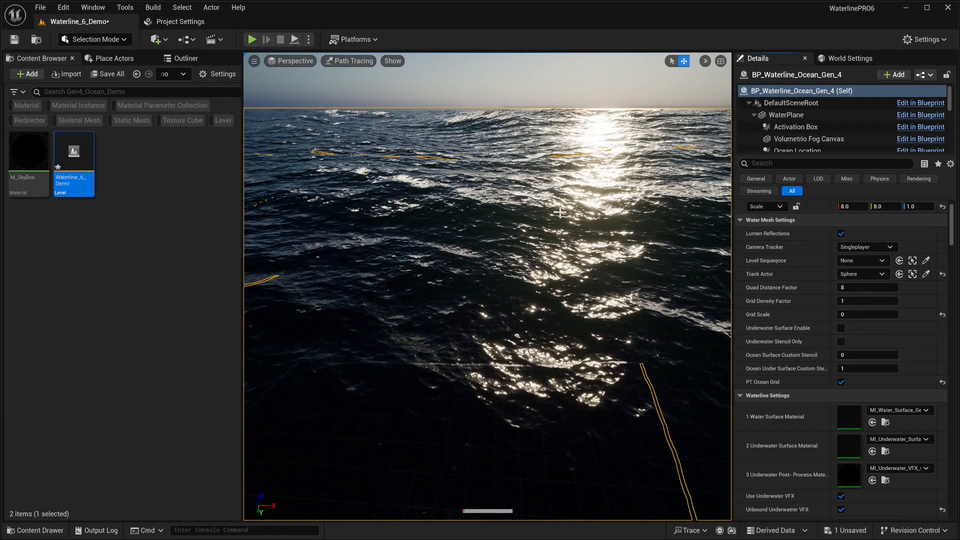
{"action": "left_click", "coordinate": [523, 91]}
{"action": "left_click", "coordinate": [553, 260]}
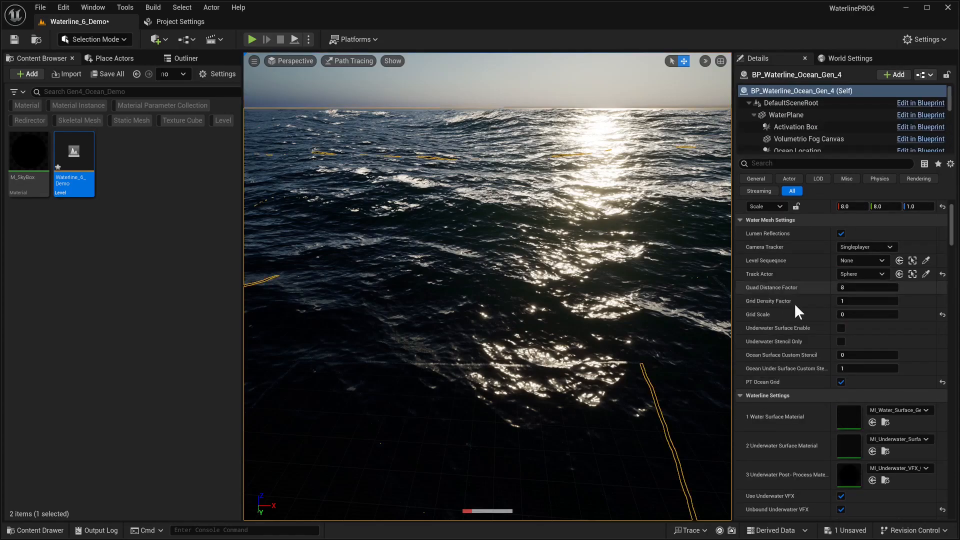
{"action": "scroll", "coordinate": [803, 308], "scroll_direction": "down", "scroll_amount": 1}
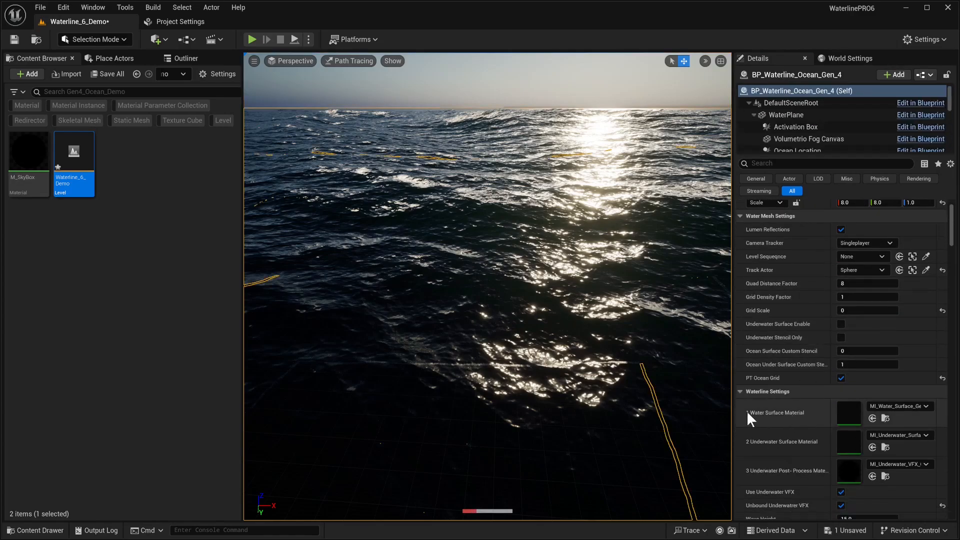
- Open the MI_Water_Surface_Gen4 material instance from the ocean's Water Surface Material, filter its parameters for "Path" and enable Path Tracer Water
{"action": "double_click", "coordinate": [842, 412]}
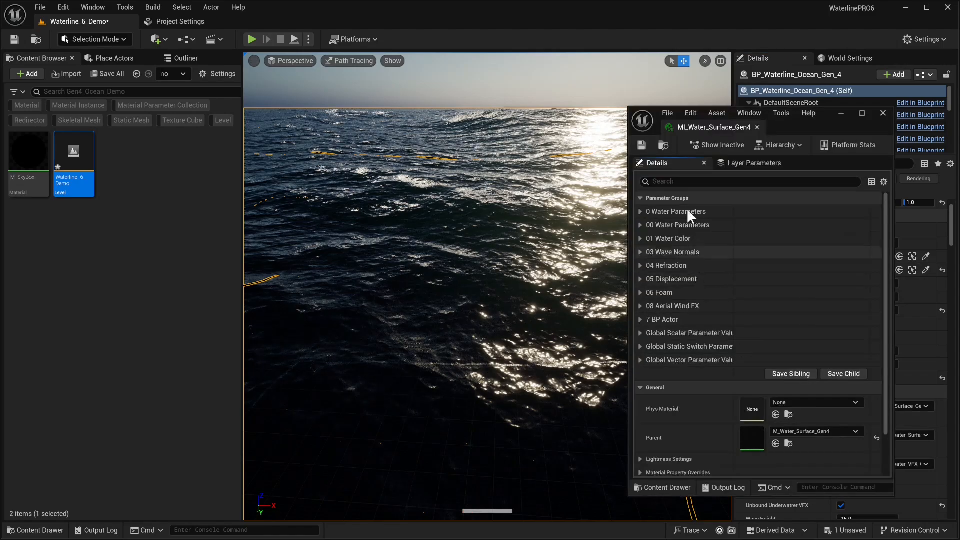
{"action": "type", "text": "Path"}
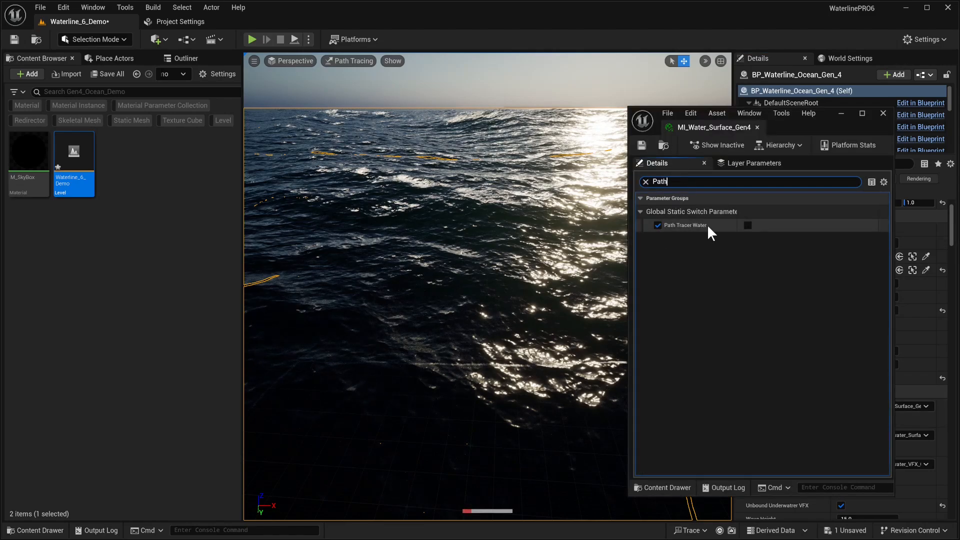
{"action": "left_click", "coordinate": [747, 226]}
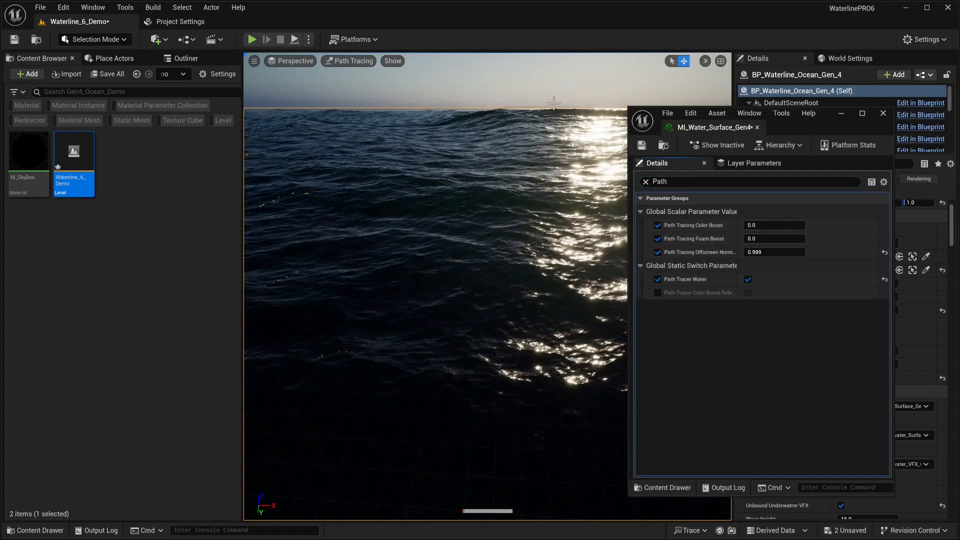
{"action": "left_click_drag", "start_coordinate": [763, 128], "coordinate": [785, 193]}
- Raise the sun so its glare falls on the near water, and minimize the material instance editor
{"action": "mouse_move", "coordinate": [537, 217]}
{"action": "right_mouse_down"}
{"action": "mouse_move", "coordinate": [502, 207]}
{"action": "mouse_move", "coordinate": [541, 195]}
{"action": "mouse_move", "coordinate": [524, 201]}
{"action": "right_mouse_up"}
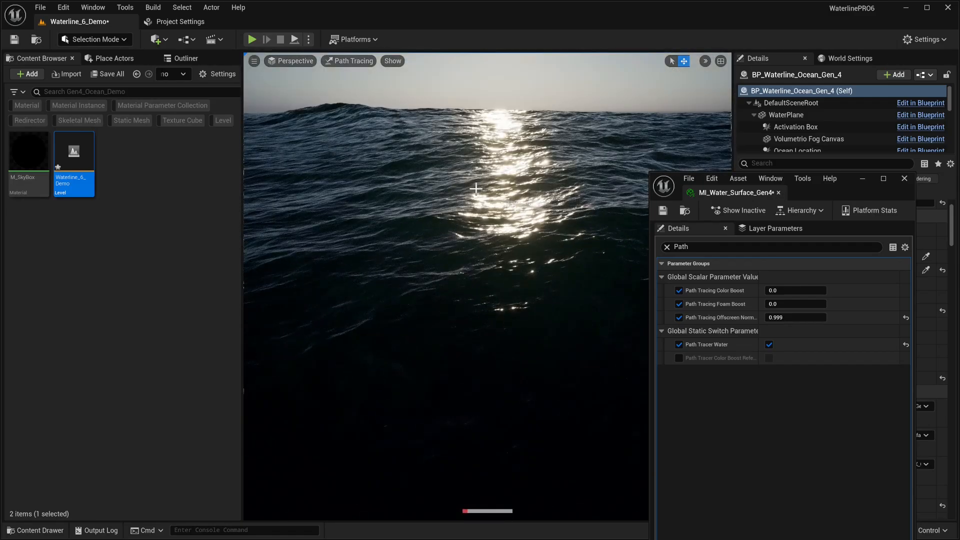
{"action": "key", "text": "ctrl+l"}
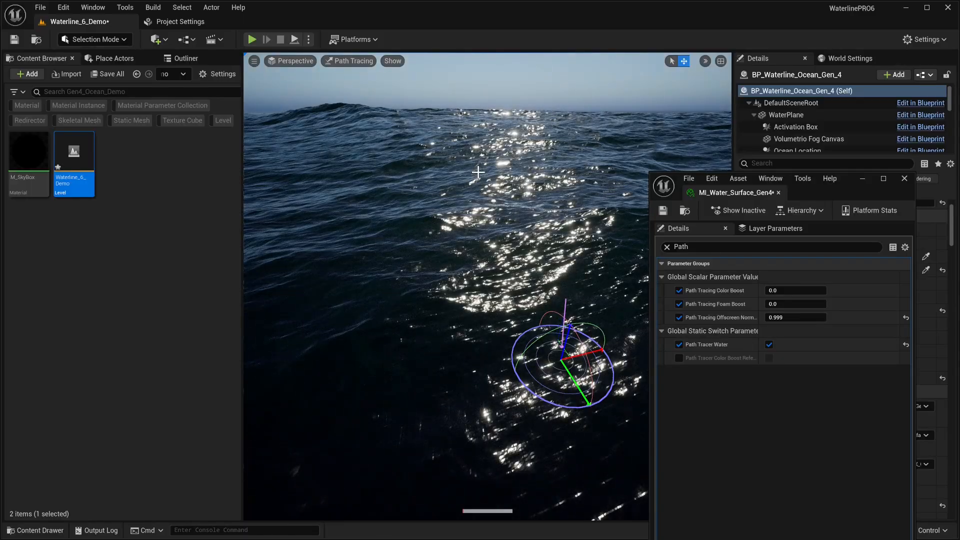
{"action": "right_click_drag", "start_coordinate": [478, 174], "coordinate": [478, 145]}
{"action": "right_click_drag", "start_coordinate": [579, 420], "coordinate": [579, 450]}
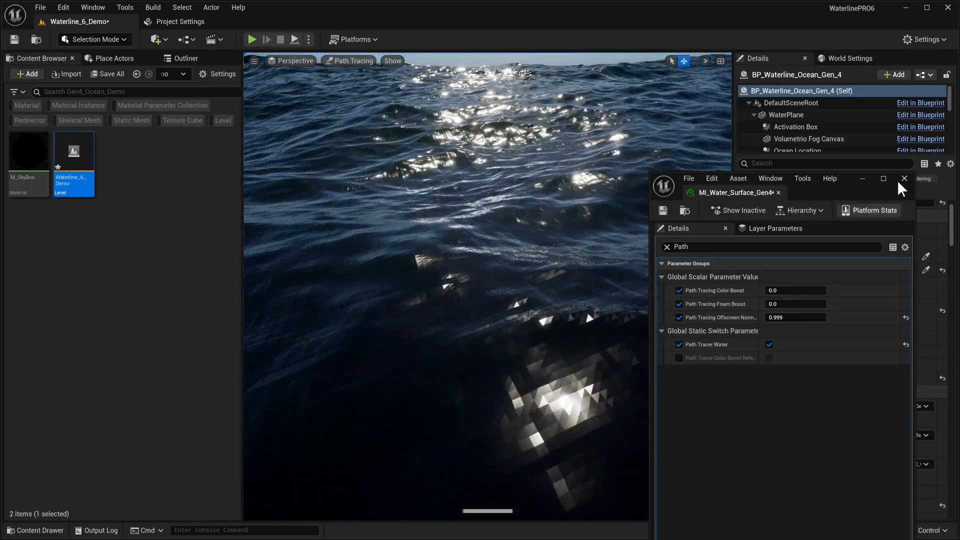
{"action": "left_click", "coordinate": [863, 178]}
- Examine the path-traced water up close from several angles, checking the sun highlights on the foreground waves
{"action": "right_click_drag", "start_coordinate": [504, 287], "coordinate": [504, 287]}
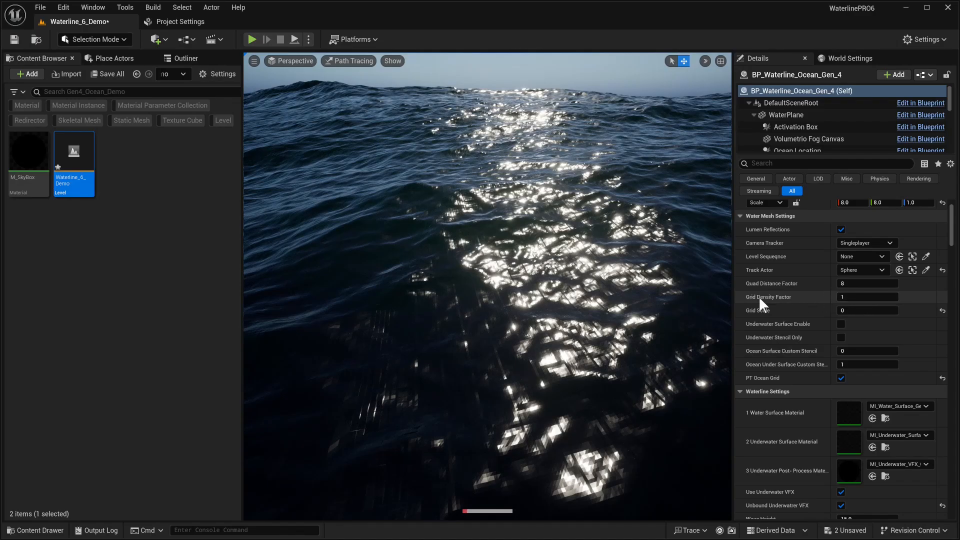
{"action": "right_click_drag", "start_coordinate": [455, 316], "coordinate": [455, 316]}
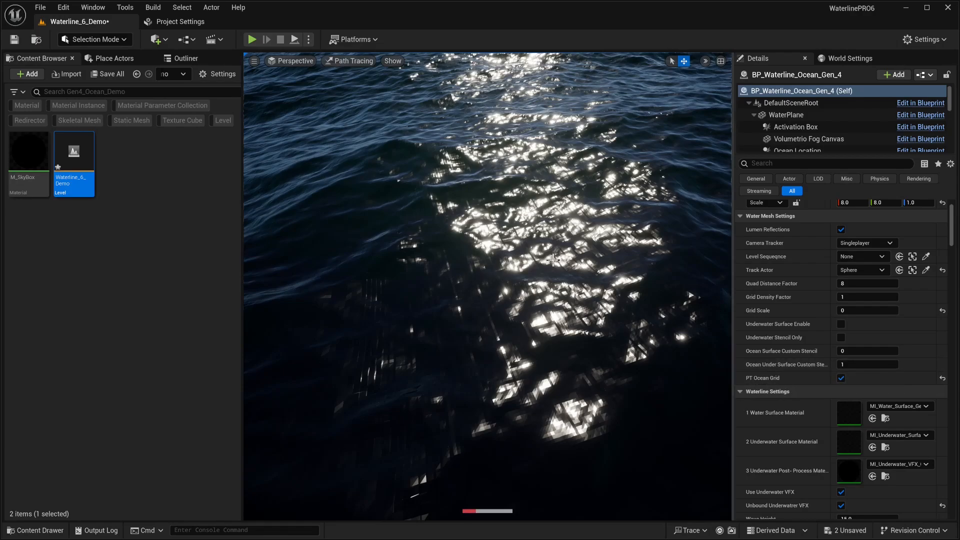
{"action": "right_click_drag", "start_coordinate": [548, 313], "coordinate": [550, 270]}
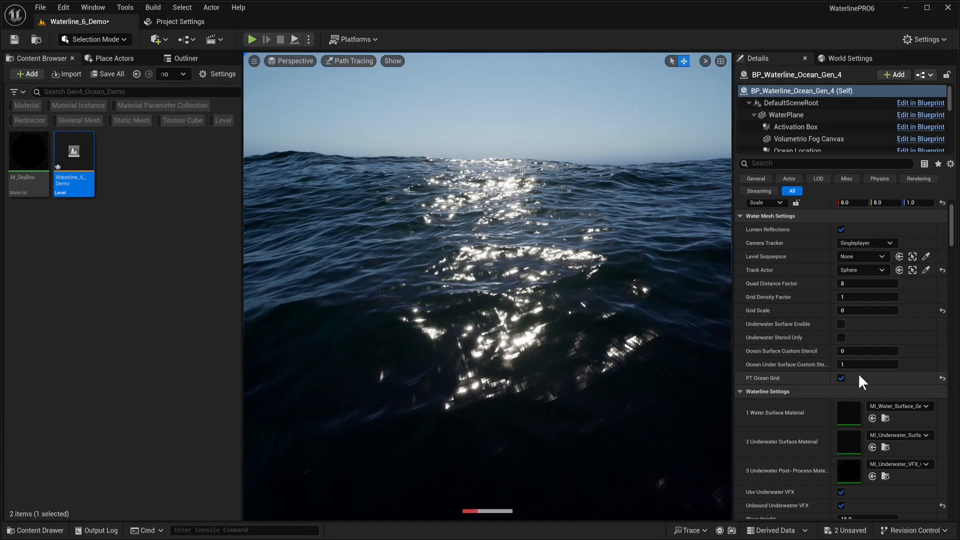
{"action": "right_click_drag", "start_coordinate": [598, 308], "coordinate": [598, 303]}
{"action": "mouse_move", "coordinate": [575, 271]}
{"action": "right_mouse_down"}
{"action": "mouse_move", "coordinate": [565, 260]}
{"action": "mouse_move", "coordinate": [595, 269]}
{"action": "mouse_move", "coordinate": [552, 272]}
{"action": "right_mouse_up"}
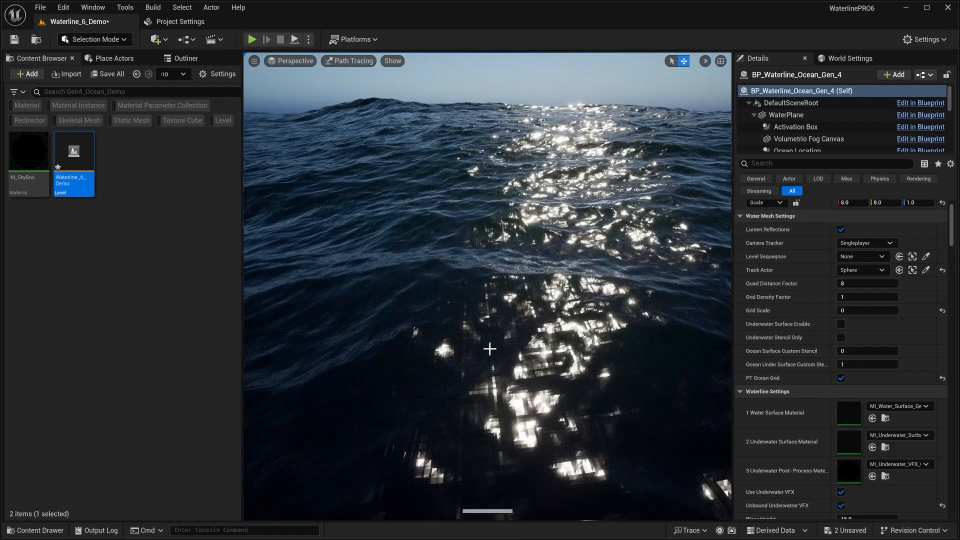
{"action": "mouse_move", "coordinate": [597, 313]}
{"action": "right_mouse_down"}
{"action": "mouse_move", "coordinate": [597, 326]}
{"action": "mouse_move", "coordinate": [601, 311]}
{"action": "mouse_move", "coordinate": [575, 275]}
{"action": "right_mouse_up"}
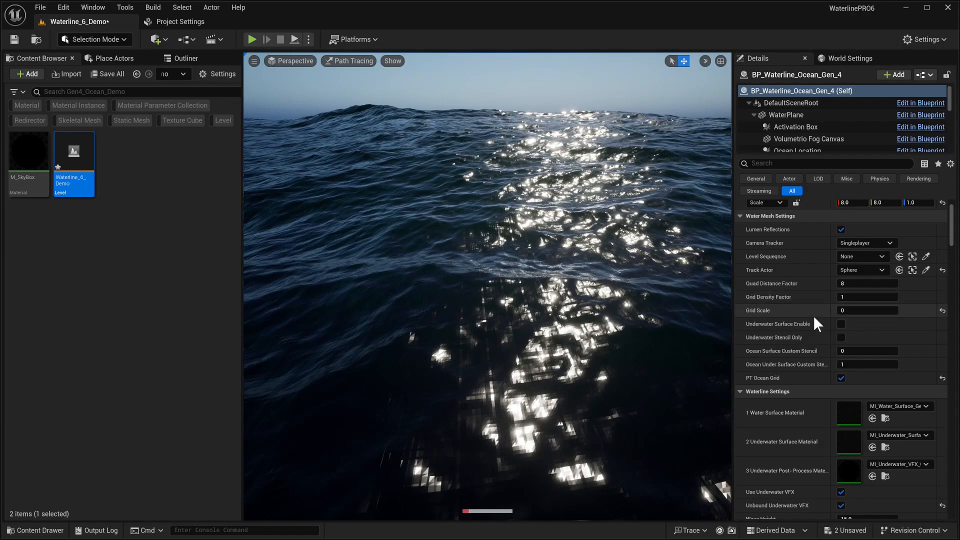
- Start the Live Ocean simulation and turn off Run Cascade 2 on the ocean actor
{"action": "scroll", "coordinate": [813, 315], "scroll_direction": "up", "scroll_amount": 2}
{"action": "scroll", "coordinate": [811, 320], "scroll_direction": "down", "scroll_amount": 10}
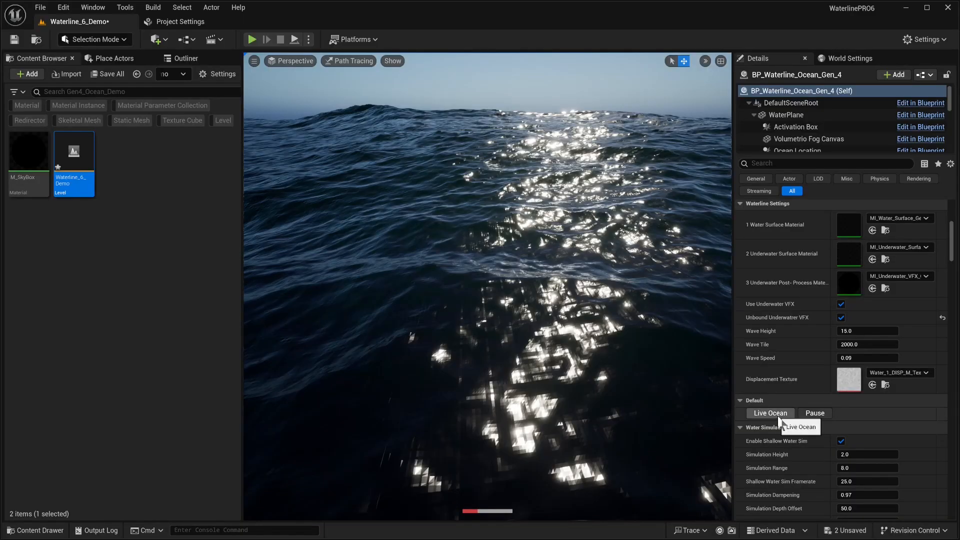
{"action": "left_click", "coordinate": [777, 414]}
{"action": "scroll", "coordinate": [808, 450], "scroll_direction": "down", "scroll_amount": 2}
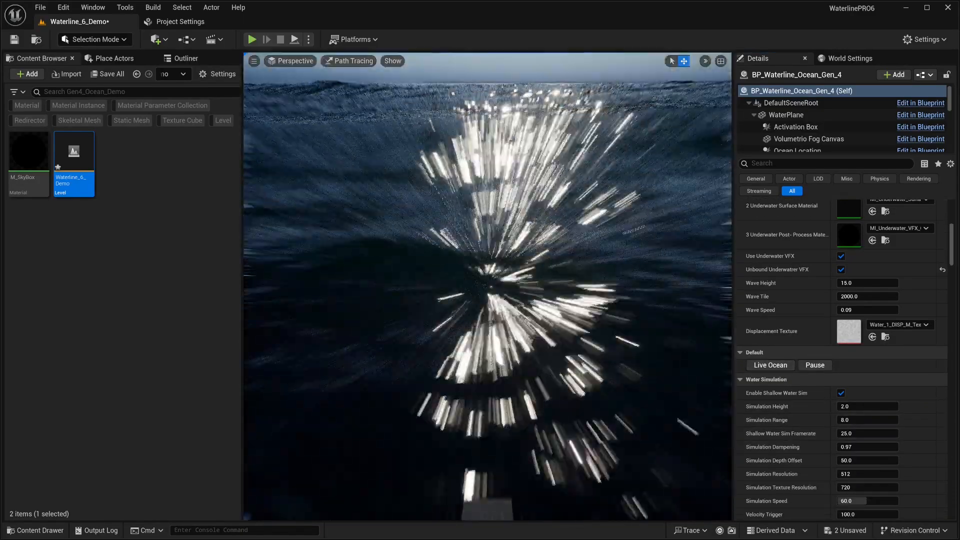
{"action": "scroll", "coordinate": [795, 397], "scroll_direction": "down", "scroll_amount": 15}
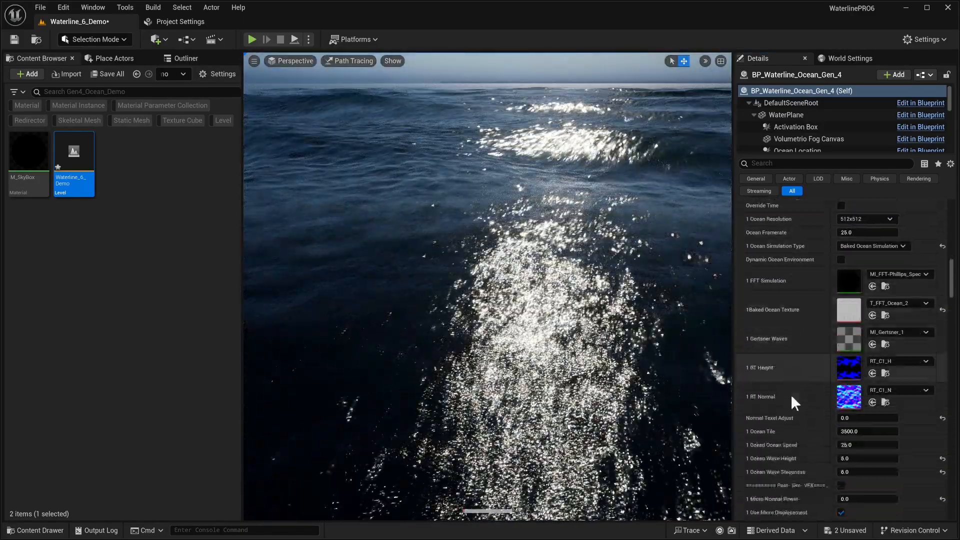
{"action": "scroll", "coordinate": [773, 386], "scroll_direction": "down", "scroll_amount": 12}
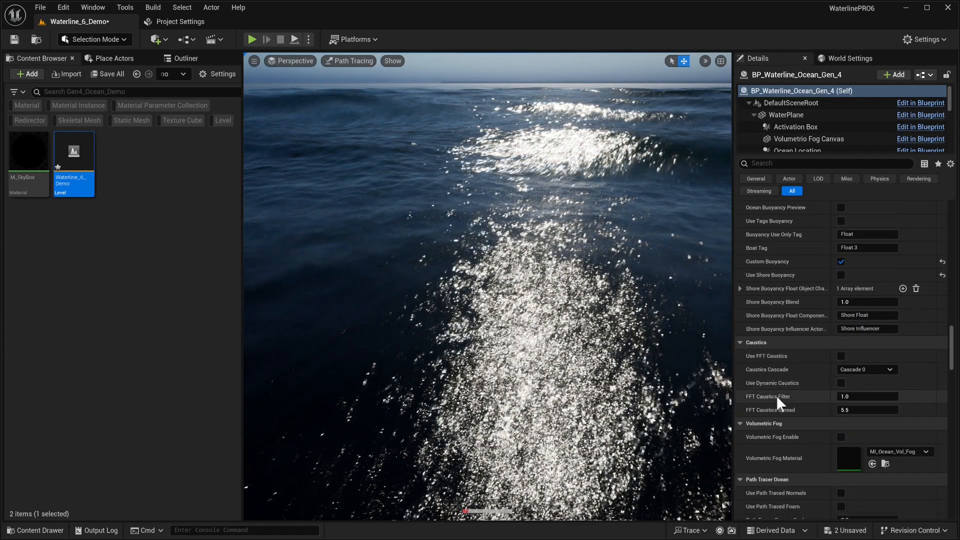
{"action": "scroll", "coordinate": [783, 388], "scroll_direction": "down", "scroll_amount": 17}
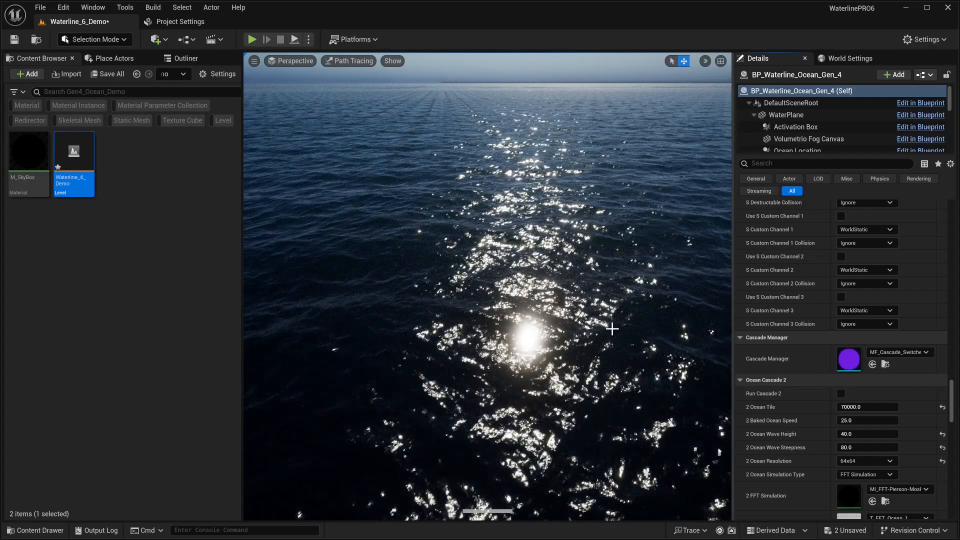
- Pause the ocean simulation and bring the camera down close to the water surface
{"action": "scroll", "coordinate": [763, 319], "scroll_direction": "up", "scroll_amount": 5}
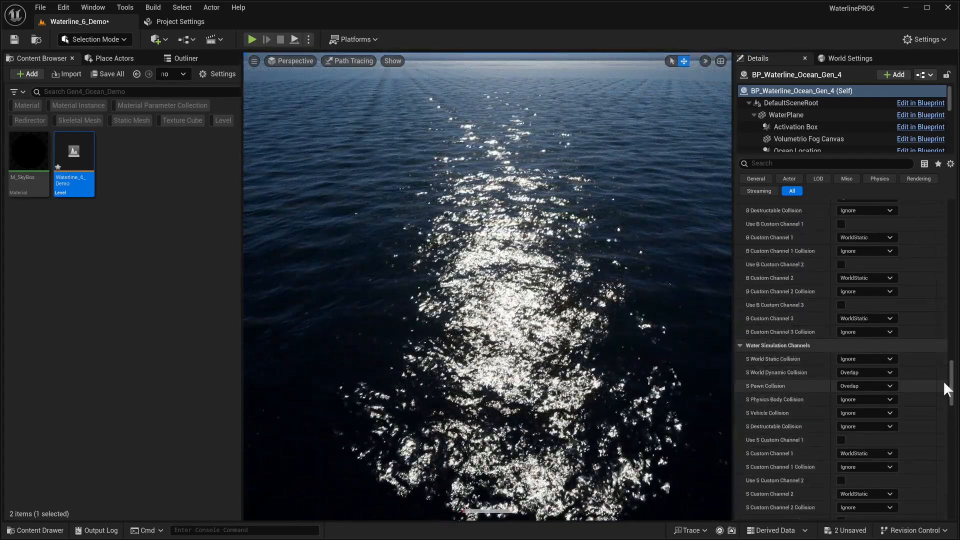
{"action": "left_click_drag", "start_coordinate": [943, 380], "coordinate": [925, 205]}
{"action": "scroll", "coordinate": [825, 357], "scroll_direction": "down", "scroll_amount": 6}
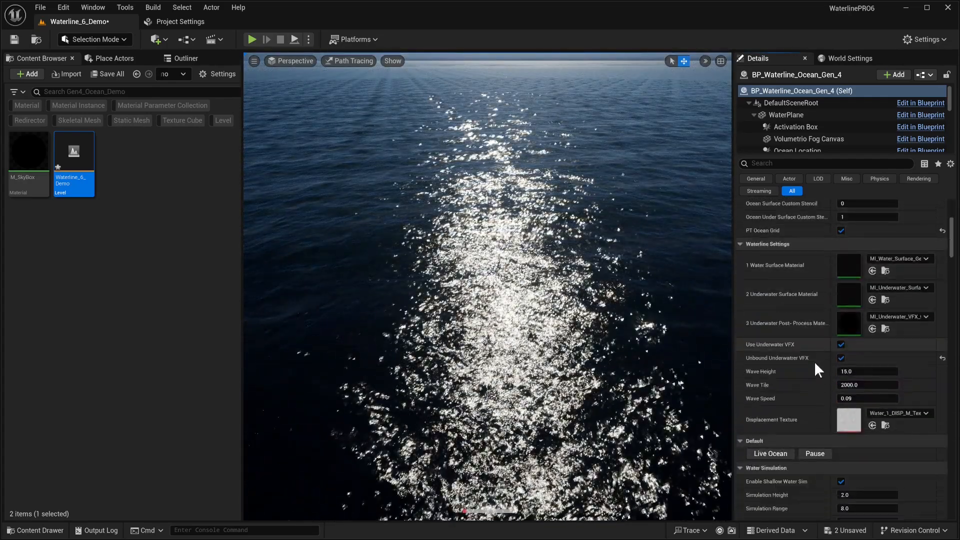
{"action": "key", "text": "w"}
{"action": "mouse_move", "coordinate": [595, 305]}
{"action": "right_mouse_down"}
{"action": "mouse_move", "coordinate": [595, 295]}
{"action": "mouse_move", "coordinate": [595, 345]}
{"action": "mouse_move", "coordinate": [595, 300]}
{"action": "right_mouse_up"}
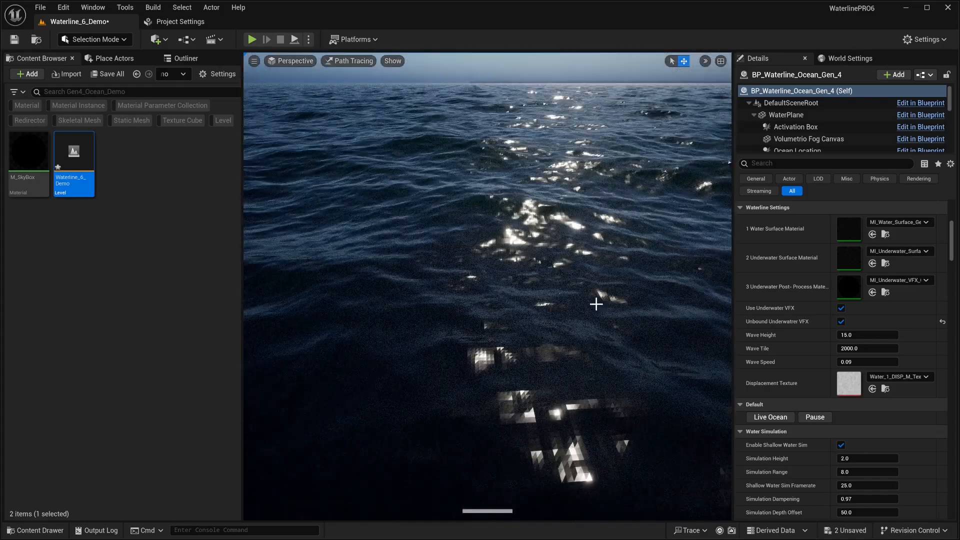
- Raise the Grid Density Factor in Water Mesh Settings to 2, and further to 3
{"action": "scroll", "coordinate": [865, 330], "scroll_direction": "up", "scroll_amount": 5}
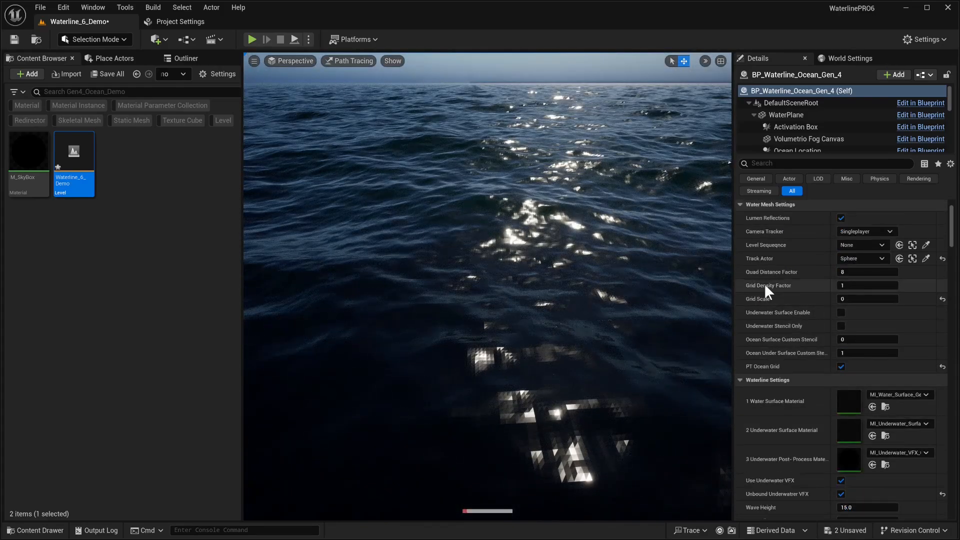
{"action": "left_click", "coordinate": [846, 286]}
{"action": "type", "text": "2"}
{"action": "key", "text": "Return"}
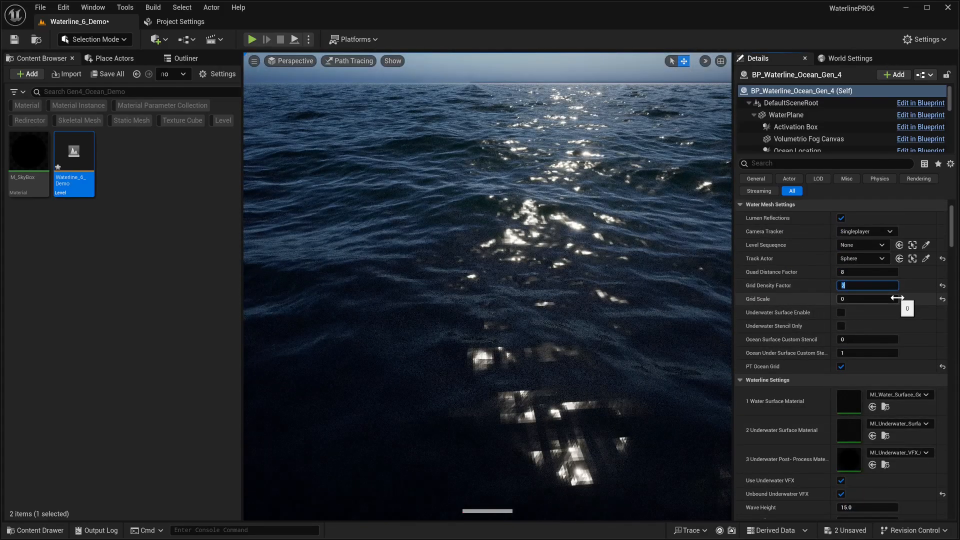
{"action": "key", "text": "Return"}
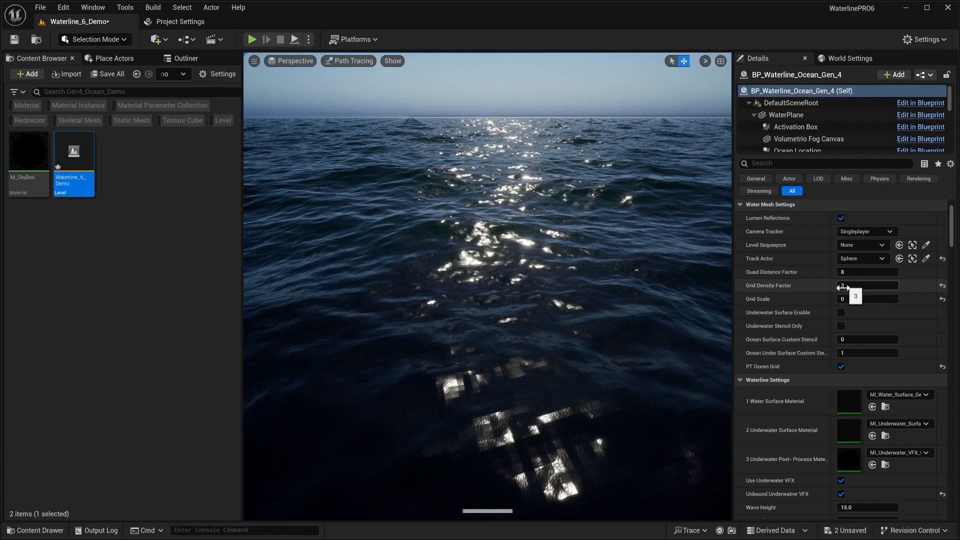
- Check the denser water mesh up close, and set 1 Ocean Simulation Type to FFT Simulation with 1 Ocean Resolution at 2048x2048
{"action": "right_click_drag", "start_coordinate": [580, 275], "coordinate": [574, 283]}
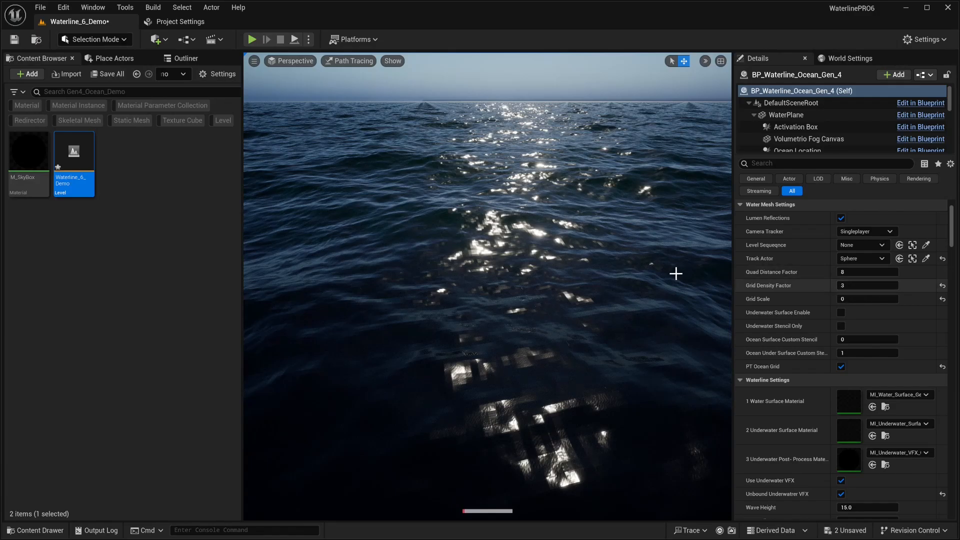
{"action": "right_click_drag", "start_coordinate": [676, 273], "coordinate": [673, 298]}
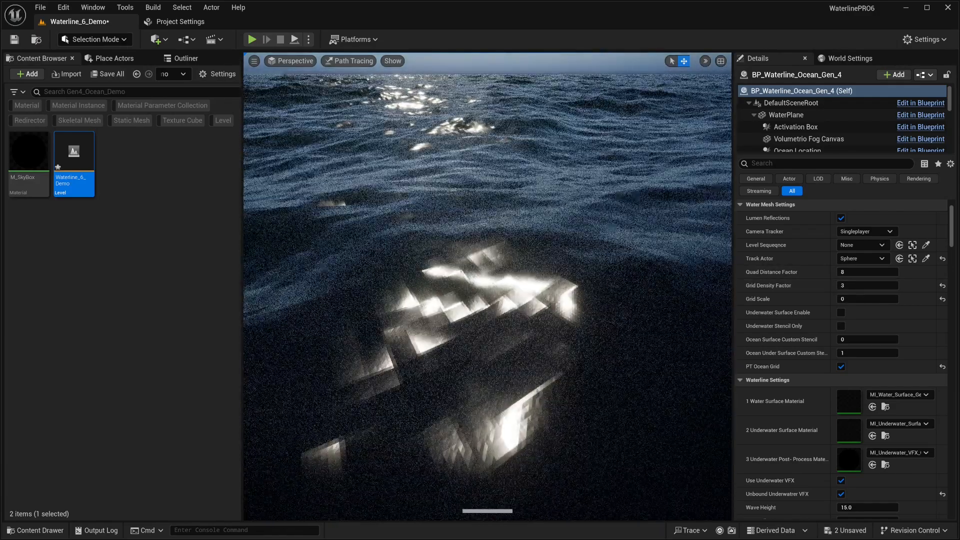
{"action": "mouse_move", "coordinate": [488, 293]}
{"action": "right_mouse_down"}
{"action": "mouse_move", "coordinate": [488, 305]}
{"action": "mouse_move", "coordinate": [488, 294]}
{"action": "right_mouse_up"}
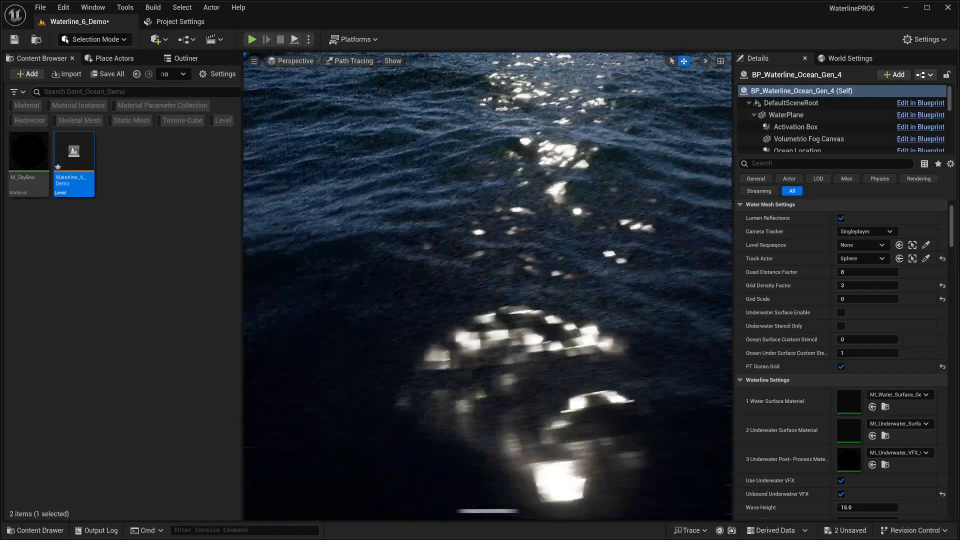
{"action": "right_click_drag", "start_coordinate": [566, 276], "coordinate": [567, 276]}
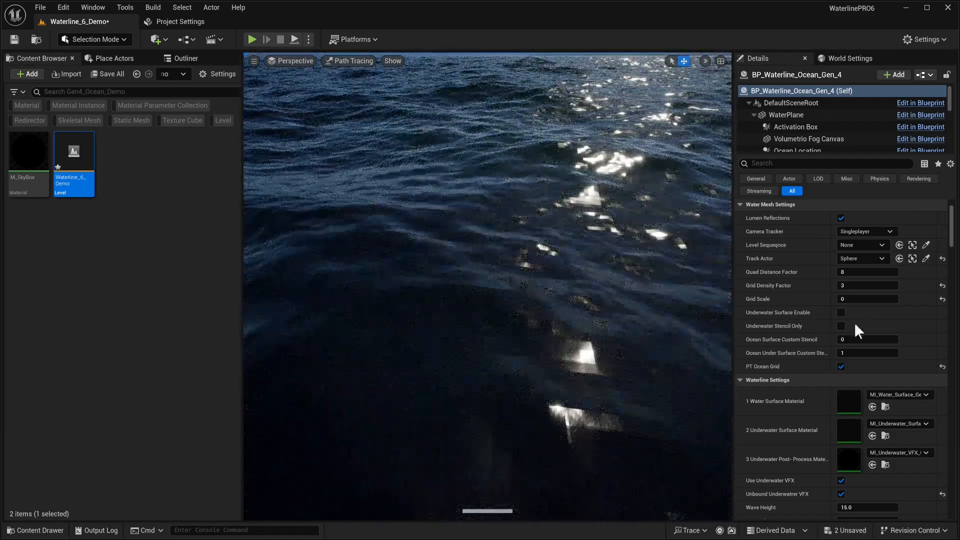
{"action": "left_click_drag", "start_coordinate": [951, 222], "coordinate": [956, 282]}
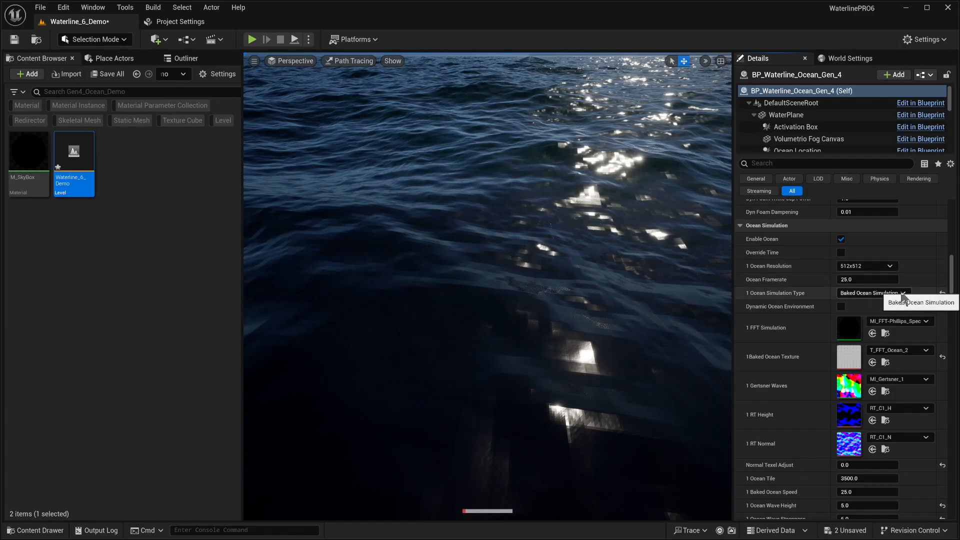
{"action": "right_click_drag", "start_coordinate": [585, 268], "coordinate": [579, 258]}
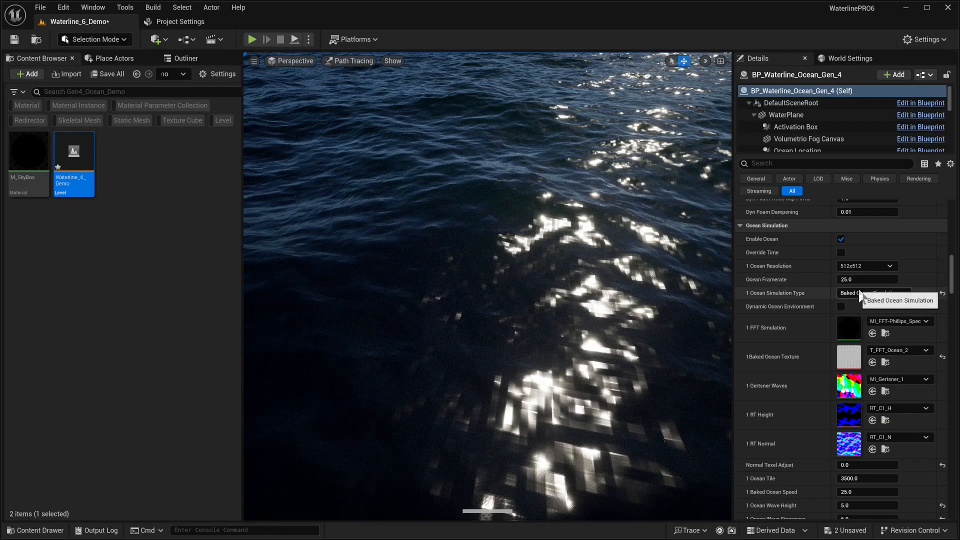
{"action": "left_click", "coordinate": [859, 294]}
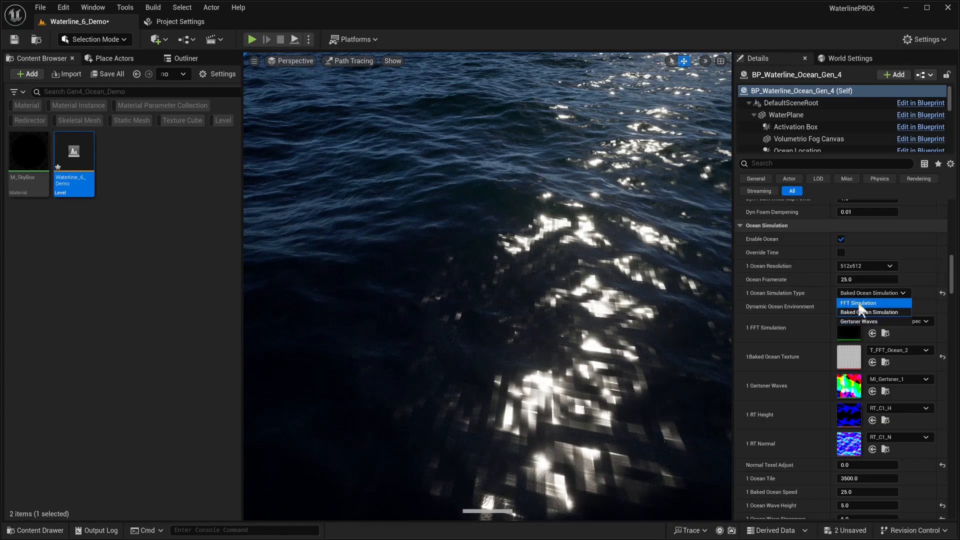
{"action": "left_click", "coordinate": [859, 304]}
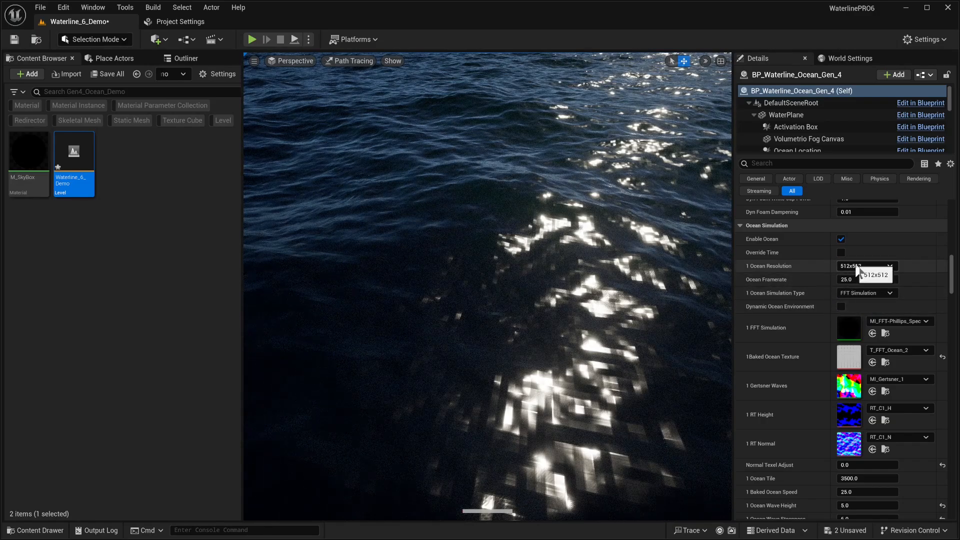
{"action": "left_click", "coordinate": [857, 266]}
{"action": "left_click", "coordinate": [852, 318]}
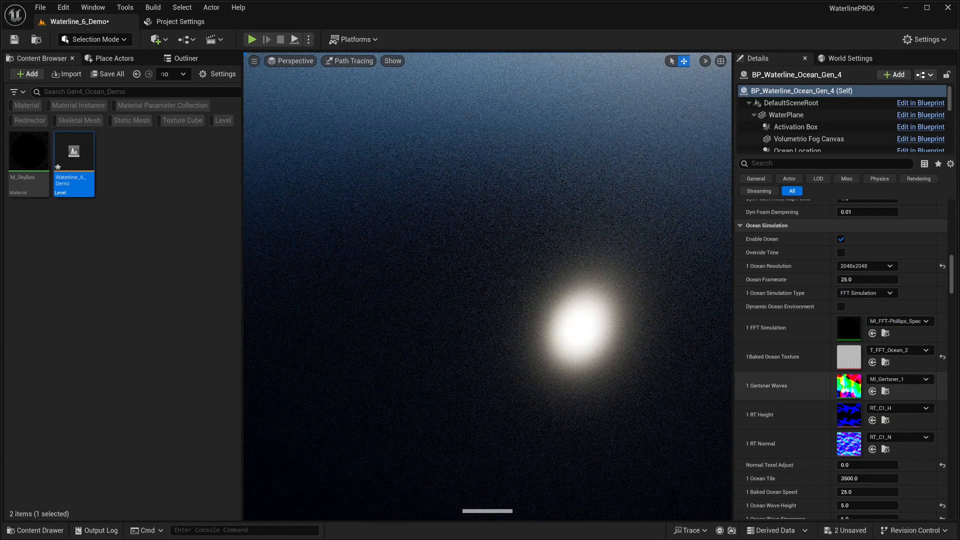
- Run the Live Ocean simulation, pause it and angle the camera close to the waves
{"action": "scroll", "coordinate": [797, 441], "scroll_direction": "down", "scroll_amount": 2}
{"action": "scroll", "coordinate": [797, 441], "scroll_direction": "down", "scroll_amount": 2}
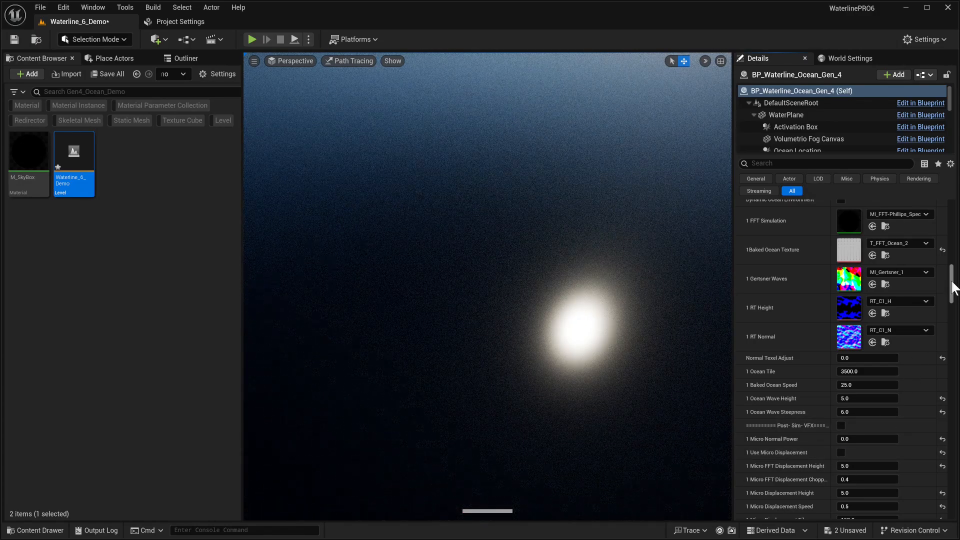
{"action": "left_click_drag", "start_coordinate": [950, 278], "coordinate": [949, 233]}
{"action": "scroll", "coordinate": [949, 233], "scroll_direction": "down", "scroll_amount": 5}
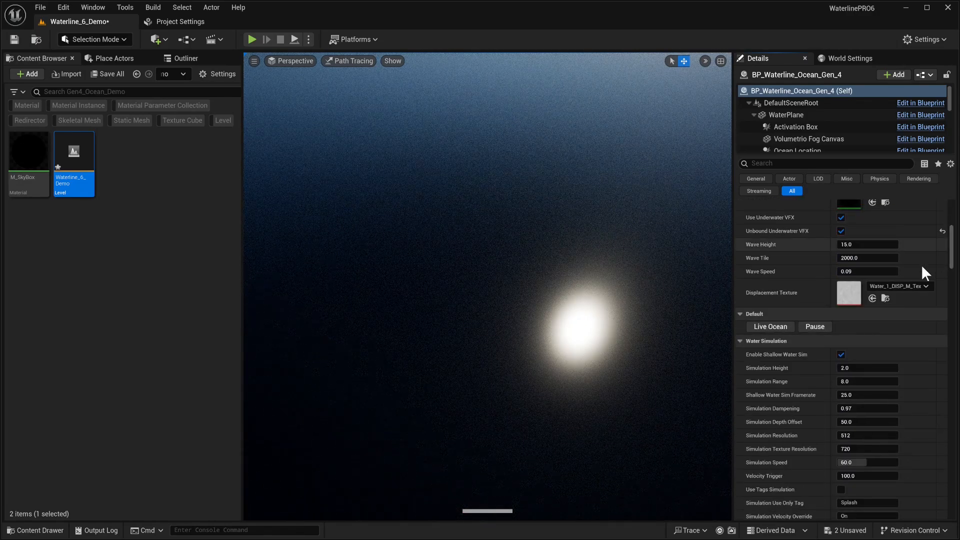
{"action": "left_click", "coordinate": [771, 326]}
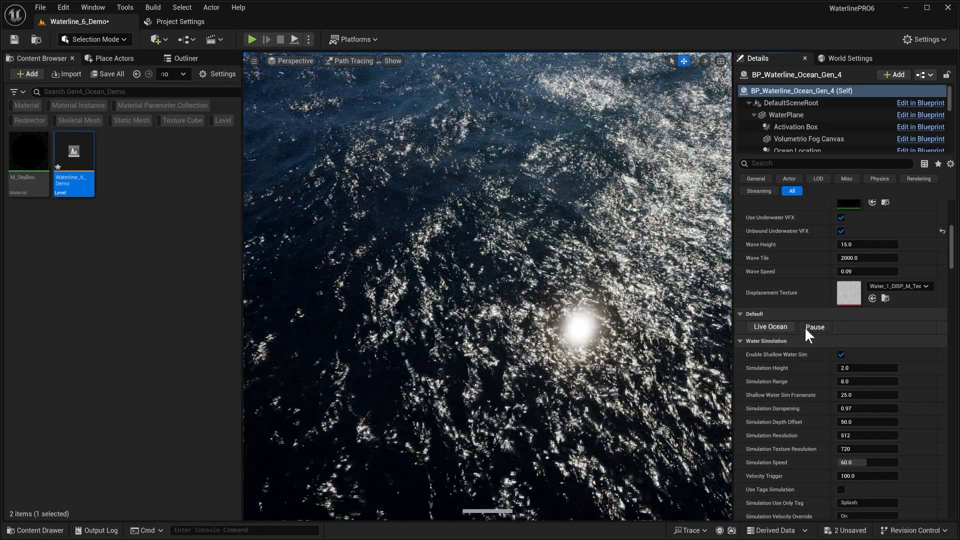
{"action": "right_click_drag", "start_coordinate": [487, 300], "coordinate": [463, 255]}
{"action": "right_click_drag", "start_coordinate": [387, 325], "coordinate": [395, 378]}
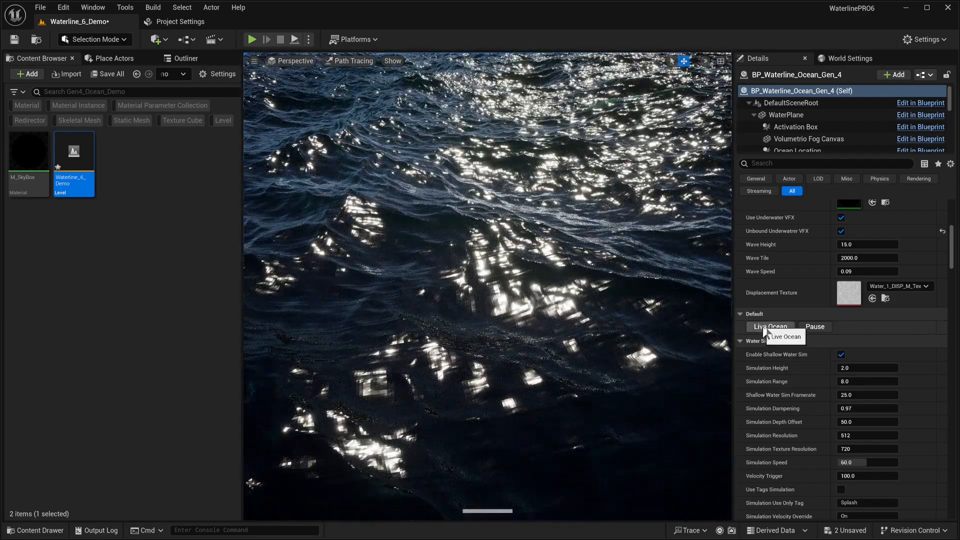
- Set 1 Ocean Wave Height to 2 and 1 Ocean Wave Steepness to 3 in the Ocean Simulation settings
{"action": "scroll", "coordinate": [812, 410], "scroll_direction": "down", "scroll_amount": 6}
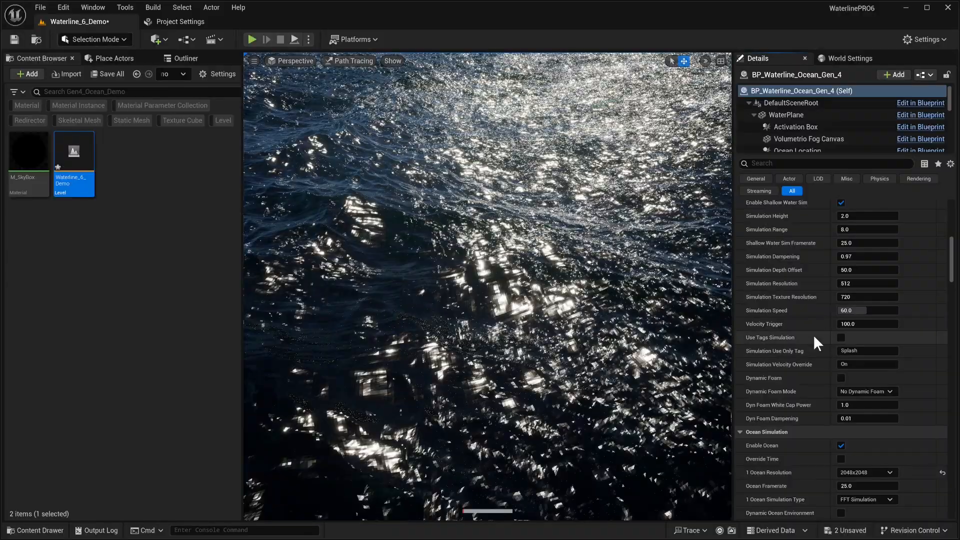
{"action": "scroll", "coordinate": [813, 334], "scroll_direction": "up", "scroll_amount": 2}
{"action": "right_click_drag", "start_coordinate": [600, 320], "coordinate": [604, 240]}
{"action": "key", "text": "s"}
{"action": "key", "text": "w"}
{"action": "scroll", "coordinate": [802, 323], "scroll_direction": "down", "scroll_amount": 8}
{"action": "scroll", "coordinate": [805, 343], "scroll_direction": "down", "scroll_amount": 3}
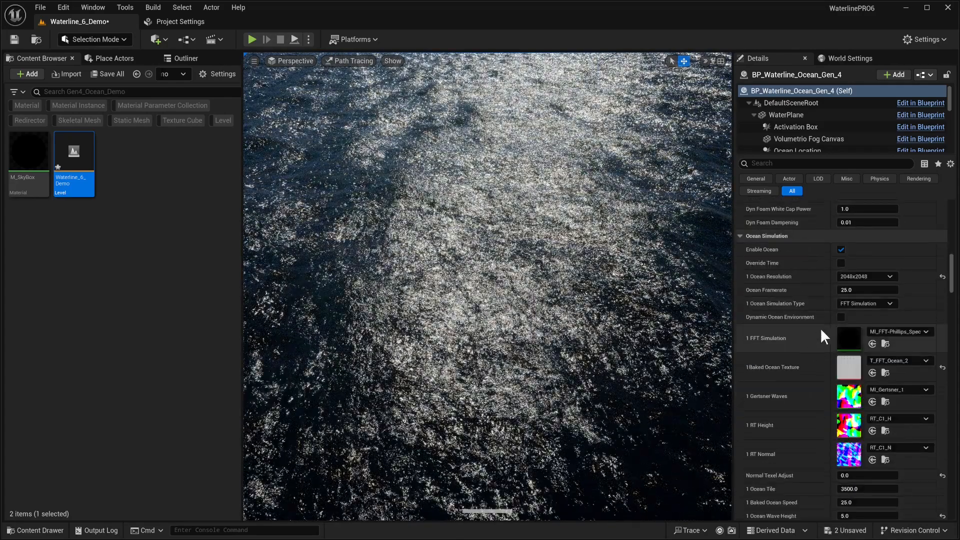
{"action": "scroll", "coordinate": [815, 330], "scroll_direction": "down", "scroll_amount": 5}
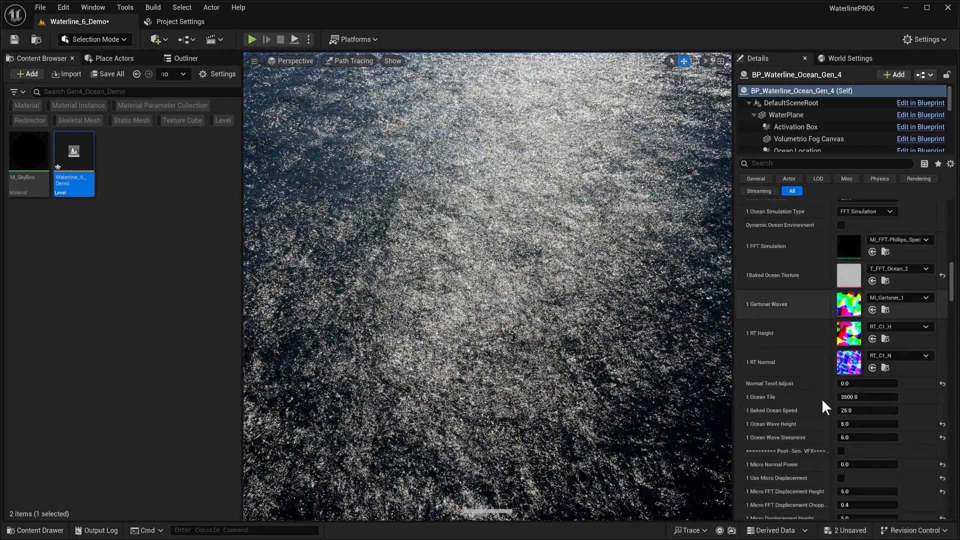
{"action": "left_click", "coordinate": [856, 424]}
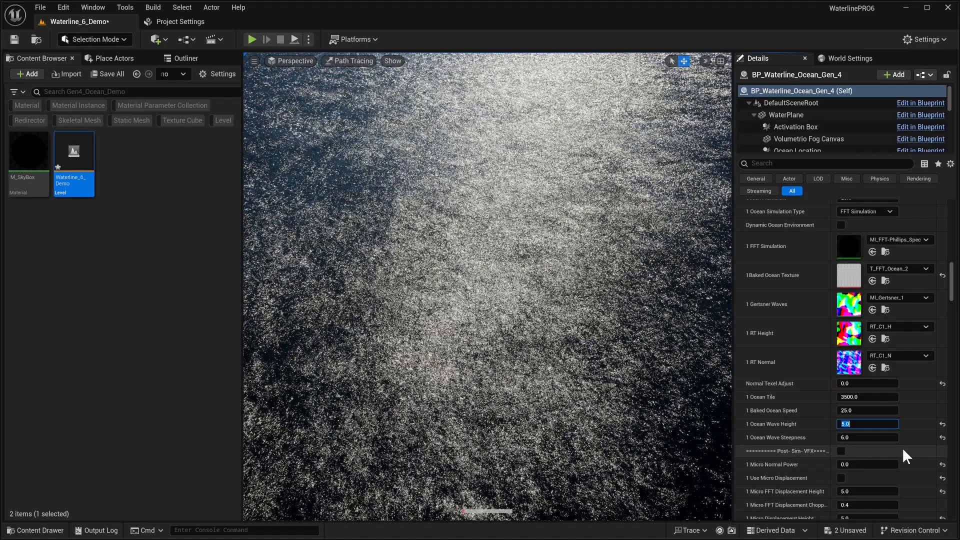
{"action": "type", "text": "2"}
{"action": "key", "text": "Tab"}
{"action": "type", "text": "3"}
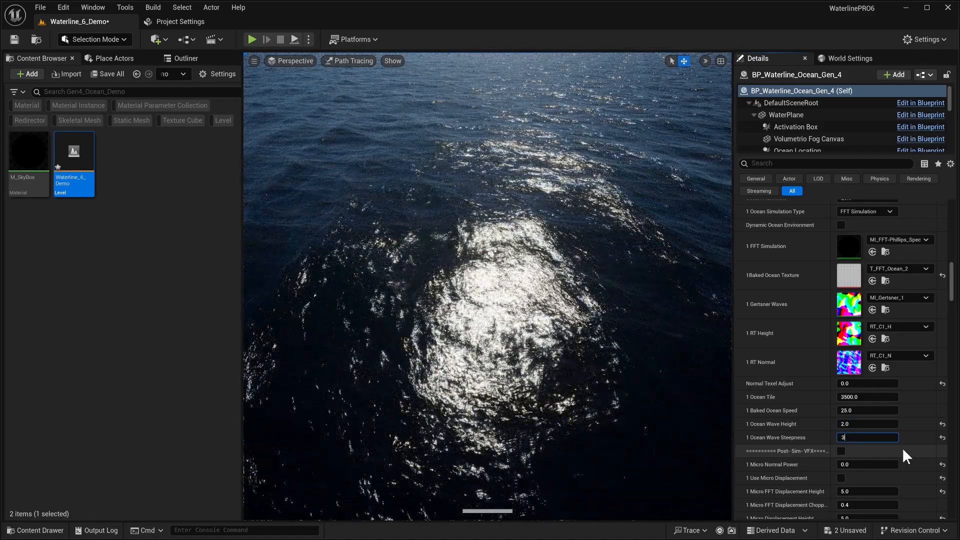
{"action": "key", "text": "Return"}
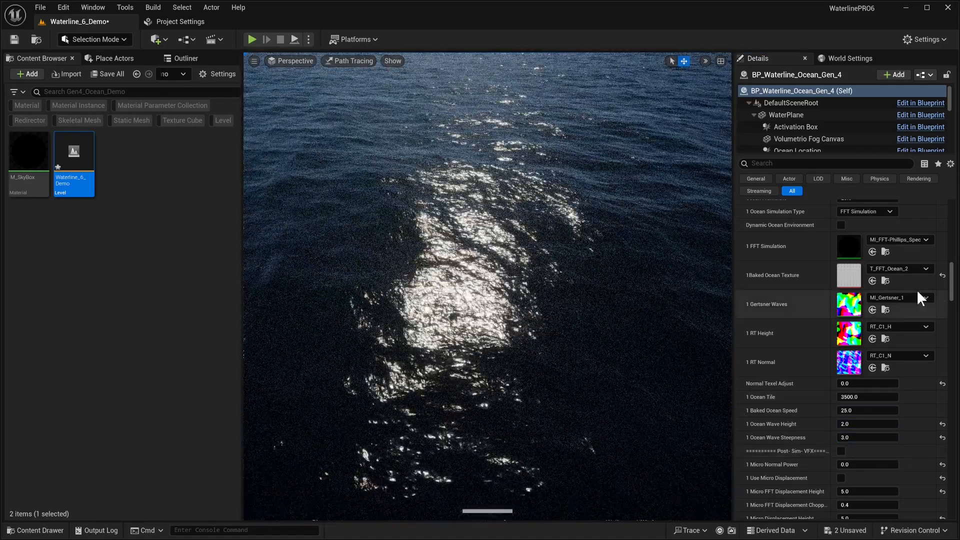
- Set the Quad Distance Factor to 6 and the Grid Density Factor to 4 in Water Mesh Settings
{"action": "scroll", "coordinate": [900, 286], "scroll_direction": "up", "scroll_amount": 10}
{"action": "scroll", "coordinate": [887, 283], "scroll_direction": "up", "scroll_amount": 5}
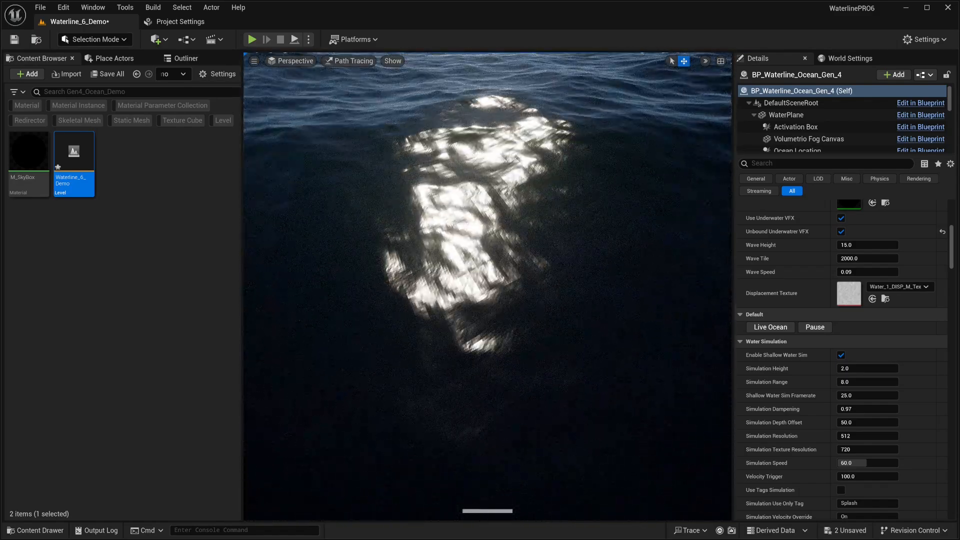
{"action": "right_click_drag", "start_coordinate": [404, 203], "coordinate": [404, 145]}
{"action": "scroll", "coordinate": [821, 277], "scroll_direction": "up", "scroll_amount": 10}
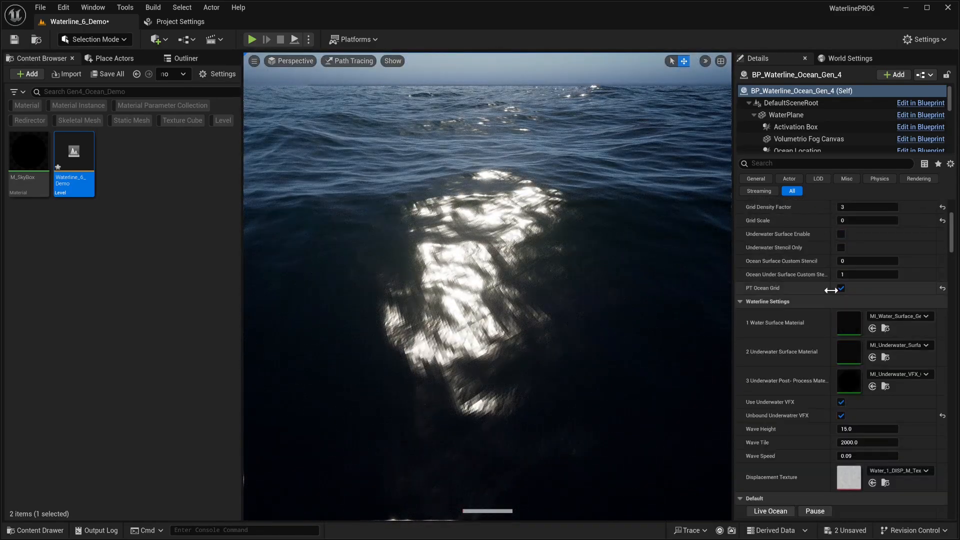
{"action": "left_click", "coordinate": [853, 283]}
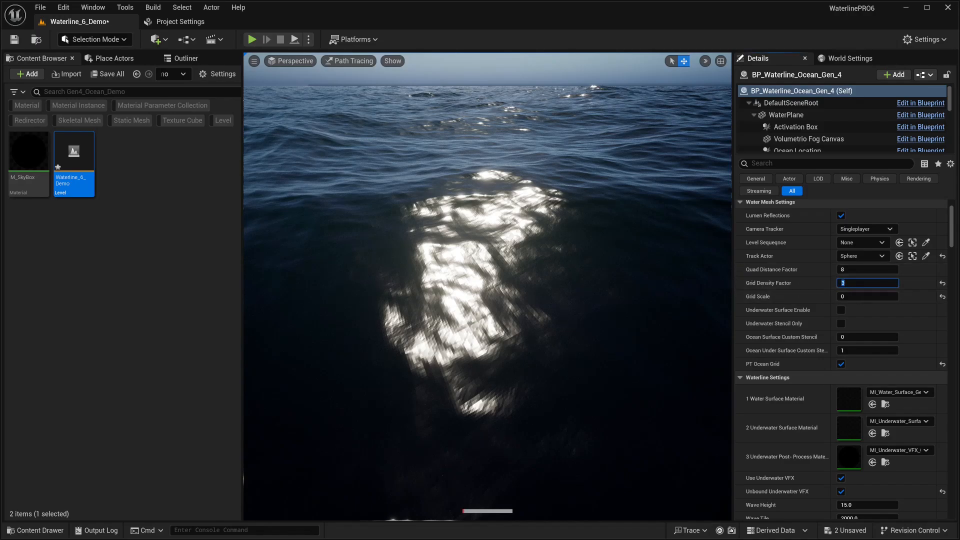
{"action": "right_click_drag", "start_coordinate": [600, 280], "coordinate": [600, 302]}
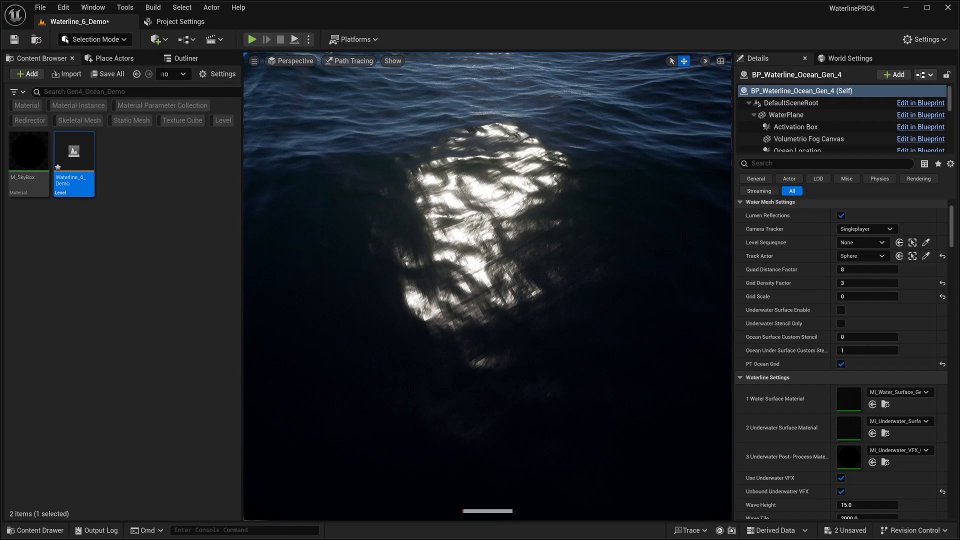
{"action": "mouse_move", "coordinate": [472, 269]}
{"action": "right_mouse_down"}
{"action": "mouse_move", "coordinate": [472, 235]}
{"action": "mouse_move", "coordinate": [473, 265]}
{"action": "right_mouse_up"}
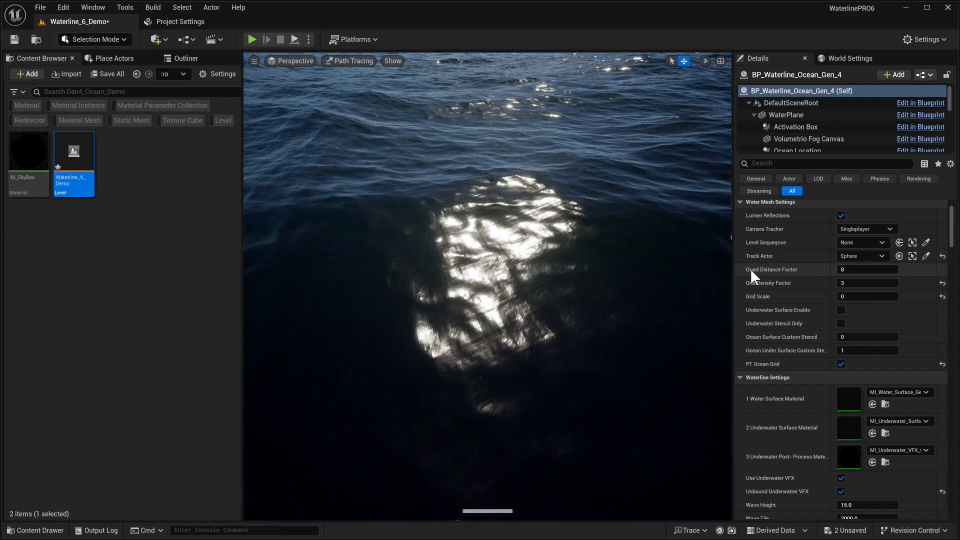
{"action": "left_click", "coordinate": [864, 271]}
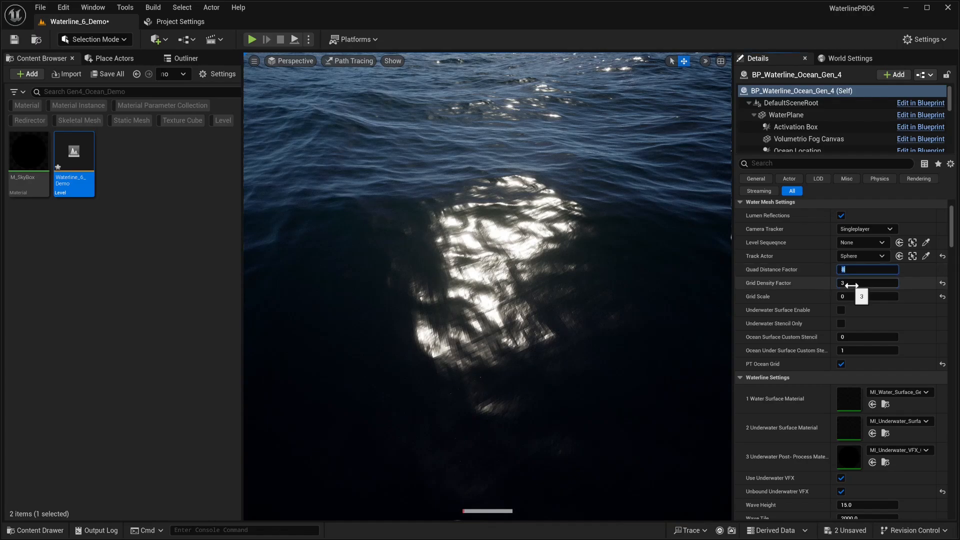
{"action": "type", "text": "6"}
{"action": "key", "text": "Return"}
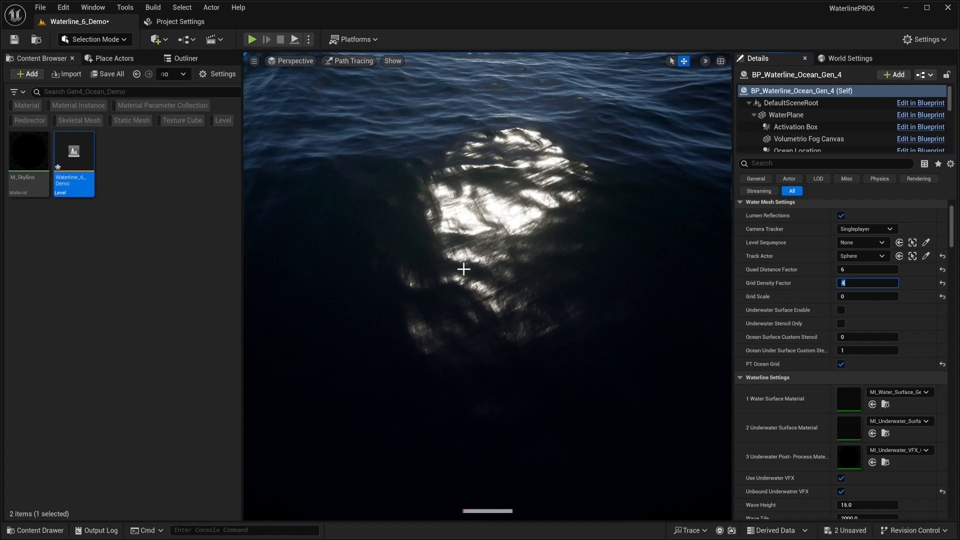
- Check the water surface at the new mesh density and return the Grid Density Factor to 3
{"action": "right_click", "coordinate": [504, 190]}
{"action": "right_click", "coordinate": [530, 181]}
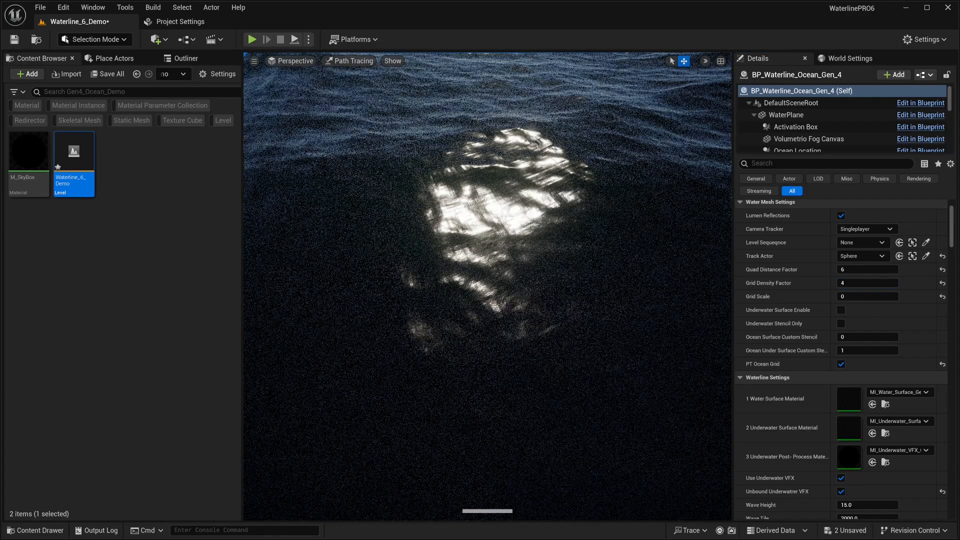
{"action": "right_click_drag", "start_coordinate": [530, 181], "coordinate": [465, 198]}
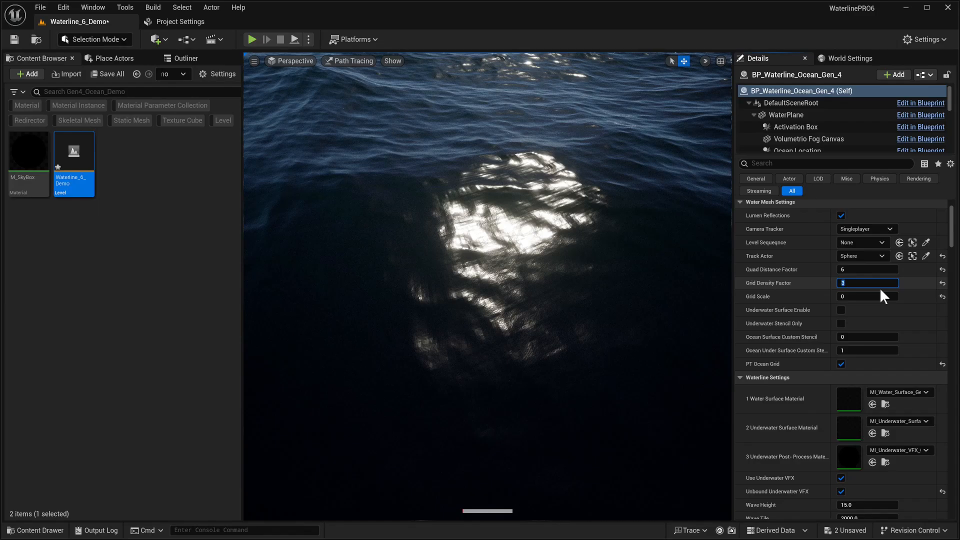
{"action": "key", "text": "Return"}
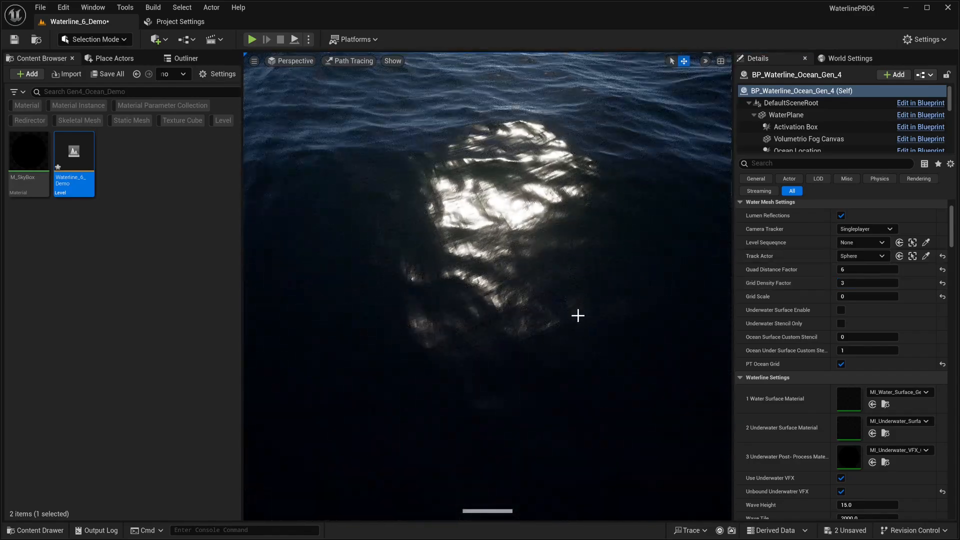
- Open the 1 Water Surface Material instance, filter its parameters by GT, enable GT Normals, and activate the GT Normal Samples and GT Normal Soften overrides
{"action": "double_click", "coordinate": [852, 395]}
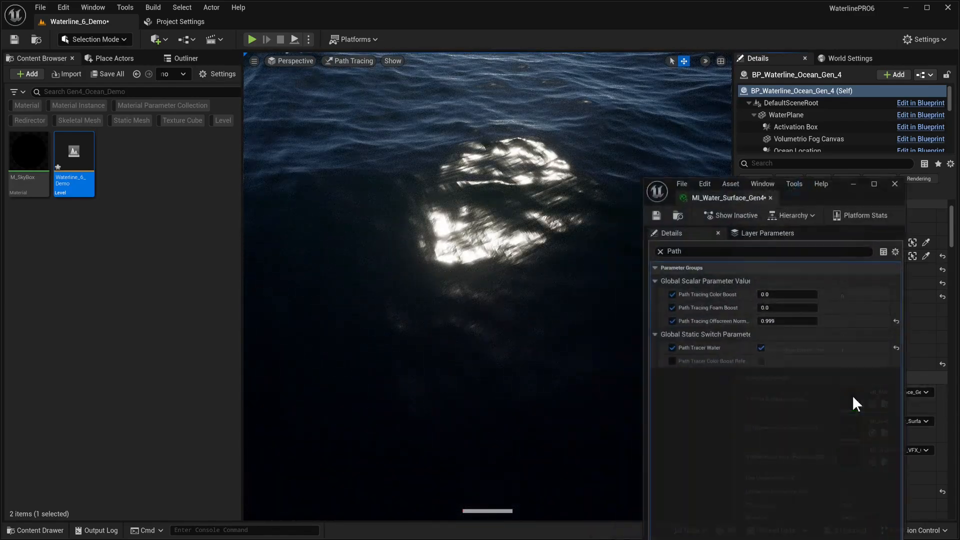
{"action": "left_click_drag", "start_coordinate": [837, 195], "coordinate": [864, 128]}
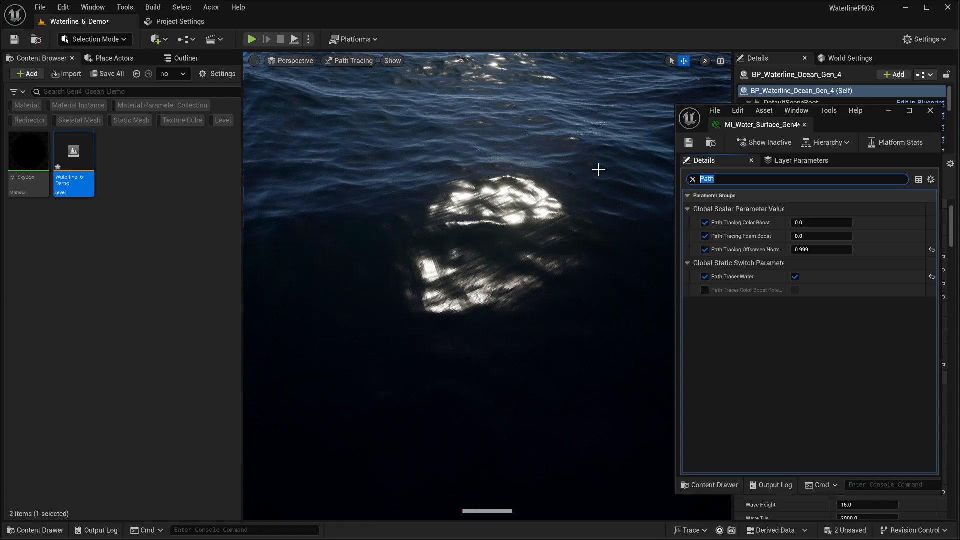
{"action": "type", "text": "GT"}
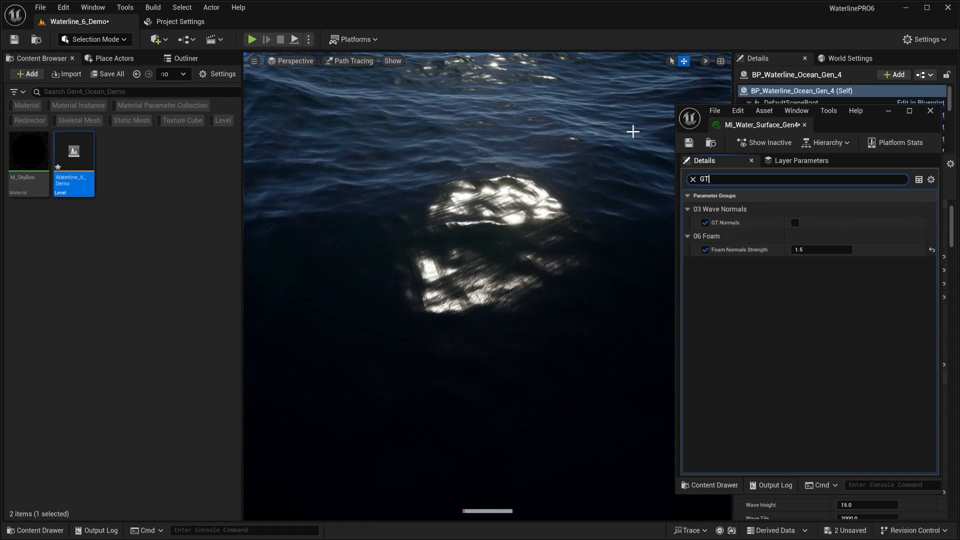
{"action": "left_click", "coordinate": [795, 222]}
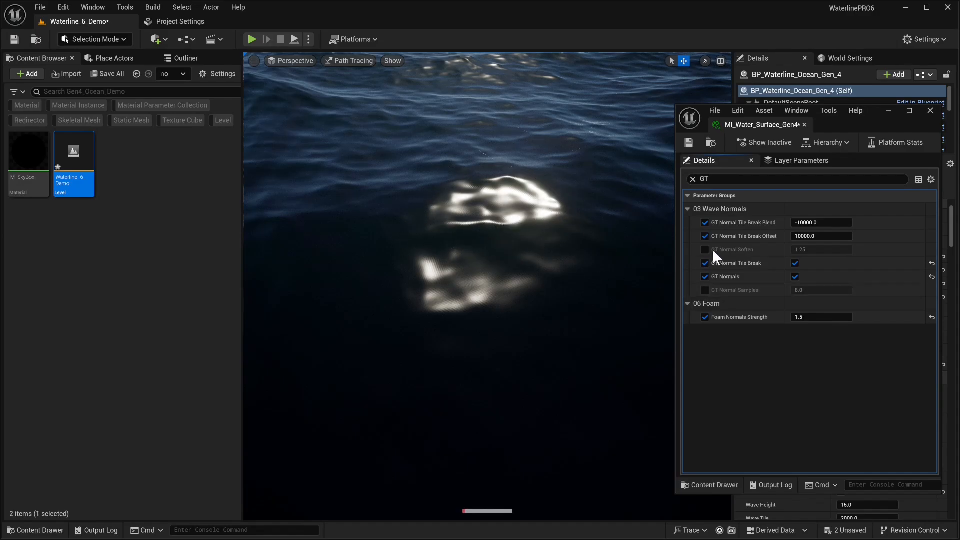
{"action": "left_click", "coordinate": [705, 290]}
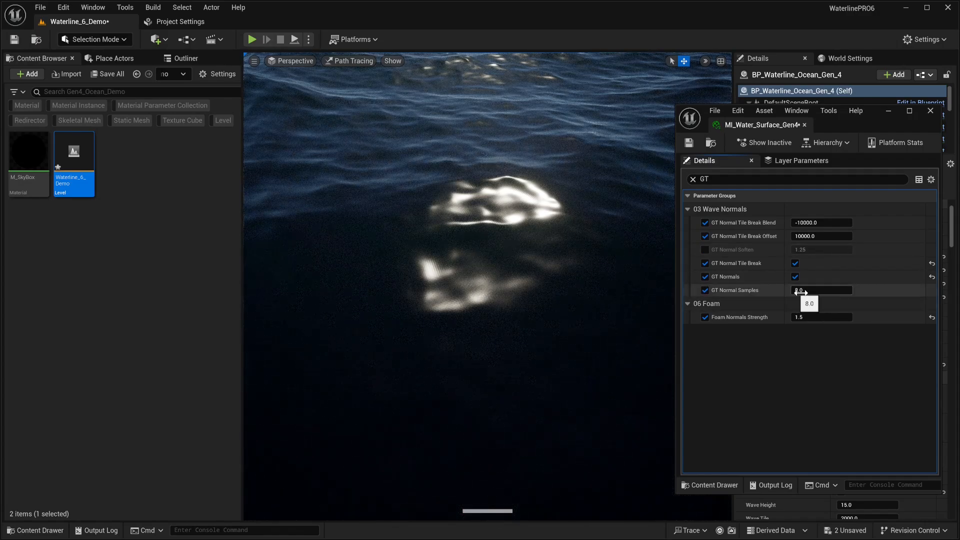
{"action": "left_click", "coordinate": [706, 249]}
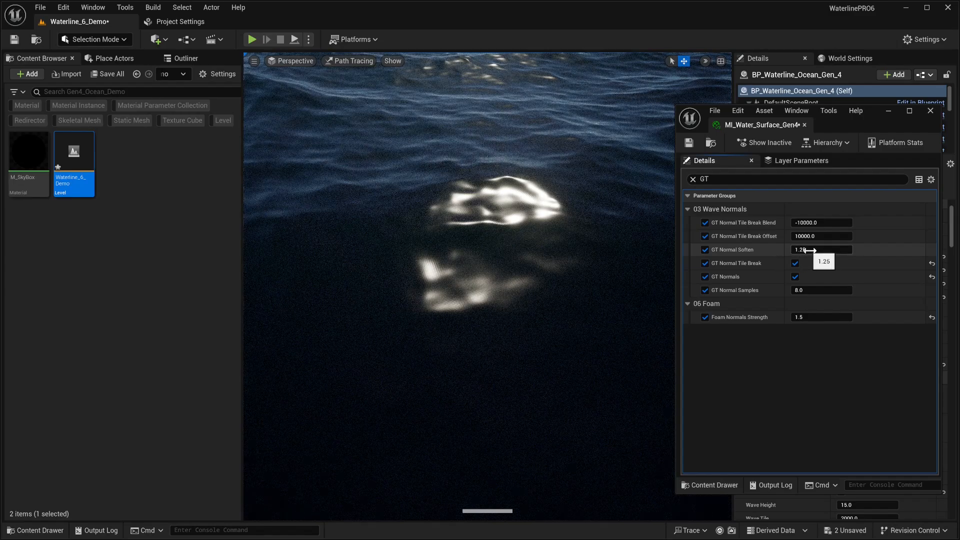
- Try GT Normal Samples at 6 and 4 in the water surface material, settling on 6
{"action": "left_click", "coordinate": [810, 289]}
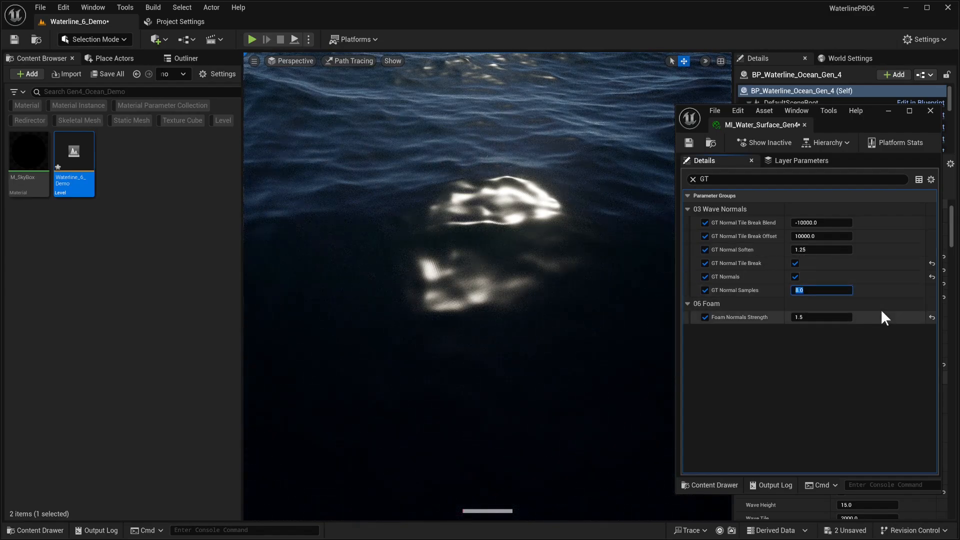
{"action": "type", "text": "6"}
{"action": "key", "text": "Return"}
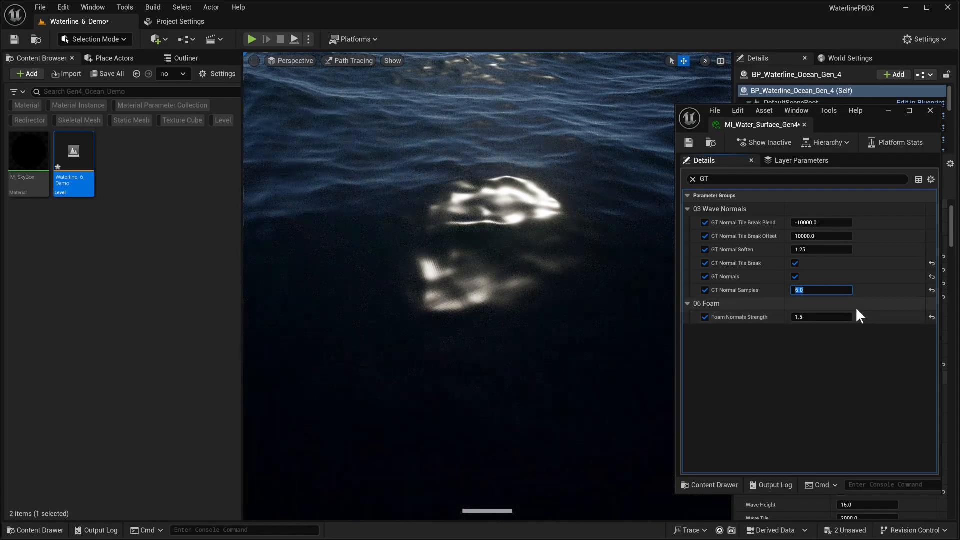
{"action": "type", "text": "4"}
{"action": "key", "text": "Return"}
{"action": "type", "text": "6"}
{"action": "key", "text": "Return"}
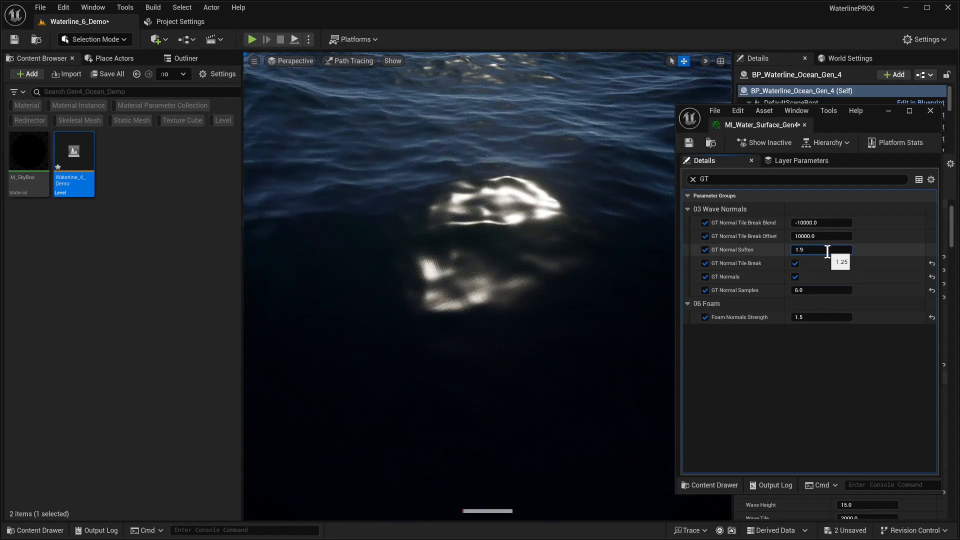
- Try a GT Normal Soften of 1.9 in the water surface material and return it to 1.25
{"action": "left_click", "coordinate": [827, 252]}
{"action": "type", "text": "1.9"}
{"action": "key", "text": "Return"}
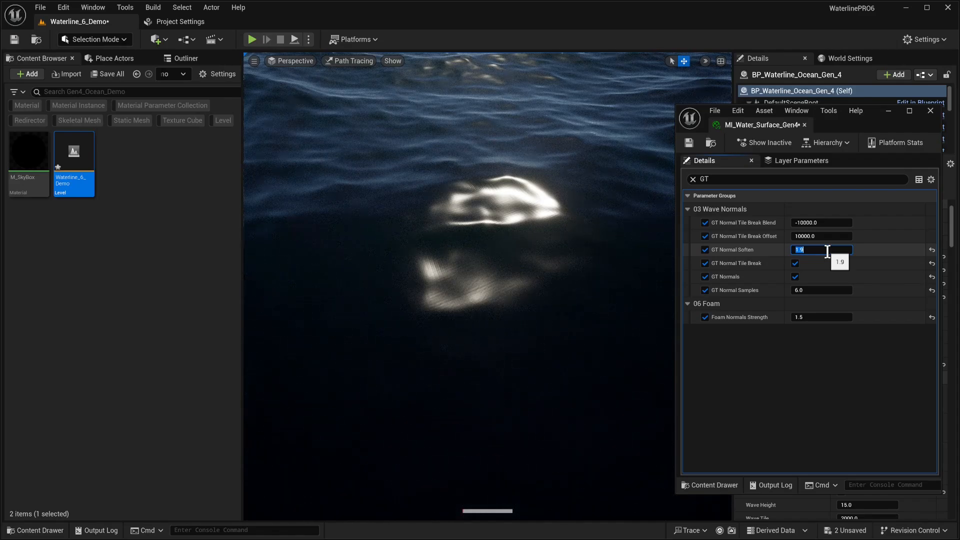
{"action": "type", "text": "1.25"}
{"action": "key", "text": "Return"}
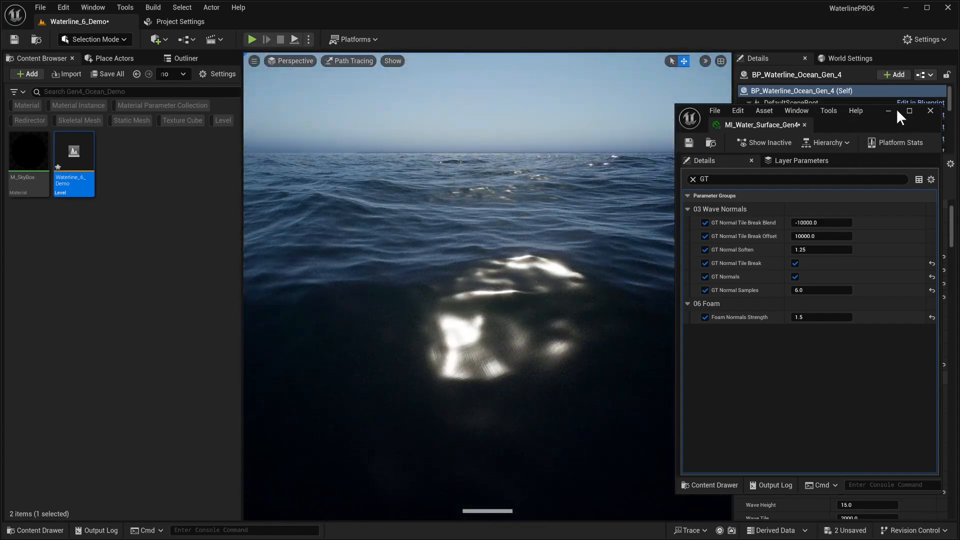
- Save and minimize the water surface material instance, and set the ocean's Grid Density Factor to 4
{"action": "left_click", "coordinate": [689, 143]}
{"action": "left_click", "coordinate": [888, 111]}
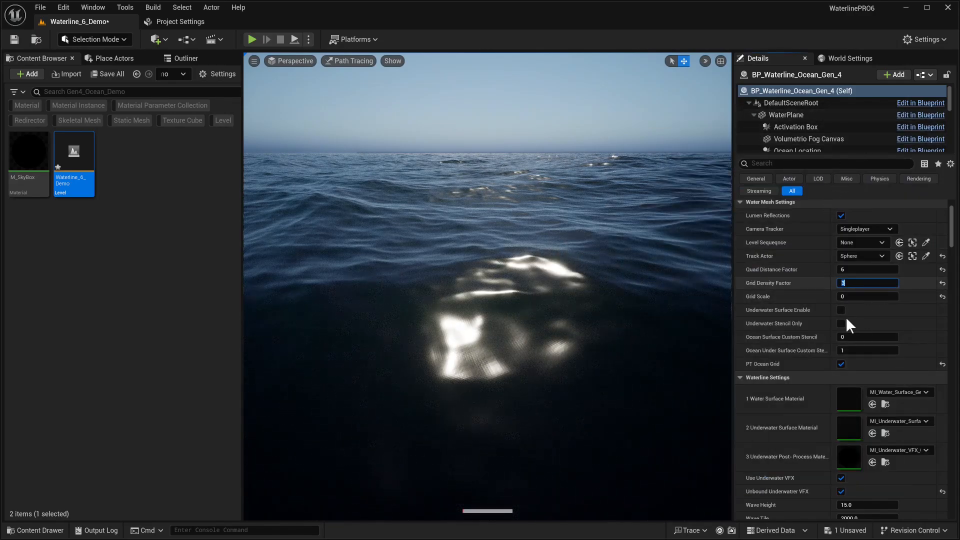
{"action": "key", "text": "Return"}
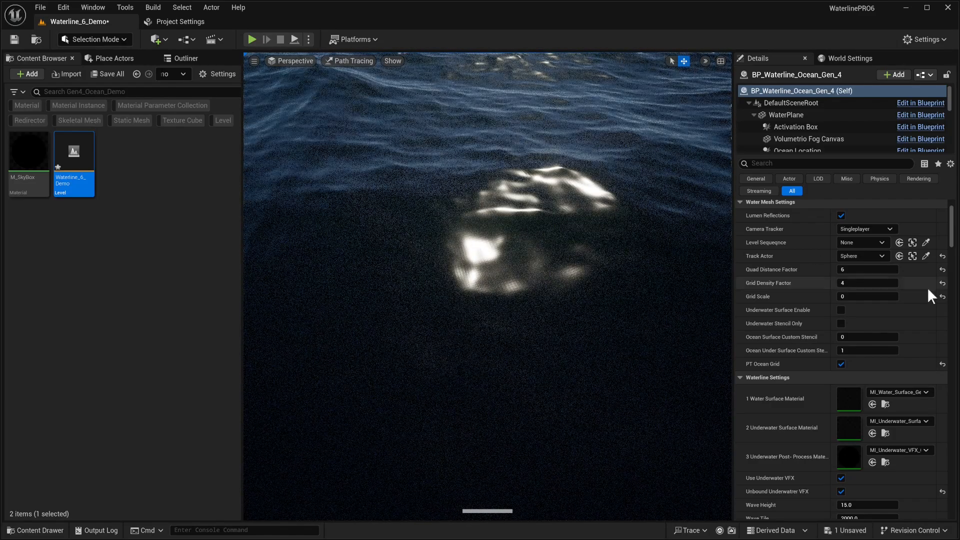
- Reopen the water surface material instance, set GT Normal Samples to 8, and minimize its editor
{"action": "double_click", "coordinate": [851, 404]}
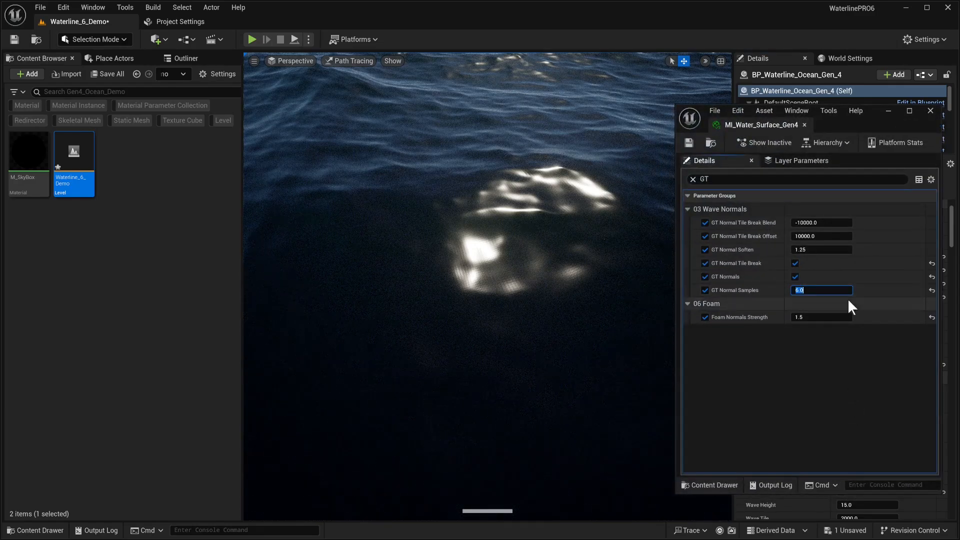
{"action": "type", "text": "8"}
{"action": "key", "text": "Return"}
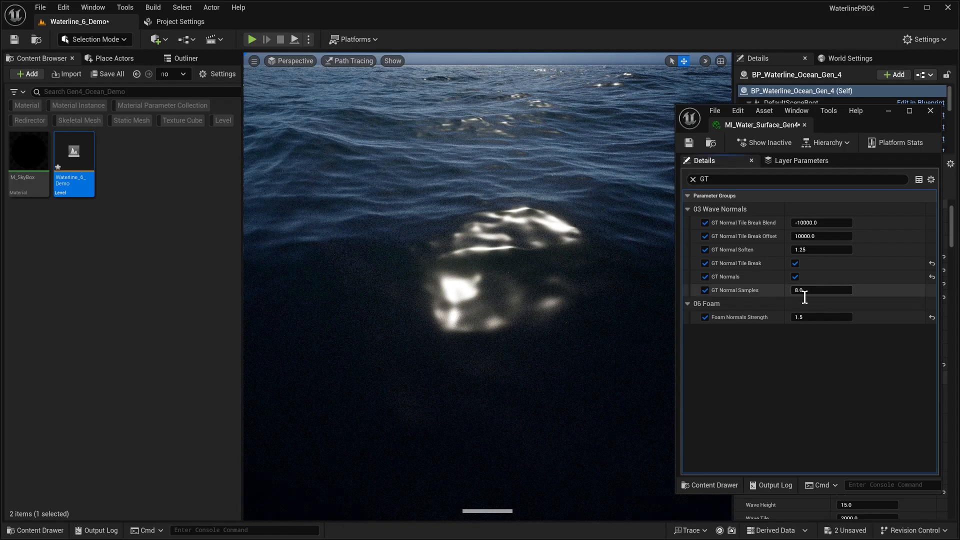
{"action": "left_click", "coordinate": [888, 111]}
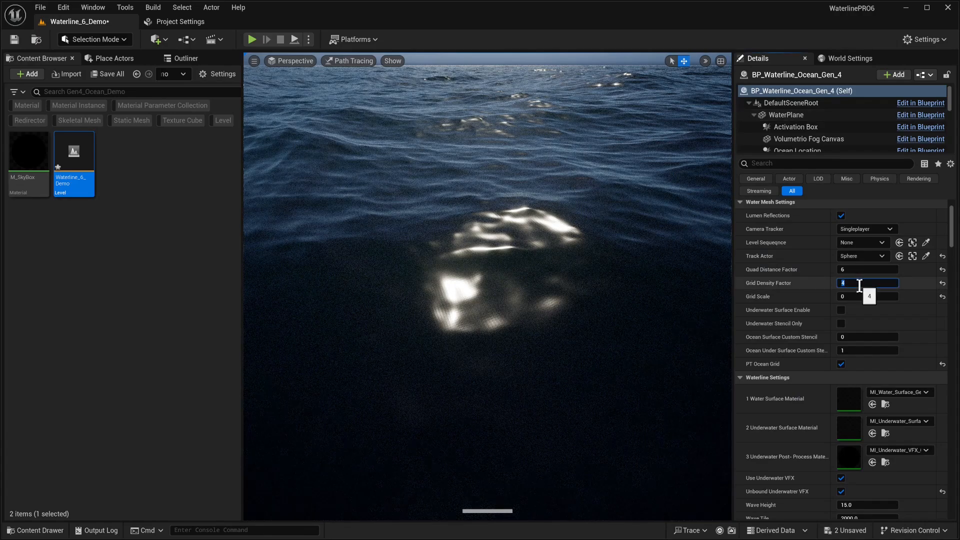
- Set the ocean's Grid Density Factor to 3 and check the waves near the sun reflection
{"action": "right_click", "coordinate": [556, 215]}
{"action": "key", "text": "Escape"}
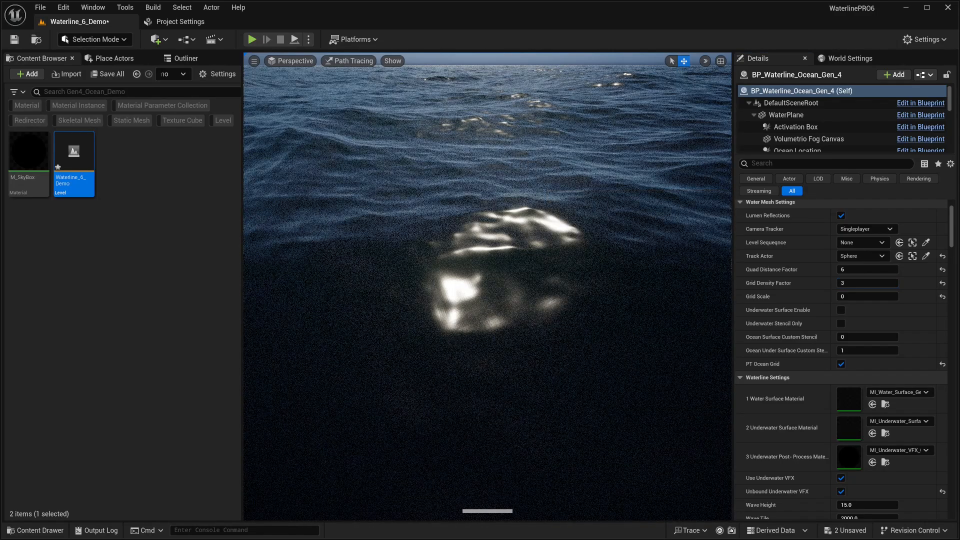
{"action": "right_click_drag", "start_coordinate": [512, 154], "coordinate": [509, 161]}
- Bring up the water surface material instance again and turn off GT Normals
{"action": "double_click", "coordinate": [847, 392]}
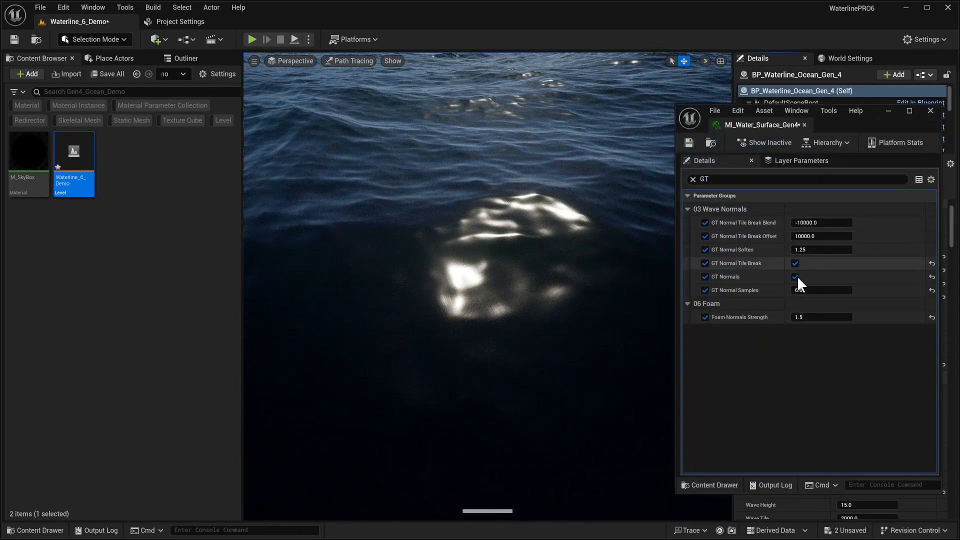
{"action": "left_click", "coordinate": [795, 277]}
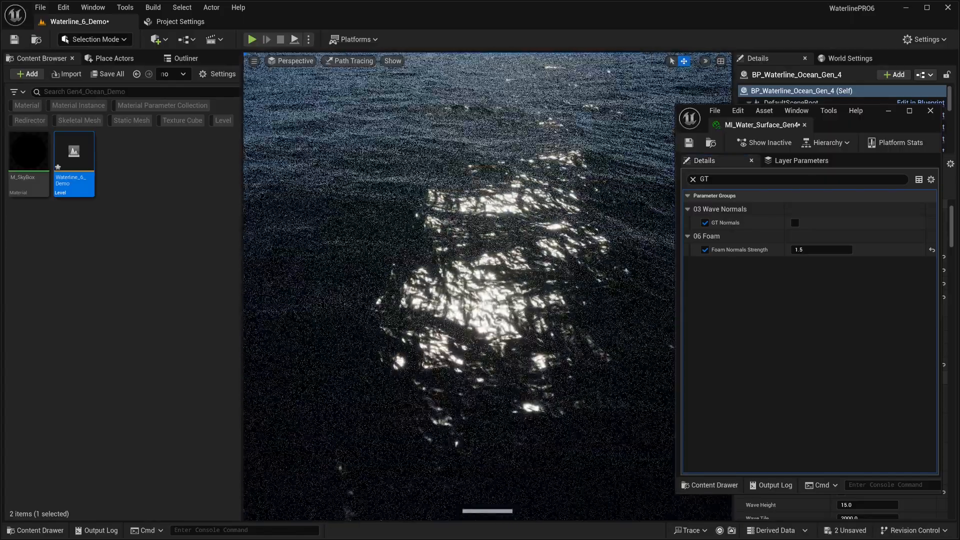
- Minimize the water surface material editor, set the ocean's Quad Distance Factor to 11, and check the waves near the sun reflection
{"action": "mouse_move", "coordinate": [488, 286]}
{"action": "right_mouse_down"}
{"action": "mouse_move", "coordinate": [500, 318]}
{"action": "mouse_move", "coordinate": [500, 274]}
{"action": "right_mouse_up"}
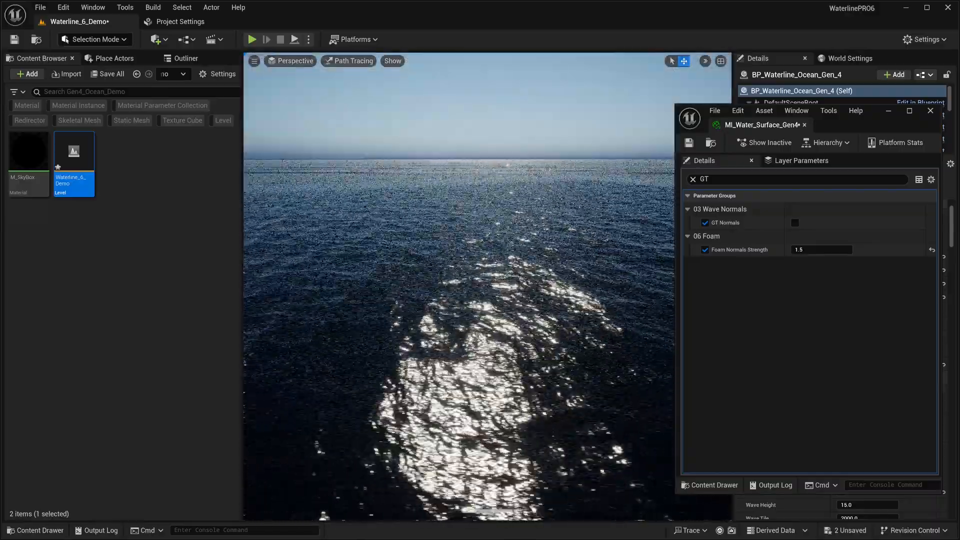
{"action": "right_click_drag", "start_coordinate": [562, 171], "coordinate": [563, 198]}
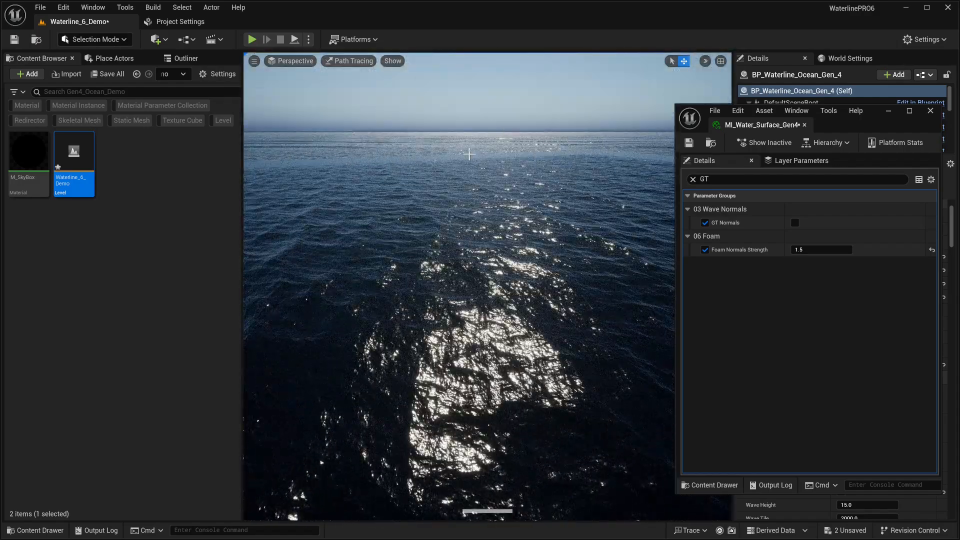
{"action": "left_click", "coordinate": [888, 111]}
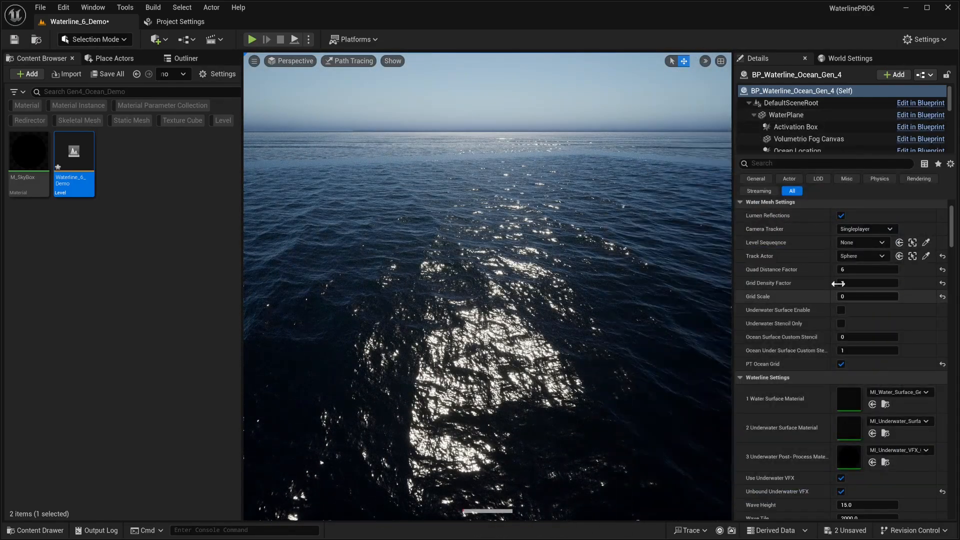
{"action": "left_click", "coordinate": [855, 270]}
{"action": "type", "text": "11"}
{"action": "key", "text": "Return"}
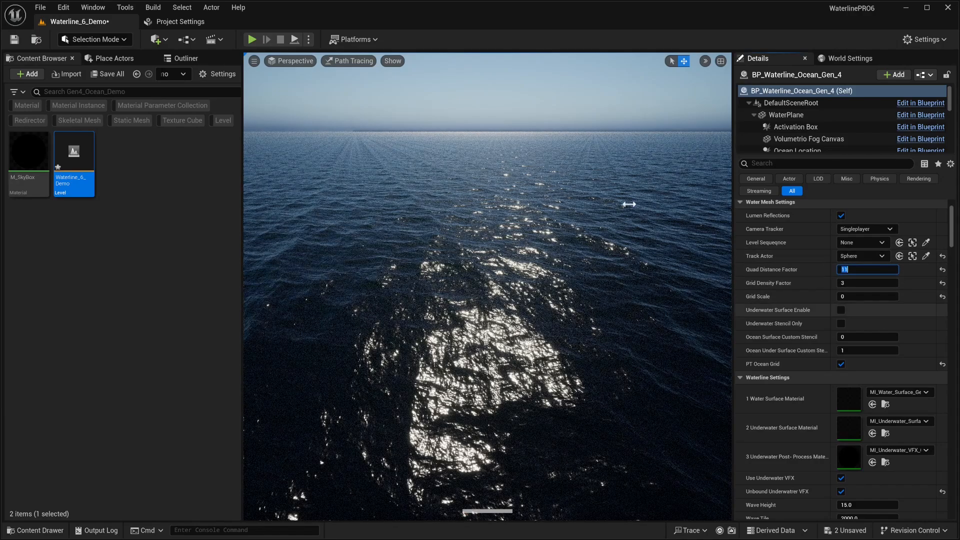
{"action": "right_click_drag", "start_coordinate": [487, 286], "coordinate": [507, 334]}
{"action": "right_click_drag", "start_coordinate": [562, 276], "coordinate": [561, 255]}
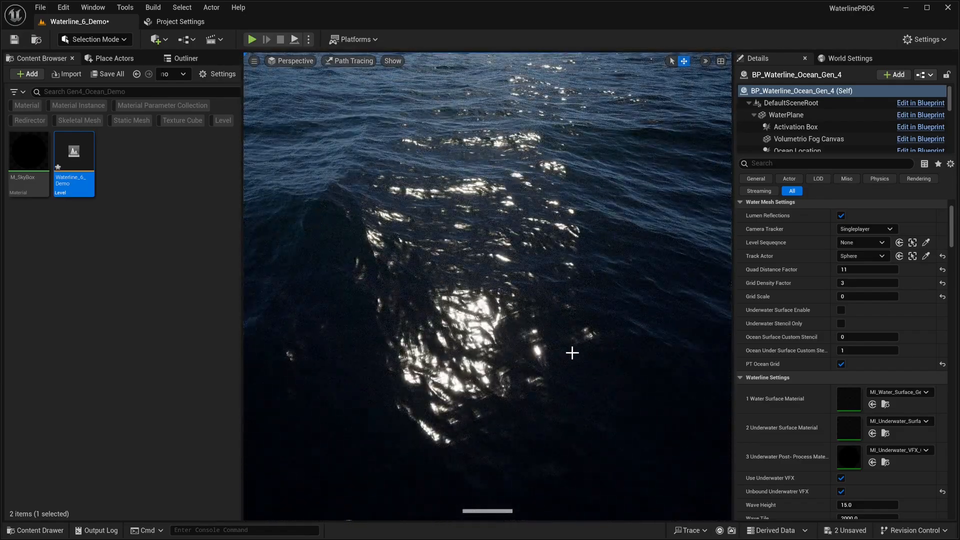
- Enable Run Cascade 2 in the ocean's Ocean Cascade 2 settings
{"action": "scroll", "coordinate": [850, 280], "scroll_direction": "up", "scroll_amount": 2}
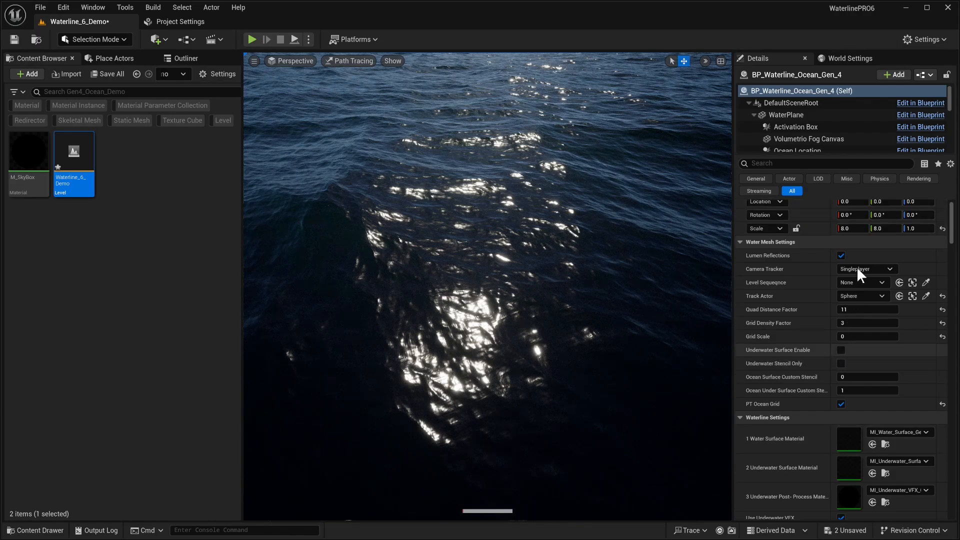
{"action": "scroll", "coordinate": [857, 269], "scroll_direction": "up", "scroll_amount": 1}
{"action": "left_click_drag", "start_coordinate": [953, 220], "coordinate": [953, 404]}
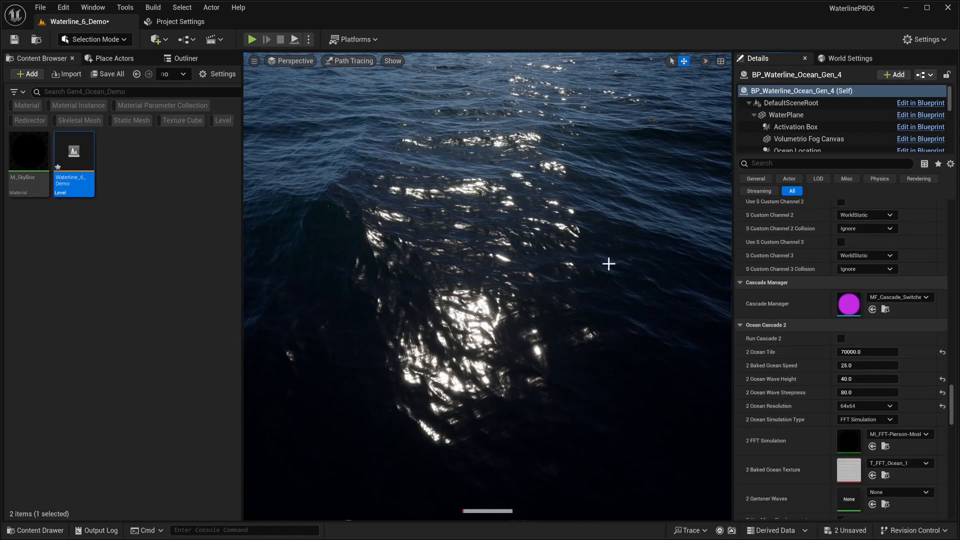
{"action": "right_click_drag", "start_coordinate": [538, 275], "coordinate": [554, 256]}
{"action": "right_click_drag", "start_coordinate": [352, 161], "coordinate": [349, 179]}
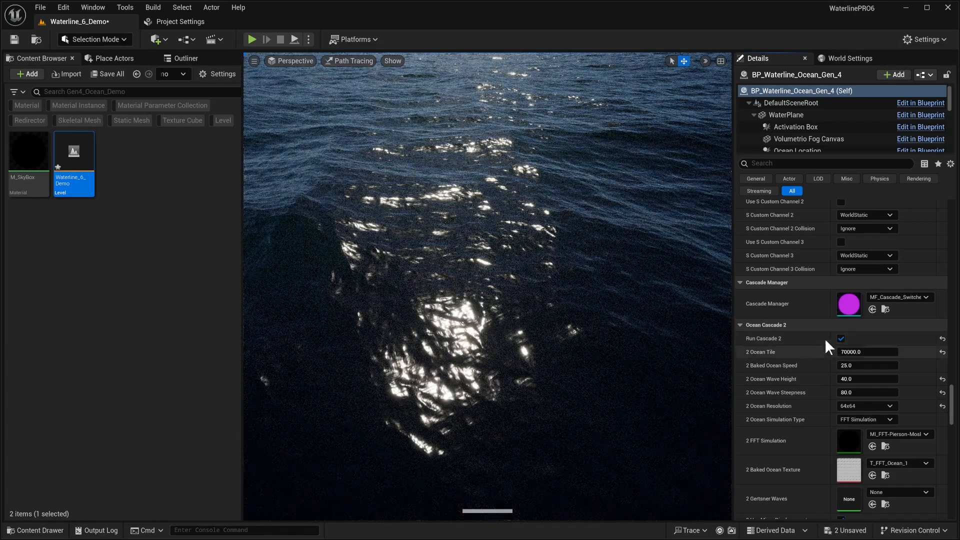
- Run the live ocean simulation briefly, pause it, and inspect the large waves around the sun reflection
{"action": "left_click_drag", "start_coordinate": [955, 406], "coordinate": [952, 232]}
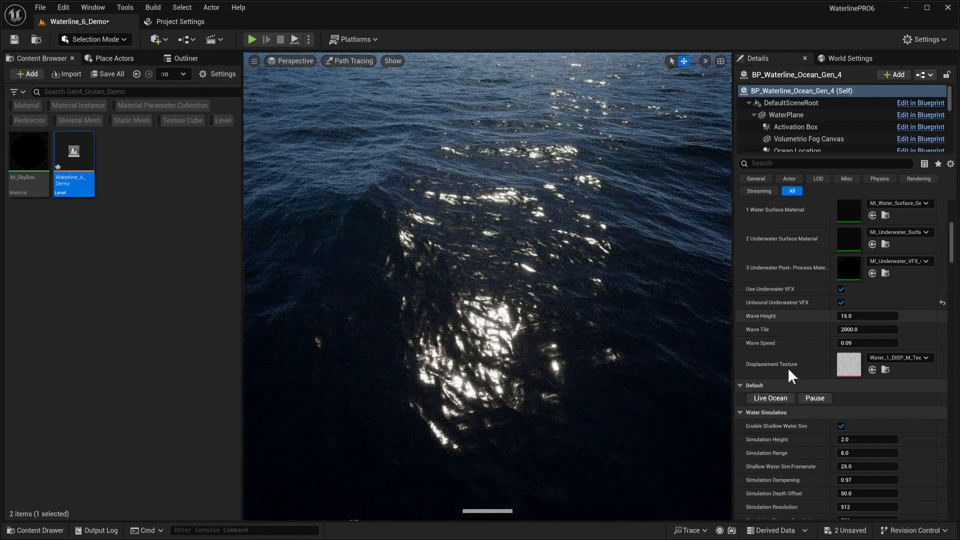
{"action": "left_click", "coordinate": [773, 399]}
{"action": "left_click", "coordinate": [817, 402]}
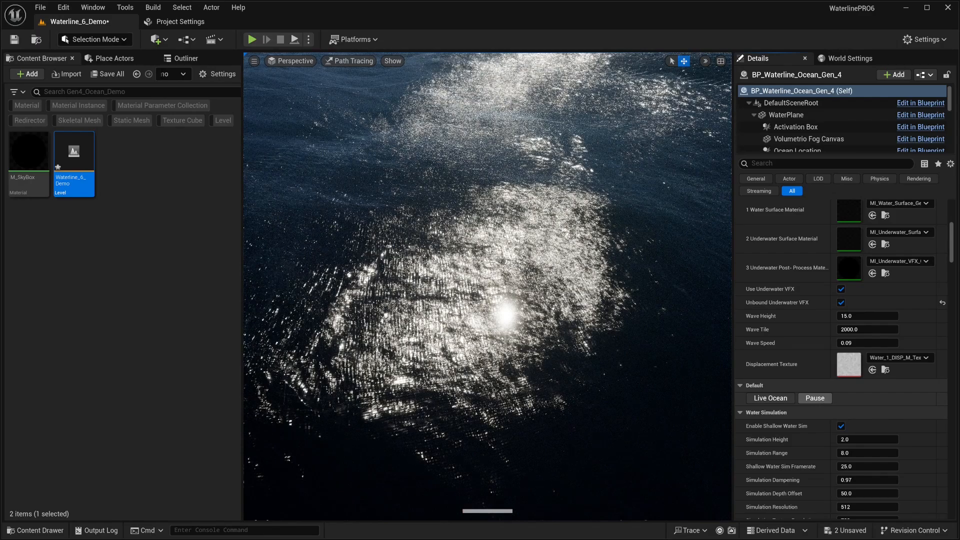
{"action": "right_click_drag", "start_coordinate": [600, 340], "coordinate": [556, 210]}
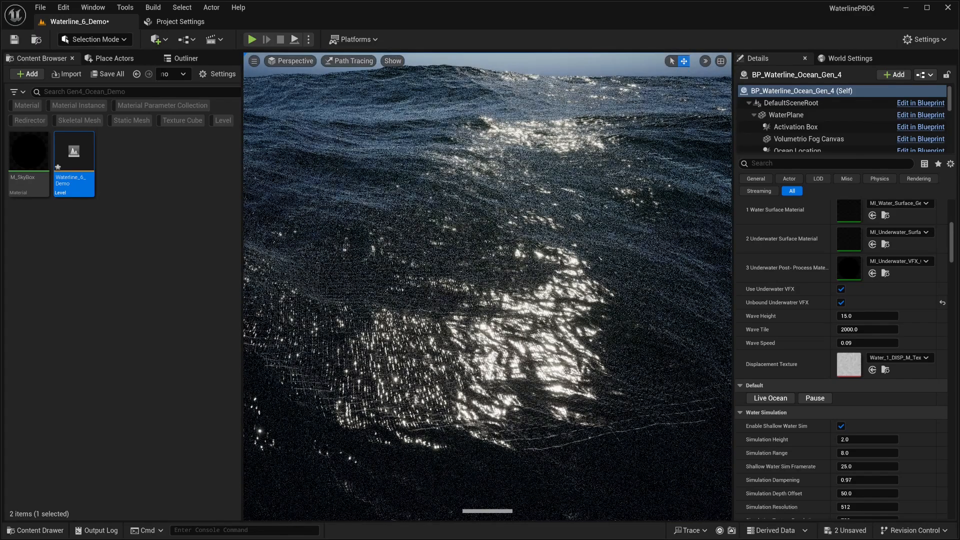
- Set the second cascade's Ocean Resolution to 2048x2048
{"action": "left_click_drag", "start_coordinate": [953, 237], "coordinate": [952, 409]}
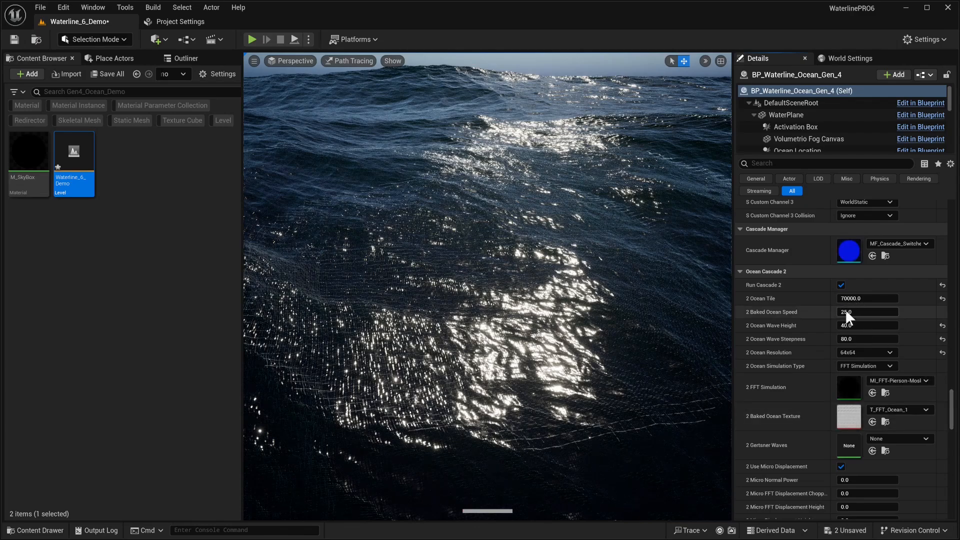
{"action": "left_click", "coordinate": [862, 353]}
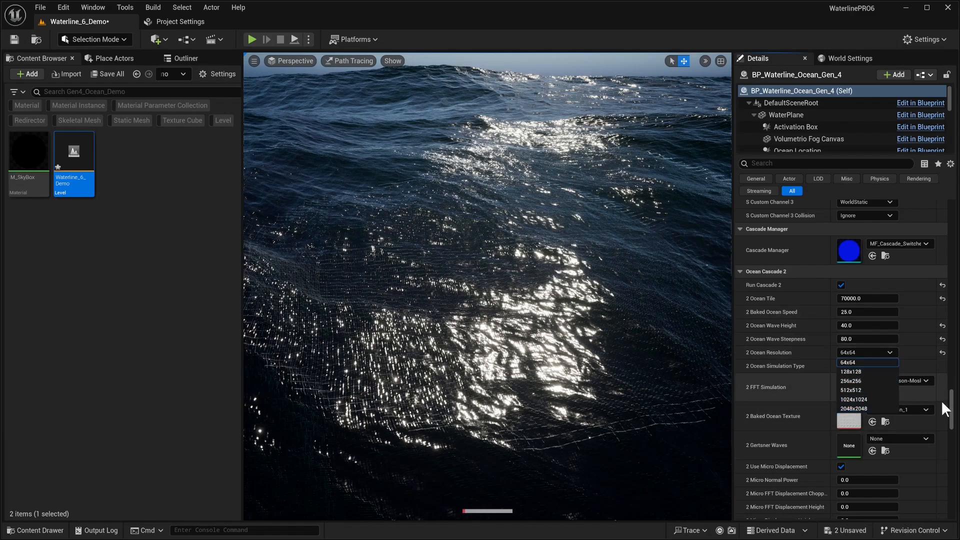
{"action": "mouse_move", "coordinate": [950, 400]}
{"action": "left_mouse_down"}
{"action": "mouse_move", "coordinate": [950, 279]}
{"action": "mouse_move", "coordinate": [950, 410]}
{"action": "mouse_move", "coordinate": [950, 209]}
{"action": "mouse_move", "coordinate": [955, 408]}
{"action": "left_mouse_up"}
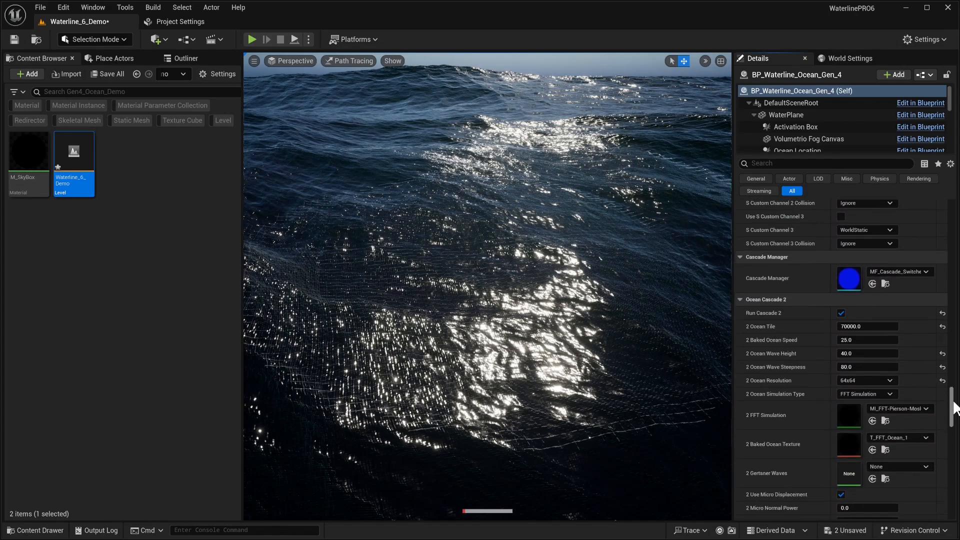
{"action": "left_click", "coordinate": [876, 381]}
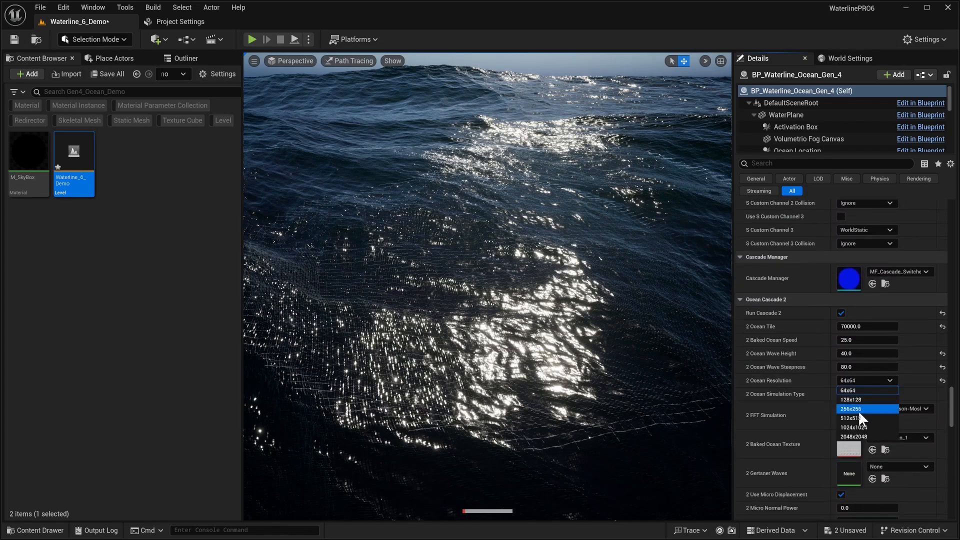
{"action": "left_click", "coordinate": [859, 438]}
{"action": "left_click_drag", "start_coordinate": [953, 408], "coordinate": [947, 241]}
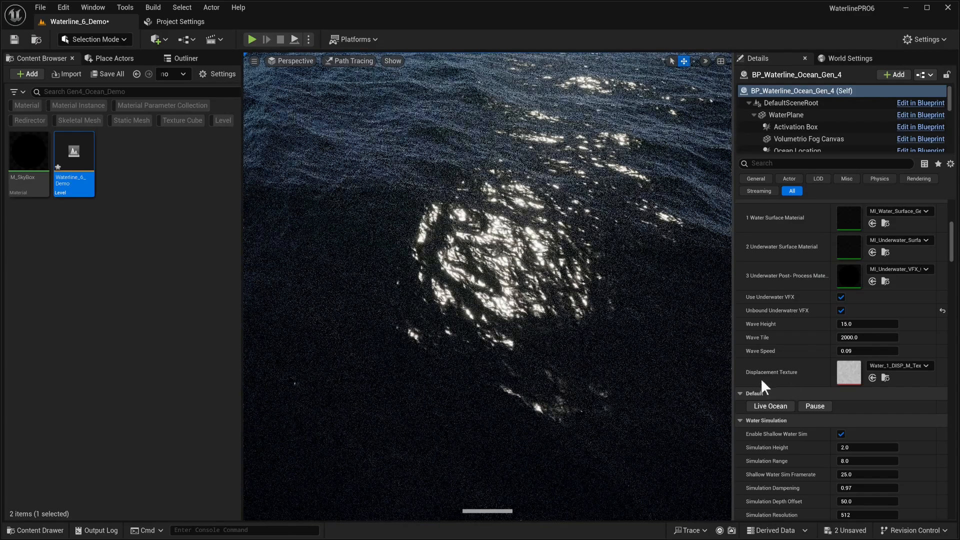
- Play and pause the live ocean again to examine the path-traced waves at the new cascade resolution
{"action": "left_click", "coordinate": [775, 406]}
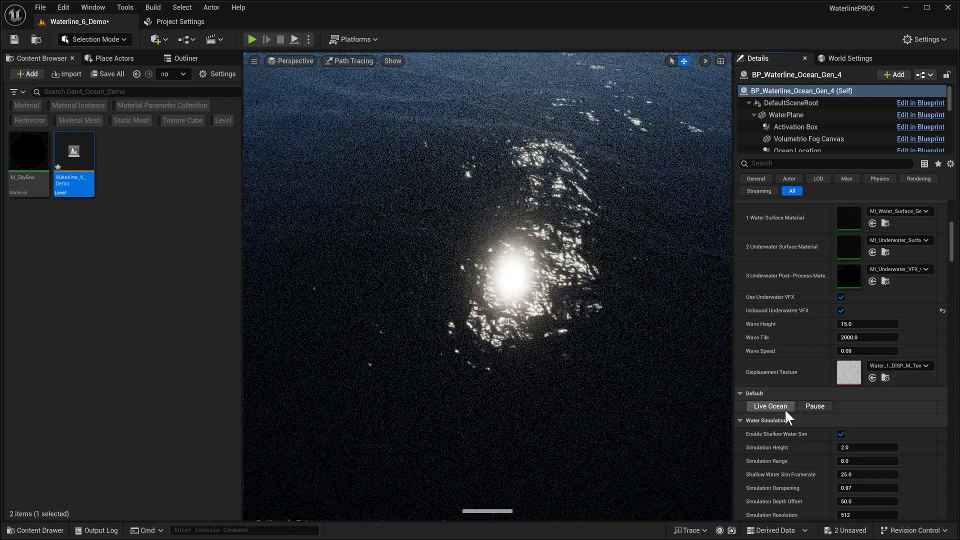
{"action": "left_click", "coordinate": [815, 406]}
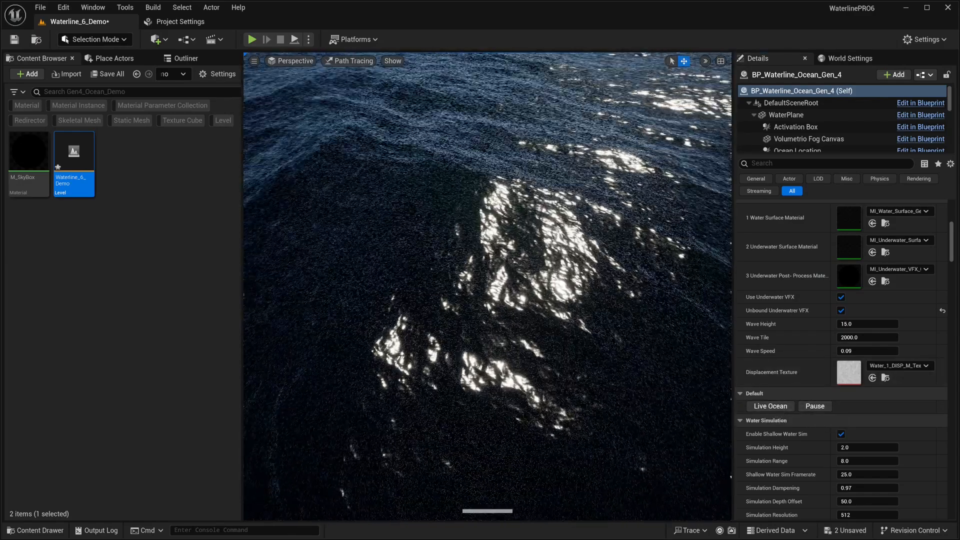
{"action": "right_click_drag", "start_coordinate": [625, 197], "coordinate": [665, 196]}
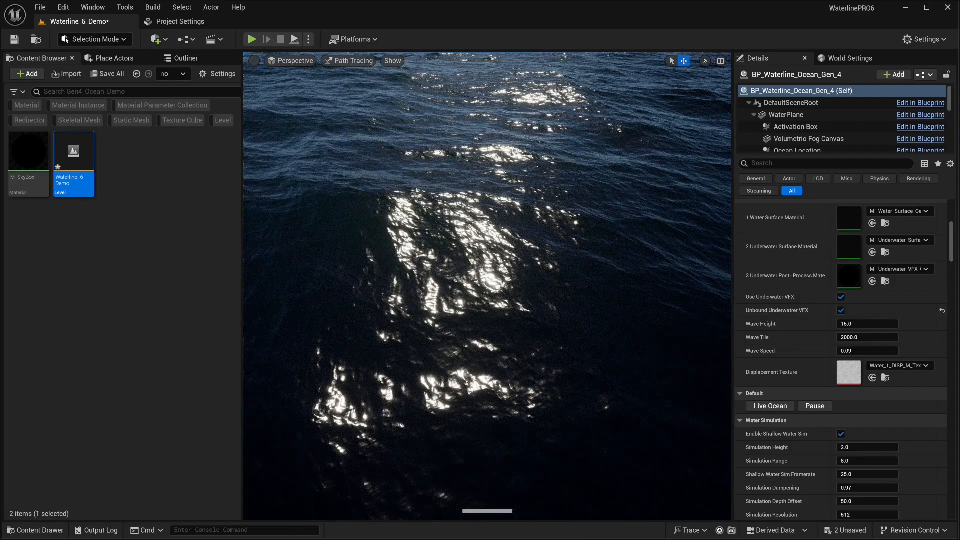
{"action": "right_click_drag", "start_coordinate": [566, 138], "coordinate": [566, 138]}
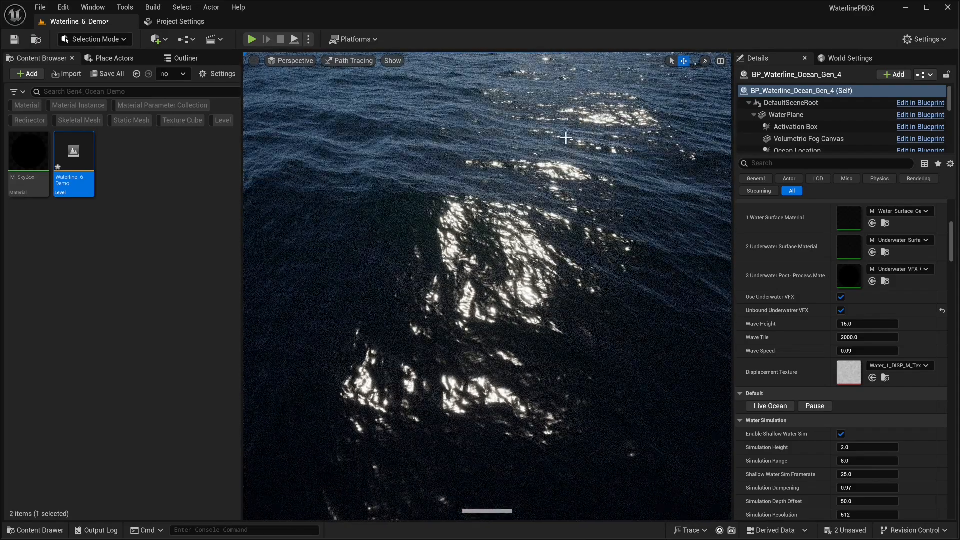
- Switch the viewport from Path Tracing to Lit and run the live ocean with PT Ocean Grid turned off
{"action": "left_click", "coordinate": [355, 60]}
{"action": "left_click", "coordinate": [362, 101]}
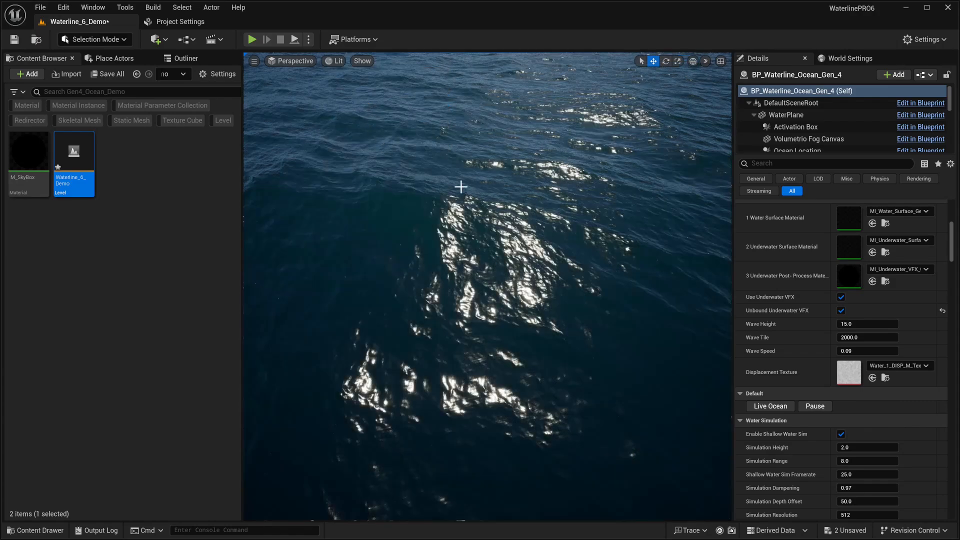
{"action": "scroll", "coordinate": [872, 319], "scroll_direction": "up", "scroll_amount": 3}
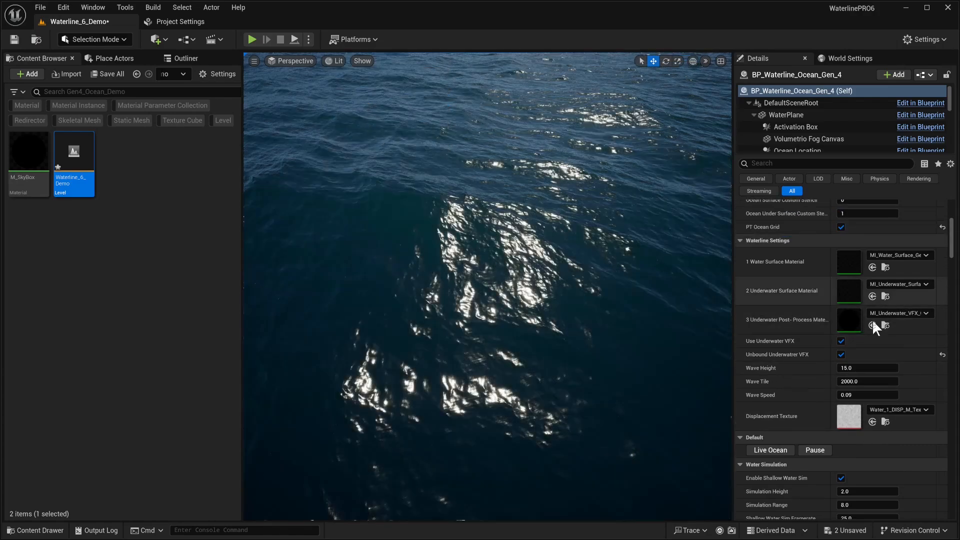
{"action": "left_click", "coordinate": [841, 235]}
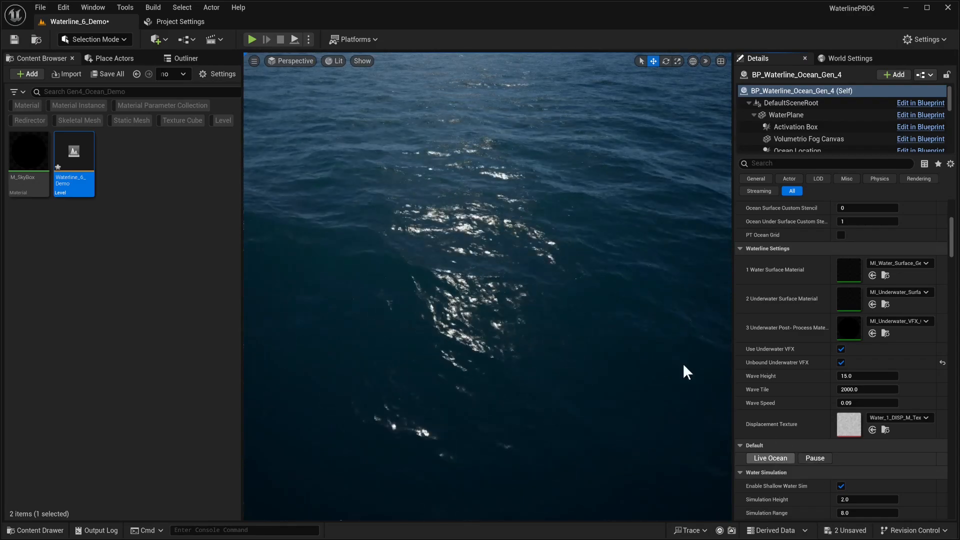
{"action": "right_click_drag", "start_coordinate": [655, 340], "coordinate": [580, 337]}
- Locate the ocean's 1 RT Height render target in the content browser and open the neighbouring RT_C2_H render target
{"action": "scroll", "coordinate": [925, 246], "scroll_direction": "down", "scroll_amount": 10}
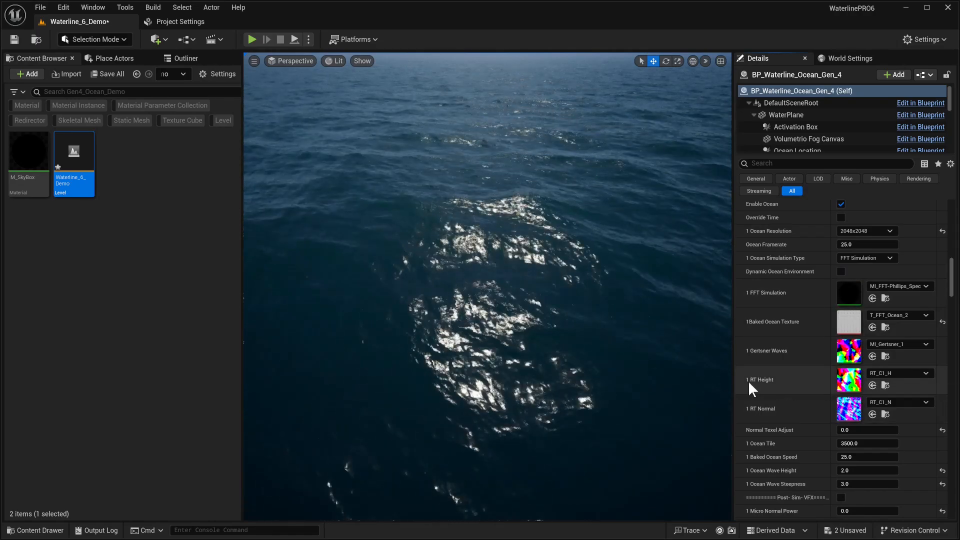
{"action": "scroll", "coordinate": [778, 370], "scroll_direction": "up", "scroll_amount": 1}
{"action": "scroll", "coordinate": [779, 356], "scroll_direction": "up", "scroll_amount": 1}
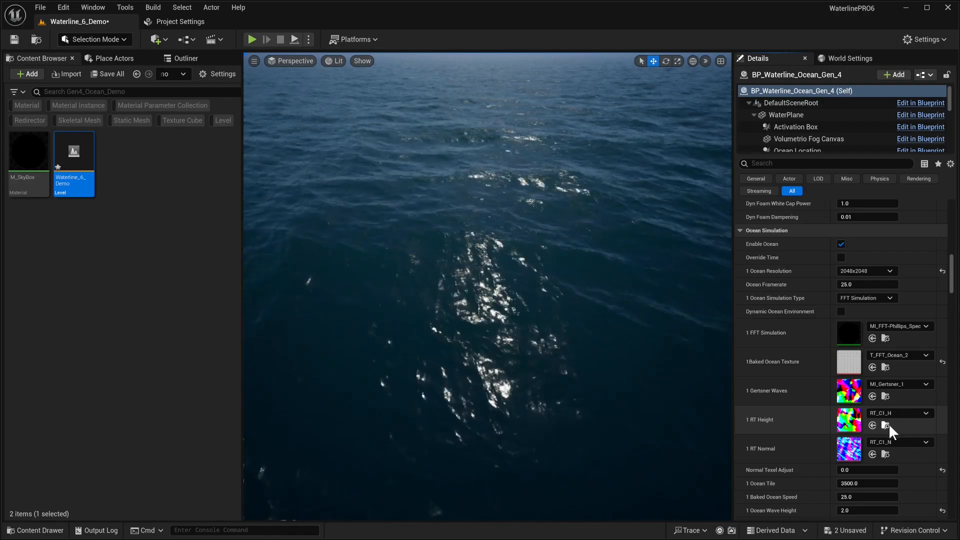
{"action": "left_click", "coordinate": [886, 425]}
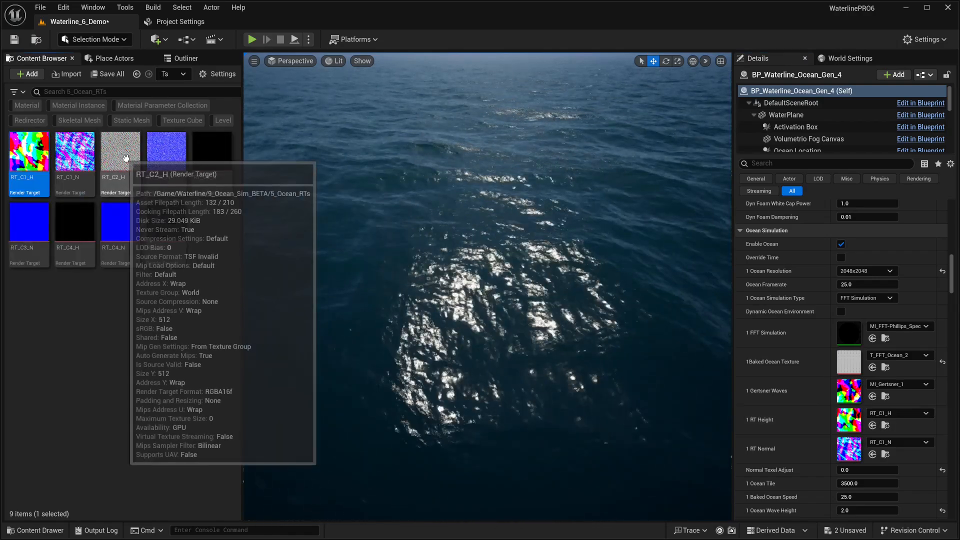
{"action": "double_click", "coordinate": [120, 163]}
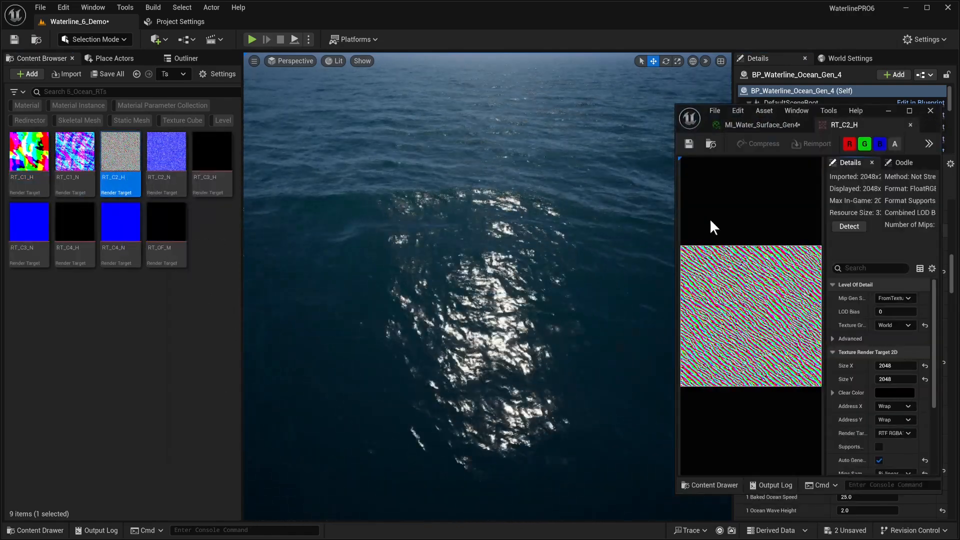
- Enlarge the RT_C2_H texture preview and move its editor window clear of the viewport and the ocean's settings
{"action": "left_click_drag", "start_coordinate": [874, 109], "coordinate": [510, 159]}
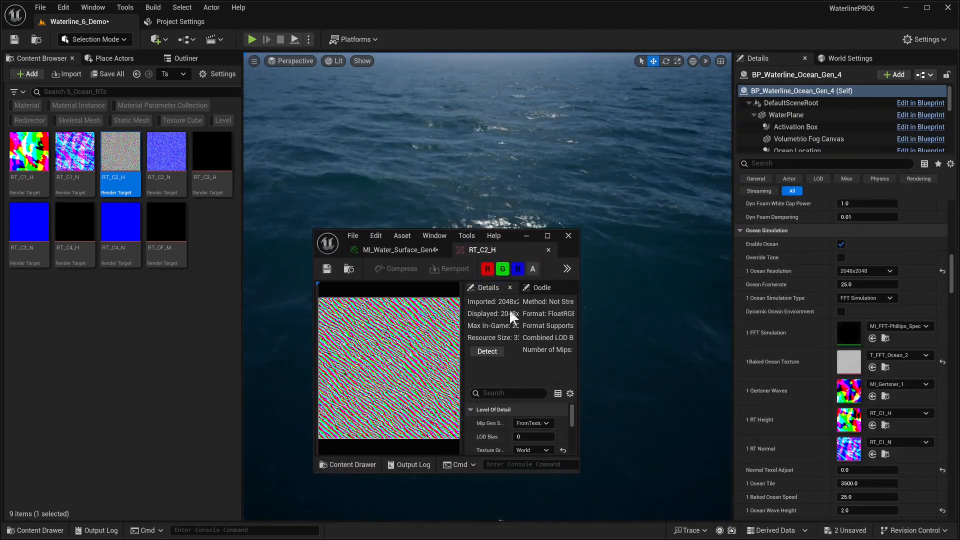
{"action": "left_click_drag", "start_coordinate": [510, 313], "coordinate": [563, 315]}
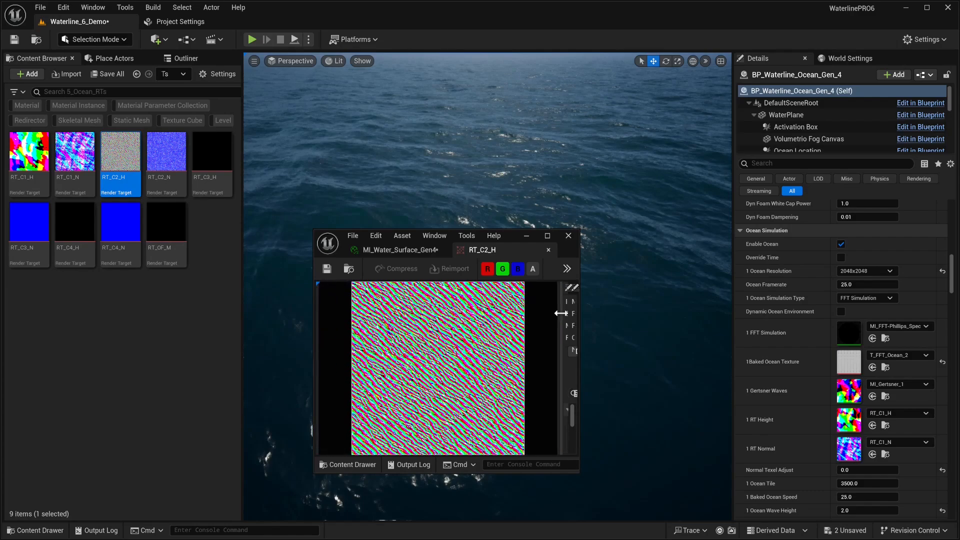
{"action": "left_click_drag", "start_coordinate": [578, 251], "coordinate": [309, 231]}
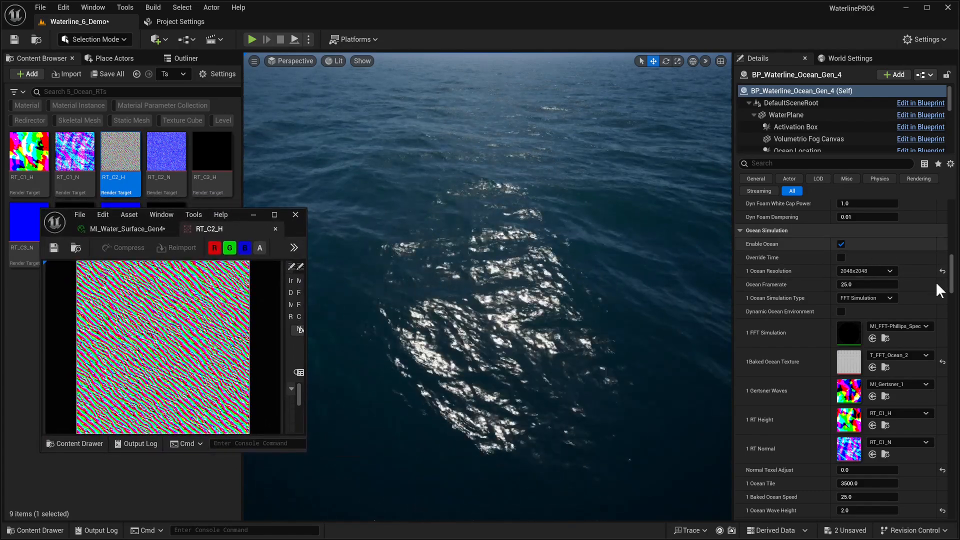
- Compare the RT_C2_H preview with the second cascade's Ocean Resolution at 64x64 and back at 2048x2048
{"action": "left_click_drag", "start_coordinate": [953, 275], "coordinate": [953, 414]}
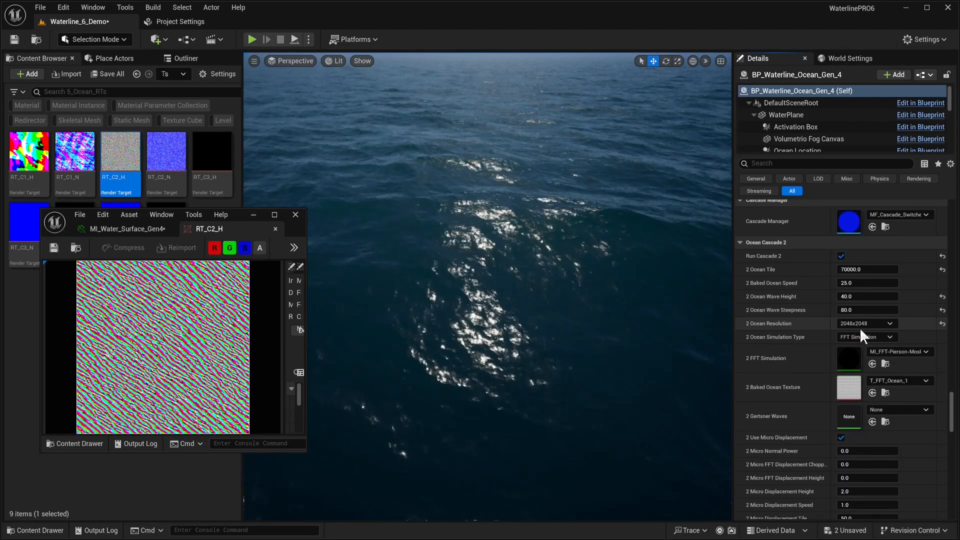
{"action": "left_click", "coordinate": [860, 325]}
{"action": "left_click", "coordinate": [856, 380]}
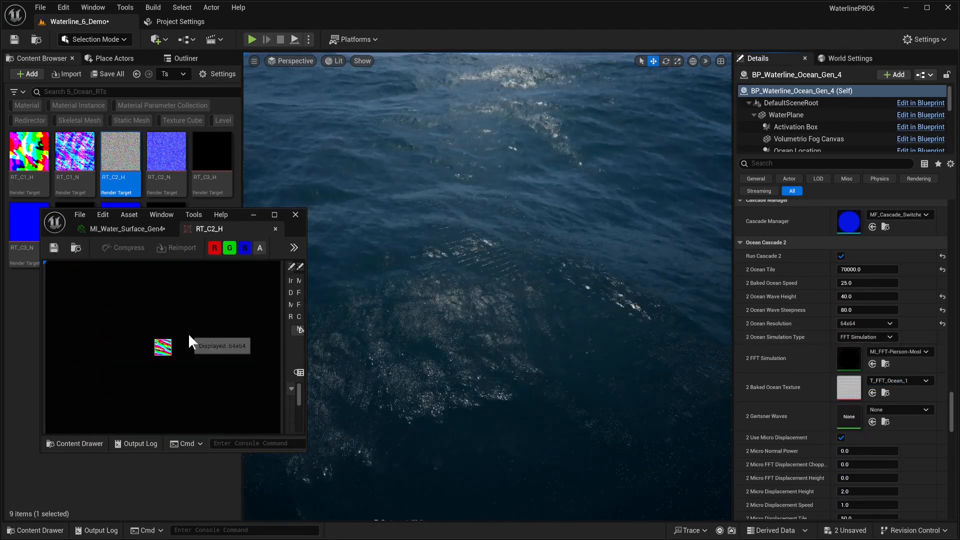
{"action": "scroll", "coordinate": [188, 333], "scroll_direction": "up", "scroll_amount": 5}
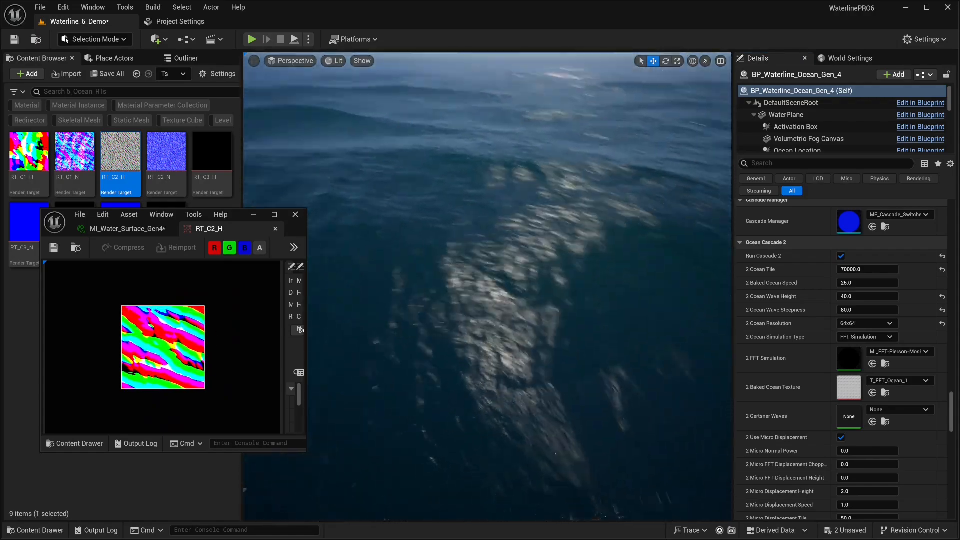
{"action": "left_click", "coordinate": [886, 325]}
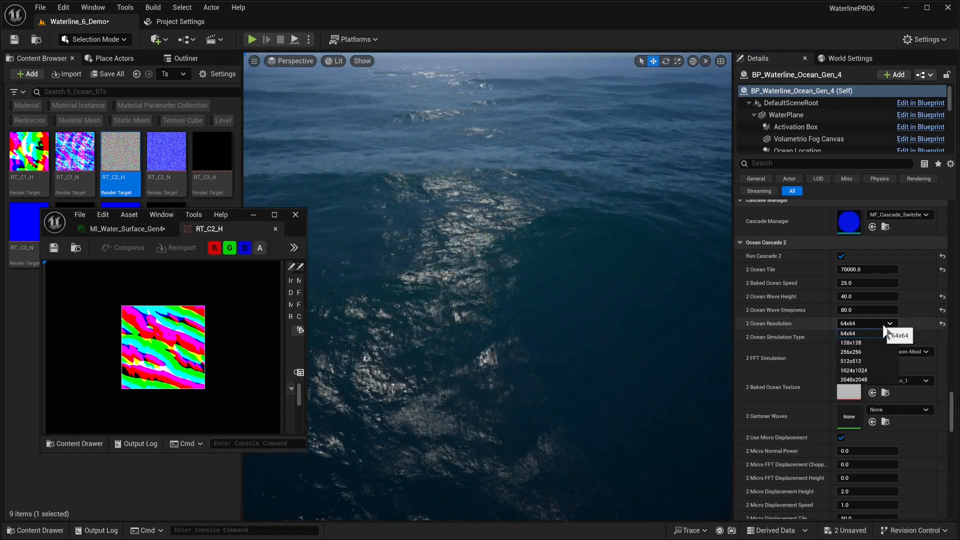
{"action": "left_click", "coordinate": [859, 379]}
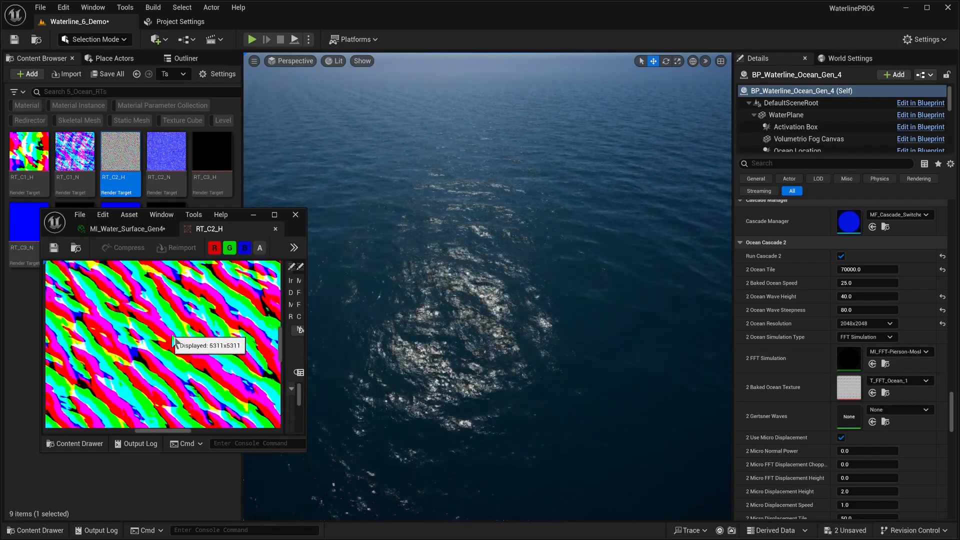
- Open the second cascade's MI_FFT-Pierson-Moskowitz_Spectrum material instance in its own window and size it beside the full RT_C2_H preview
{"action": "scroll", "coordinate": [174, 339], "scroll_direction": "down", "scroll_amount": 10}
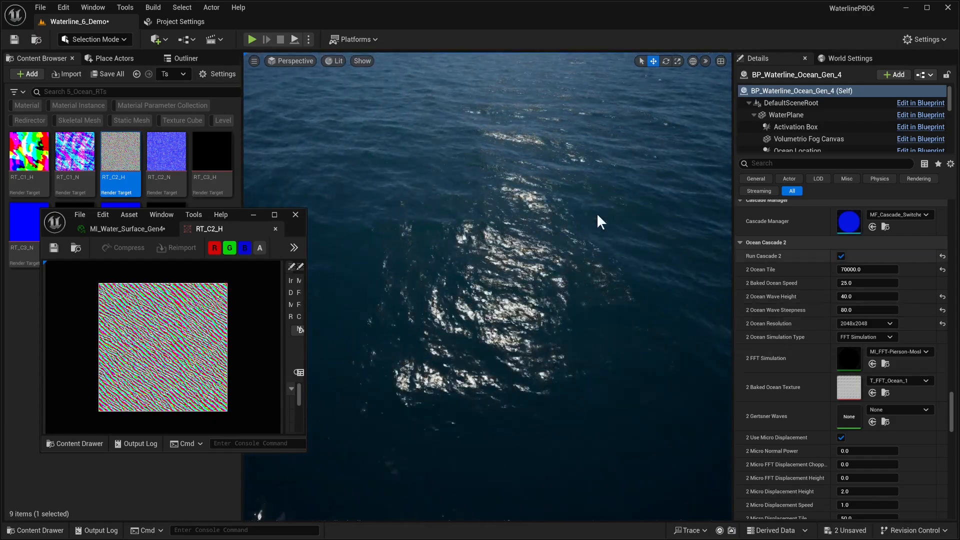
{"action": "double_click", "coordinate": [852, 350]}
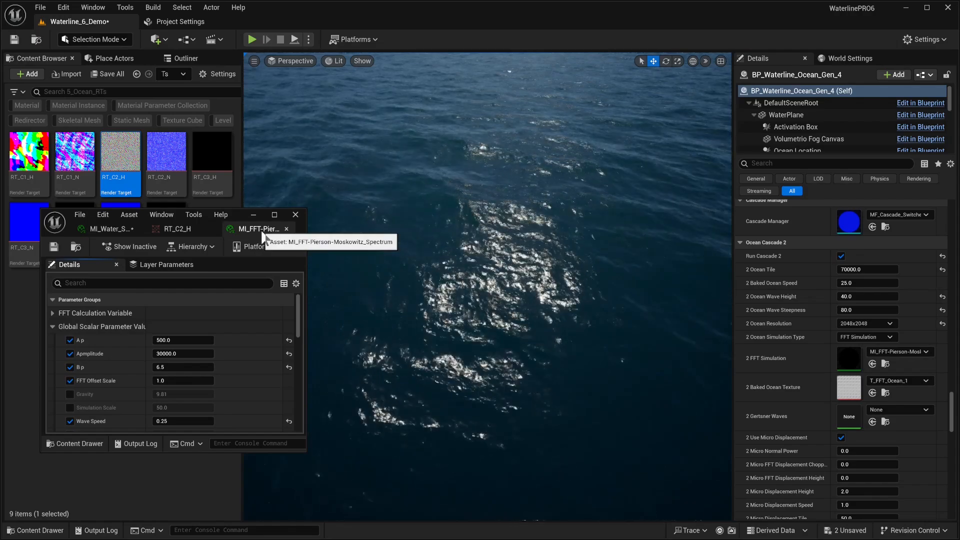
{"action": "left_click_drag", "start_coordinate": [263, 234], "coordinate": [361, 221]}
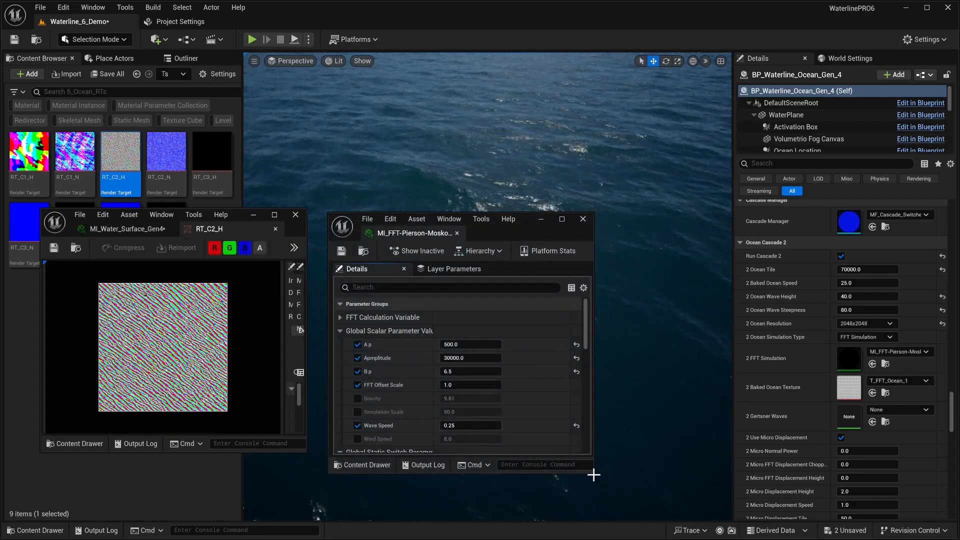
{"action": "left_click_drag", "start_coordinate": [594, 475], "coordinate": [564, 459]}
{"action": "scroll", "coordinate": [450, 385], "scroll_direction": "down", "scroll_amount": 2}
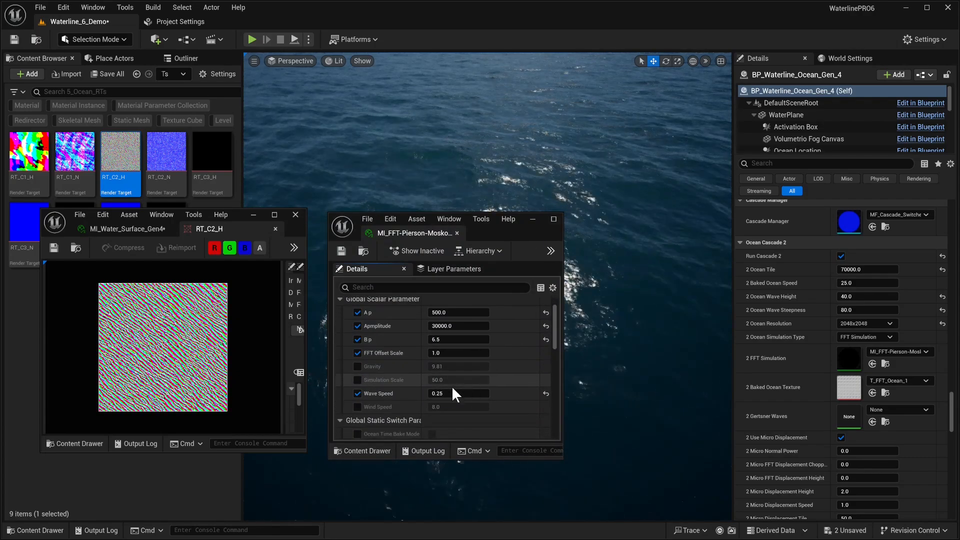
{"action": "scroll", "coordinate": [451, 386], "scroll_direction": "down", "scroll_amount": 1}
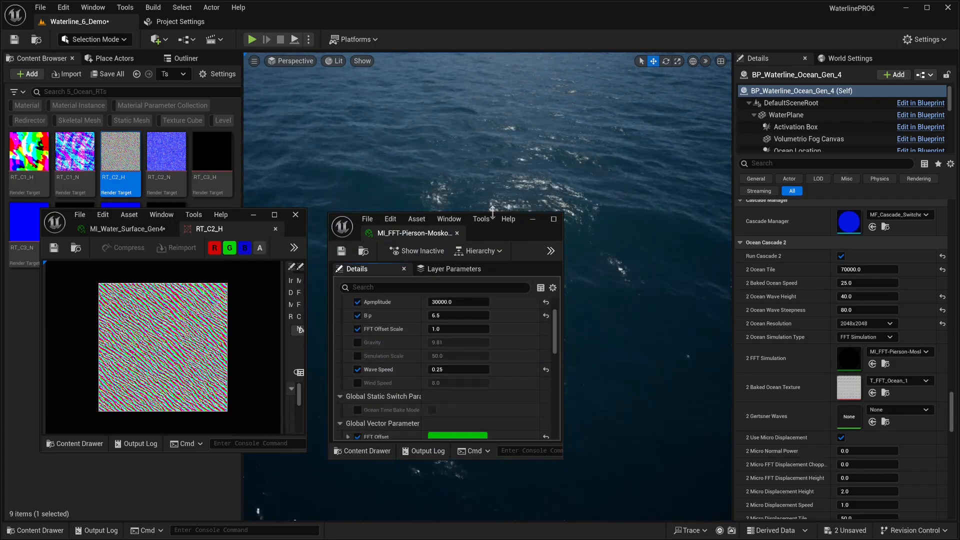
{"action": "left_click_drag", "start_coordinate": [493, 212], "coordinate": [493, 172]}
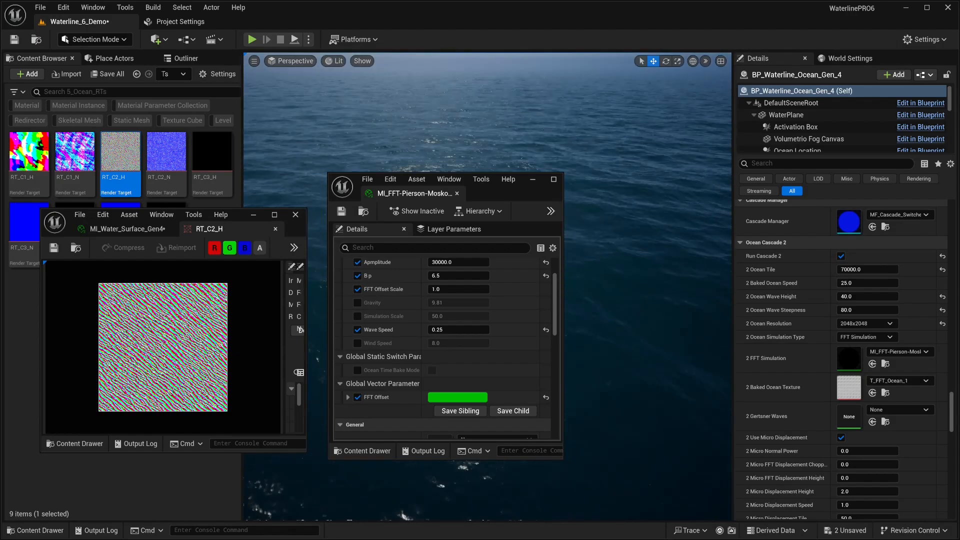
- Try FFT Offset Scale values of 1.01, 1.015 and 1.02 in the Pierson-Moskowitz spectrum material
{"action": "scroll", "coordinate": [478, 359], "scroll_direction": "up", "scroll_amount": 1}
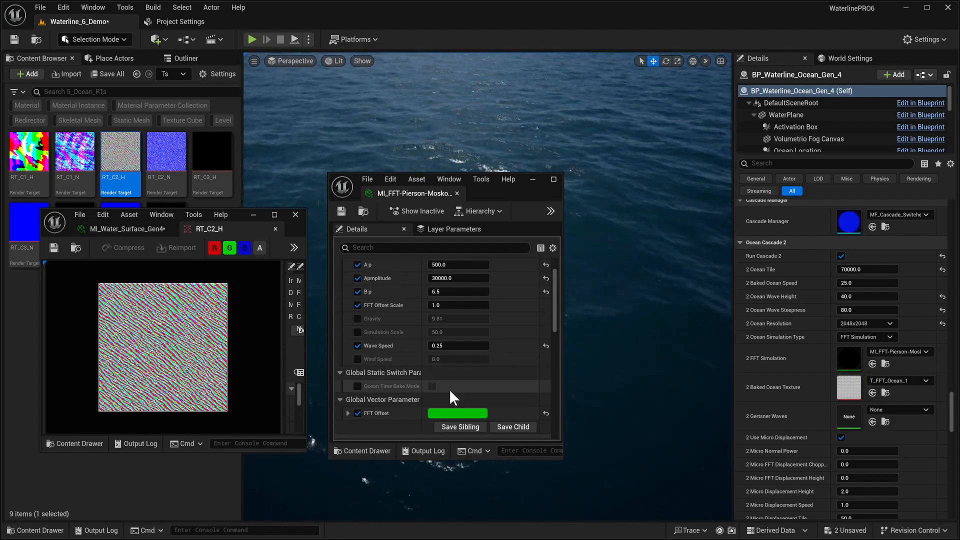
{"action": "scroll", "coordinate": [453, 345], "scroll_direction": "up", "scroll_amount": 1}
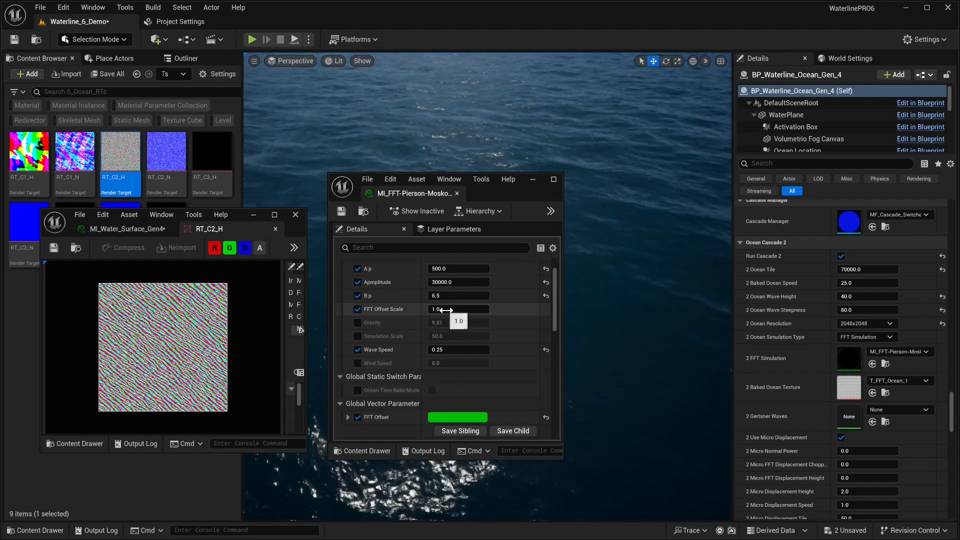
{"action": "left_click", "coordinate": [445, 310]}
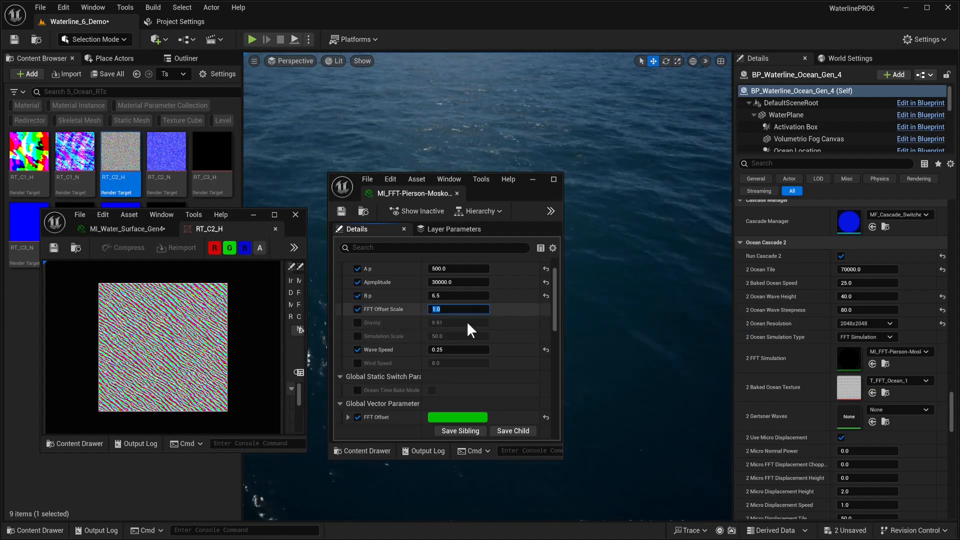
{"action": "type", "text": "1.01"}
{"action": "key", "text": "Return"}
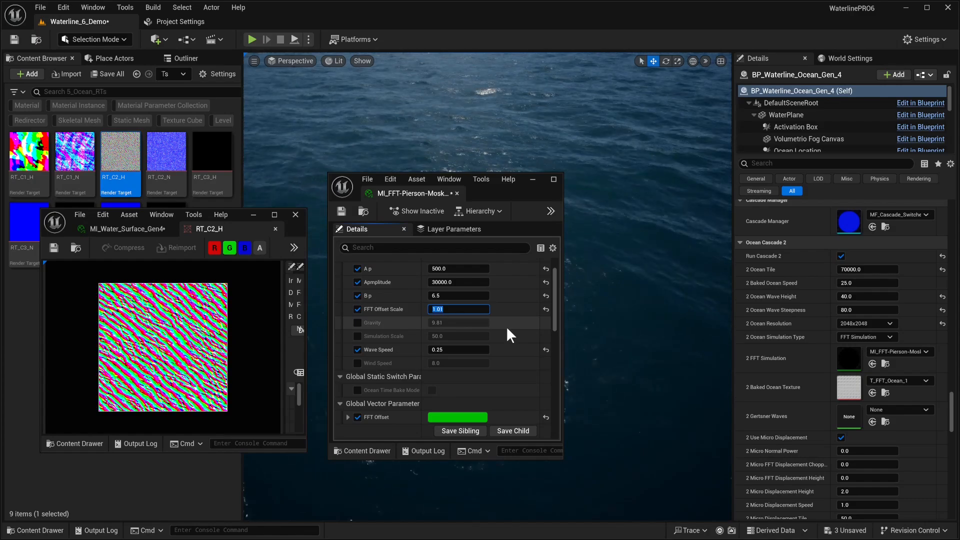
{"action": "key", "text": "Right"}
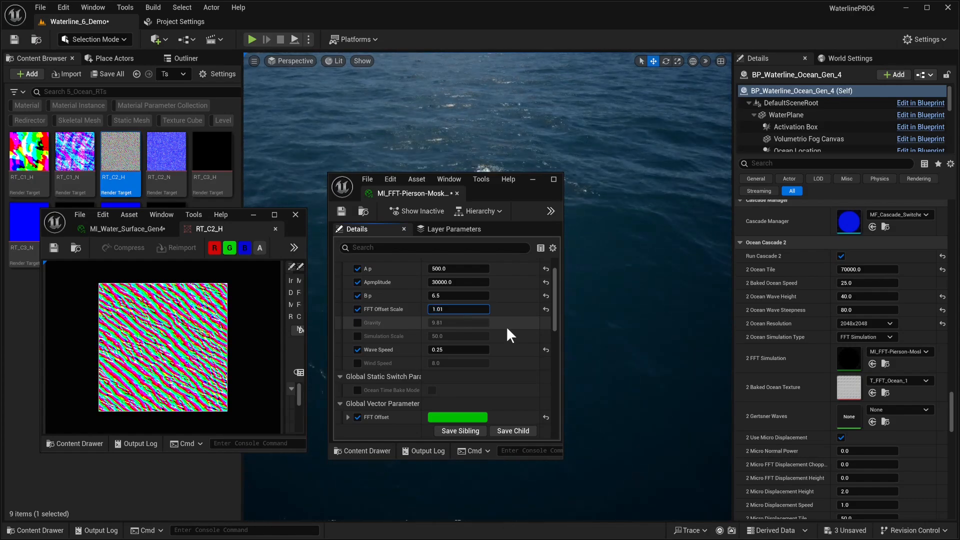
{"action": "type", "text": "5"}
{"action": "key", "text": "Return"}
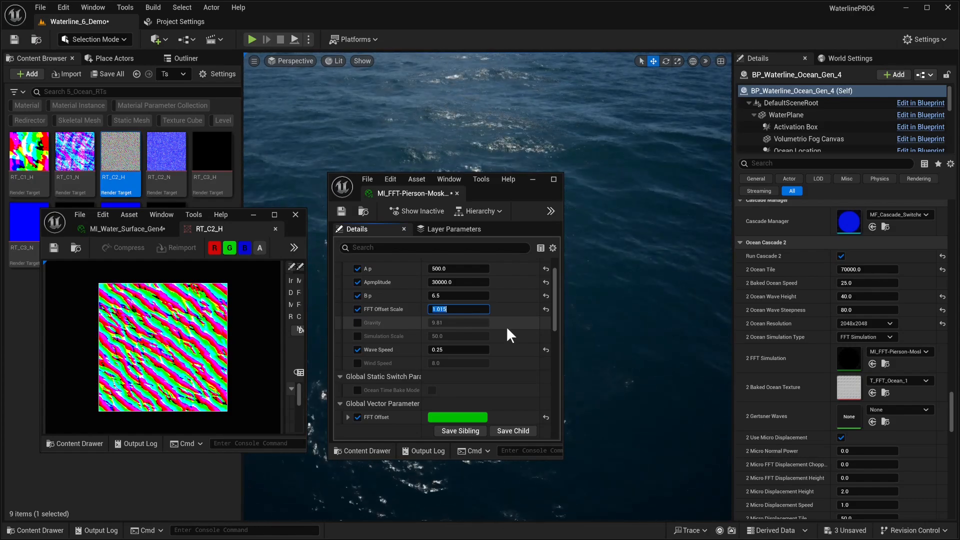
{"action": "key", "text": "Right"}
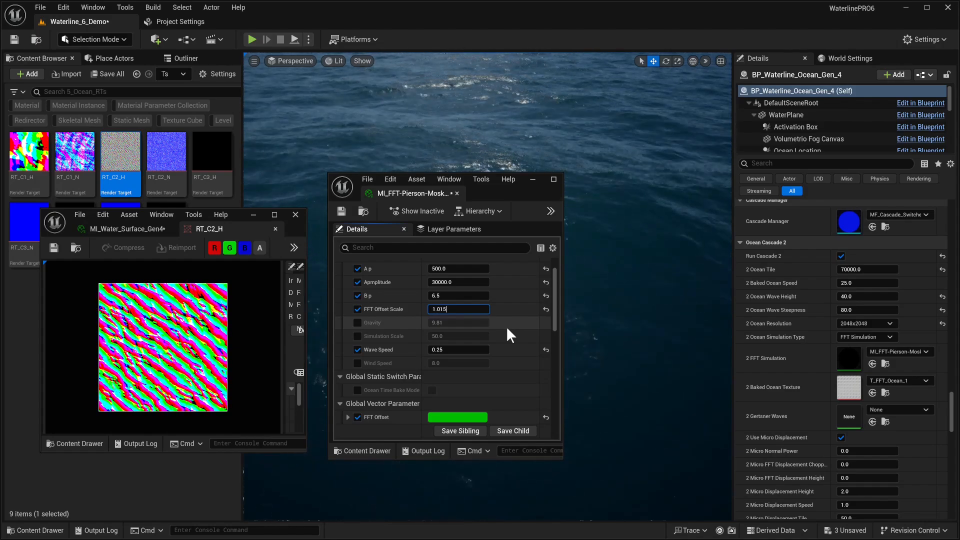
{"action": "key", "text": "BackSpace"}
{"action": "key", "text": "BackSpace"}
{"action": "type", "text": "2"}
{"action": "key", "text": "Return"}
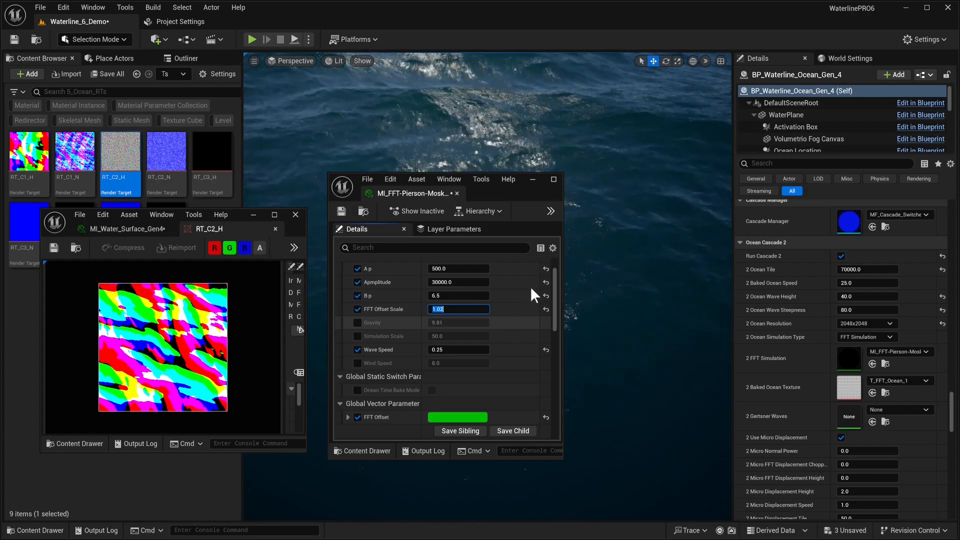
- Set the spectrum material's FFT Offset vector to -0.512 for R and 0.512 for G
{"action": "left_click", "coordinate": [348, 417]}
{"action": "scroll", "coordinate": [403, 379], "scroll_direction": "down", "scroll_amount": 2}
{"action": "left_click", "coordinate": [455, 363]}
{"action": "type", "text": "515"}
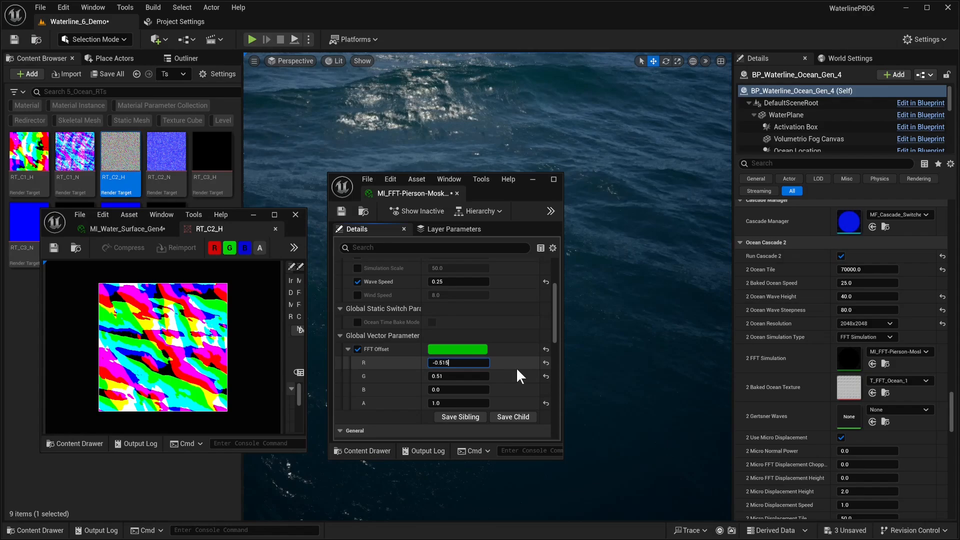
{"action": "key", "text": "BackSpace"}
{"action": "type", "text": "1"}
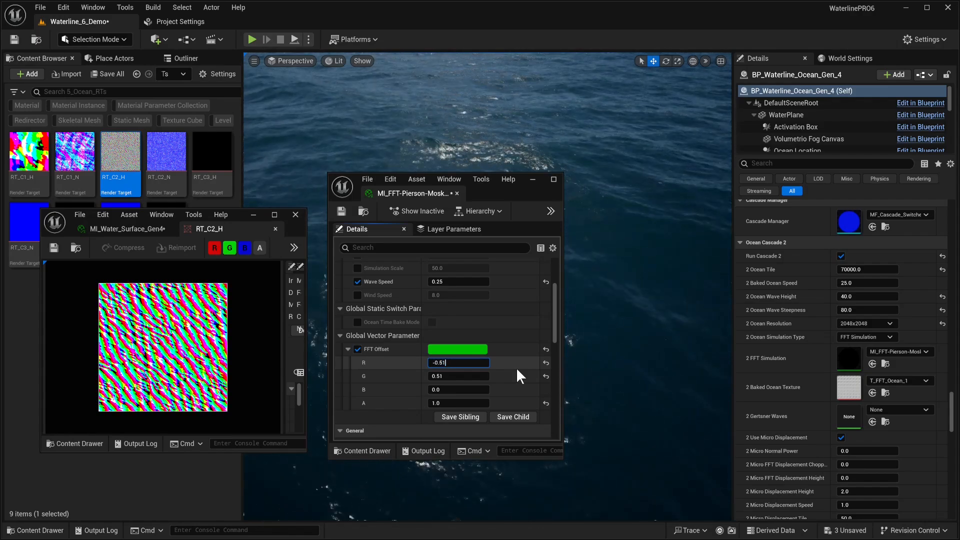
{"action": "key", "text": "BackSpace"}
{"action": "type", "text": "2"}
{"action": "key", "text": "Return"}
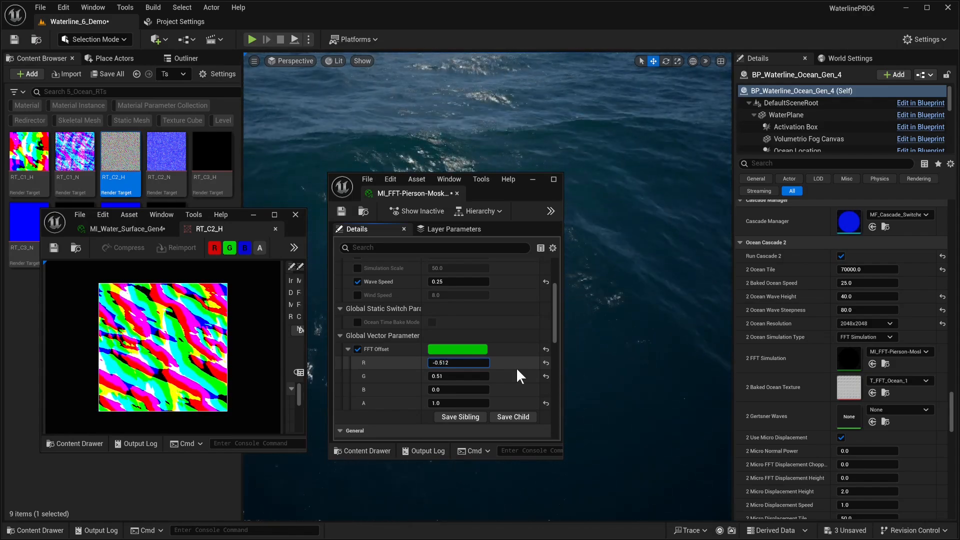
{"action": "key", "text": "Tab"}
{"action": "key", "text": "Right"}
{"action": "type", "text": "2"}
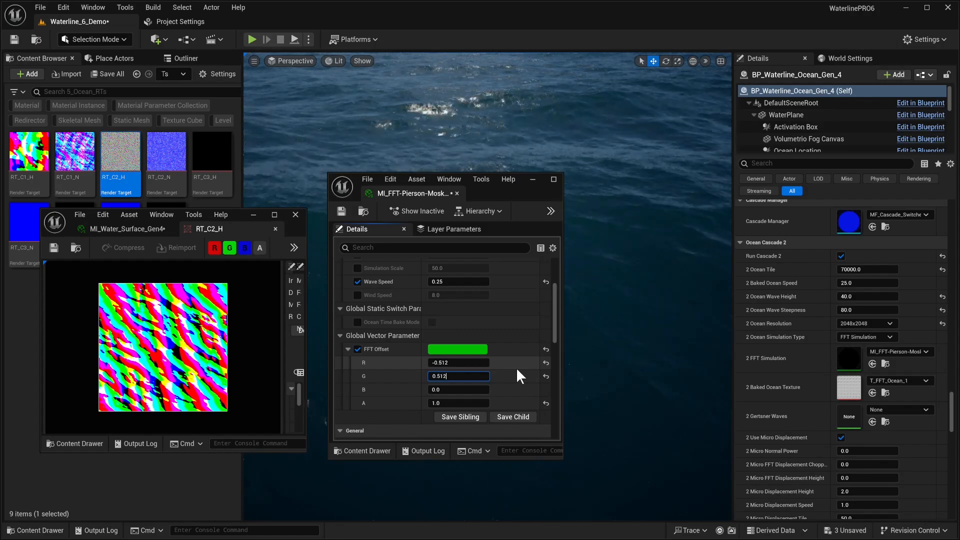
{"action": "key", "text": "Return"}
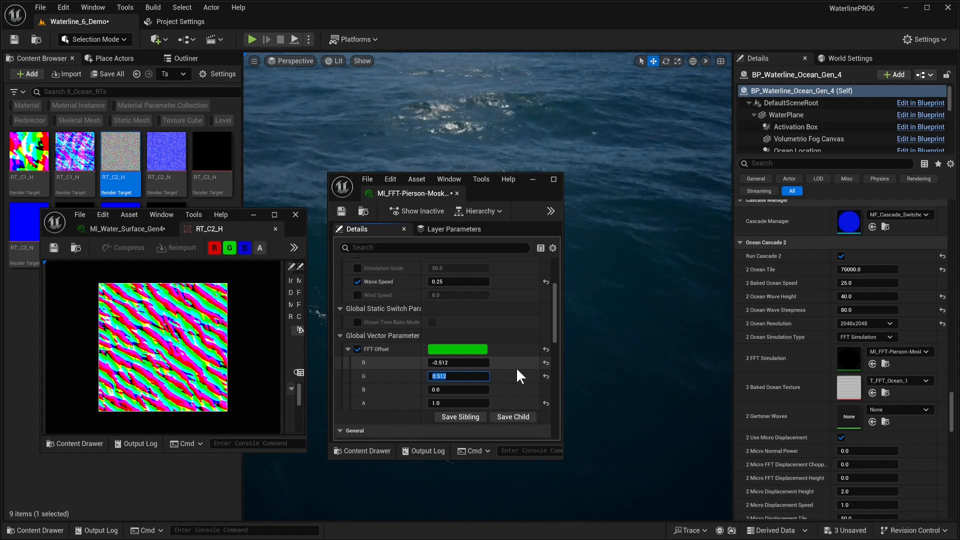
- Fine-tune the spectrum material's FFT Offset Scale by trying 1.025 and 1.023, settling on 1.022
{"action": "scroll", "coordinate": [470, 283], "scroll_direction": "up", "scroll_amount": 3}
{"action": "left_click_drag", "start_coordinate": [459, 277], "coordinate": [472, 279]}
{"action": "left_click", "coordinate": [473, 279]}
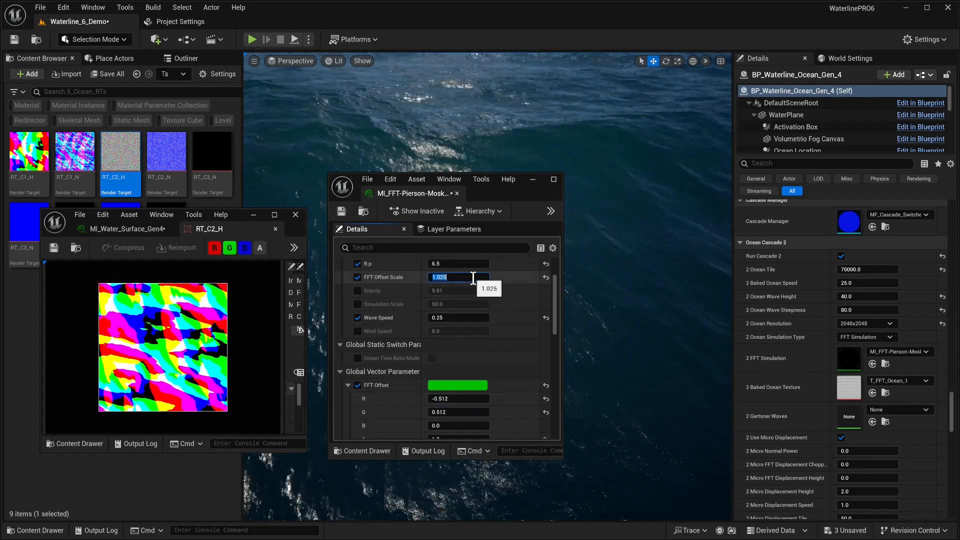
{"action": "type", "text": "1.023"}
{"action": "key", "text": "Return"}
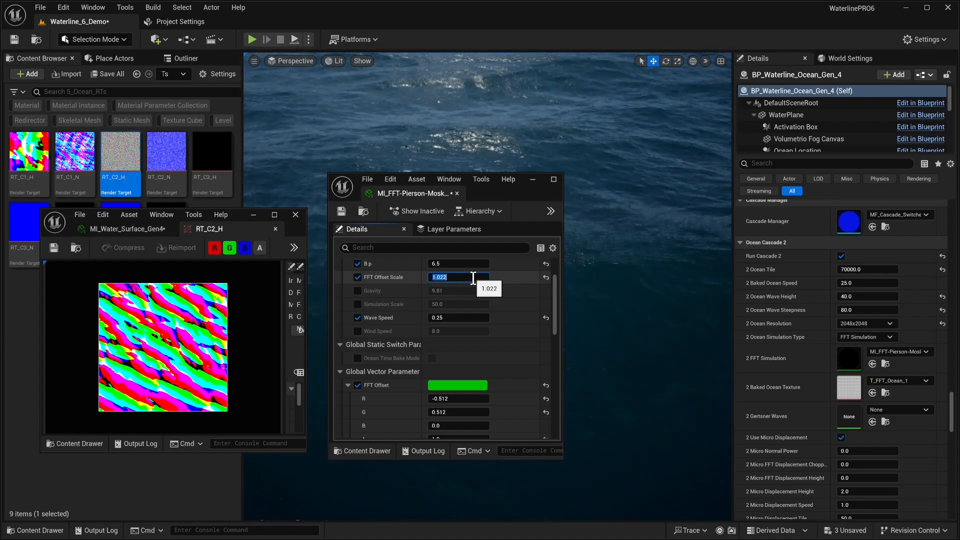
{"action": "type", "text": "1.022"}
{"action": "key", "text": "Return"}
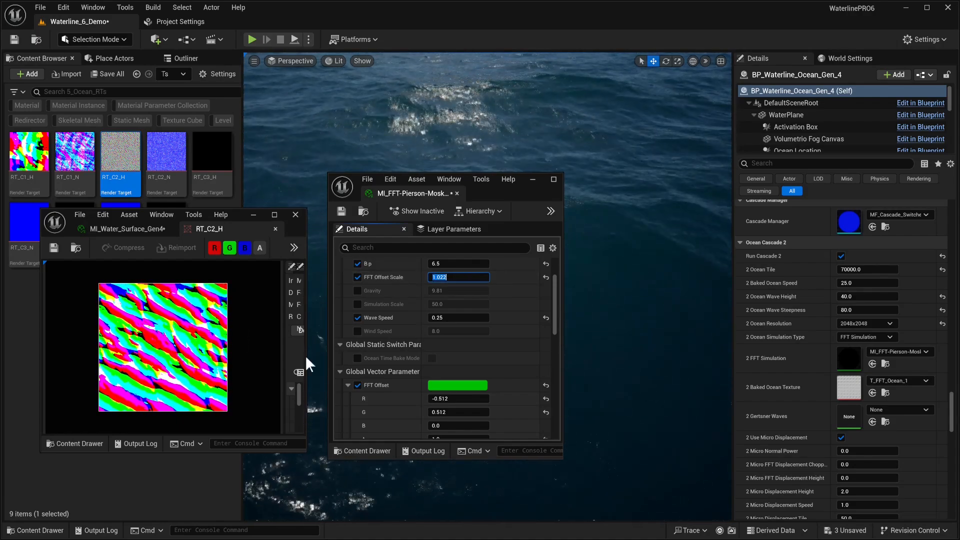
- Save the Pierson-Moskowitz spectrum material and close it along with the RT_C2_H texture editor
{"action": "mouse_move", "coordinate": [411, 166]}
{"action": "right_mouse_down"}
{"action": "mouse_move", "coordinate": [398, 143]}
{"action": "mouse_move", "coordinate": [404, 156]}
{"action": "right_mouse_up"}
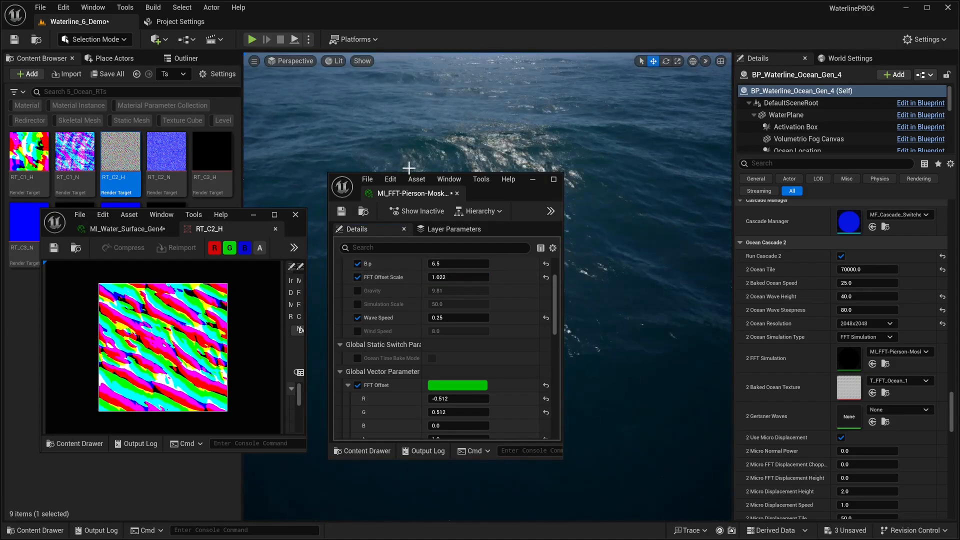
{"action": "left_click", "coordinate": [342, 211]}
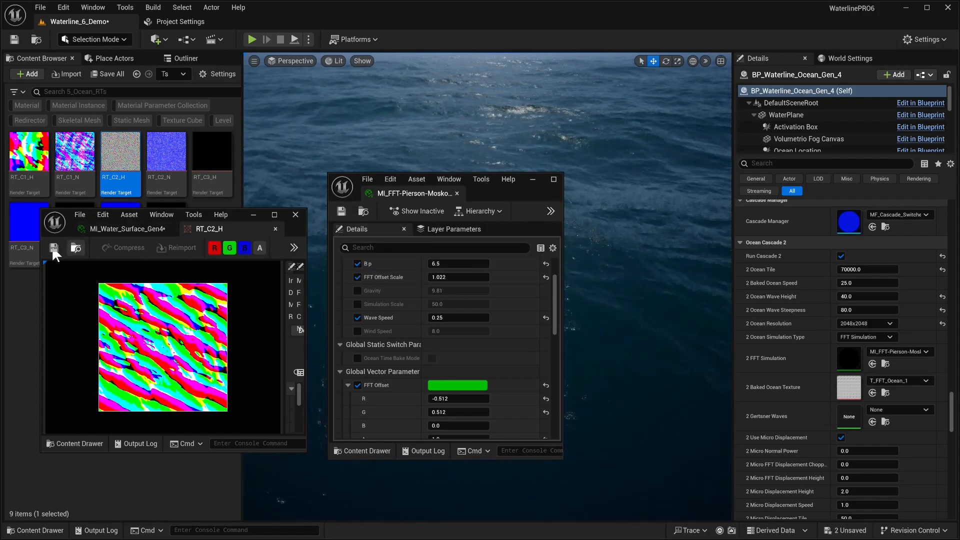
{"action": "left_click", "coordinate": [275, 229]}
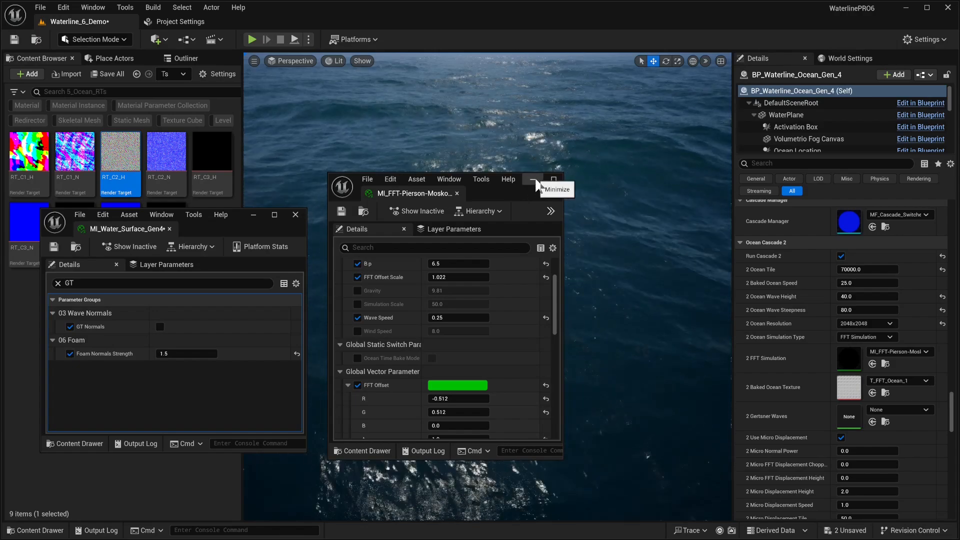
{"action": "left_click_drag", "start_coordinate": [564, 204], "coordinate": [601, 204]}
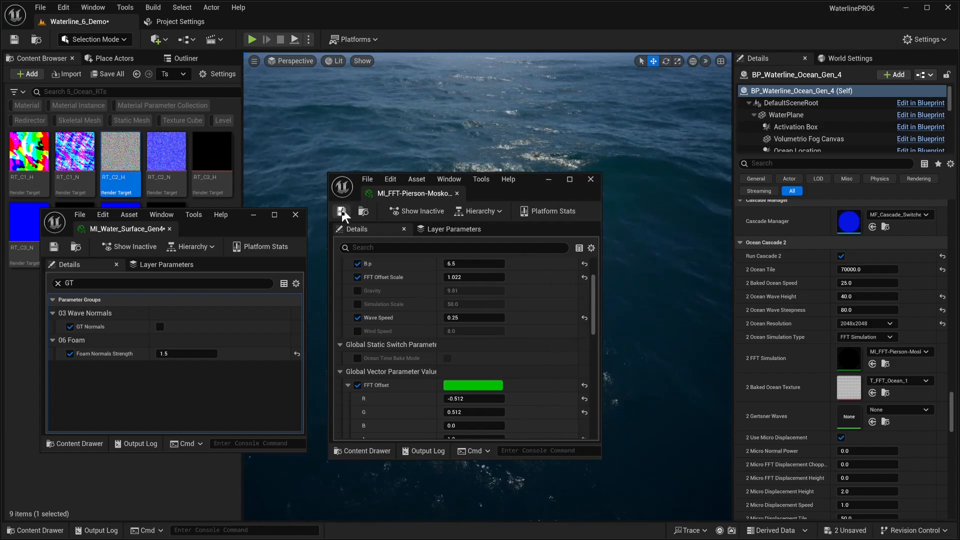
{"action": "left_click", "coordinate": [591, 179]}
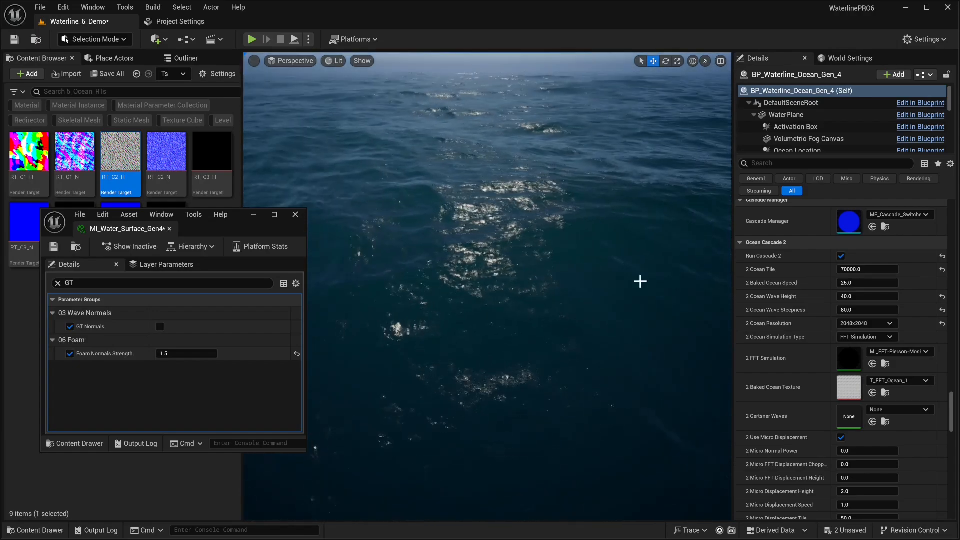
- Pause the live ocean and move the camera in close on the sunlit waves
{"action": "scroll", "coordinate": [825, 355], "scroll_direction": "up", "scroll_amount": 10}
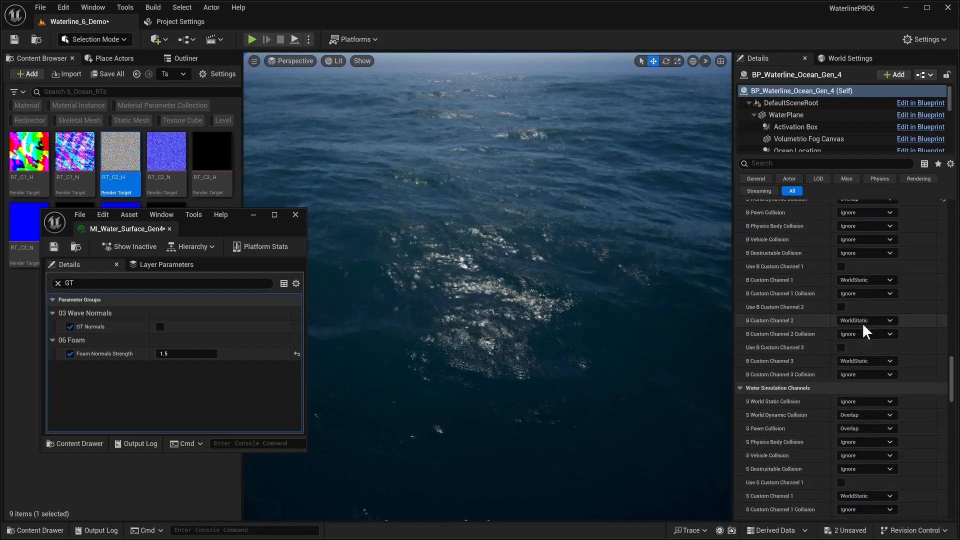
{"action": "left_click_drag", "start_coordinate": [953, 361], "coordinate": [952, 232]}
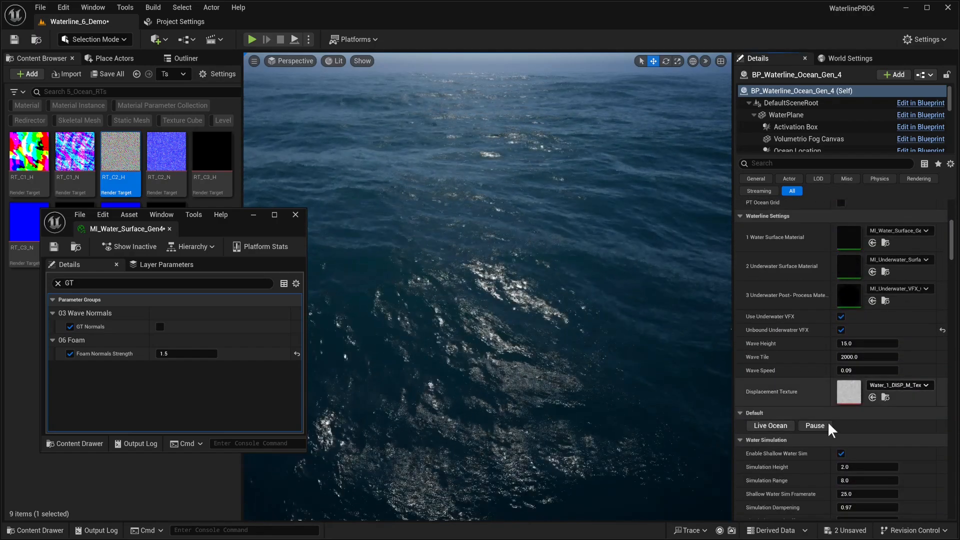
{"action": "left_click", "coordinate": [819, 426]}
{"action": "right_click_drag", "start_coordinate": [568, 293], "coordinate": [568, 320]}
{"action": "right_click_drag", "start_coordinate": [494, 258], "coordinate": [565, 290]}
{"action": "right_click_drag", "start_coordinate": [450, 227], "coordinate": [431, 181]}
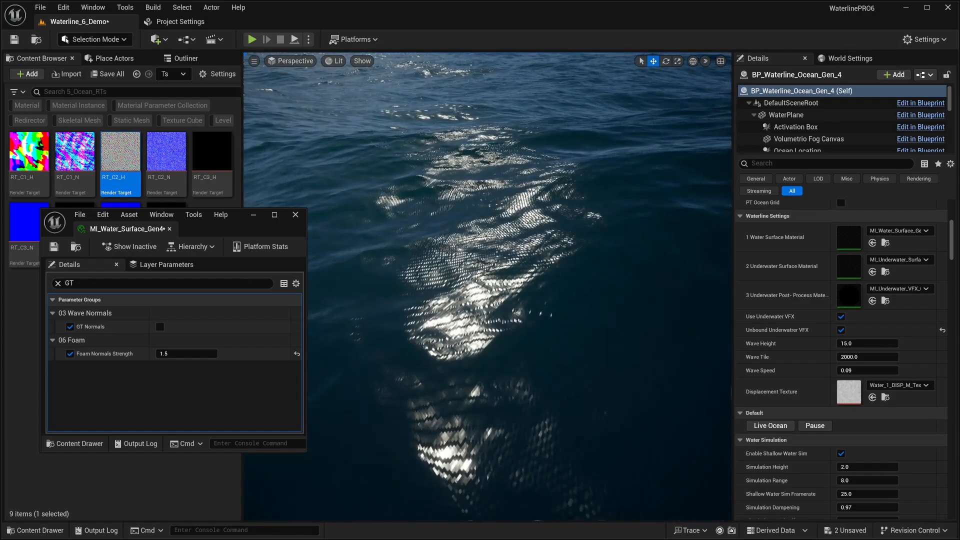
{"action": "mouse_move", "coordinate": [450, 227]}
{"action": "right_mouse_down"}
{"action": "mouse_move", "coordinate": [415, 220]}
{"action": "mouse_move", "coordinate": [463, 222]}
{"action": "right_mouse_up"}
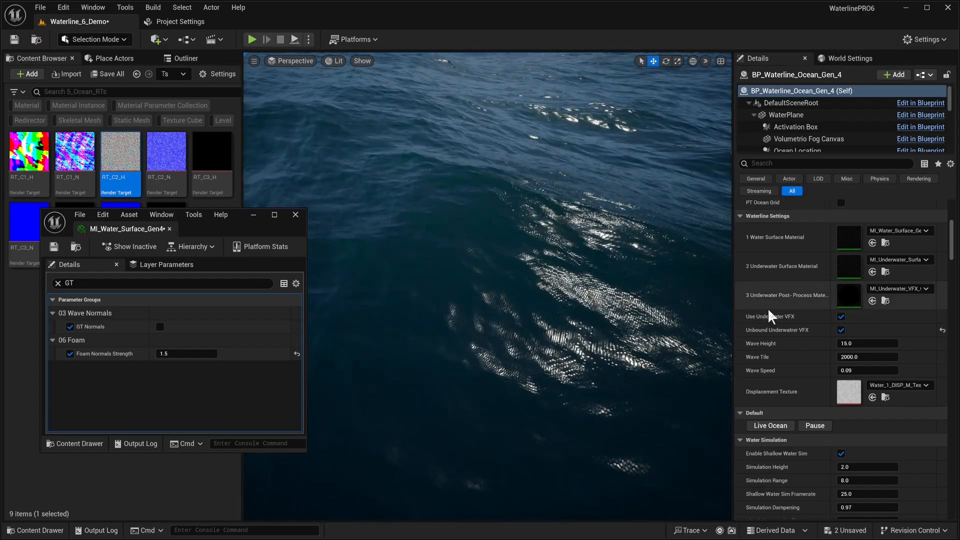
- Compare the paused waves' highlights with GT Normals turned on and back off in MI_Water_Surface_Gen4
{"action": "scroll", "coordinate": [787, 336], "scroll_direction": "up", "scroll_amount": 3}
{"action": "scroll", "coordinate": [787, 343], "scroll_direction": "up", "scroll_amount": 1}
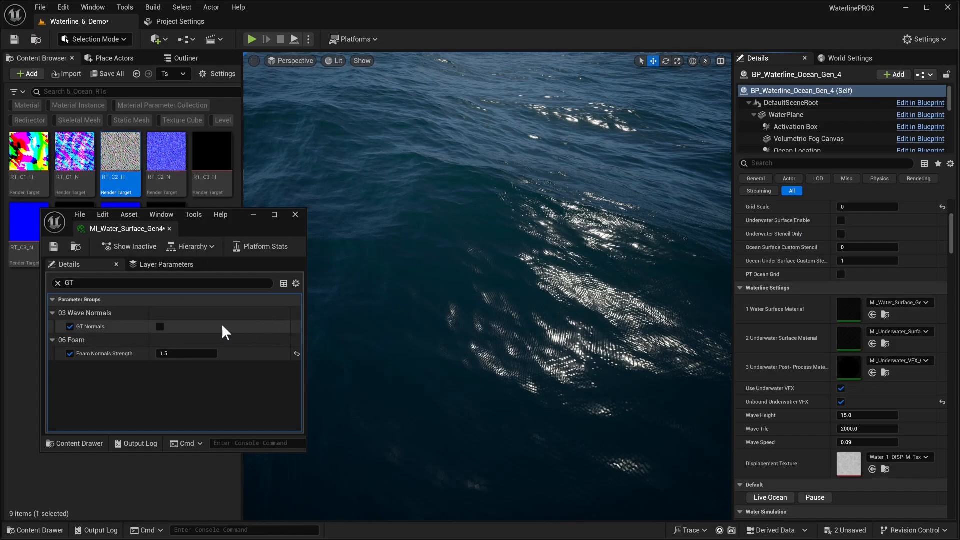
{"action": "left_click", "coordinate": [160, 326]}
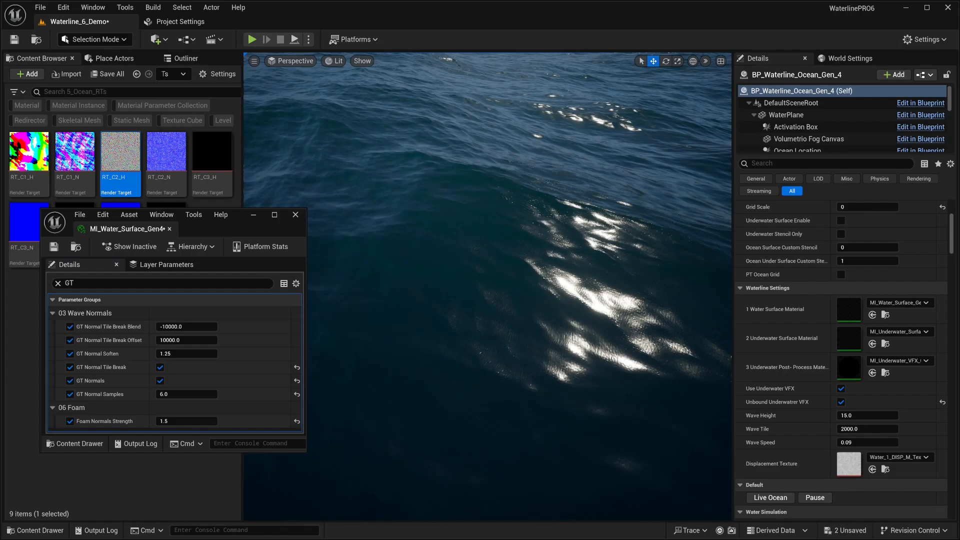
{"action": "left_click", "coordinate": [160, 380]}
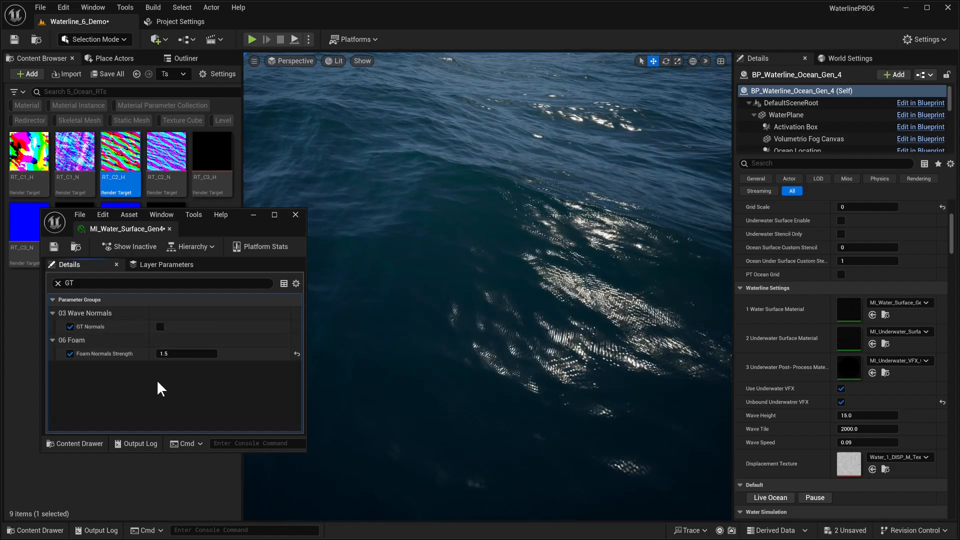
{"action": "mouse_move", "coordinate": [547, 360]}
{"action": "right_mouse_down"}
{"action": "mouse_move", "coordinate": [603, 358]}
{"action": "mouse_move", "coordinate": [552, 353]}
{"action": "right_mouse_up"}
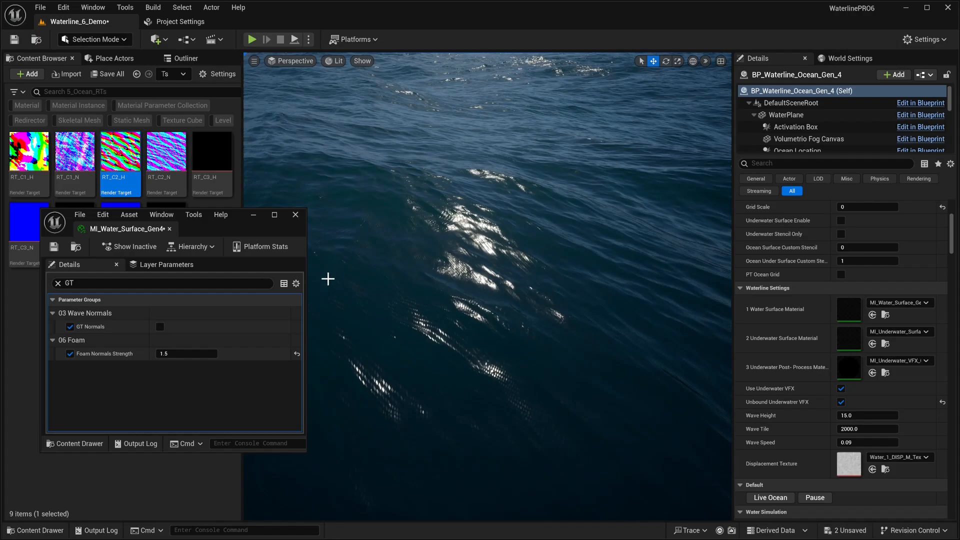
- Open the RT_C2_H render target in a separate, wider window that shows its texture details
{"action": "double_click", "coordinate": [134, 160]}
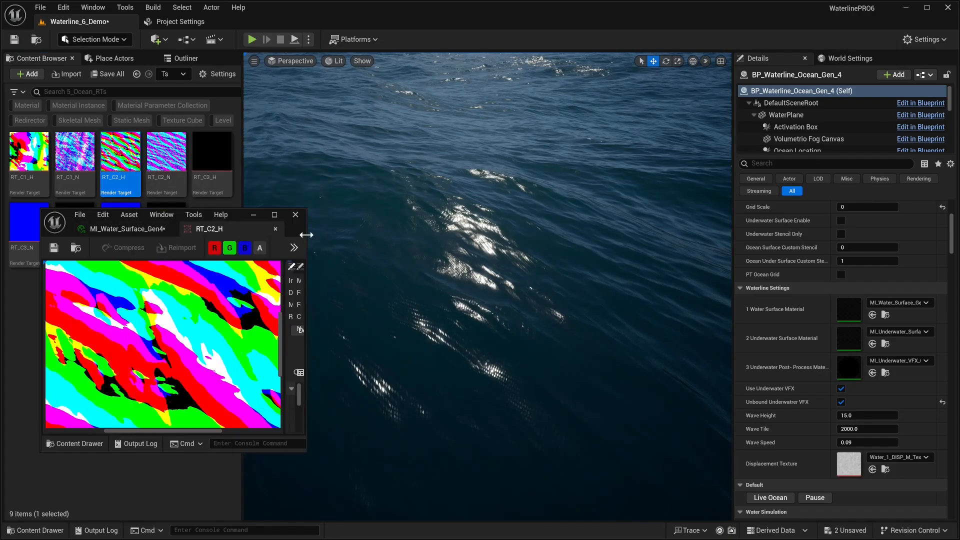
{"action": "left_click_drag", "start_coordinate": [233, 229], "coordinate": [332, 214]}
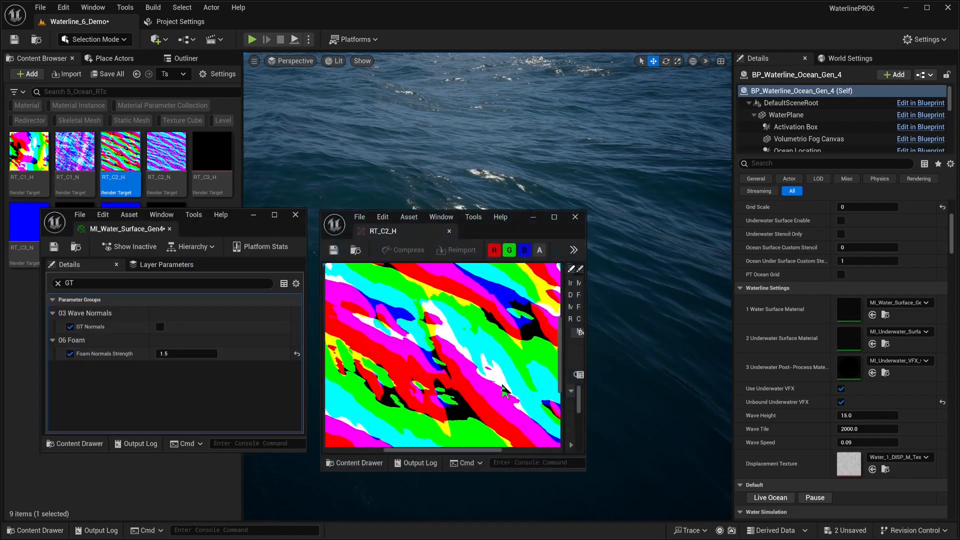
{"action": "left_click_drag", "start_coordinate": [586, 414], "coordinate": [664, 395]}
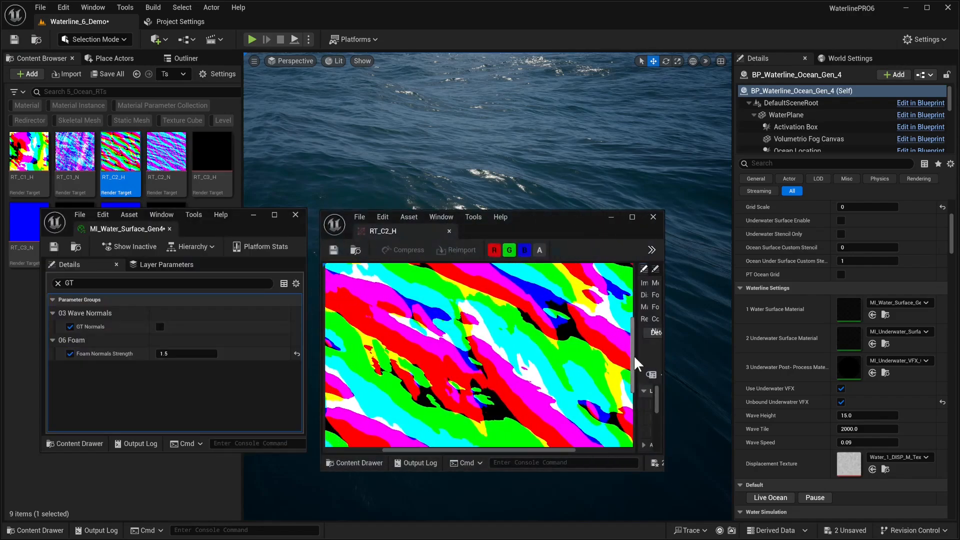
{"action": "left_click_drag", "start_coordinate": [638, 355], "coordinate": [507, 356]}
- Set RT_C2_H's render target format to RTF RGBA32f
{"action": "scroll", "coordinate": [563, 427], "scroll_direction": "down", "scroll_amount": 5}
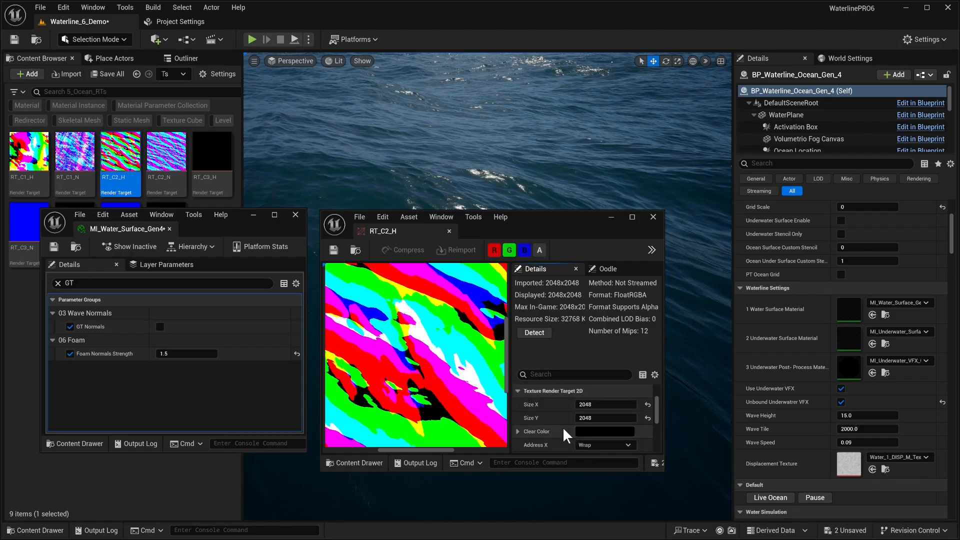
{"action": "scroll", "coordinate": [560, 427], "scroll_direction": "down", "scroll_amount": 1}
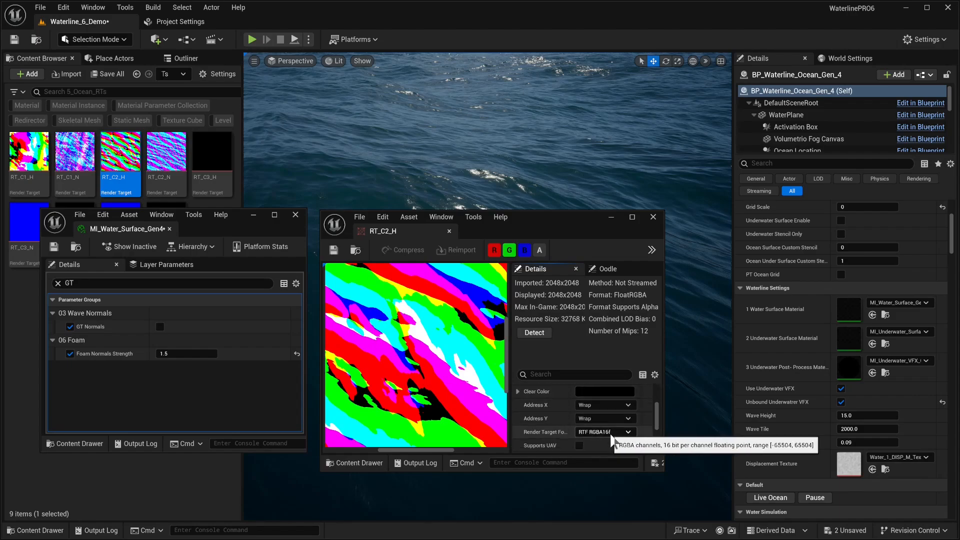
{"action": "left_click", "coordinate": [612, 432]}
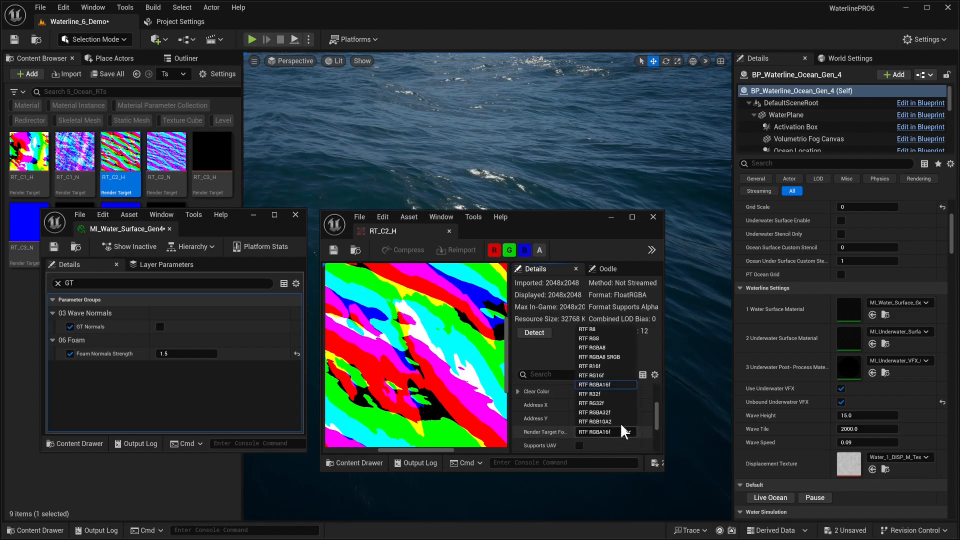
{"action": "left_click", "coordinate": [584, 413]}
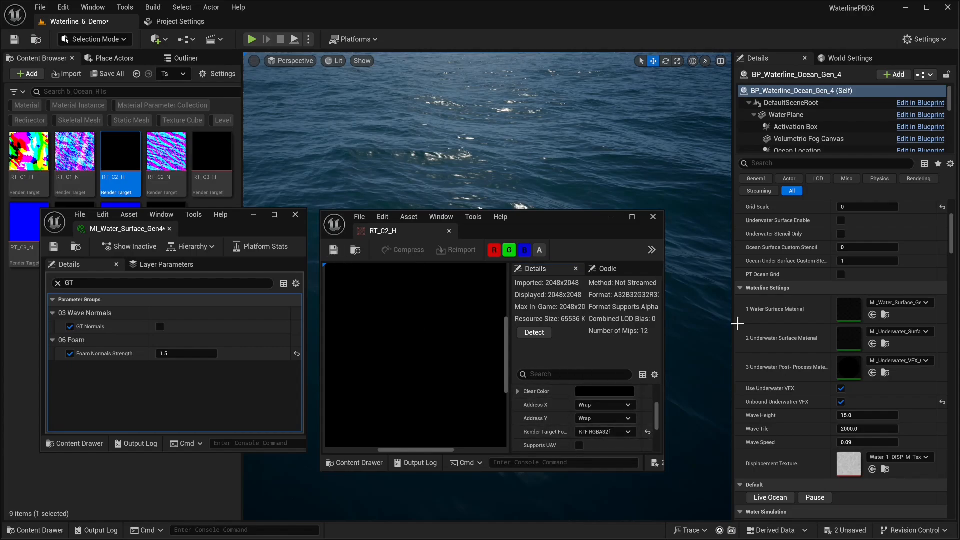
- Run the live ocean again, pause it, and bring the camera in close on the sunlit waves
{"action": "scroll", "coordinate": [838, 397], "scroll_direction": "down", "scroll_amount": 1}
{"action": "left_click", "coordinate": [771, 481]}
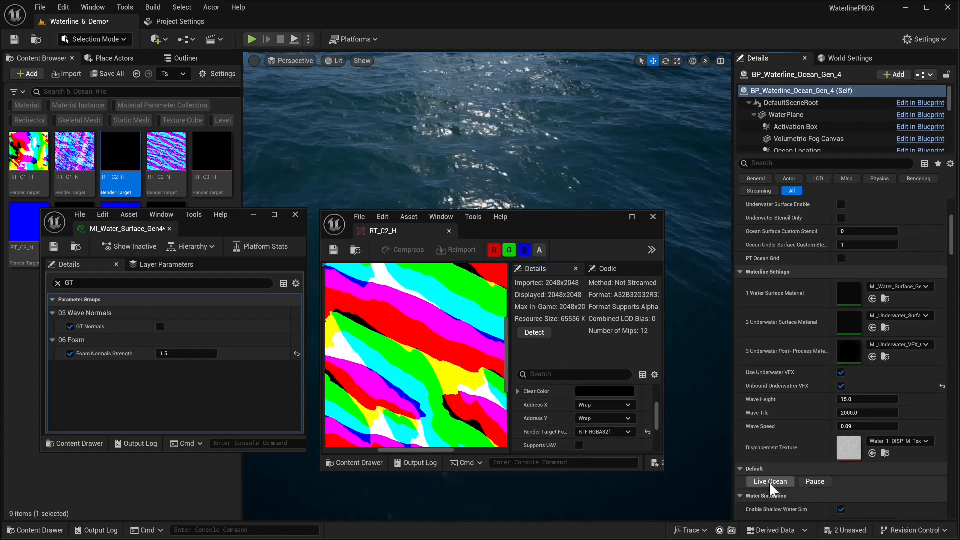
{"action": "left_click", "coordinate": [816, 481]}
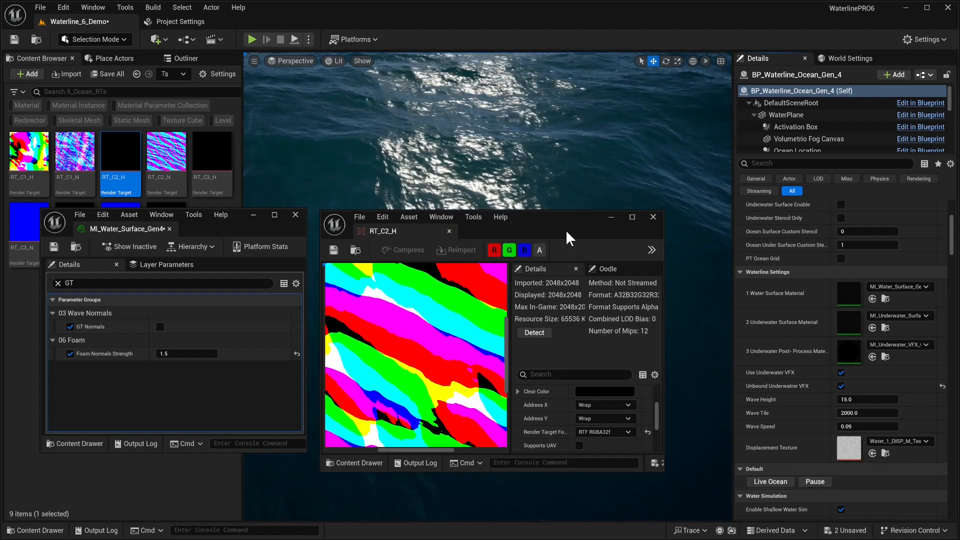
{"action": "left_click_drag", "start_coordinate": [565, 230], "coordinate": [553, 417]}
{"action": "right_click_drag", "start_coordinate": [515, 318], "coordinate": [534, 240]}
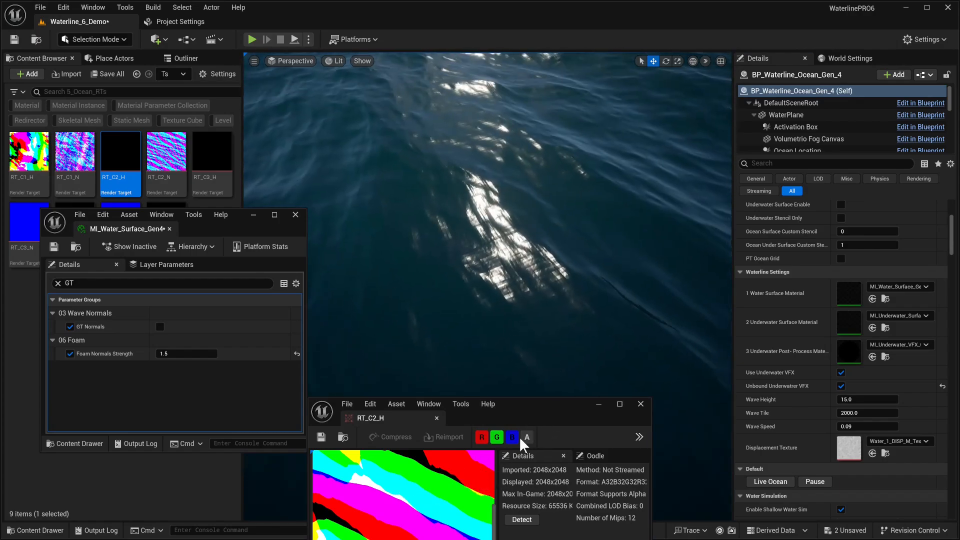
- Compare the RT_C2_H texture with the paused waves' highlights, then minimize its editor
{"action": "left_click_drag", "start_coordinate": [531, 403], "coordinate": [564, 240]}
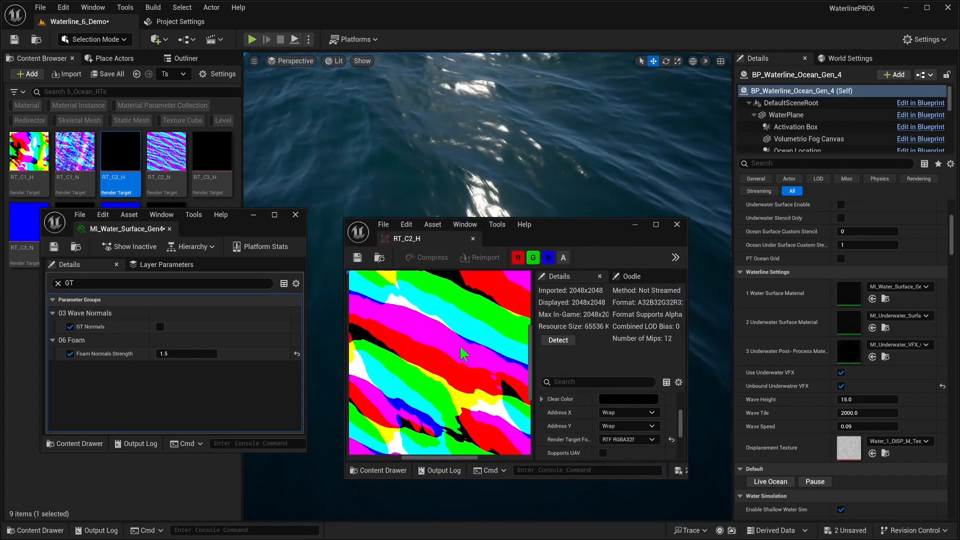
{"action": "scroll", "coordinate": [462, 354], "scroll_direction": "down", "scroll_amount": 3}
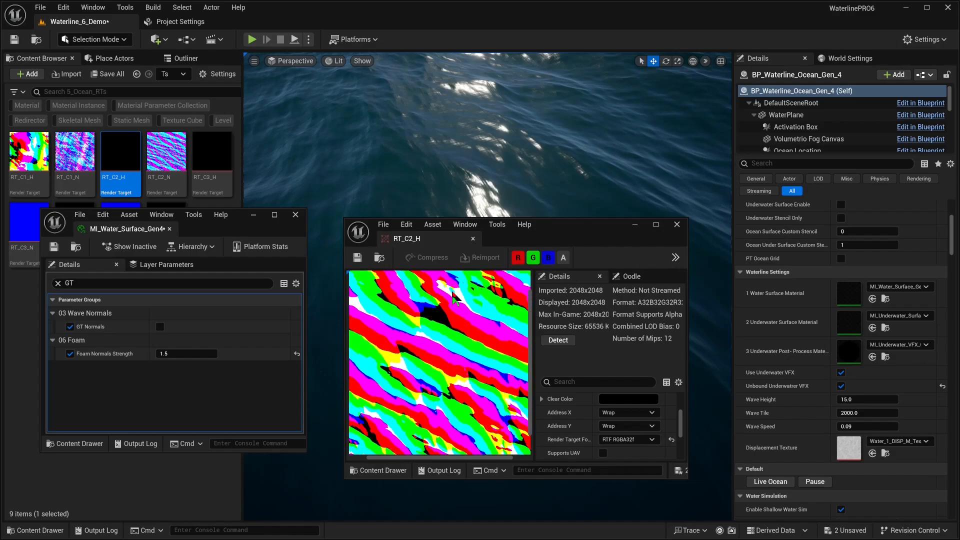
{"action": "mouse_move", "coordinate": [618, 186]}
{"action": "right_mouse_down"}
{"action": "mouse_move", "coordinate": [616, 145]}
{"action": "mouse_move", "coordinate": [595, 132]}
{"action": "mouse_move", "coordinate": [615, 173]}
{"action": "right_mouse_up"}
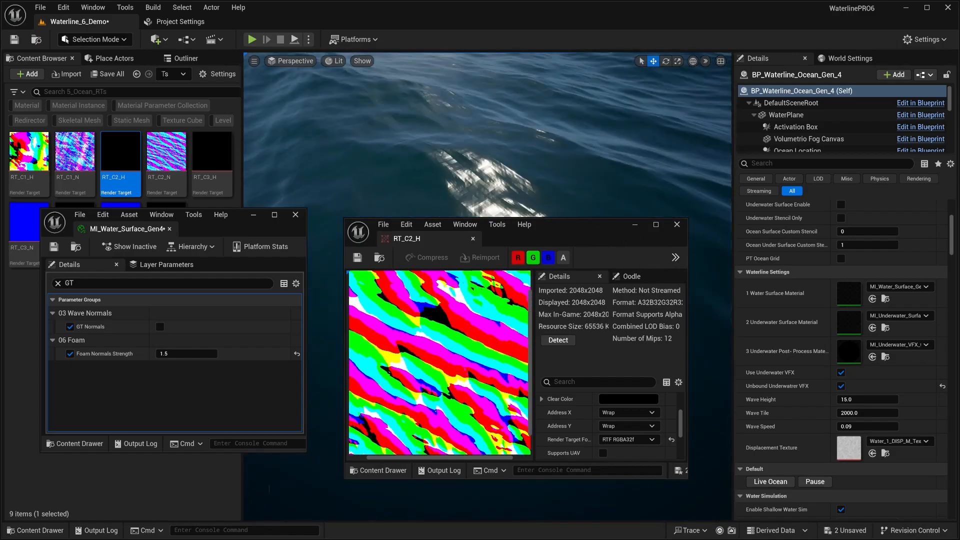
{"action": "left_click", "coordinate": [636, 225]}
- Switch the viewport to Path Tracing and enable PT Ocean Grid on the ocean actor
{"action": "scroll", "coordinate": [840, 390], "scroll_direction": "up", "scroll_amount": 5}
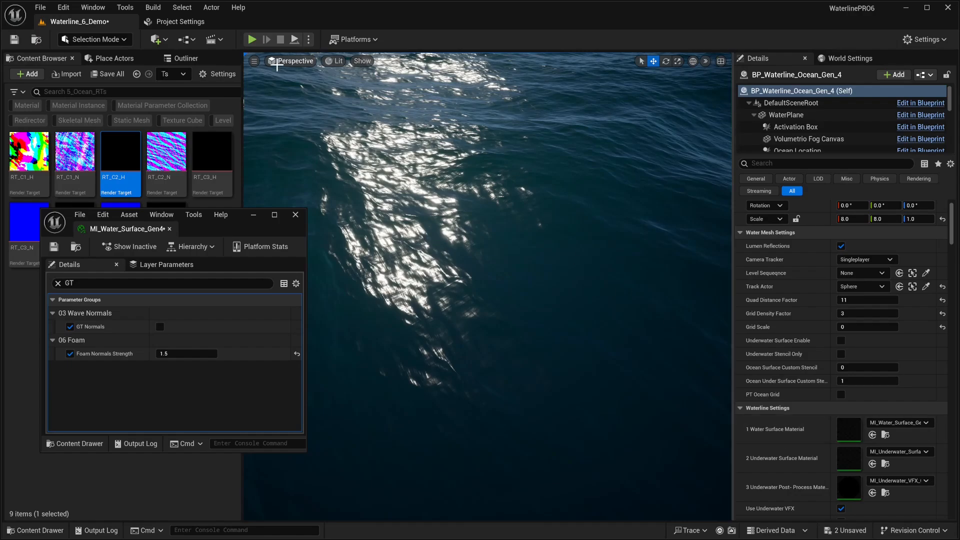
{"action": "left_click", "coordinate": [331, 61]}
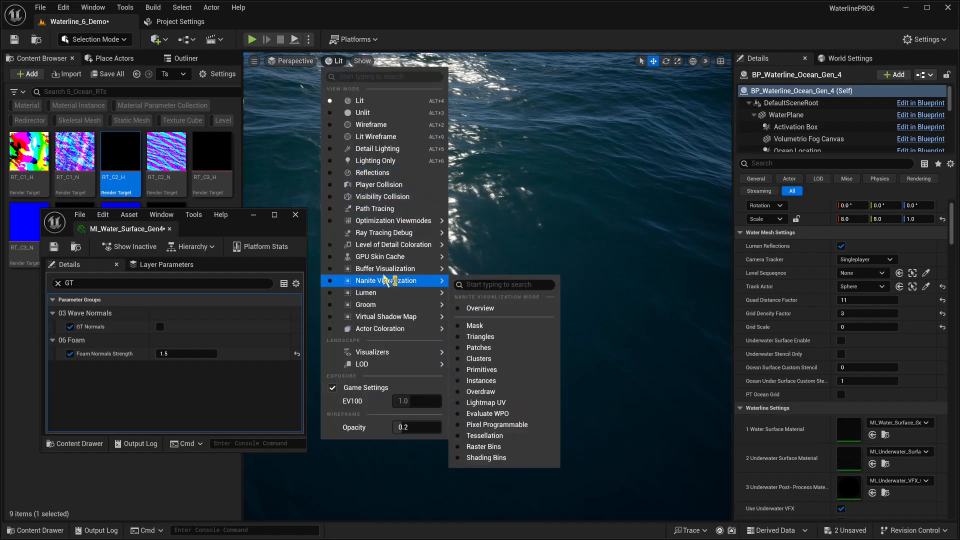
{"action": "left_click", "coordinate": [392, 210]}
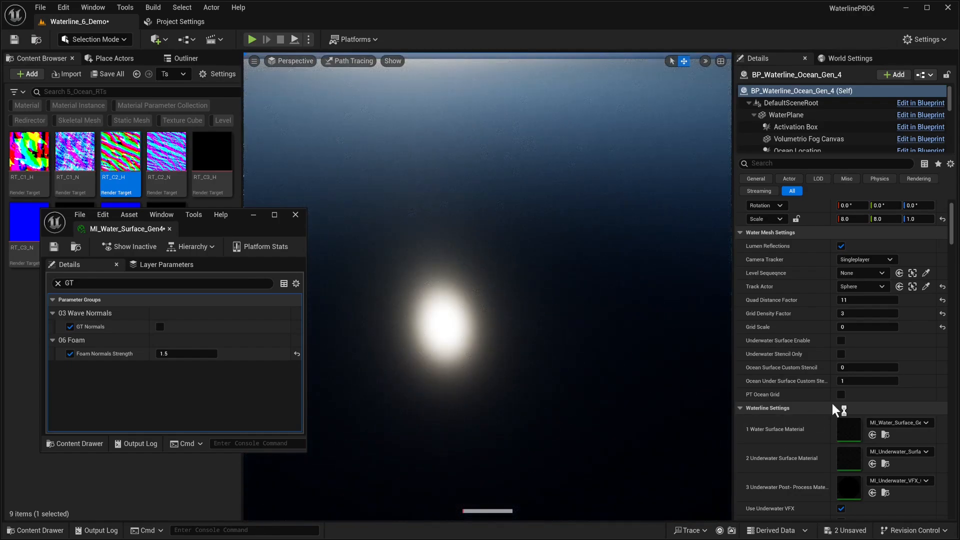
{"action": "scroll", "coordinate": [832, 403], "scroll_direction": "down", "scroll_amount": 5}
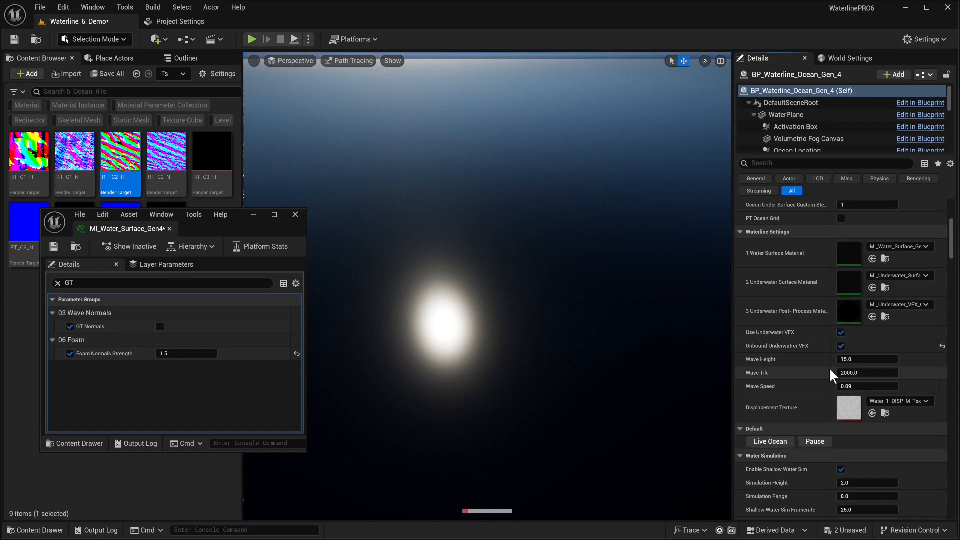
{"action": "scroll", "coordinate": [791, 365], "scroll_direction": "up", "scroll_amount": 5}
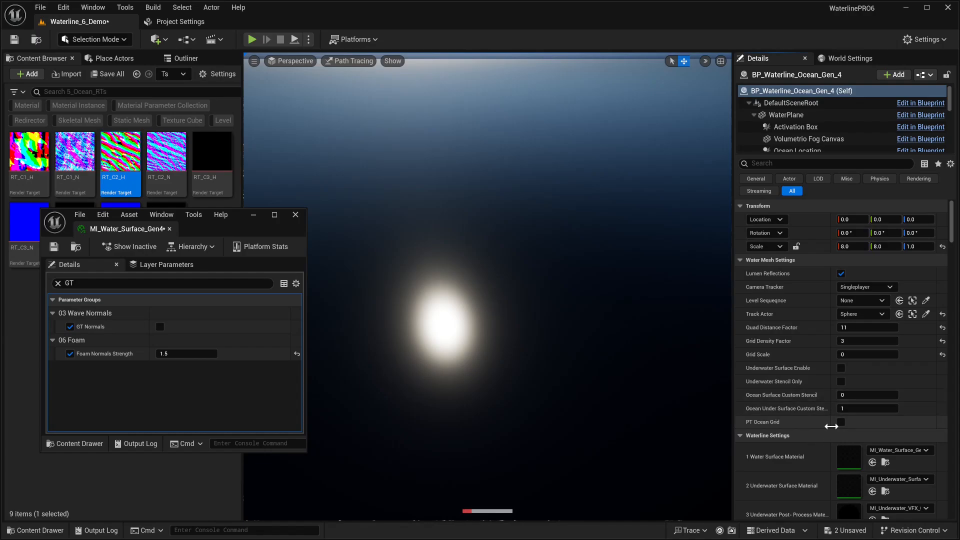
{"action": "left_click", "coordinate": [841, 422]}
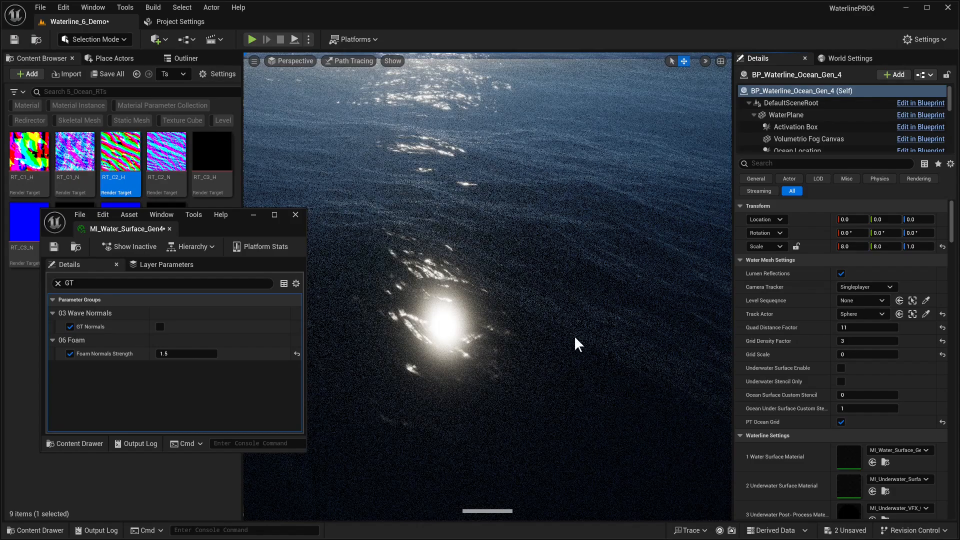
- Turn on GT Normals in MI_Water_Surface_Gen4 and set GT Normal Samples to 8
{"action": "right_click", "coordinate": [557, 358]}
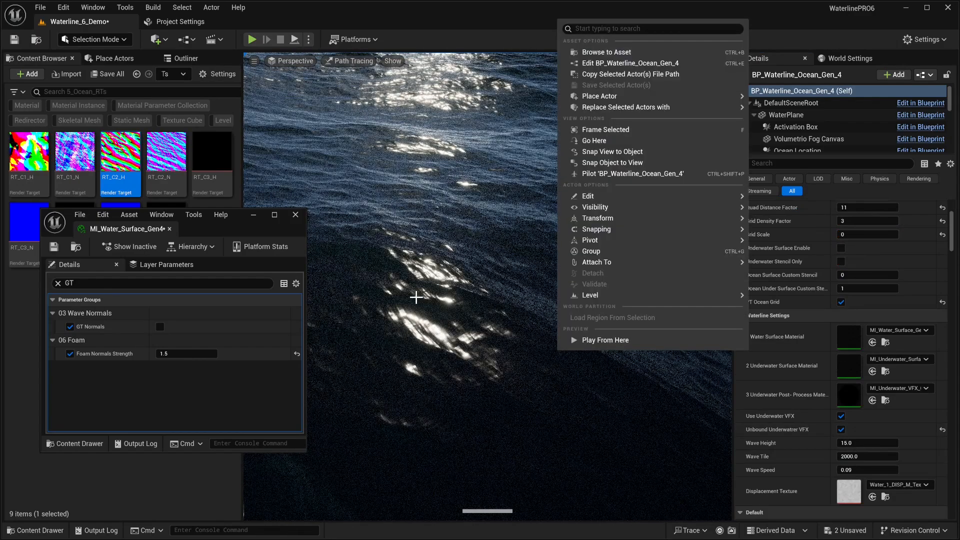
{"action": "left_click", "coordinate": [416, 297]}
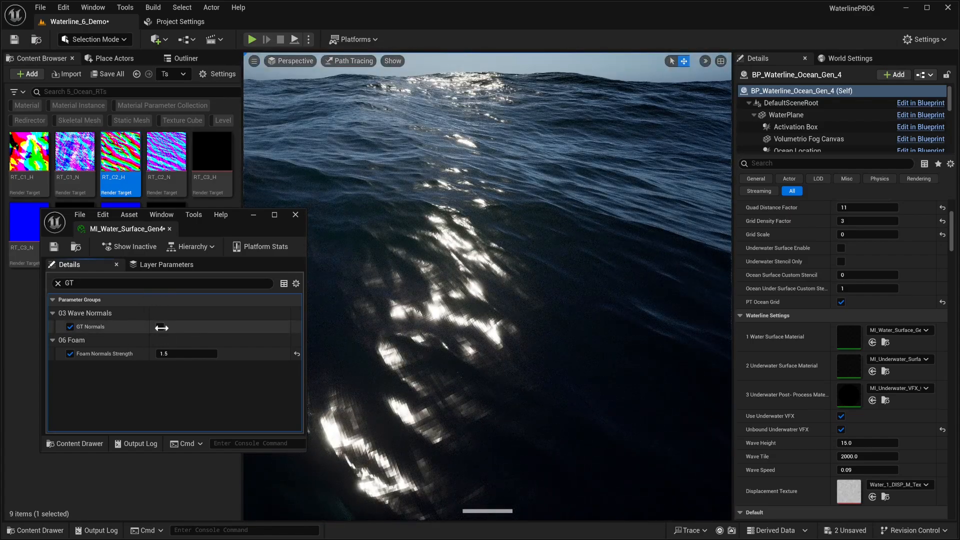
{"action": "left_click", "coordinate": [160, 326]}
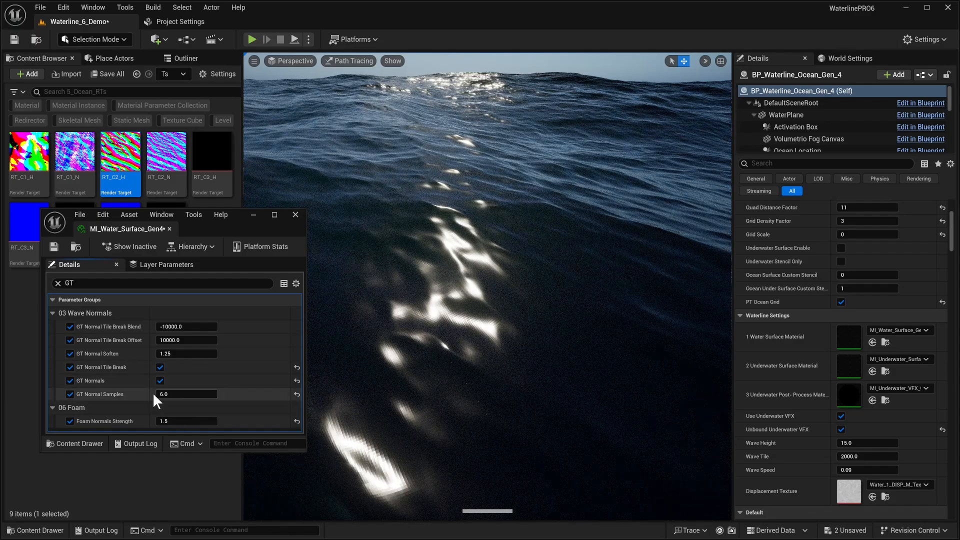
{"action": "left_click_drag", "start_coordinate": [218, 407], "coordinate": [226, 406]}
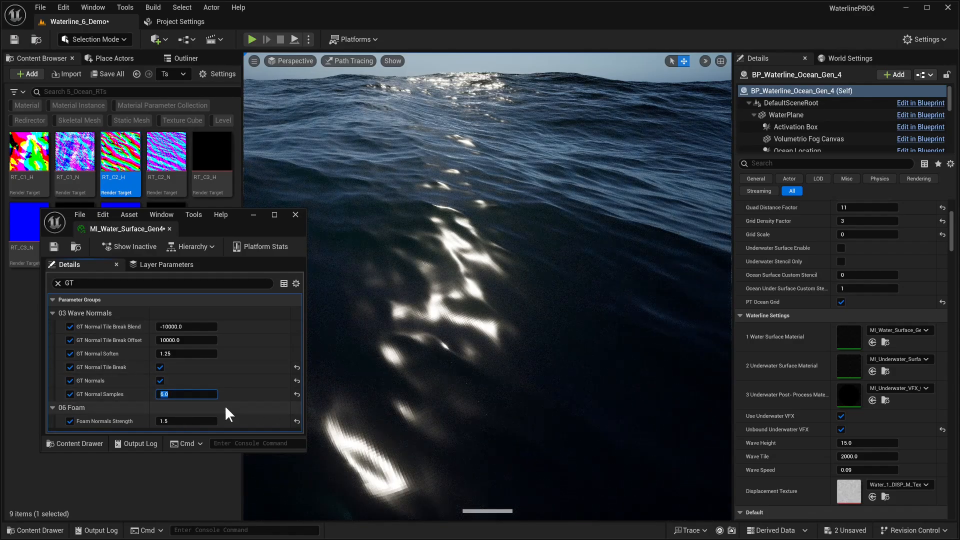
{"action": "type", "text": "8"}
{"action": "key", "text": "Return"}
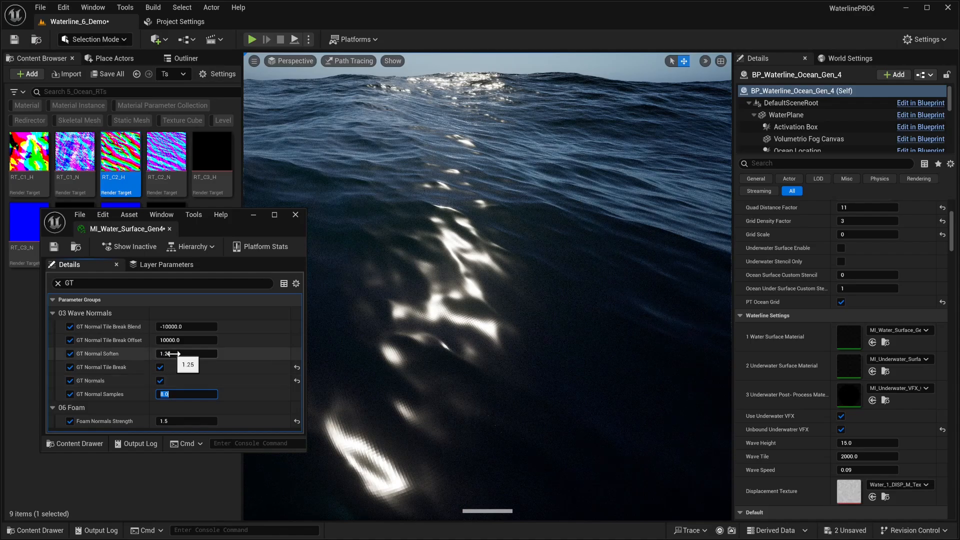
- Set GT Normal Soften to 1.9 in the water surface material
{"action": "left_click", "coordinate": [201, 354]}
{"action": "key", "text": "Escape"}
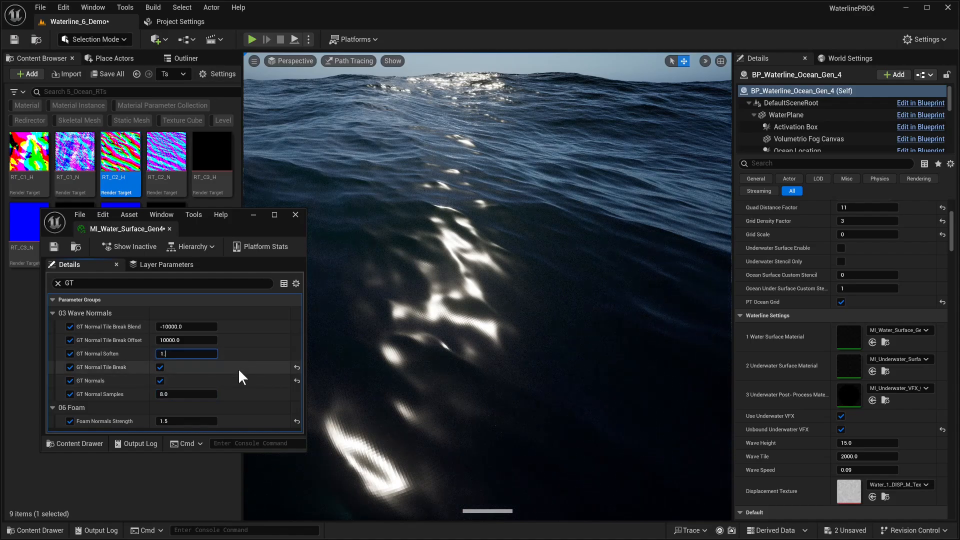
{"action": "type", "text": "9"}
{"action": "key", "text": "Return"}
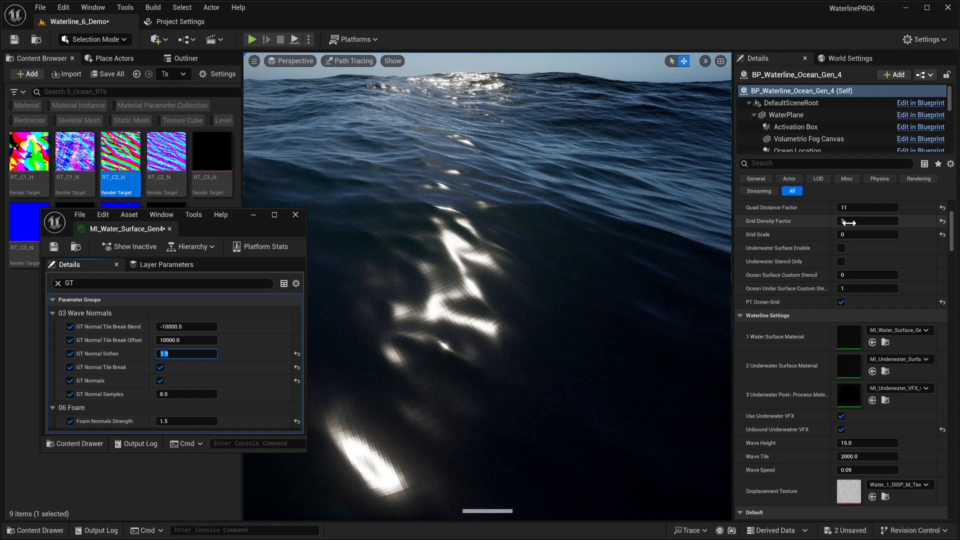
{"action": "left_click", "coordinate": [194, 357]}
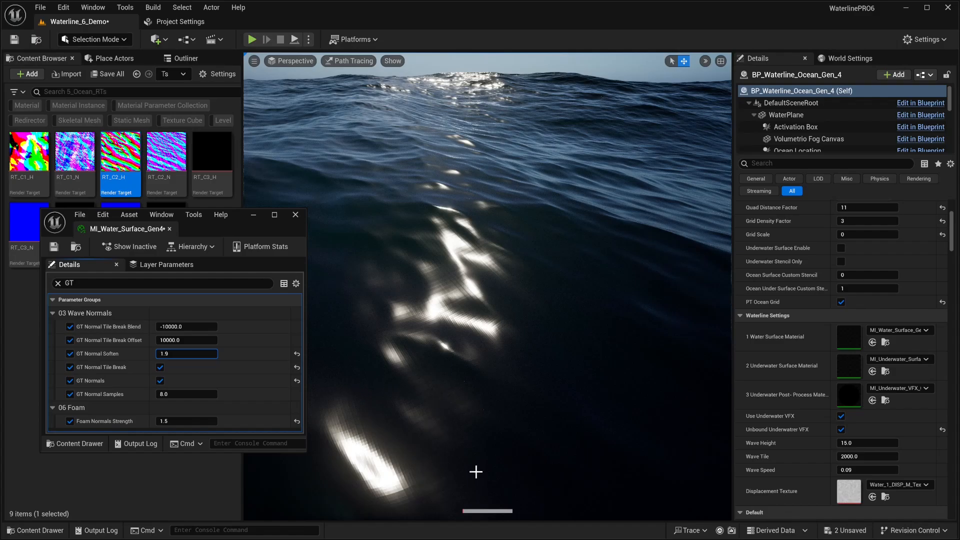
- Rotate the sun to a new direction and view the path-traced waves out to the horizon
{"action": "left_click", "coordinate": [353, 225]}
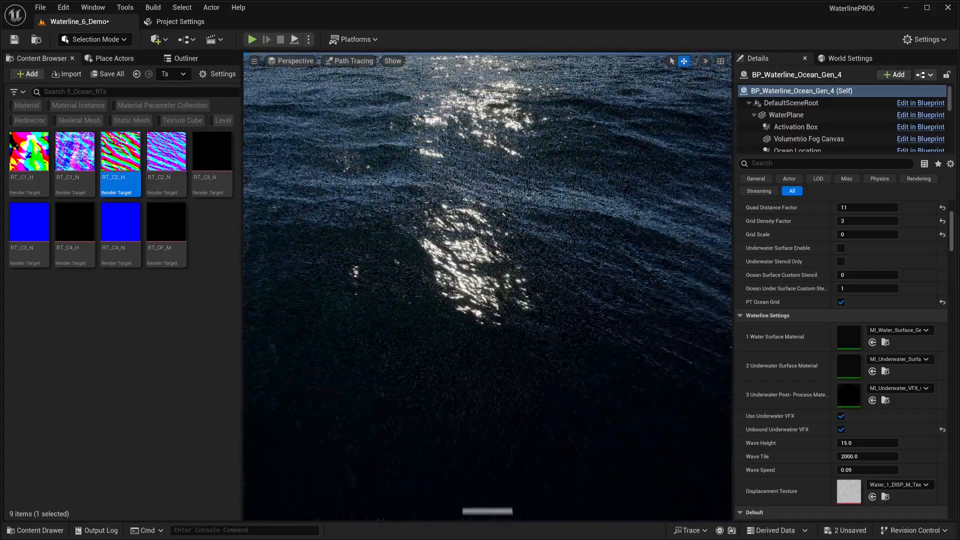
{"action": "right_click_drag", "start_coordinate": [480, 280], "coordinate": [478, 211]}
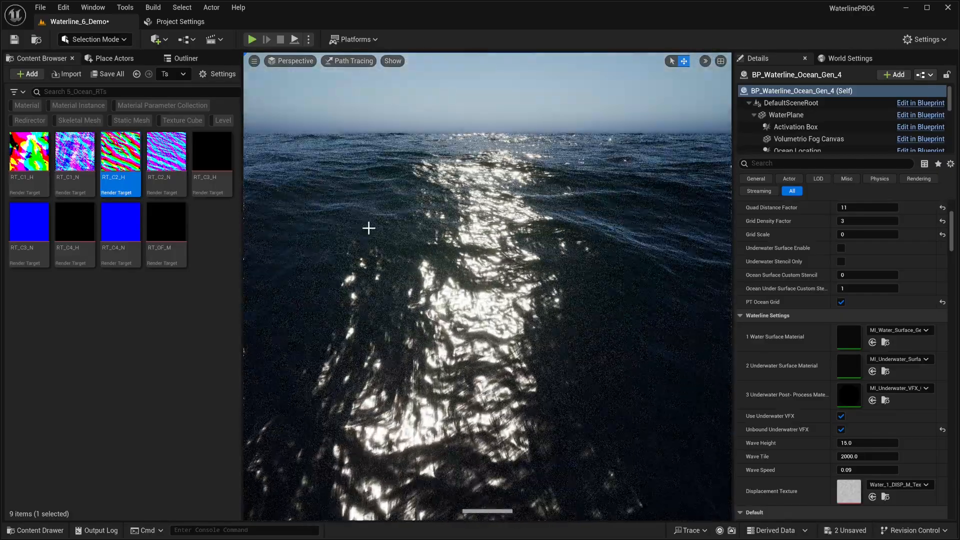
{"action": "key", "text": "ctrl+l"}
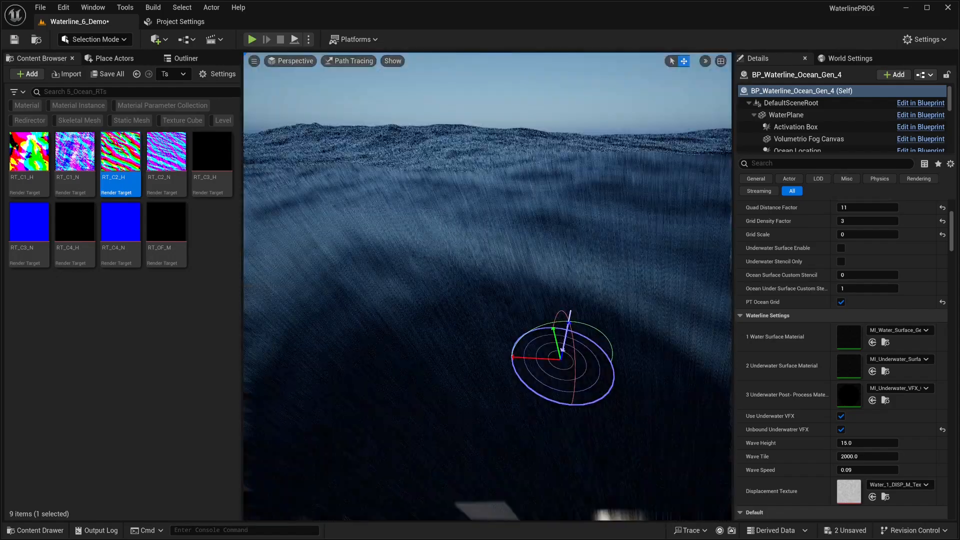
{"action": "right_click_drag", "start_coordinate": [453, 244], "coordinate": [320, 200]}
{"action": "key", "text": "ctrl+l"}
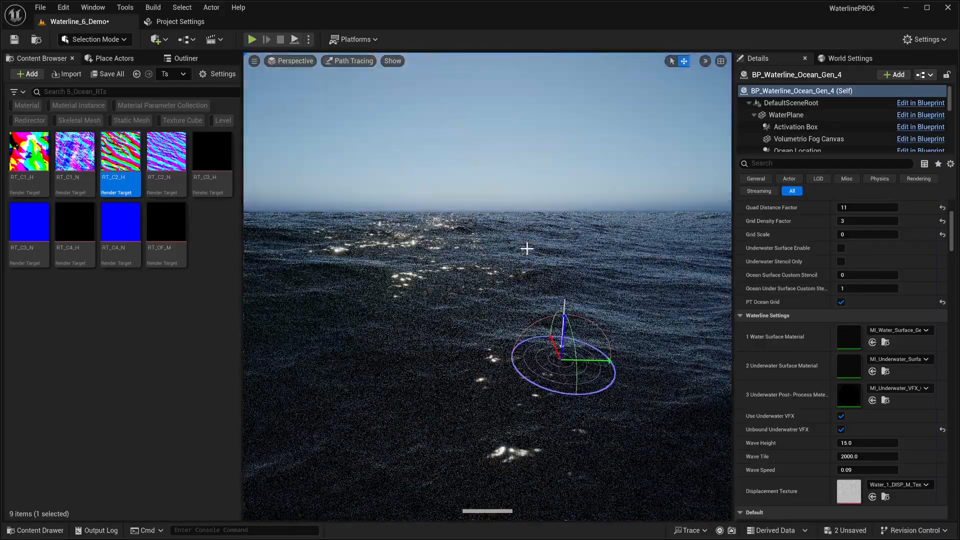
{"action": "right_click_drag", "start_coordinate": [526, 250], "coordinate": [525, 289]}
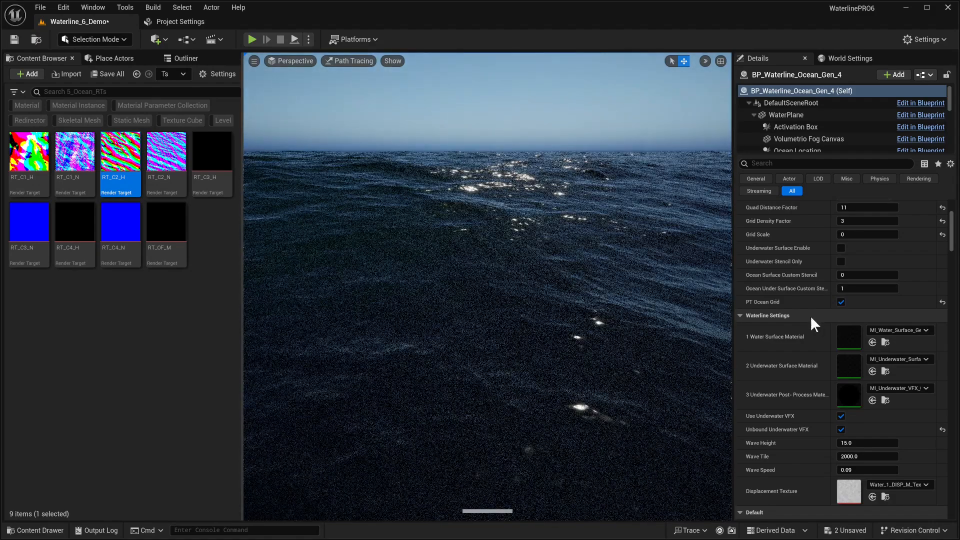
- Open MI_Water_Surface_Gen4 from the ocean actor's Water Surface Material slot, and start and pause the Live Ocean preview
{"action": "key", "text": "alt+Left"}
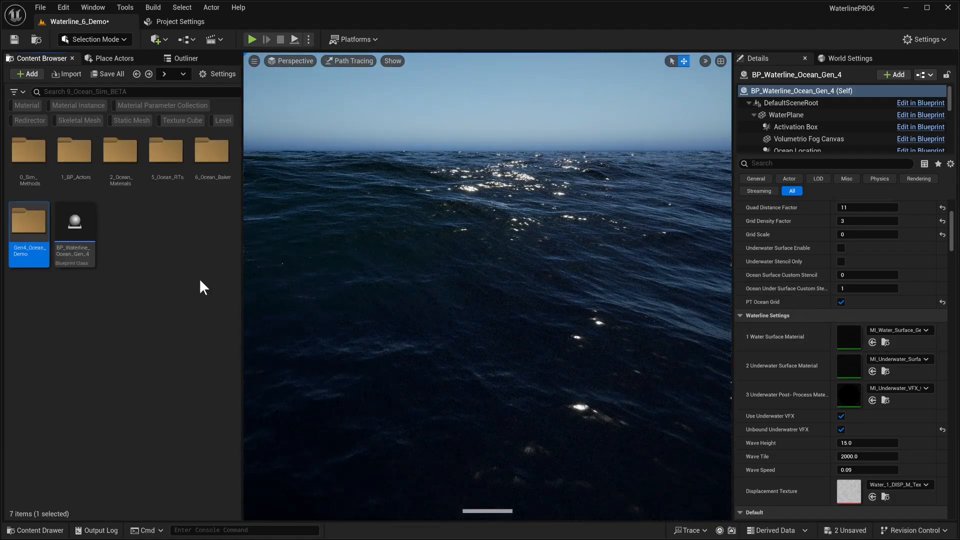
{"action": "double_click", "coordinate": [849, 343]}
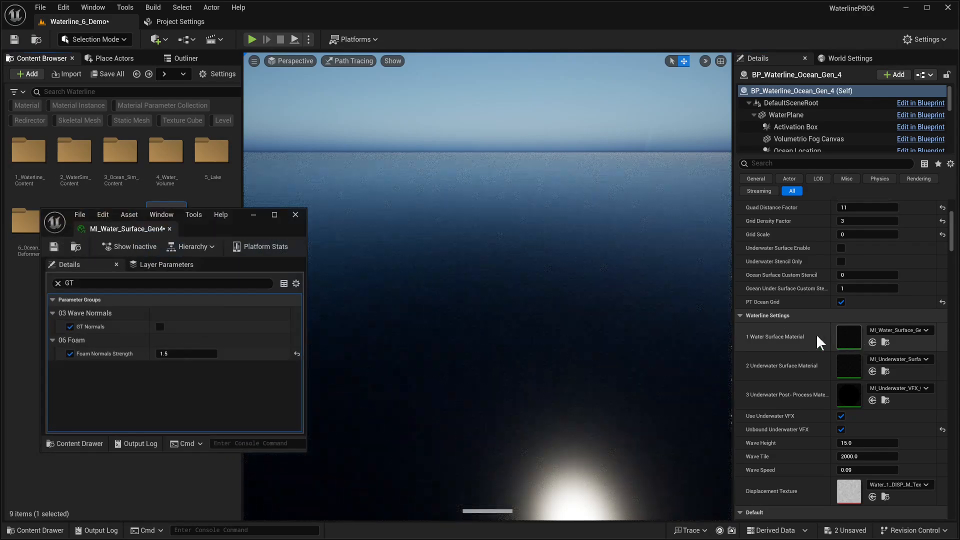
{"action": "scroll", "coordinate": [829, 342], "scroll_direction": "down", "scroll_amount": 3}
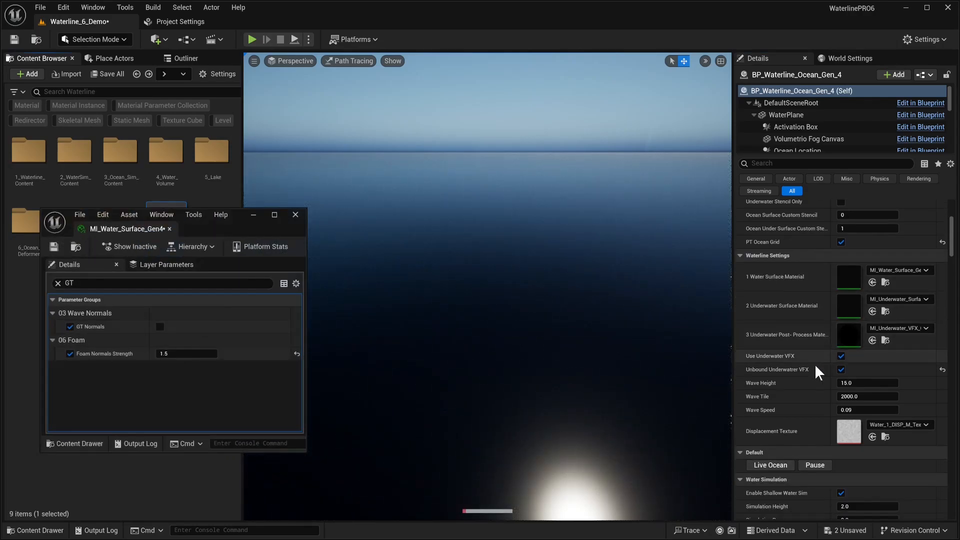
{"action": "left_click", "coordinate": [763, 466]}
{"action": "left_click", "coordinate": [814, 465]}
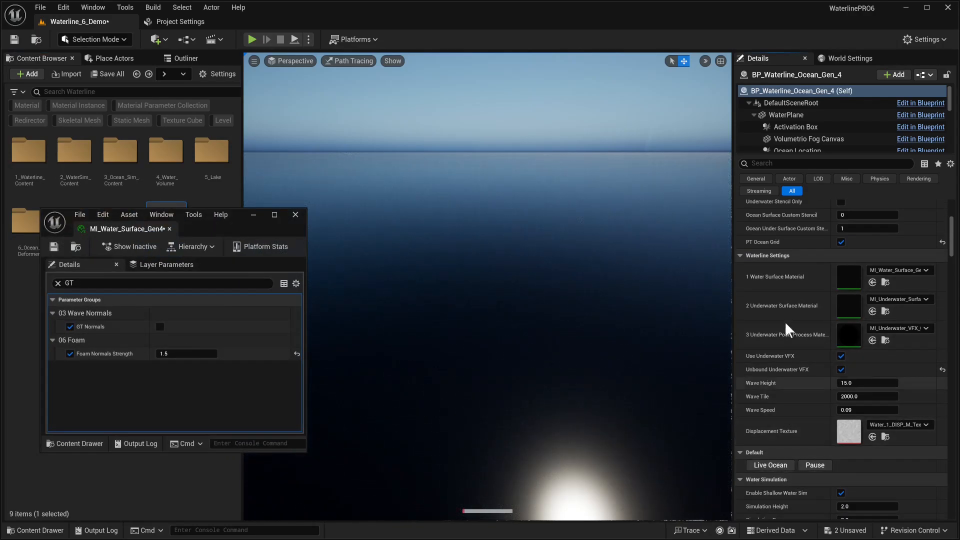
- Refresh the path-traced water by switching PT Ocean Grid off and on again, and run and pause Live Ocean
{"action": "scroll", "coordinate": [789, 326], "scroll_direction": "up", "scroll_amount": 3}
{"action": "left_click", "coordinate": [841, 330]}
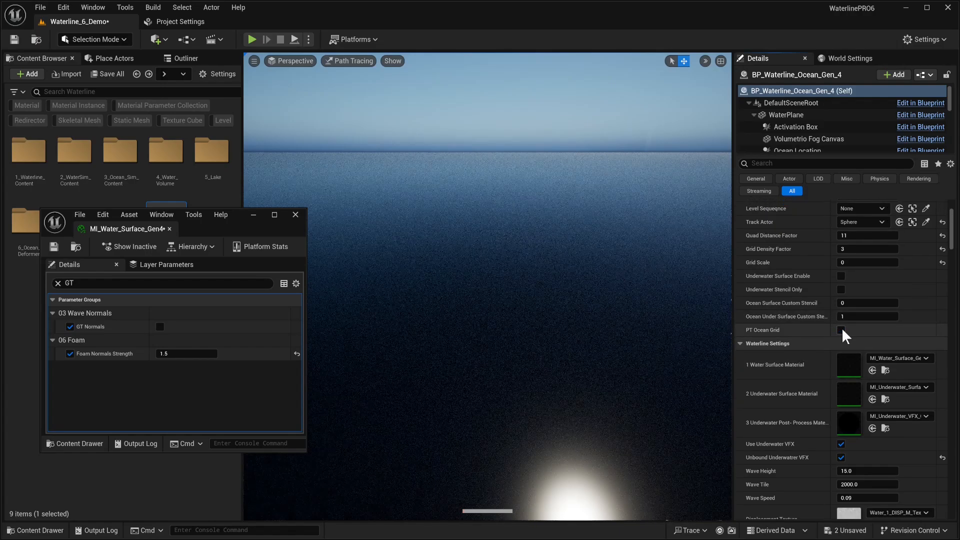
{"action": "left_click", "coordinate": [841, 330]}
{"action": "scroll", "coordinate": [782, 475], "scroll_direction": "down", "scroll_amount": 2}
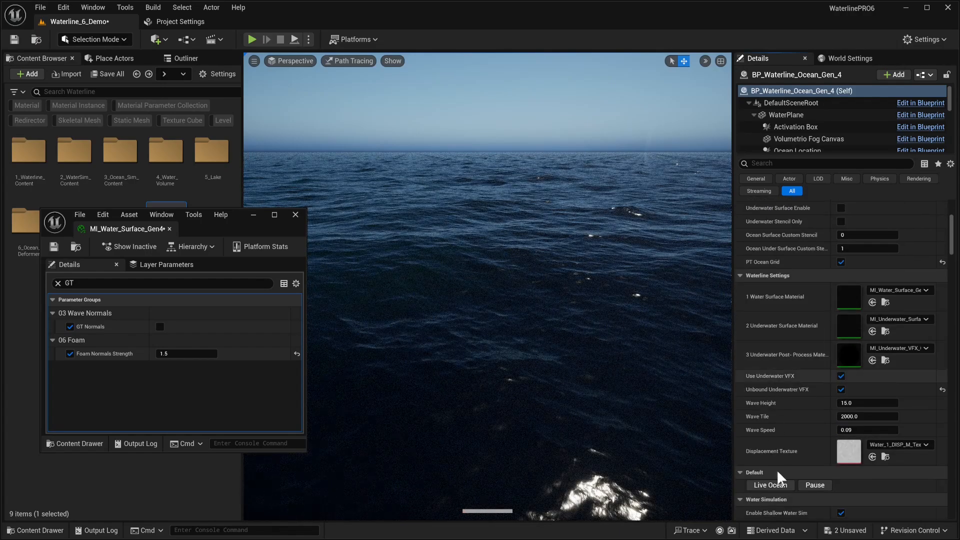
{"action": "left_click", "coordinate": [778, 486]}
{"action": "left_click", "coordinate": [808, 486]}
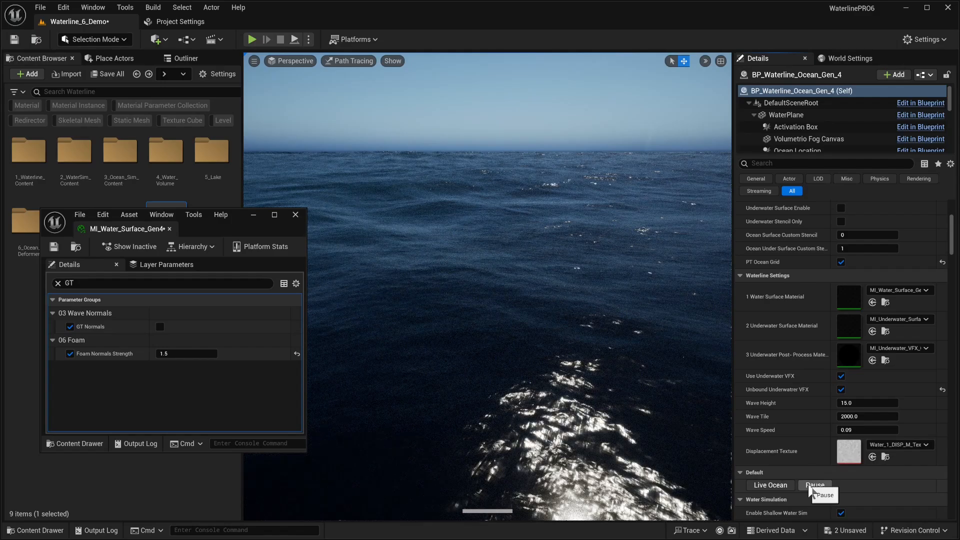
- Set the ocean's Grid Density Factor to 2 and restart Live Ocean to update the path-traced waves
{"action": "scroll", "coordinate": [830, 247], "scroll_direction": "up", "scroll_amount": 4}
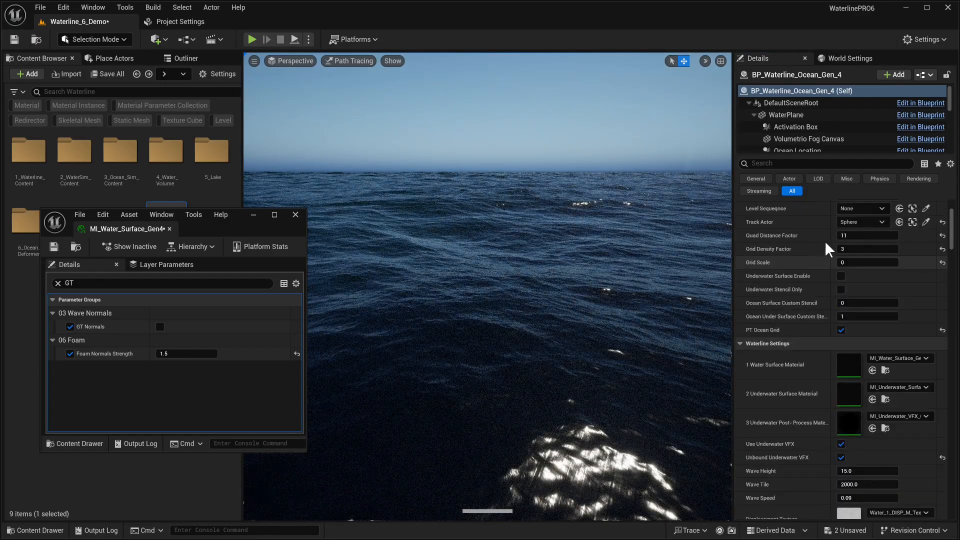
{"action": "left_click", "coordinate": [861, 321]}
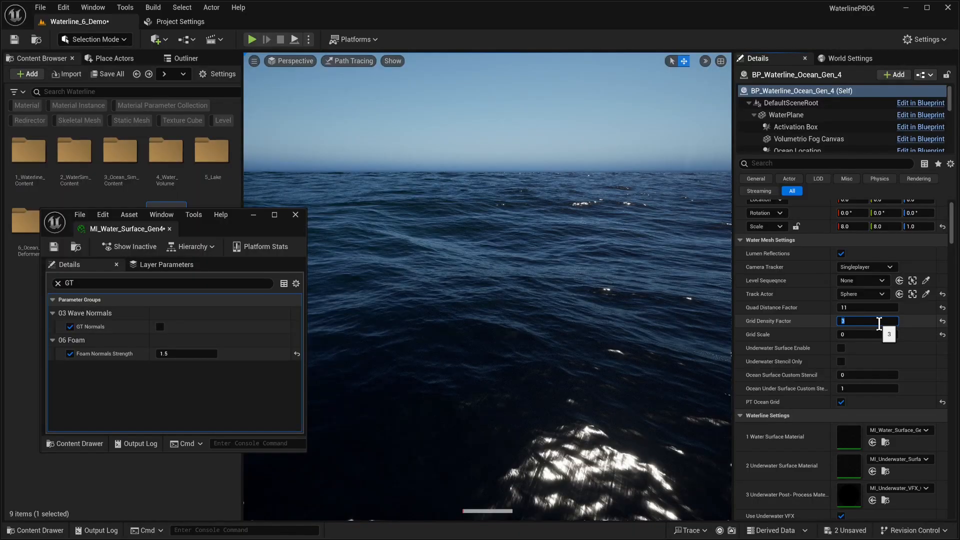
{"action": "type", "text": "2"}
{"action": "key", "text": "Return"}
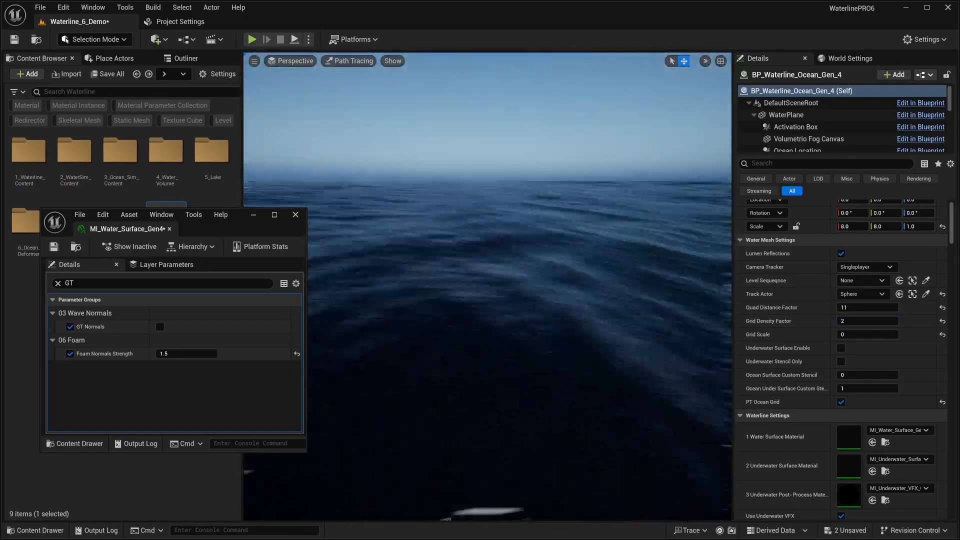
{"action": "scroll", "coordinate": [800, 415], "scroll_direction": "down", "scroll_amount": 5}
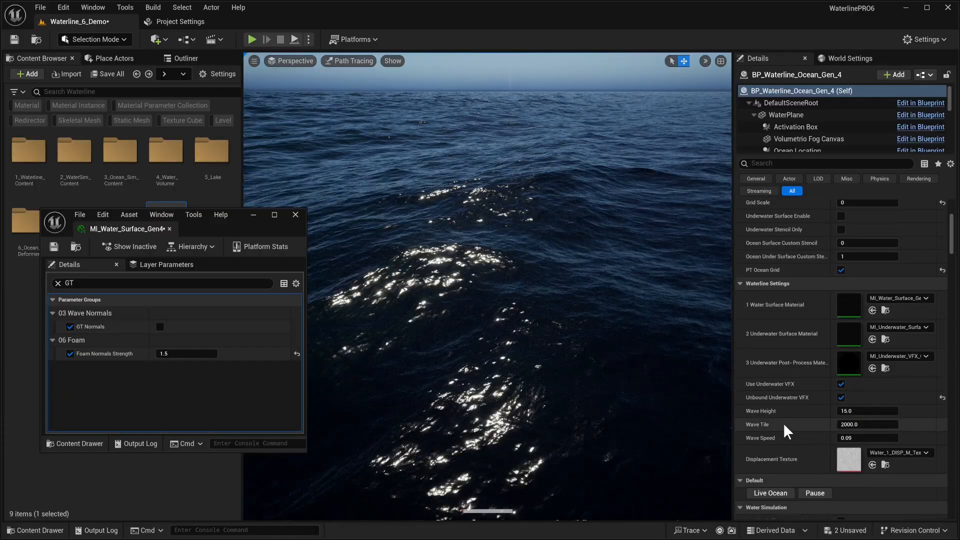
{"action": "left_click", "coordinate": [770, 441]}
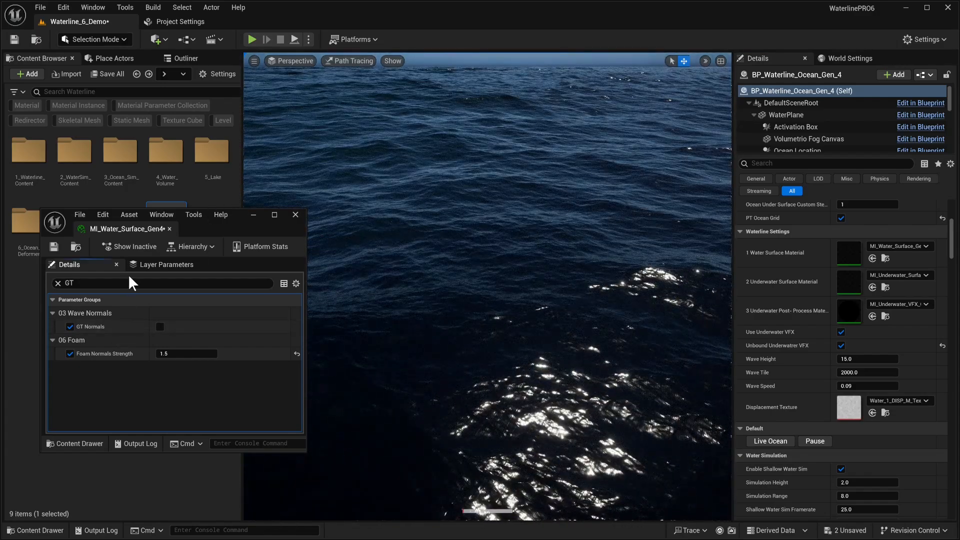
- Filter the MI_Water_Surface_Gen4 parameters by "Path" to bring up the path tracing settings
{"action": "left_click", "coordinate": [129, 283]}
{"action": "type", "text": "Path"}
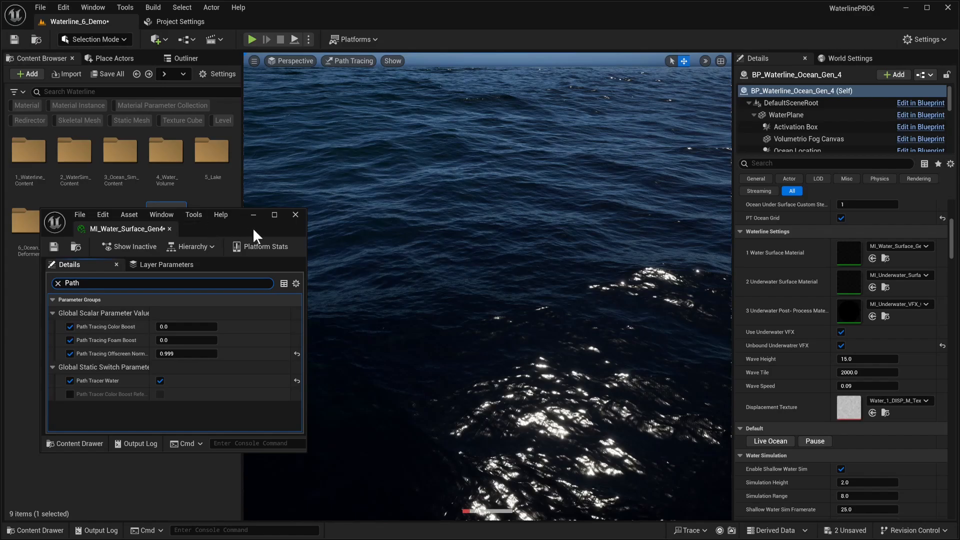
- Set Path Tracing Color Boost to 1 in the water surface material instance, with its window moved clear of the ocean view
{"action": "left_click_drag", "start_coordinate": [253, 227], "coordinate": [805, 210]}
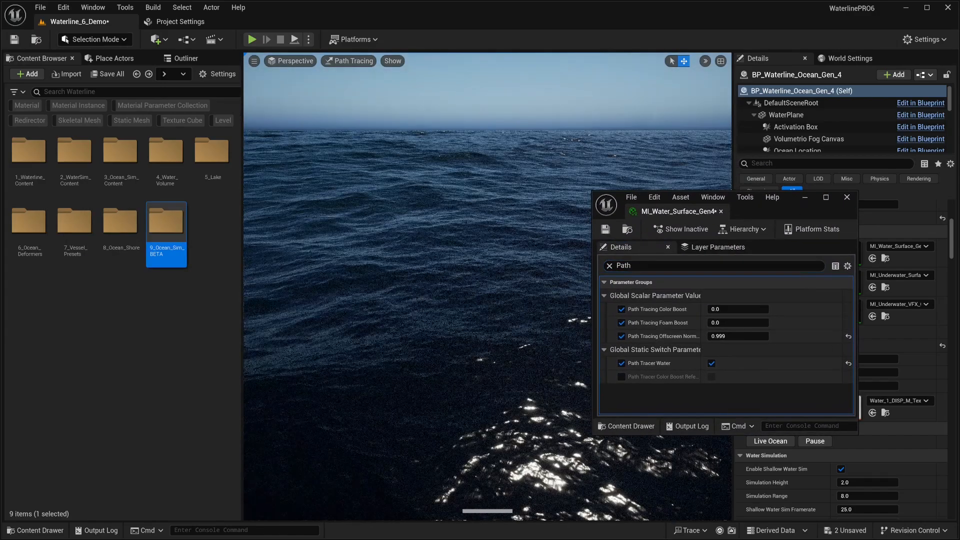
{"action": "left_click", "coordinate": [727, 310]}
{"action": "type", "text": "1"}
{"action": "key", "text": "Return"}
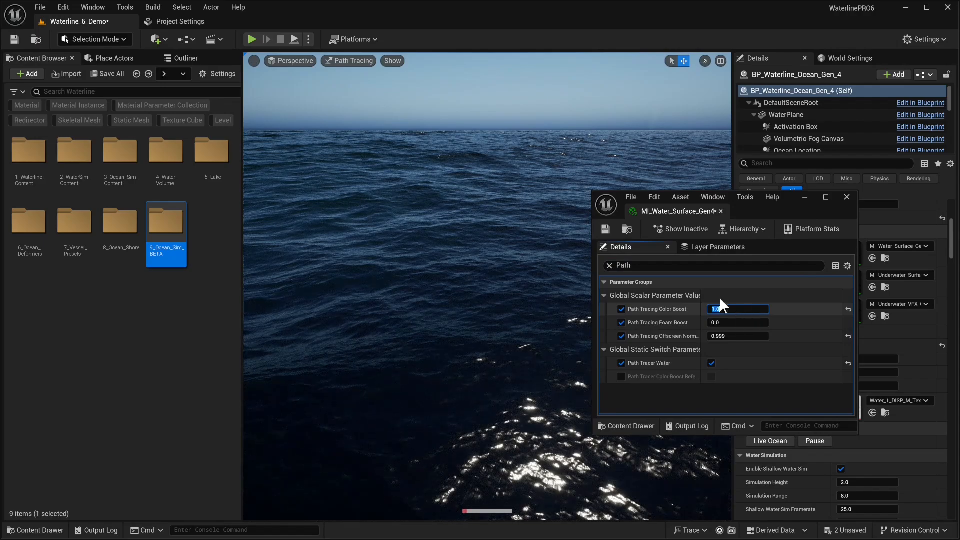
- Look through the material's unfiltered water colour parameters, including Deep Water Color, and filter the parameters by "Path" again
{"action": "left_click", "coordinate": [609, 265]}
{"action": "scroll", "coordinate": [630, 300], "scroll_direction": "down", "scroll_amount": 5}
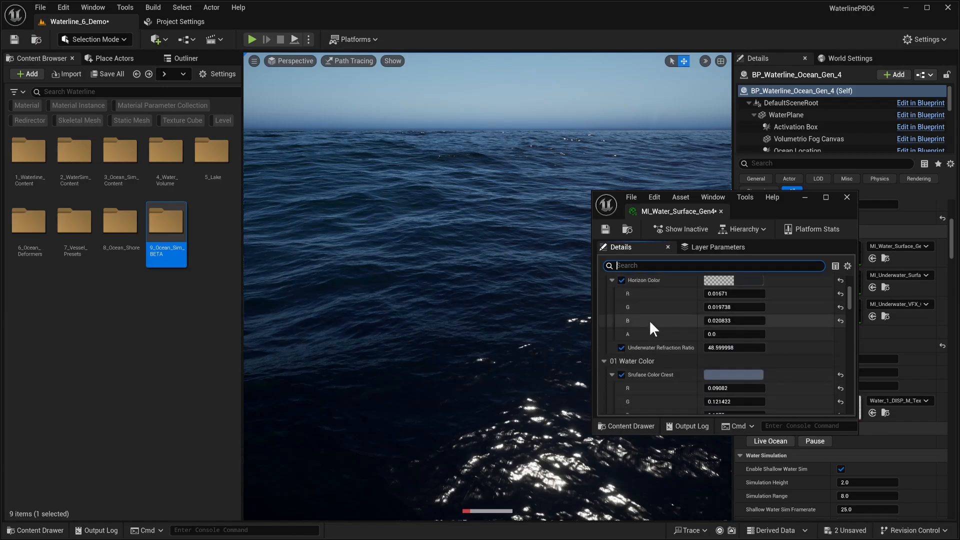
{"action": "scroll", "coordinate": [649, 320], "scroll_direction": "down", "scroll_amount": 8}
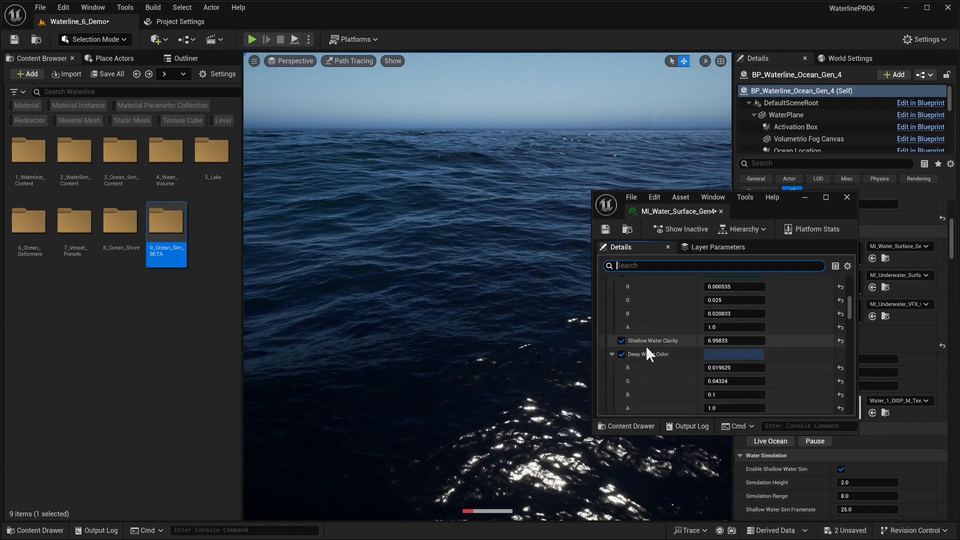
{"action": "scroll", "coordinate": [648, 350], "scroll_direction": "down", "scroll_amount": 2}
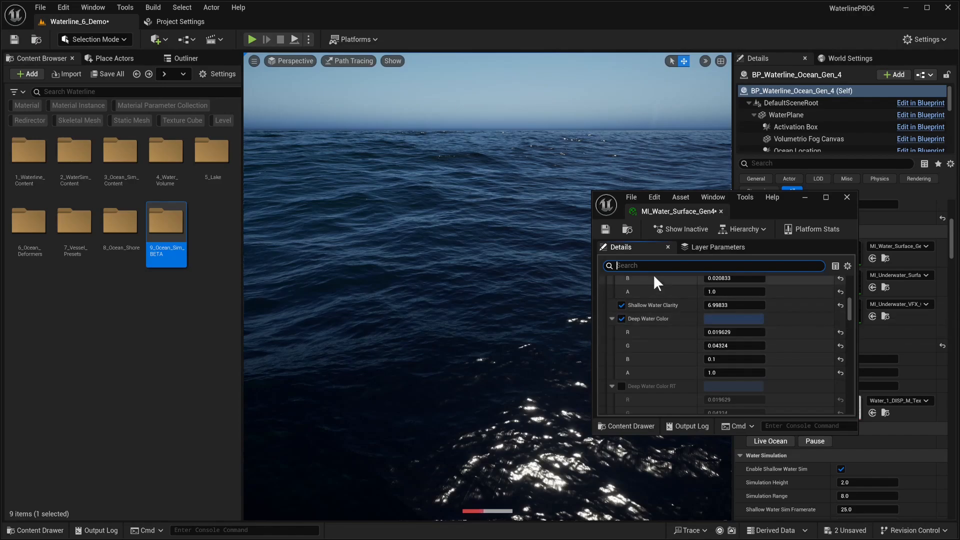
{"action": "type", "text": "ath"}
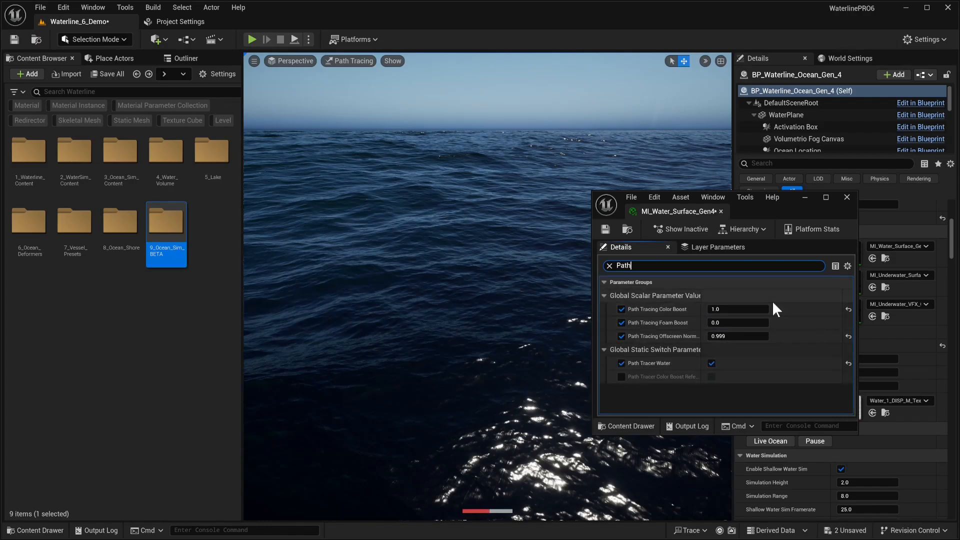
- Compare the ocean's colour in Lit view with its Path Tracing view, ending in Path Tracing
{"action": "left_click", "coordinate": [349, 61]}
{"action": "left_click", "coordinate": [361, 102]}
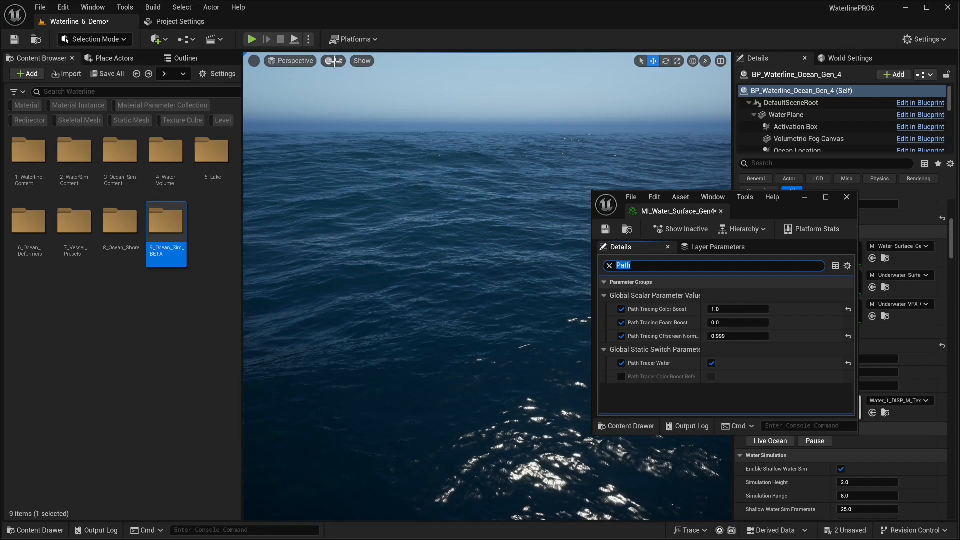
{"action": "left_click", "coordinate": [335, 61]}
{"action": "left_click", "coordinate": [382, 211]}
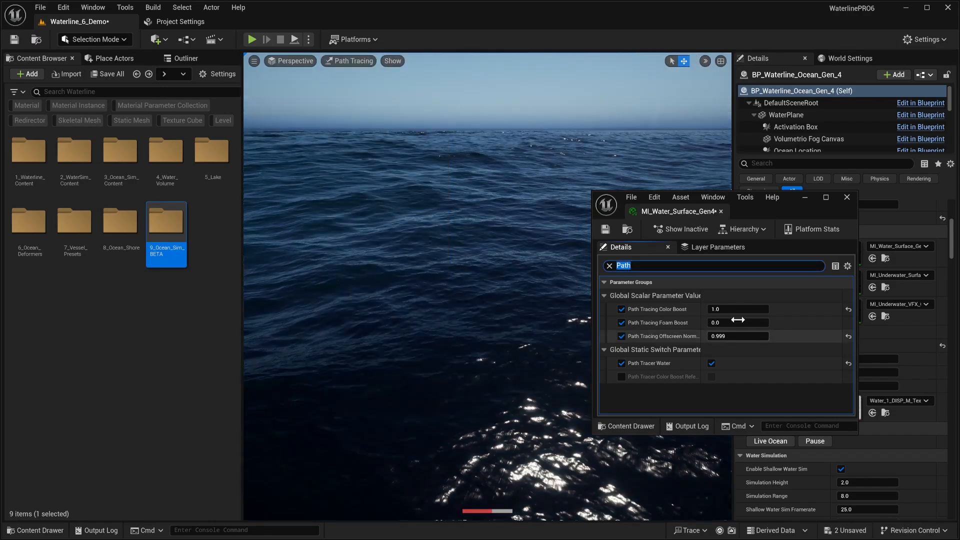
- Raise Path Tracing Color Boost in stages up to 10 to test a stronger water colour
{"action": "type", "text": "5"}
{"action": "key", "text": "Return"}
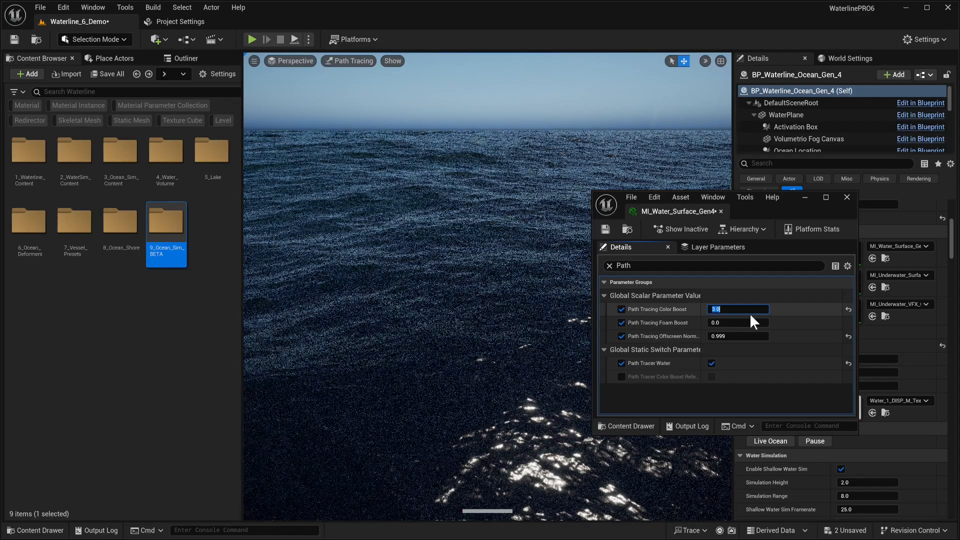
{"action": "type", "text": "10"}
{"action": "key", "text": "Return"}
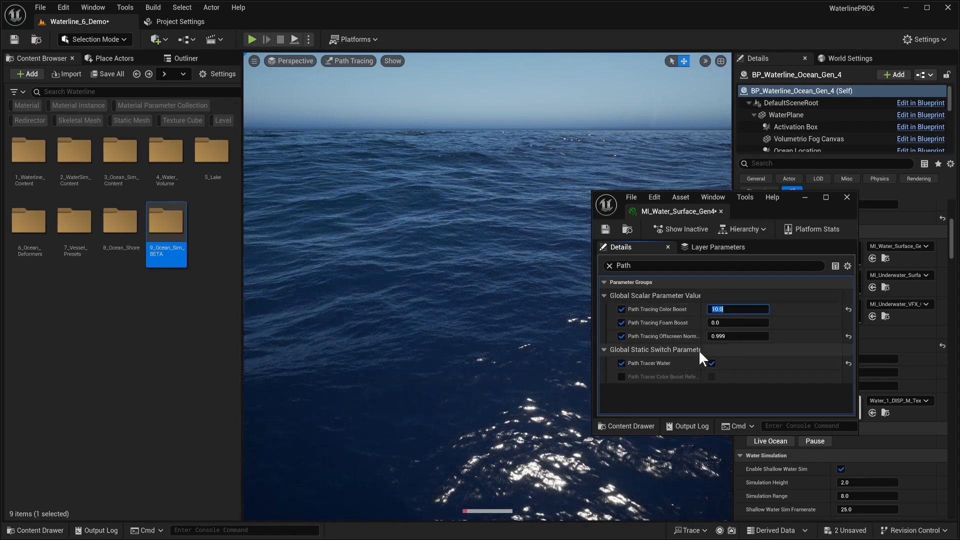
- Rotate the sun down to dusk and enable the Path Tracer Color Boost Reference Atmosphere switch in the water material
{"action": "left_click_drag", "start_coordinate": [700, 349], "coordinate": [724, 349]}
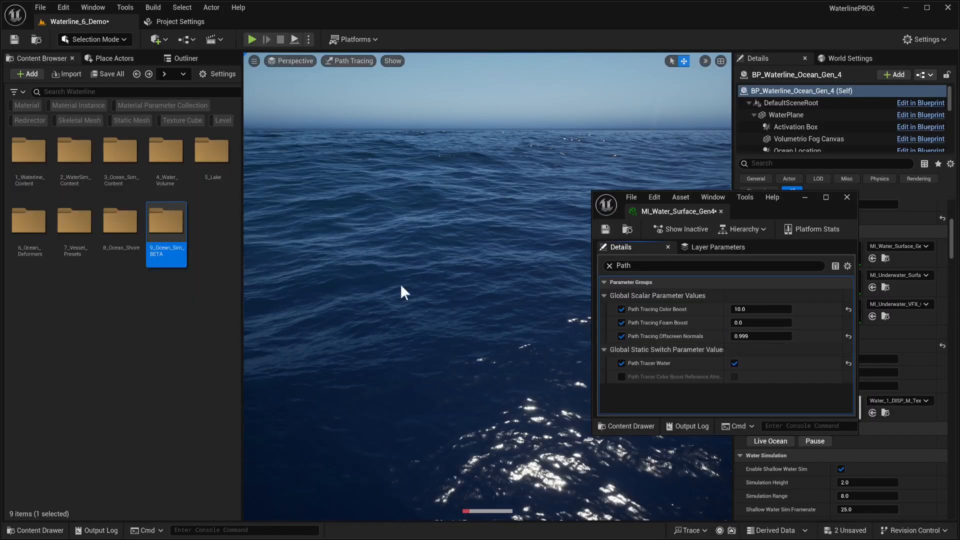
{"action": "mouse_move", "coordinate": [400, 289]}
{"action": "right_mouse_down"}
{"action": "mouse_move", "coordinate": [401, 280]}
{"action": "mouse_move", "coordinate": [435, 266]}
{"action": "mouse_move", "coordinate": [439, 285]}
{"action": "right_mouse_up"}
{"action": "key", "text": "ctrl+l"}
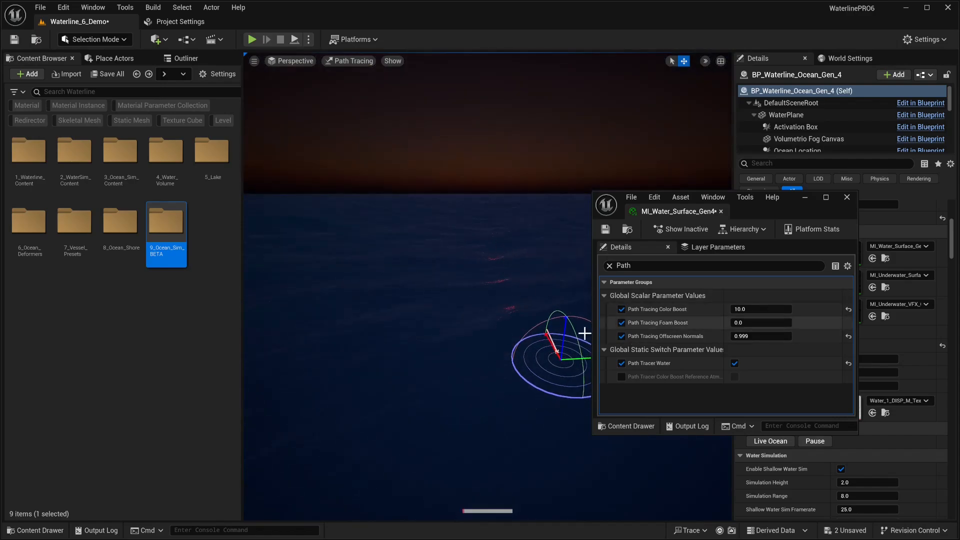
{"action": "left_click", "coordinate": [621, 377]}
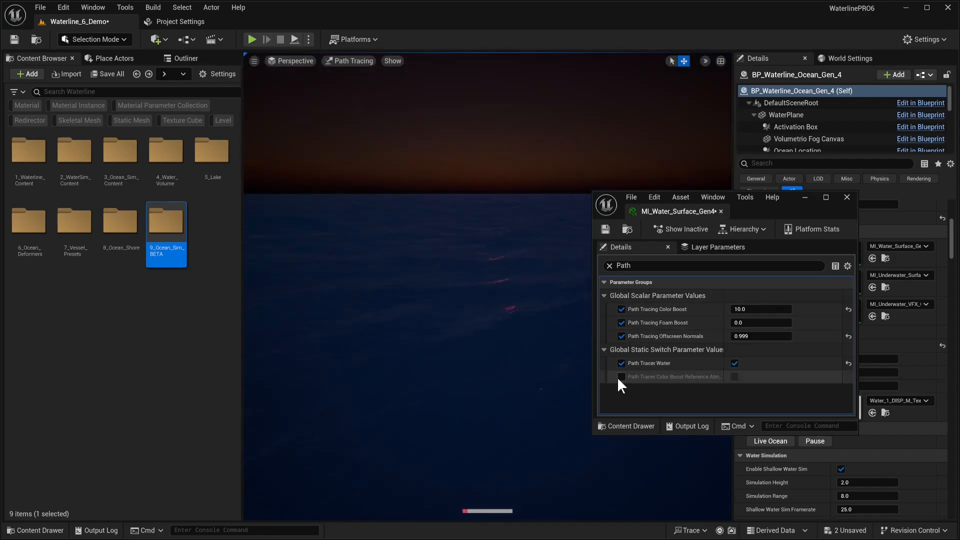
{"action": "left_click_drag", "start_coordinate": [724, 360], "coordinate": [742, 368]}
{"action": "left_click", "coordinate": [752, 377]}
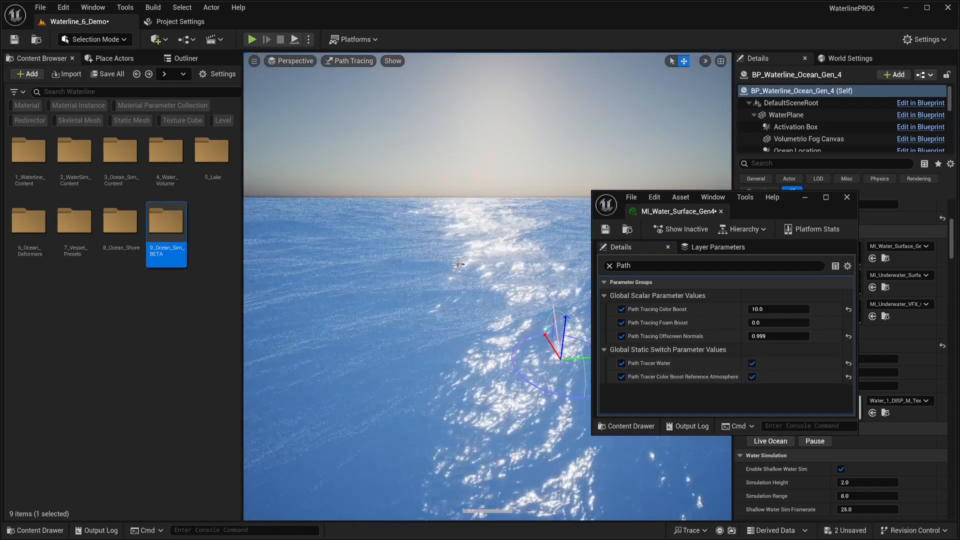
- Set Path Tracing Color Boost to 1 with the atmosphere reference enabled
{"action": "left_click", "coordinate": [770, 309]}
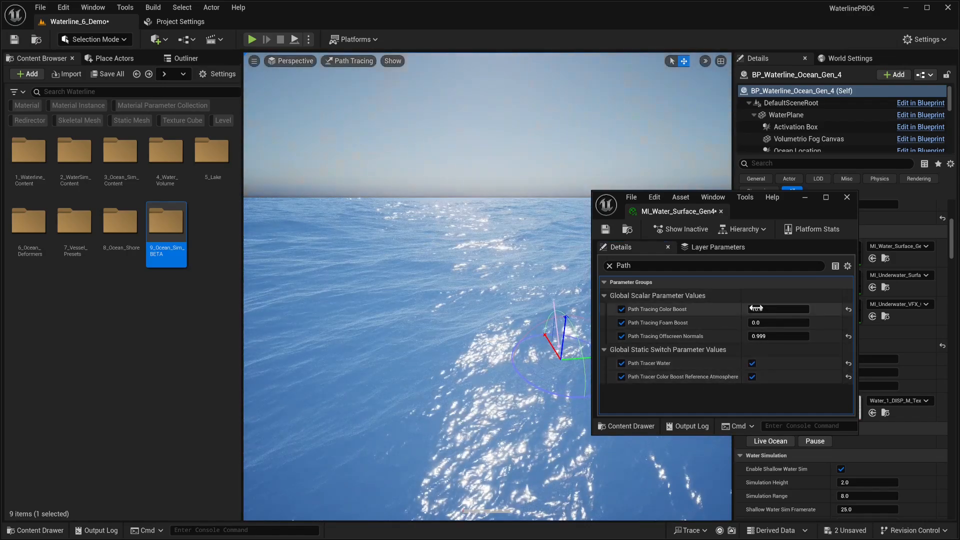
{"action": "type", "text": "1"}
{"action": "key", "text": "Return"}
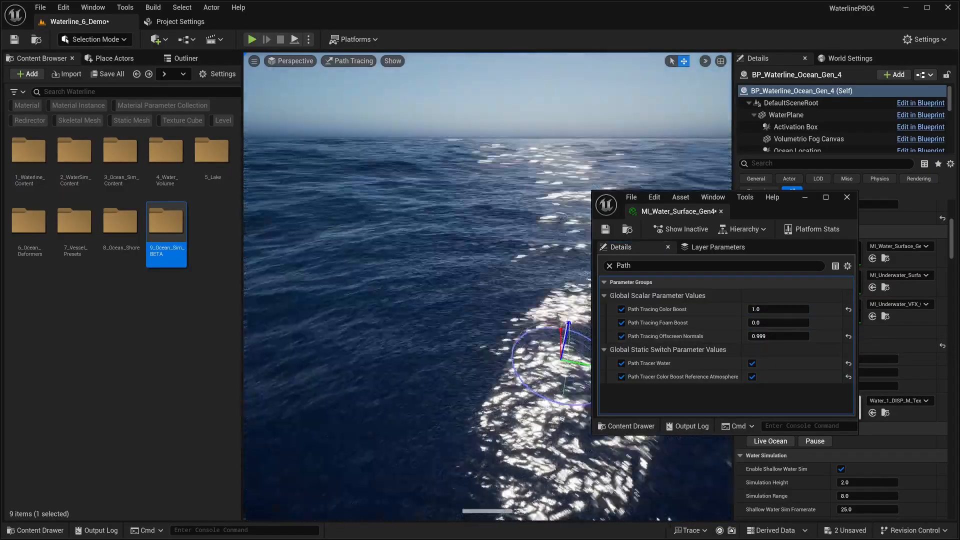
- Rotate the sun through sunset and night and back to daylight to check the boosted water colour
{"action": "key", "text": "ctrl+l"}
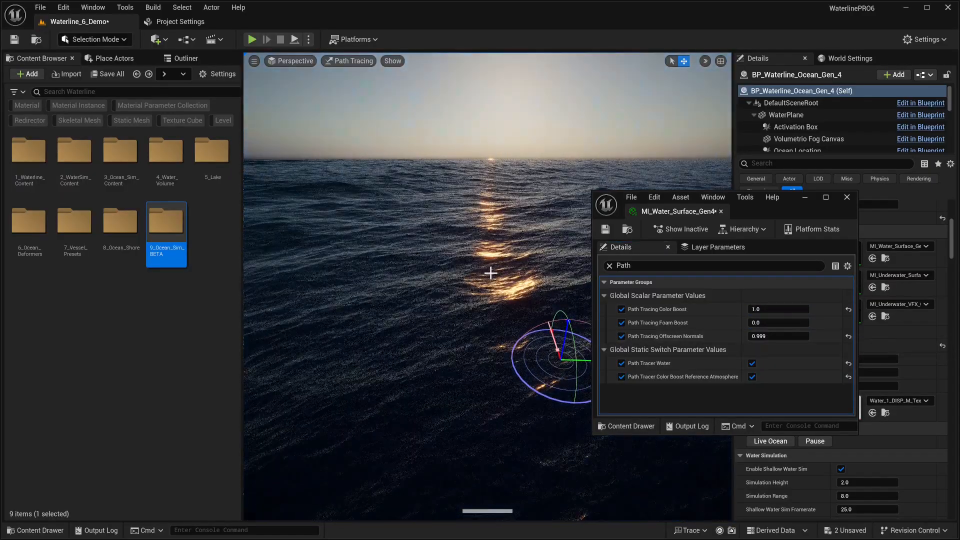
{"action": "key", "text": "ctrl+l"}
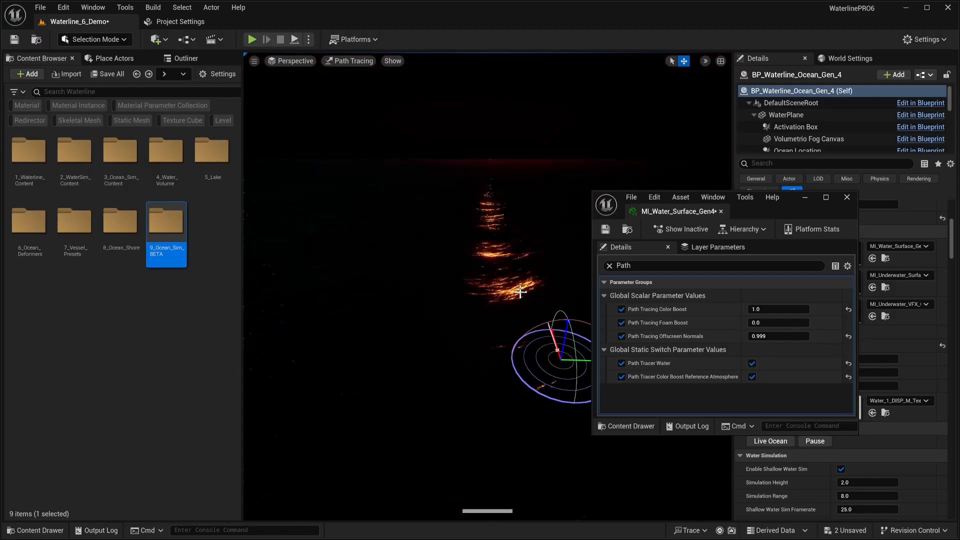
{"action": "key", "text": "ctrl+l"}
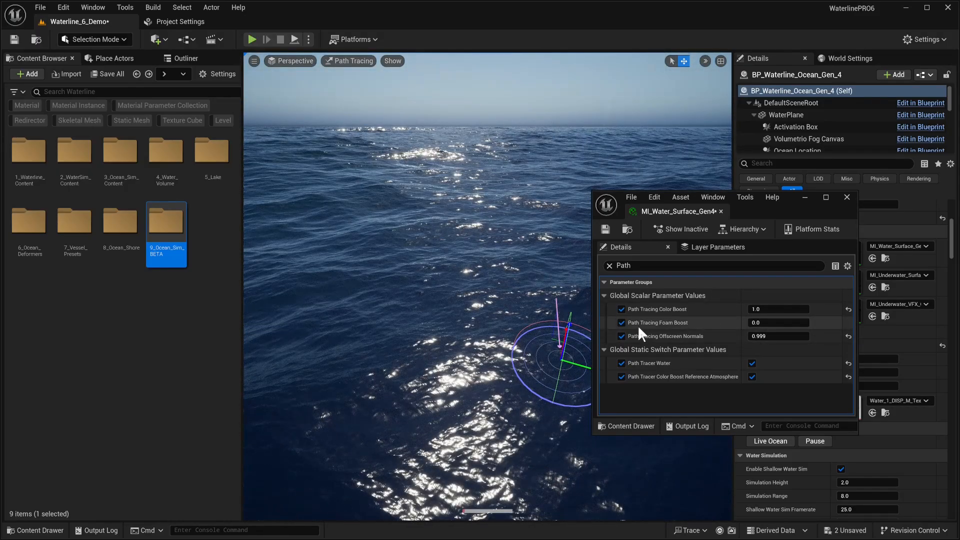
- Enable Use Foam on the ocean actor and set its Foam Cascade to Cascade 0
{"action": "left_click_drag", "start_coordinate": [788, 211], "coordinate": [254, 260]}
{"action": "scroll", "coordinate": [778, 310], "scroll_direction": "down", "scroll_amount": 5}
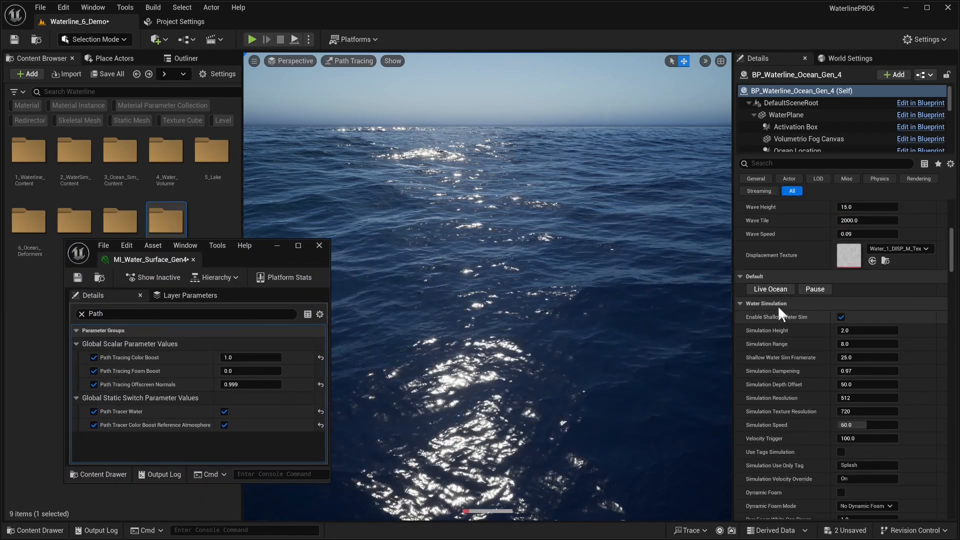
{"action": "scroll", "coordinate": [800, 340], "scroll_direction": "down", "scroll_amount": 3}
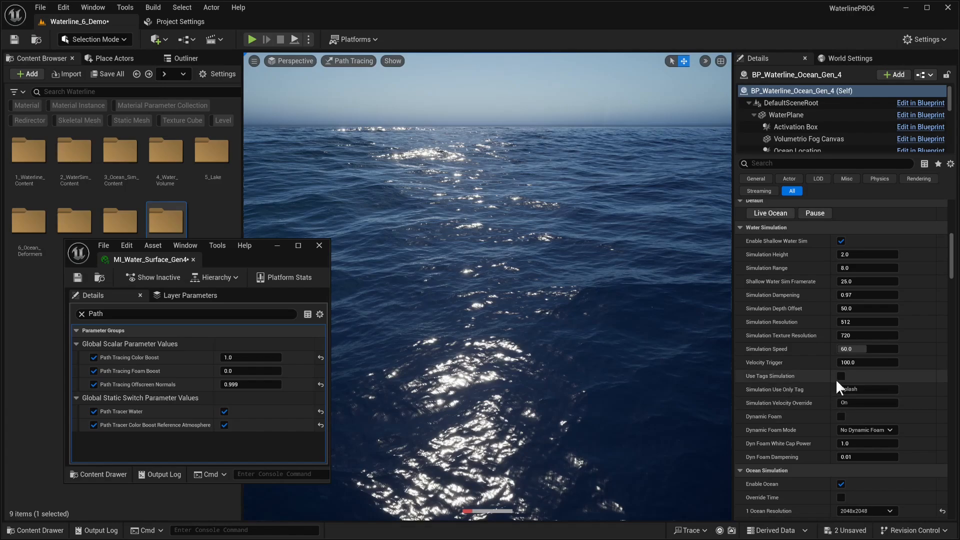
{"action": "scroll", "coordinate": [791, 382], "scroll_direction": "down", "scroll_amount": 15}
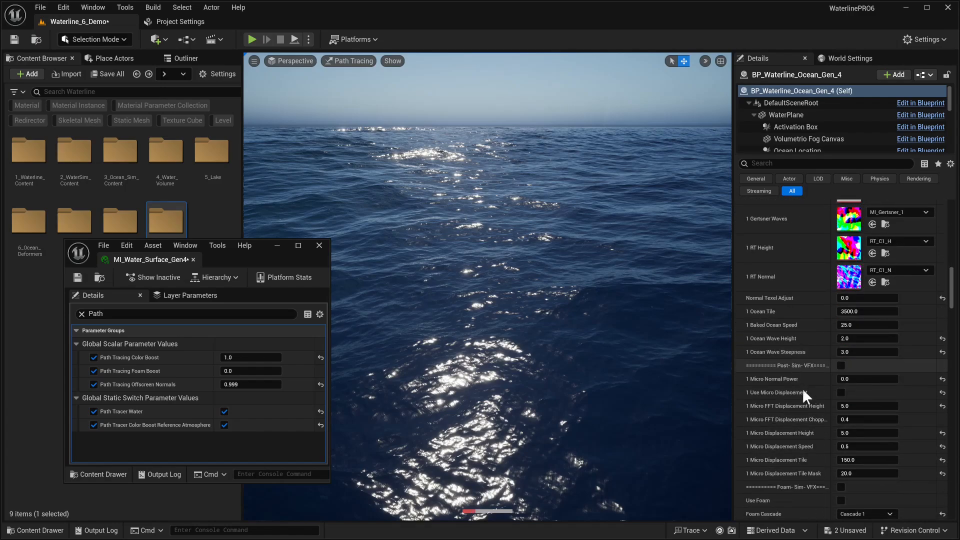
{"action": "scroll", "coordinate": [805, 410], "scroll_direction": "down", "scroll_amount": 2}
{"action": "left_click", "coordinate": [841, 412]}
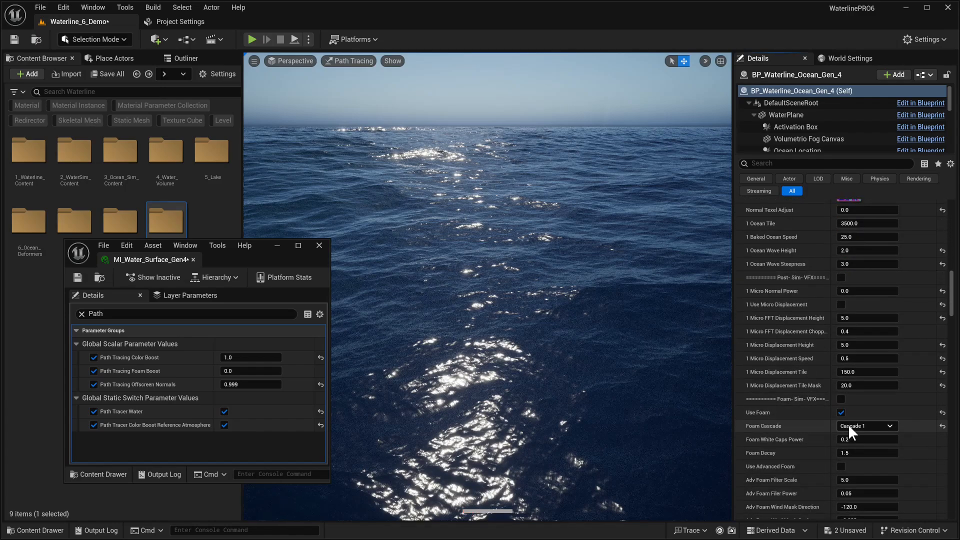
{"action": "left_click", "coordinate": [863, 435]}
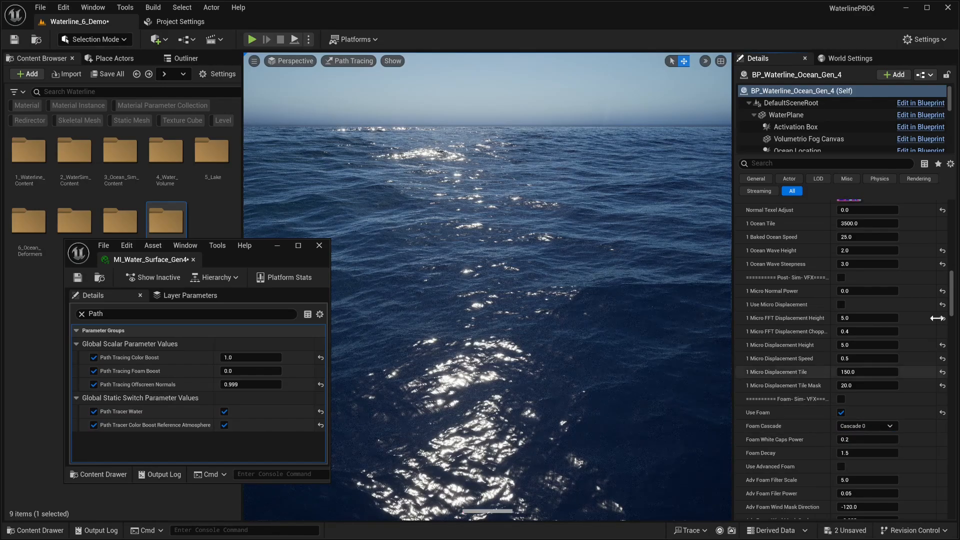
- Start the Live Ocean simulation and switch the viewport to Lit view
{"action": "scroll", "coordinate": [952, 299], "scroll_direction": "up", "scroll_amount": 12}
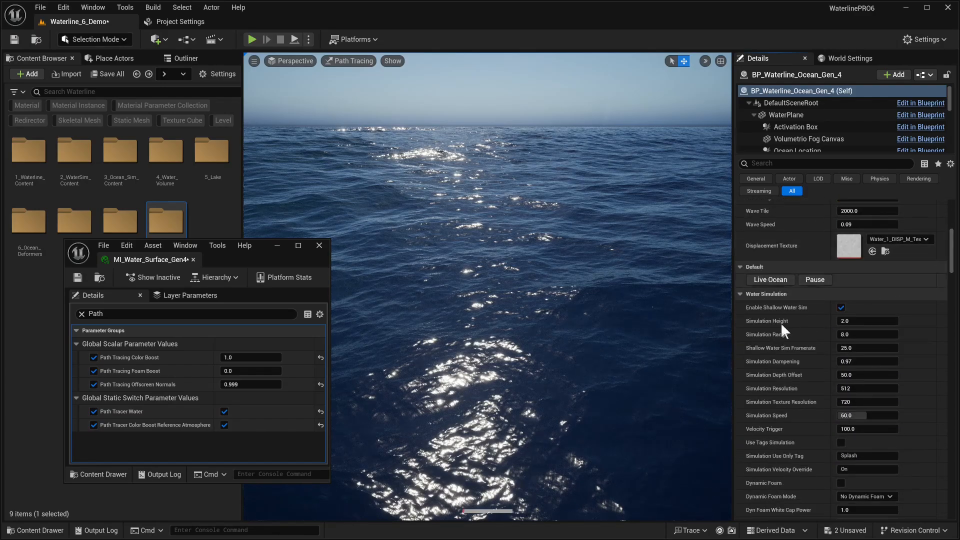
{"action": "left_click", "coordinate": [773, 279]}
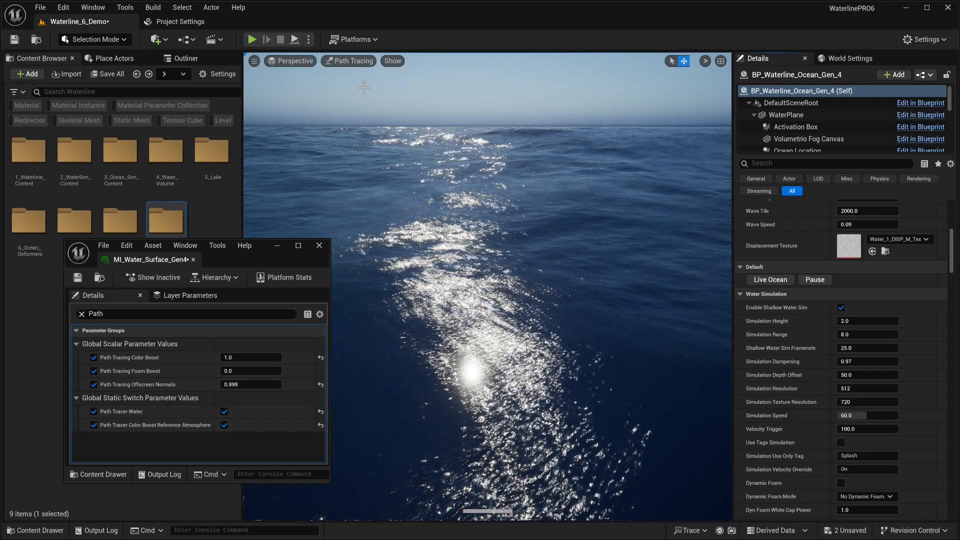
{"action": "left_click", "coordinate": [350, 60]}
{"action": "left_click", "coordinate": [357, 102]}
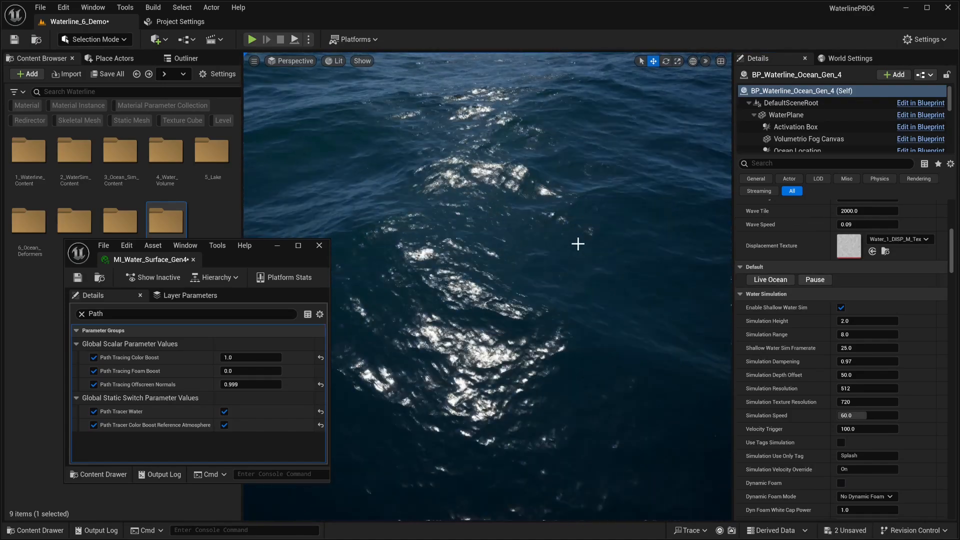
- Set the ocean's Foam White Caps Power to 1
{"action": "scroll", "coordinate": [832, 409], "scroll_direction": "down", "scroll_amount": 6}
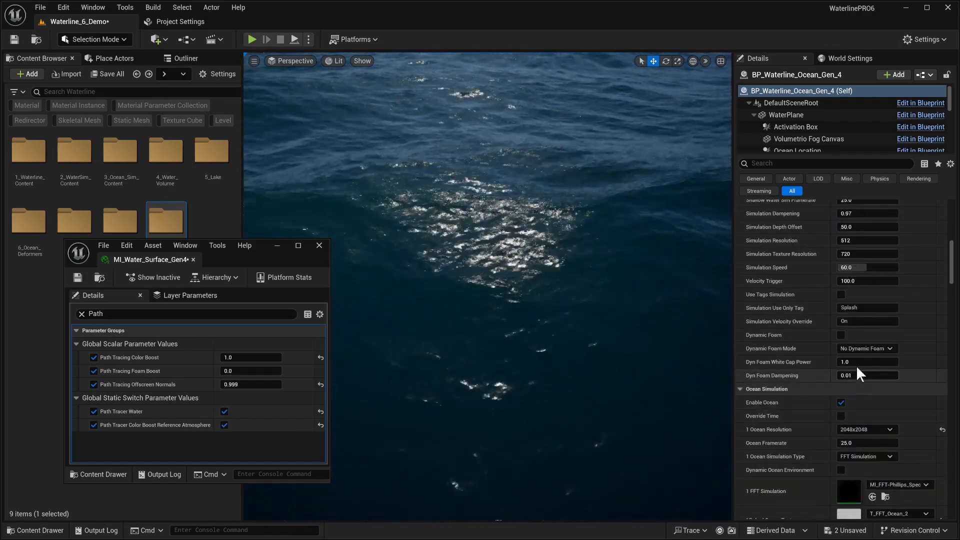
{"action": "scroll", "coordinate": [853, 389], "scroll_direction": "down", "scroll_amount": 15}
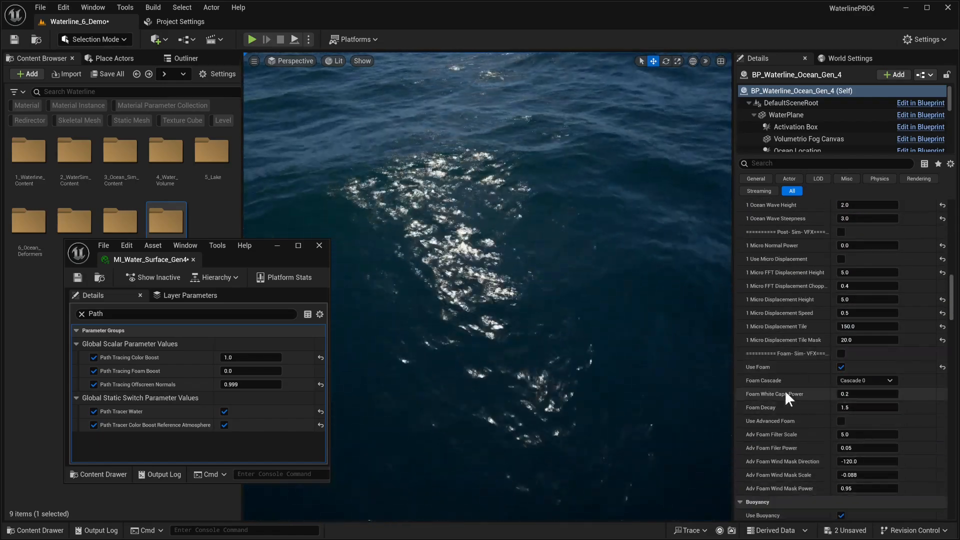
{"action": "scroll", "coordinate": [752, 424], "scroll_direction": "down", "scroll_amount": 1}
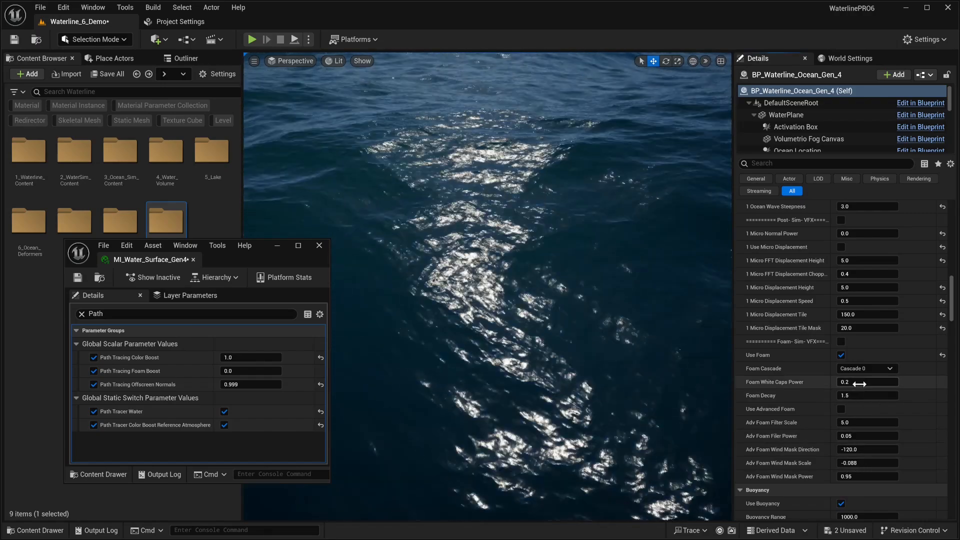
{"action": "left_click", "coordinate": [859, 383]}
{"action": "type", "text": "1"}
{"action": "key", "text": "Return"}
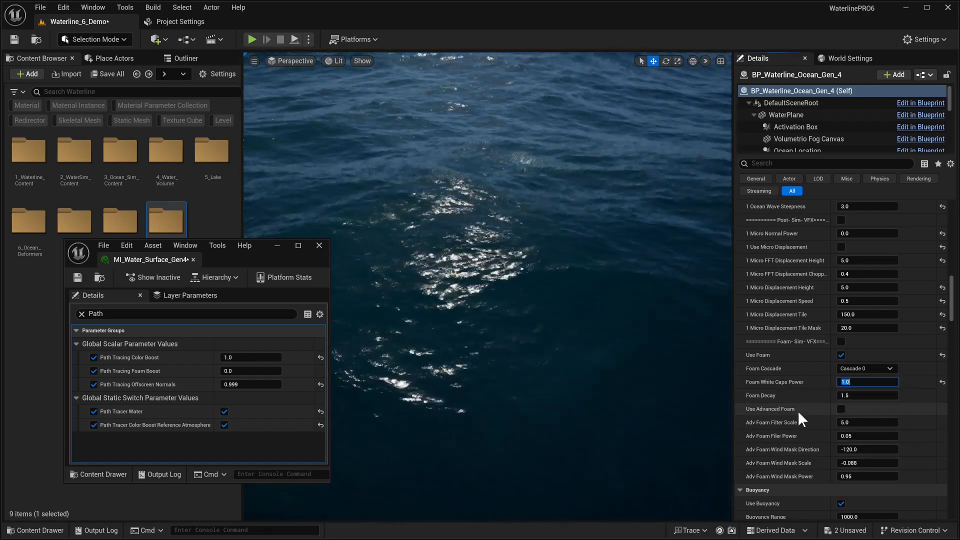
- Pause the live ocean simulation and switch the viewport to Path Tracing
{"action": "scroll", "coordinate": [850, 347], "scroll_direction": "up", "scroll_amount": 5}
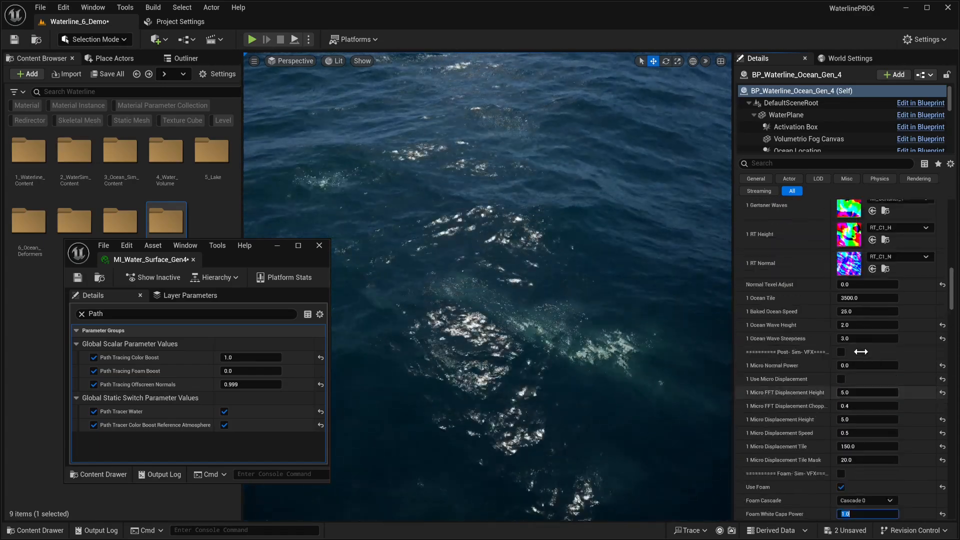
{"action": "scroll", "coordinate": [861, 351], "scroll_direction": "up", "scroll_amount": 10}
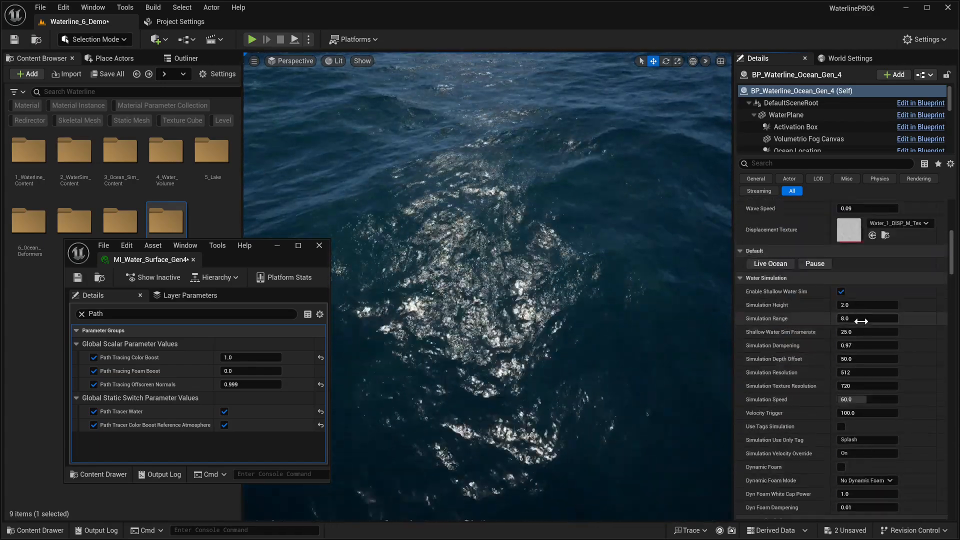
{"action": "scroll", "coordinate": [850, 325], "scroll_direction": "up", "scroll_amount": 3}
{"action": "left_click", "coordinate": [816, 331]}
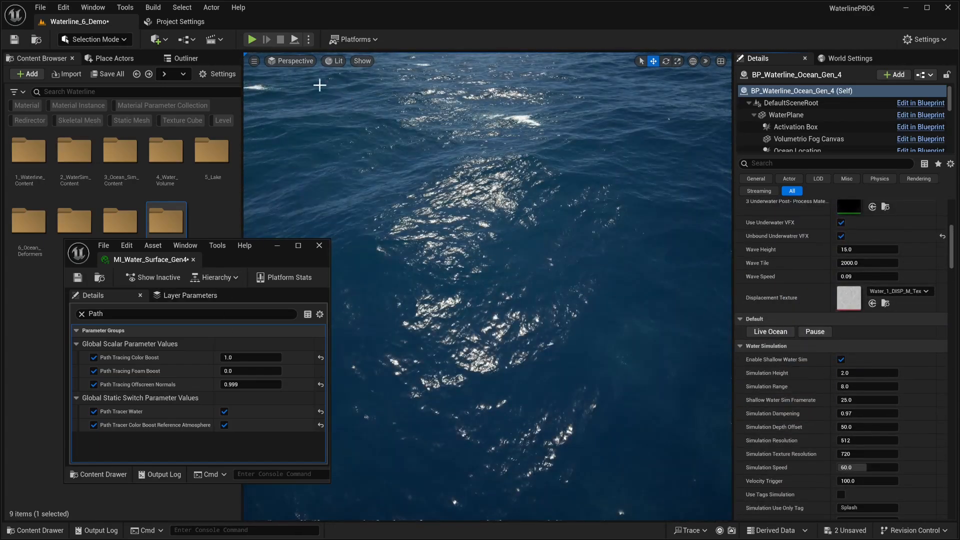
{"action": "left_click", "coordinate": [335, 62]}
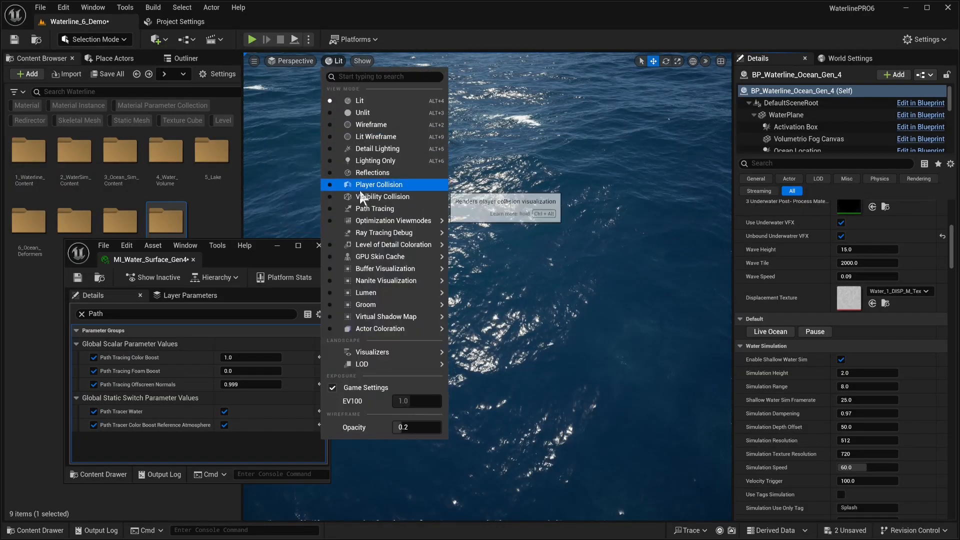
{"action": "left_click", "coordinate": [374, 208]}
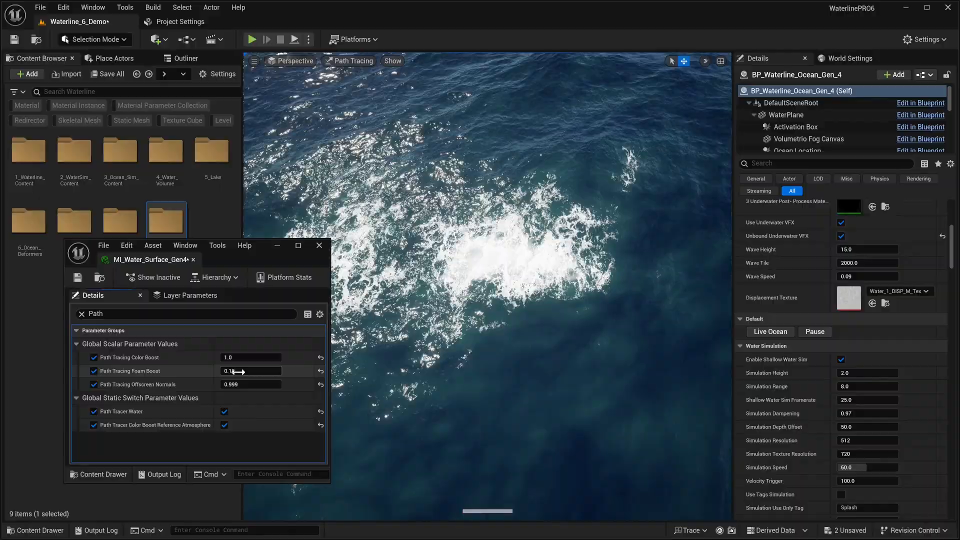
- Try a Path Tracing Foam Boost of 0.188 on the water surface material, and settle on 0.124 after viewing the foam
{"action": "mouse_move", "coordinate": [240, 372]}
{"action": "left_mouse_down"}
{"action": "mouse_move", "coordinate": [255, 372]}
{"action": "mouse_move", "coordinate": [236, 371]}
{"action": "left_mouse_up"}
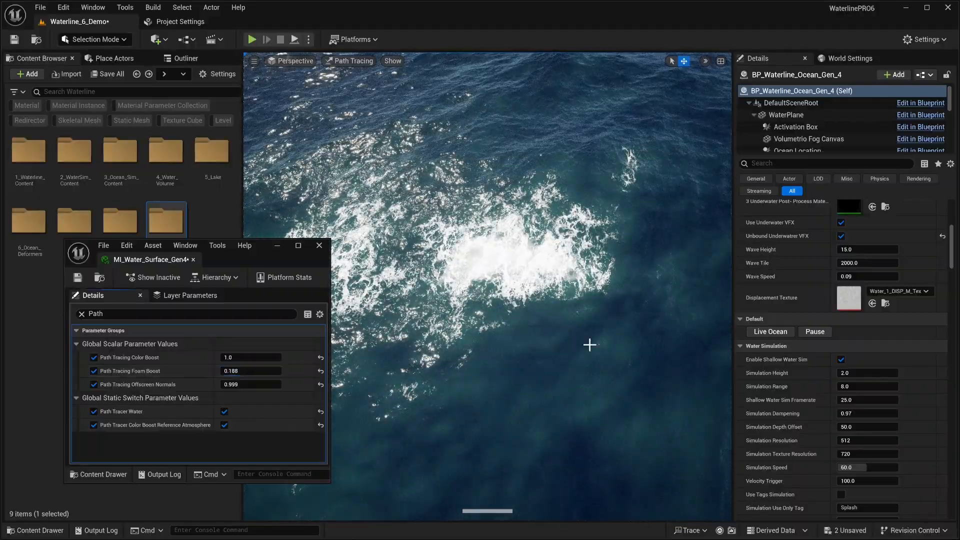
{"action": "right_click_drag", "start_coordinate": [487, 300], "coordinate": [482, 210]}
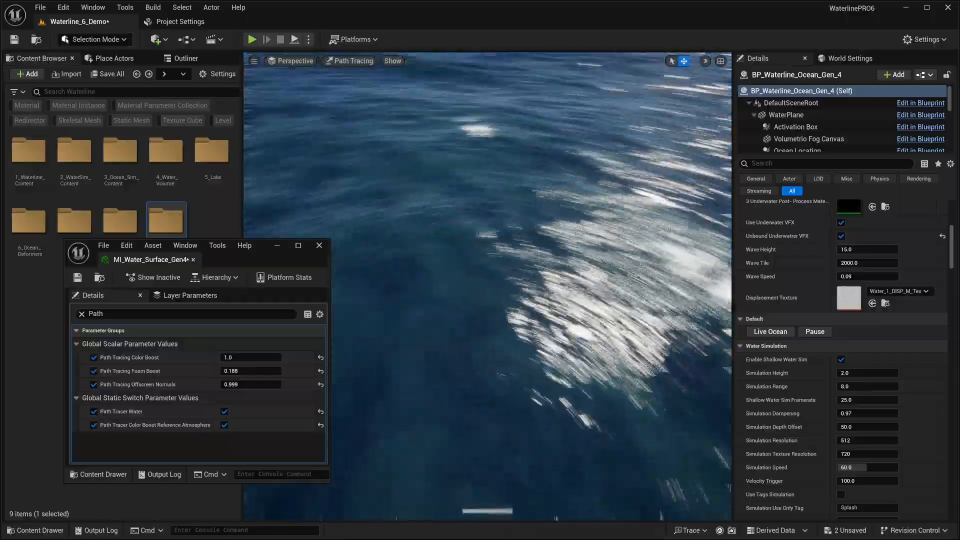
{"action": "left_click", "coordinate": [240, 371]}
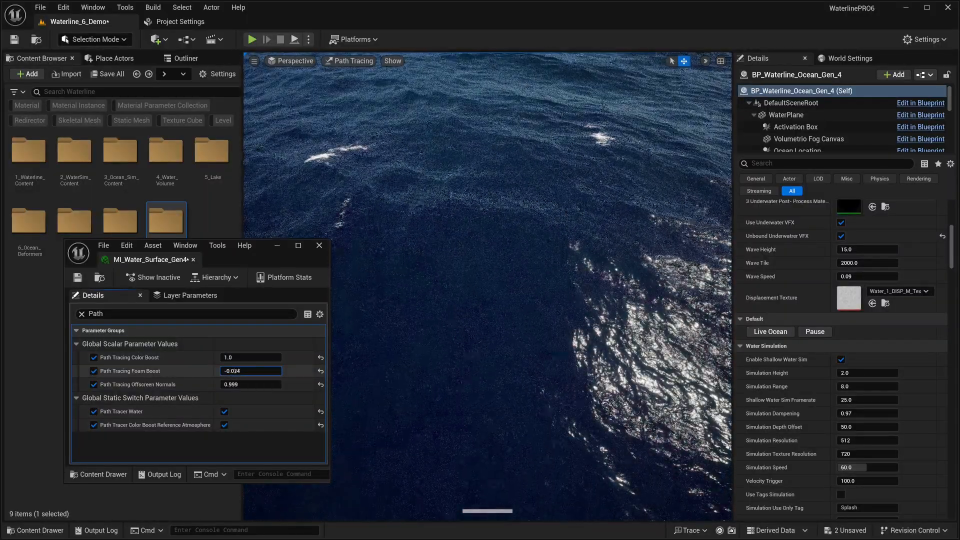
{"action": "left_click_drag", "start_coordinate": [240, 371], "coordinate": [250, 371]}
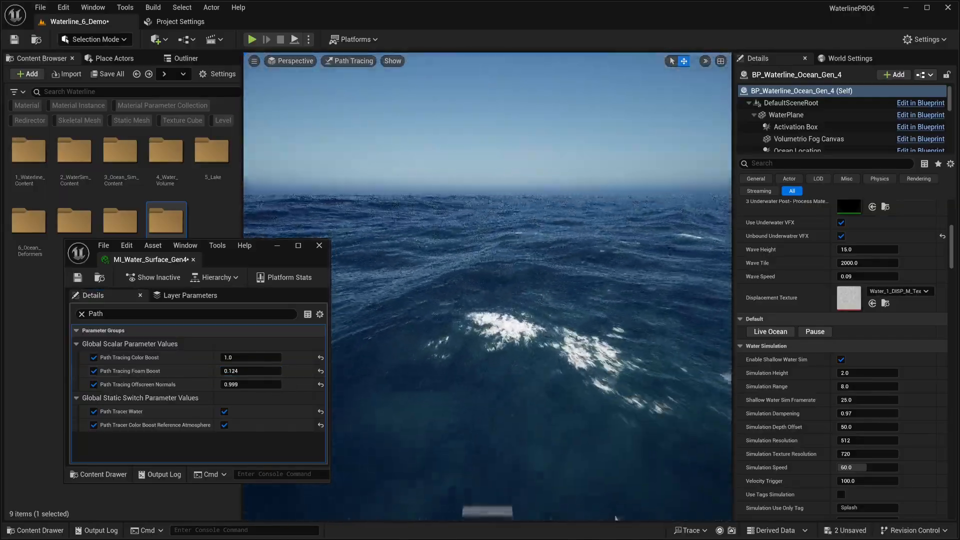
{"action": "mouse_move", "coordinate": [487, 286]}
{"action": "right_mouse_down"}
{"action": "mouse_move", "coordinate": [492, 380]}
{"action": "mouse_move", "coordinate": [480, 395]}
{"action": "mouse_move", "coordinate": [493, 405]}
{"action": "mouse_move", "coordinate": [505, 365]}
{"action": "mouse_move", "coordinate": [490, 295]}
{"action": "right_mouse_up"}
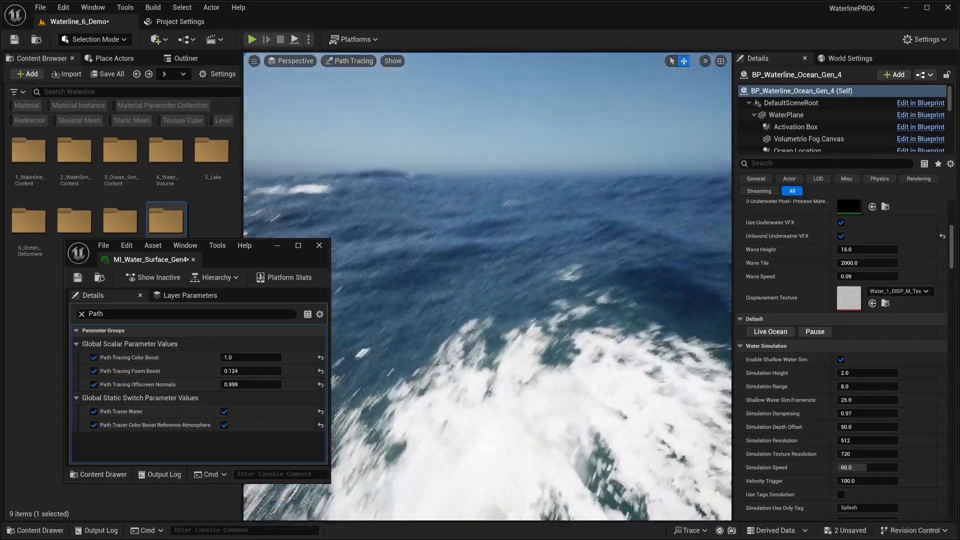
{"action": "right_click_drag", "start_coordinate": [692, 220], "coordinate": [701, 286]}
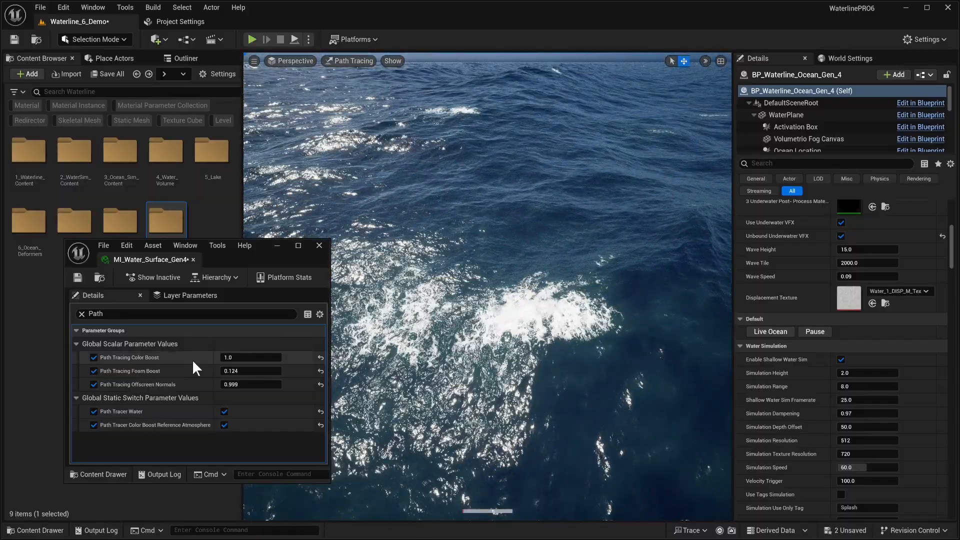
- Compare the foam's look in Lit view with Path Tracing, ending back in Path Tracing
{"action": "right_click_drag", "start_coordinate": [450, 330], "coordinate": [350, 335]}
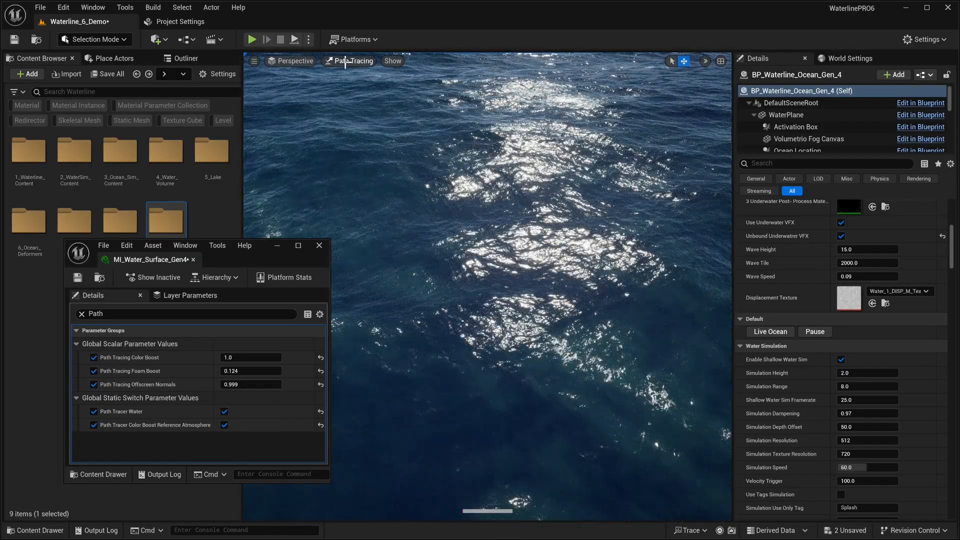
{"action": "right_click_drag", "start_coordinate": [400, 310], "coordinate": [404, 99]}
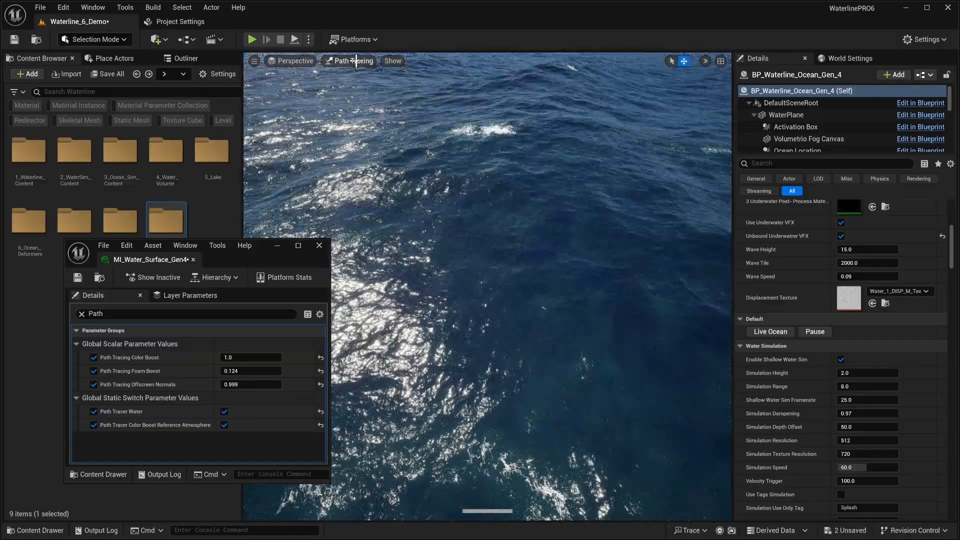
{"action": "left_click", "coordinate": [360, 101]}
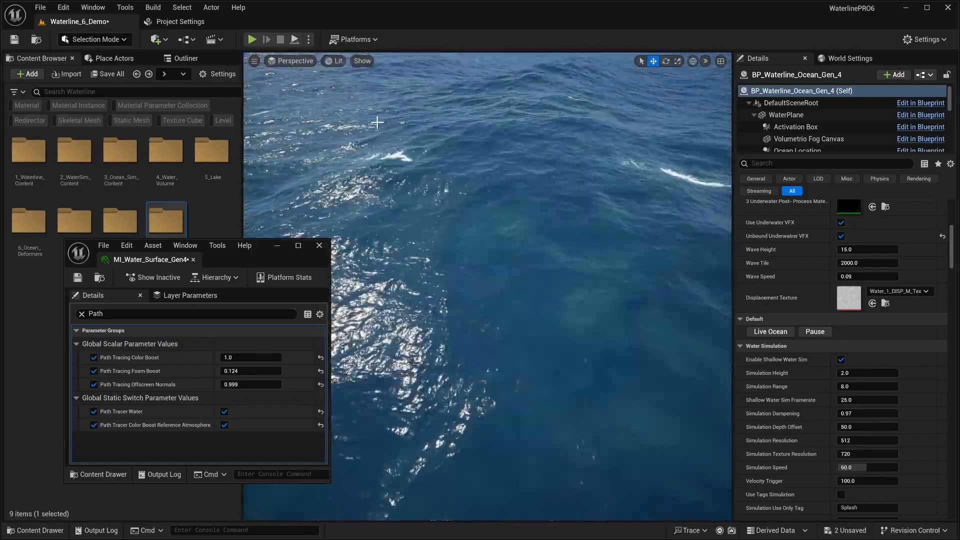
{"action": "right_click_drag", "start_coordinate": [480, 280], "coordinate": [535, 295]}
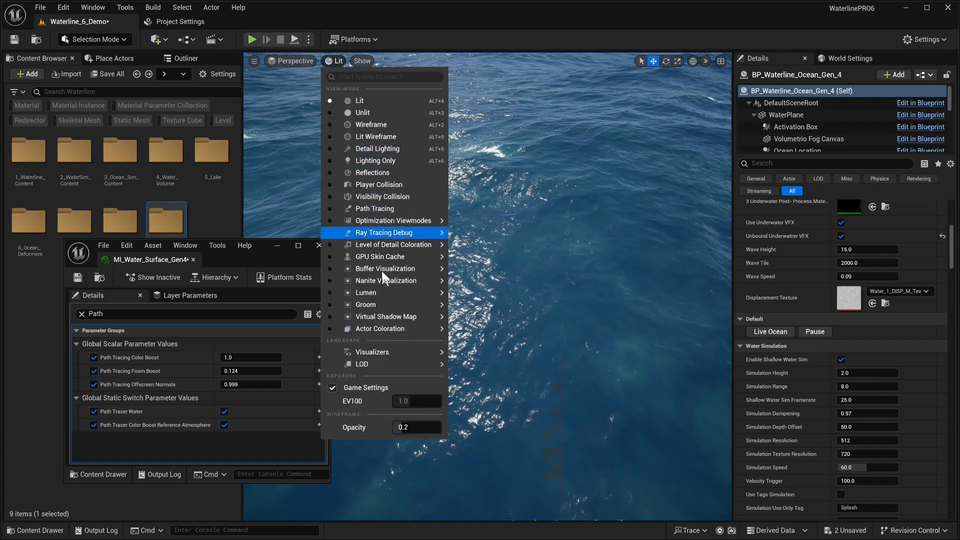
{"action": "left_click", "coordinate": [377, 212]}
- Lower the sun to a sunset position and set the material's Path Tracing Foam Boost to 0.164
{"action": "mouse_move", "coordinate": [450, 250]}
{"action": "right_mouse_down"}
{"action": "mouse_move", "coordinate": [415, 225]}
{"action": "mouse_move", "coordinate": [465, 230]}
{"action": "mouse_move", "coordinate": [415, 233]}
{"action": "mouse_move", "coordinate": [420, 270]}
{"action": "mouse_move", "coordinate": [445, 285]}
{"action": "mouse_move", "coordinate": [455, 235]}
{"action": "mouse_move", "coordinate": [480, 250]}
{"action": "mouse_move", "coordinate": [565, 255]}
{"action": "mouse_move", "coordinate": [543, 248]}
{"action": "right_mouse_up"}
{"action": "key", "text": "ctrl+l"}
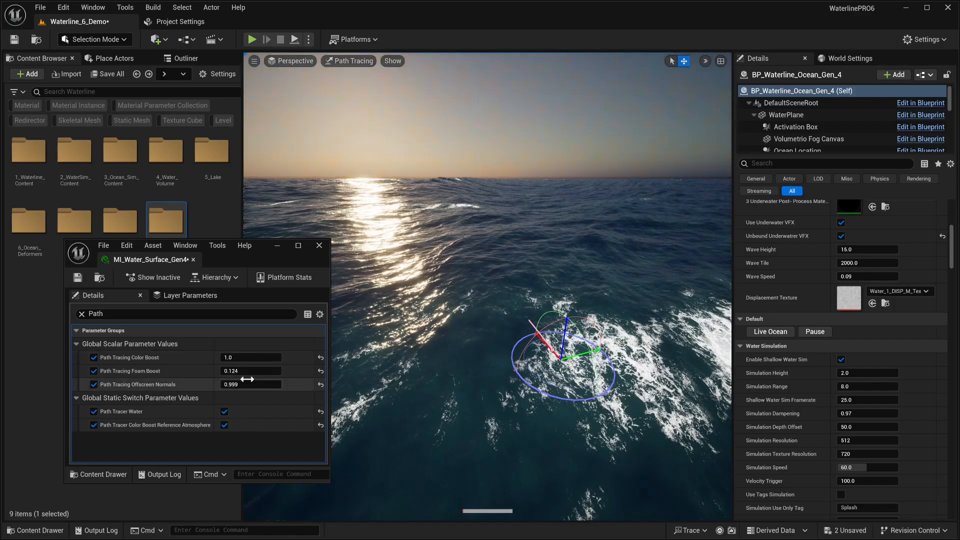
{"action": "left_click_drag", "start_coordinate": [247, 371], "coordinate": [245, 372]}
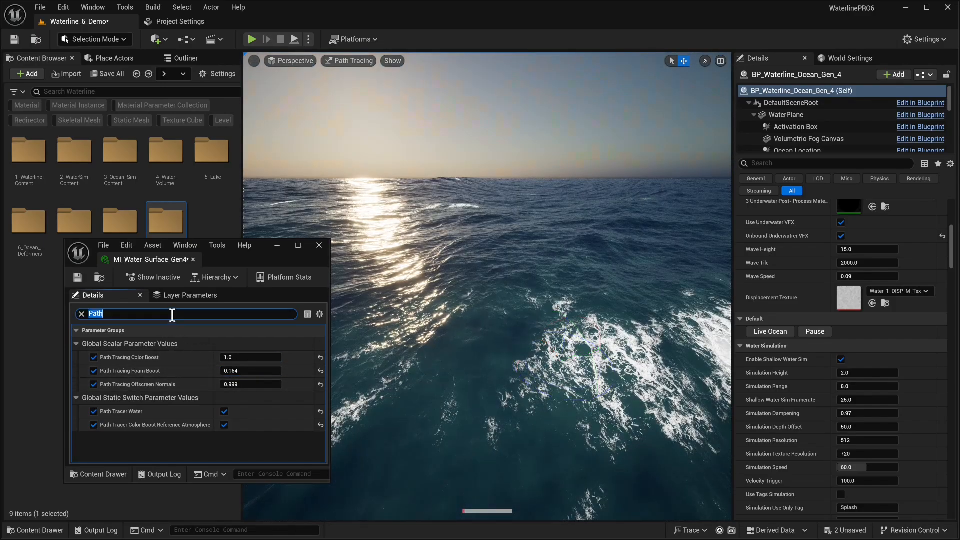
- Filter the material parameters by "Foam" and set Foam Tile to 402.451721, Foam Texture Add to 0.276428 and Foam Texture Strenght to 1.453764
{"action": "type", "text": "Foam"}
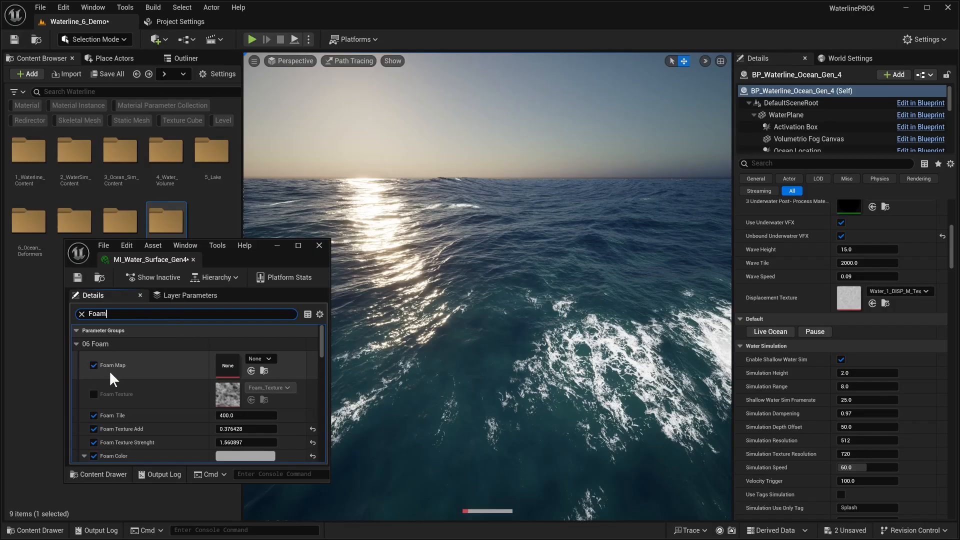
{"action": "scroll", "coordinate": [114, 380], "scroll_direction": "down", "scroll_amount": 2}
{"action": "mouse_move", "coordinate": [223, 388]}
{"action": "left_mouse_down"}
{"action": "mouse_move", "coordinate": [235, 388]}
{"action": "mouse_move", "coordinate": [217, 400]}
{"action": "mouse_move", "coordinate": [243, 413]}
{"action": "left_mouse_up"}
{"action": "right_click_drag", "start_coordinate": [585, 298], "coordinate": [580, 323]}
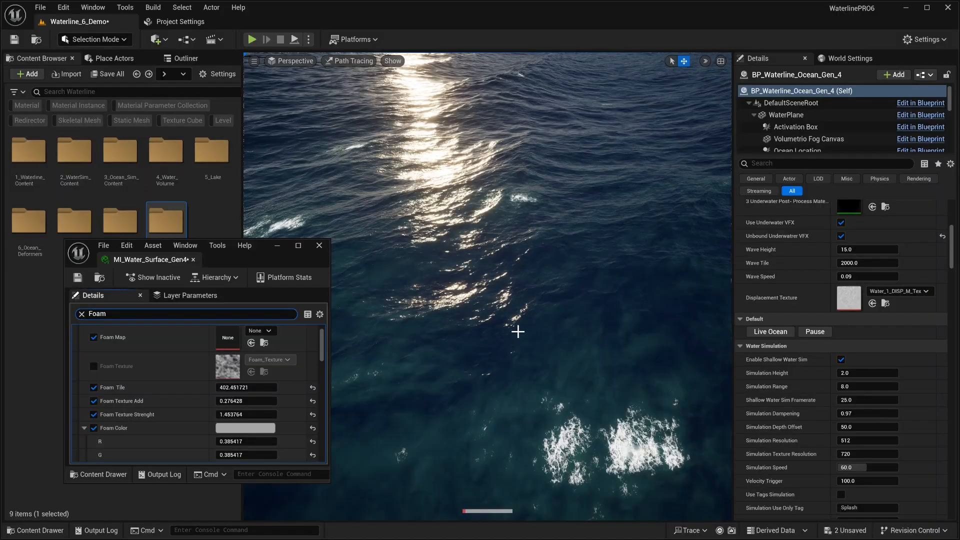
- Examine the path-traced ocean surface from higher up at sunset and review the ocean actor's Water Mesh Settings
{"action": "mouse_move", "coordinate": [518, 331]}
{"action": "right_mouse_down"}
{"action": "mouse_move", "coordinate": [480, 325]}
{"action": "mouse_move", "coordinate": [475, 334]}
{"action": "mouse_move", "coordinate": [512, 322]}
{"action": "right_mouse_up"}
{"action": "key", "text": "s"}
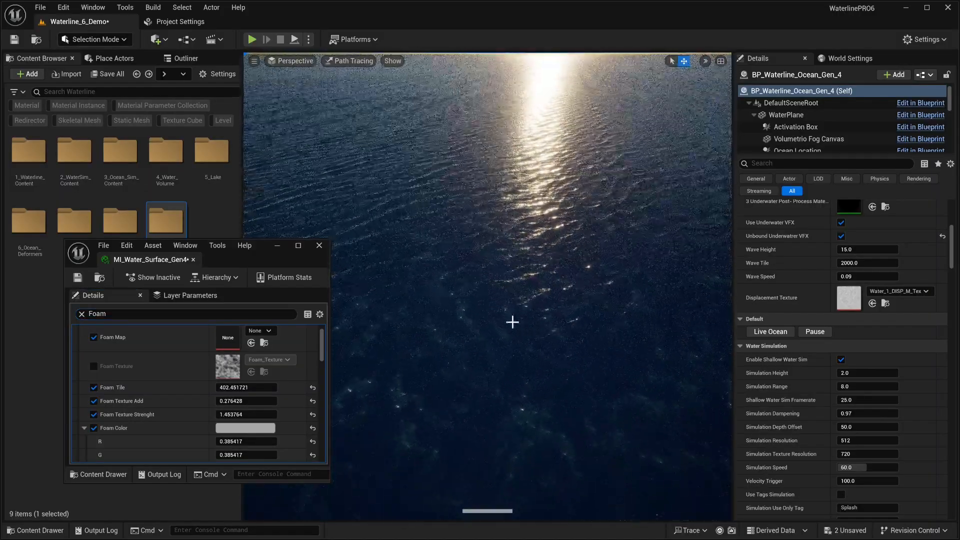
{"action": "mouse_move", "coordinate": [579, 184]}
{"action": "right_mouse_down"}
{"action": "mouse_move", "coordinate": [536, 189]}
{"action": "mouse_move", "coordinate": [579, 188]}
{"action": "right_mouse_up"}
{"action": "right_click_drag", "start_coordinate": [485, 136], "coordinate": [507, 138]}
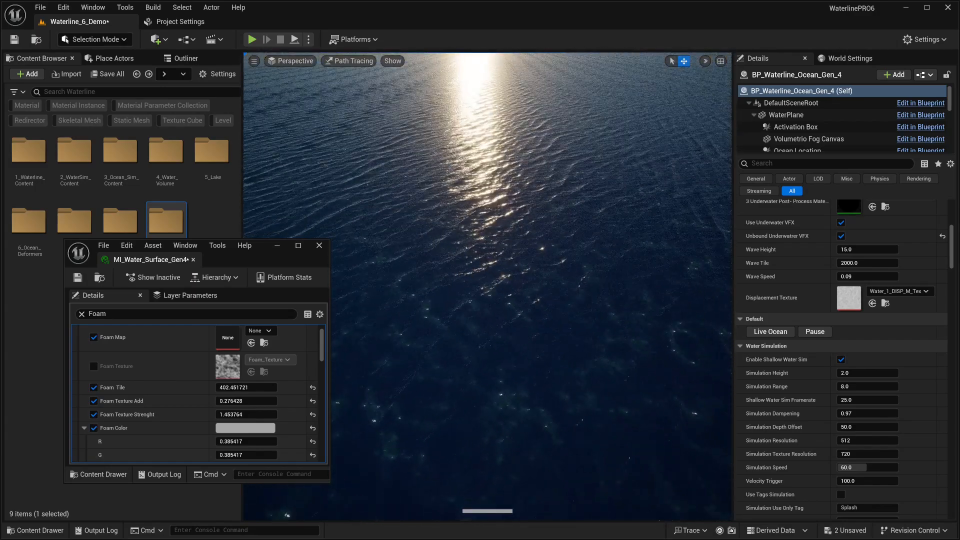
{"action": "left_click", "coordinate": [150, 313]}
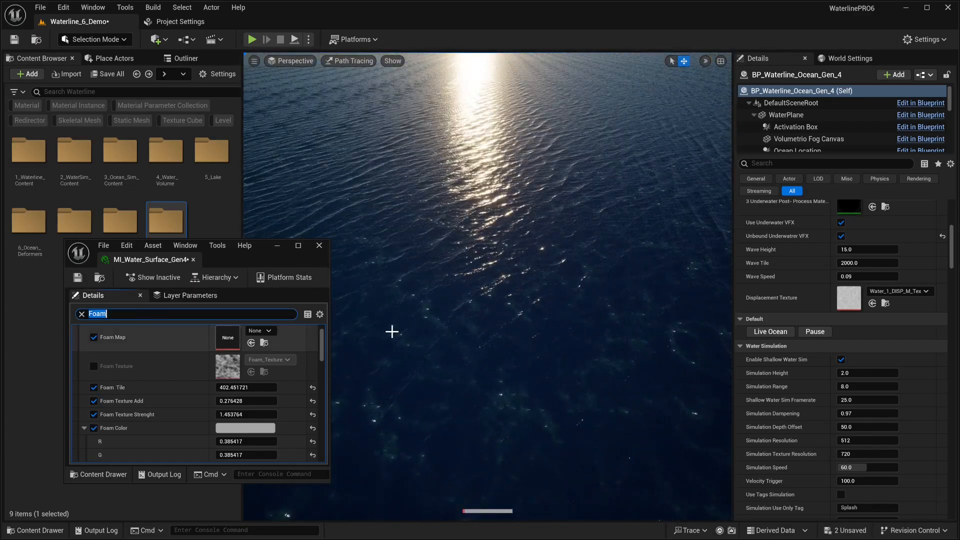
{"action": "scroll", "coordinate": [852, 363], "scroll_direction": "up", "scroll_amount": 5}
{"action": "scroll", "coordinate": [852, 364], "scroll_direction": "up", "scroll_amount": 8}
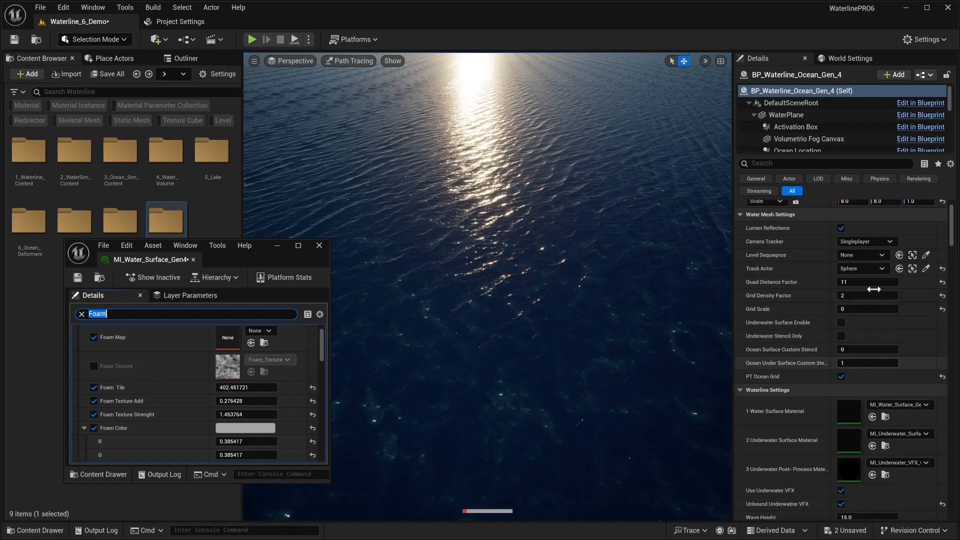
{"action": "right_click_drag", "start_coordinate": [643, 272], "coordinate": [620, 273]}
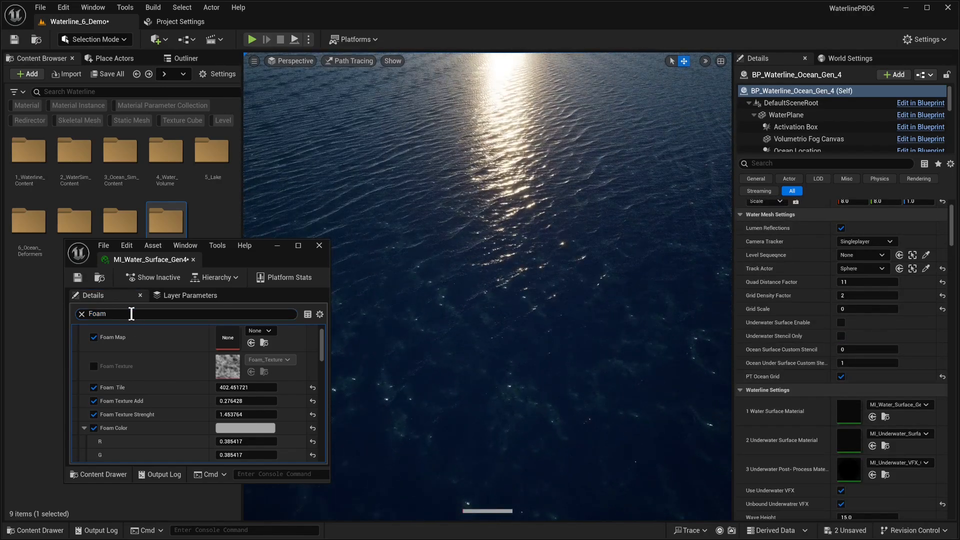
- Search the water surface material's parameters for "Path", "Tile" and "Disto"
{"action": "type", "text": "Path"}
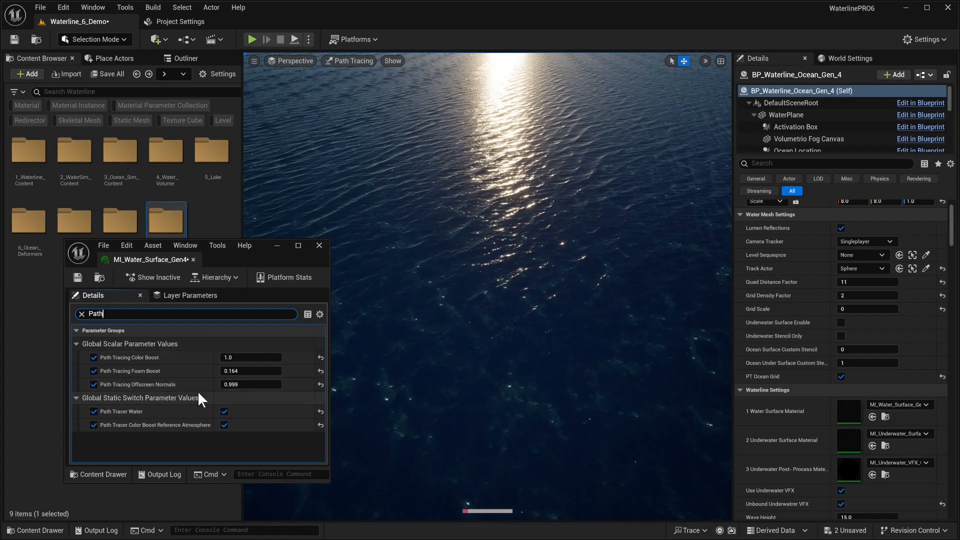
{"action": "right_click_drag", "start_coordinate": [479, 293], "coordinate": [463, 301]}
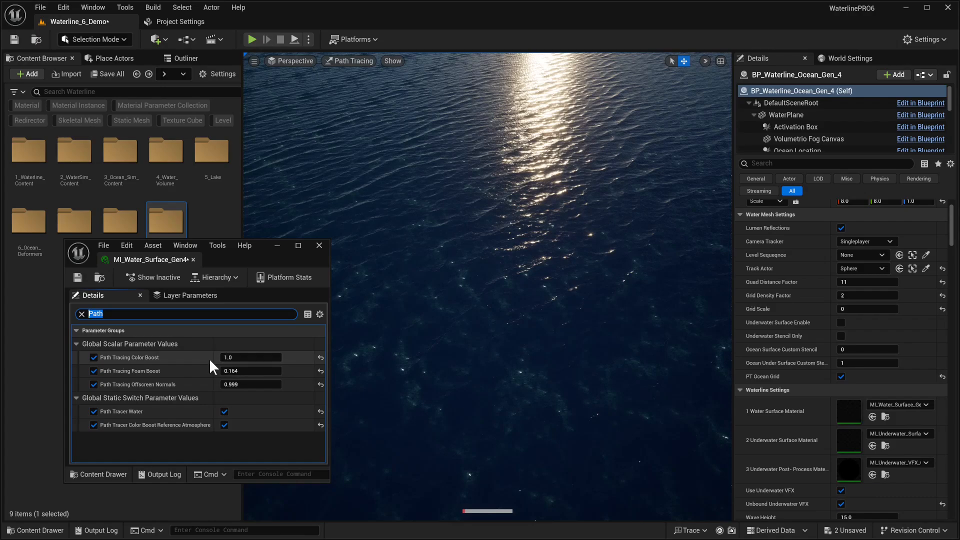
{"action": "type", "text": "Tile"}
{"action": "right_click_drag", "start_coordinate": [441, 358], "coordinate": [434, 364]}
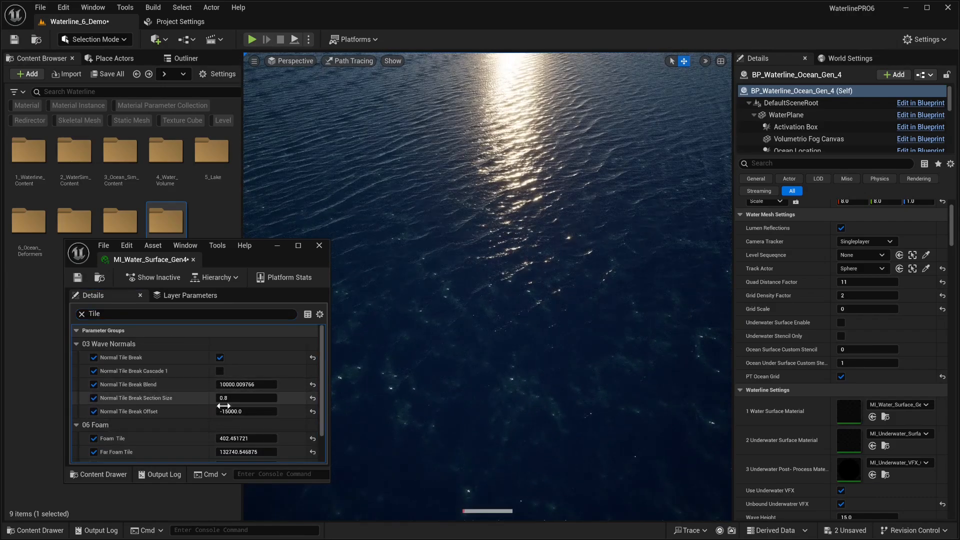
{"action": "left_click", "coordinate": [132, 314]}
{"action": "type", "text": "Dis"}
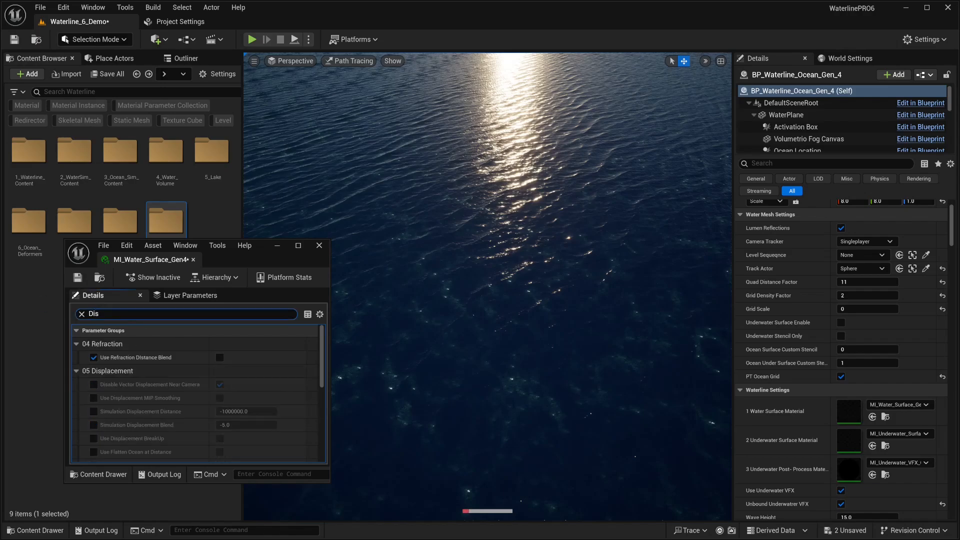
{"action": "type", "text": "to"}
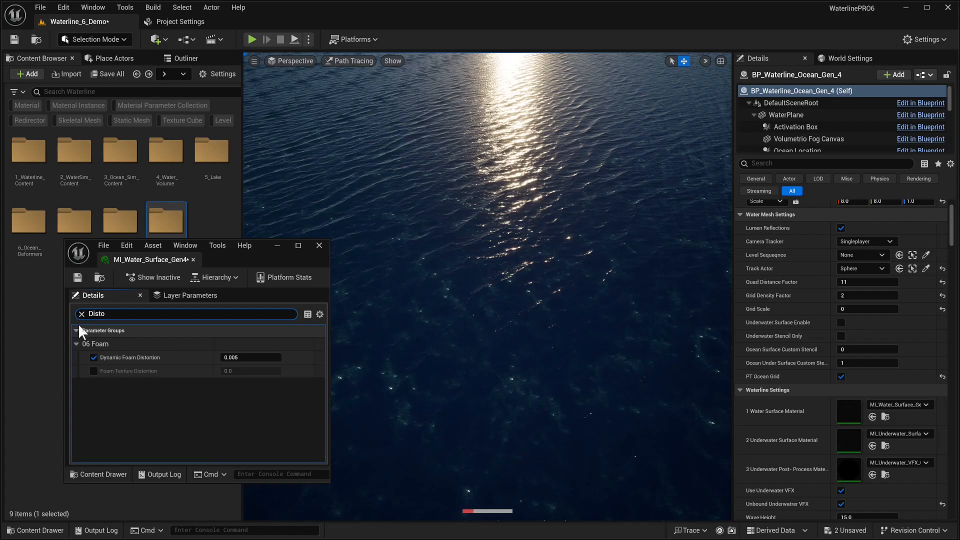
- Filter the material parameters by "GT", enable GT Normals and GT Normal Tile Break, and set GT Normal Samples to 2
{"action": "type", "text": "GT"}
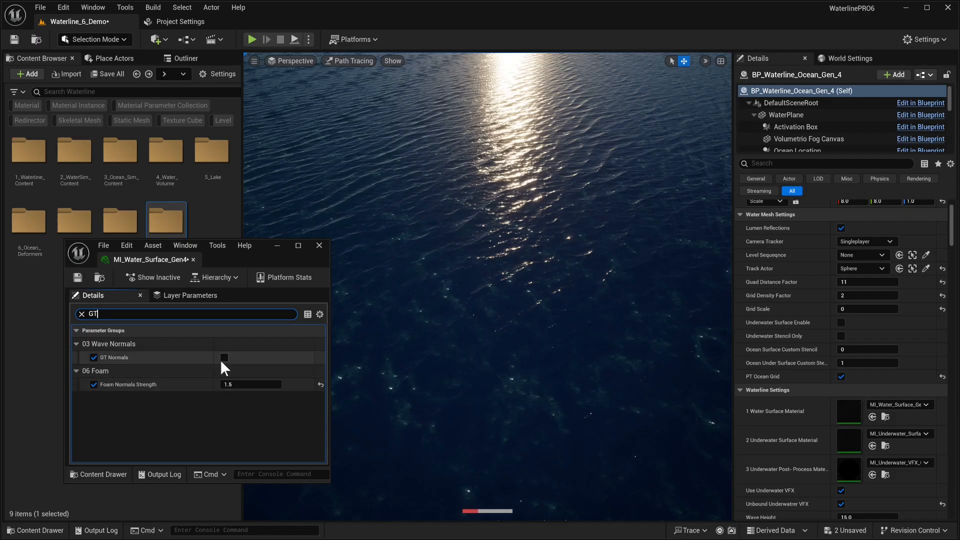
{"action": "left_click", "coordinate": [224, 358]}
{"action": "left_click", "coordinate": [228, 399]}
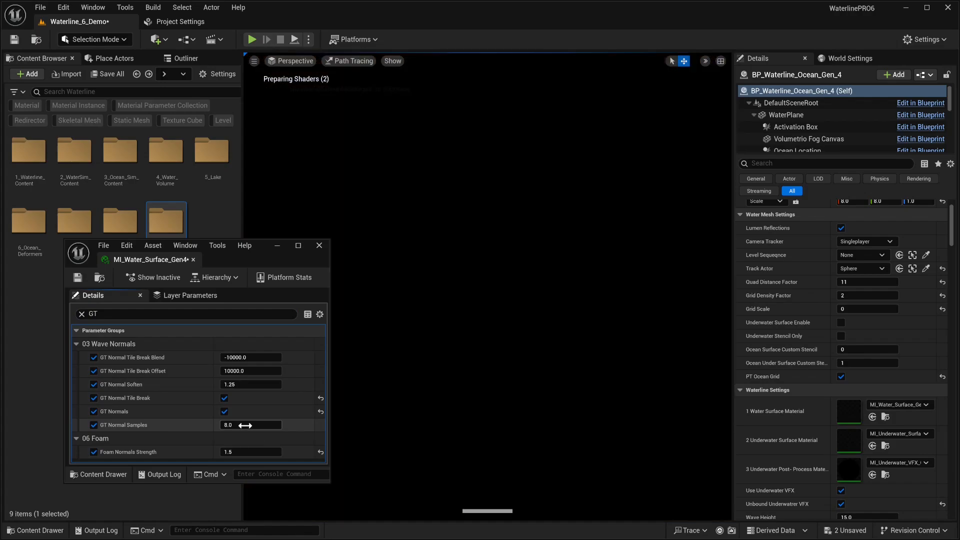
{"action": "left_click", "coordinate": [245, 425]}
{"action": "type", "text": "2"}
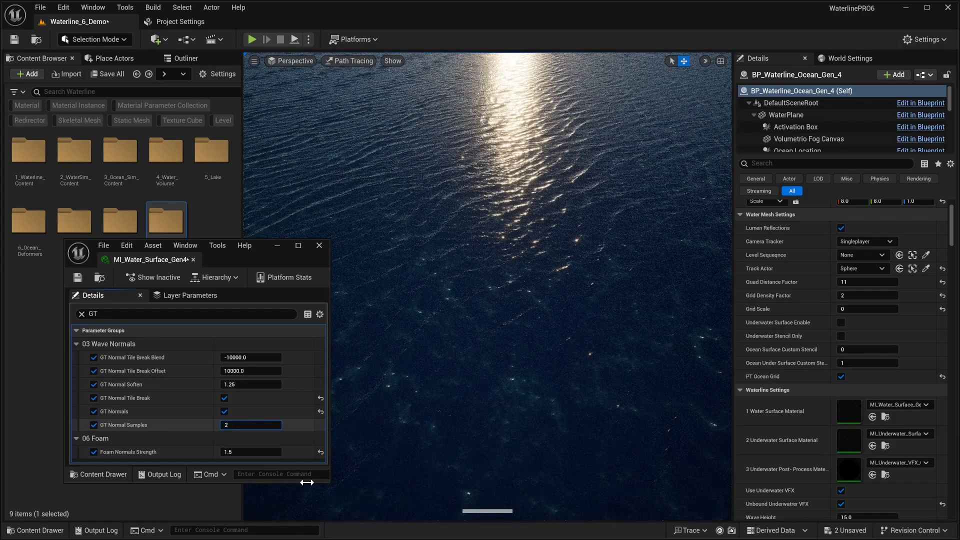
{"action": "key", "text": "Return"}
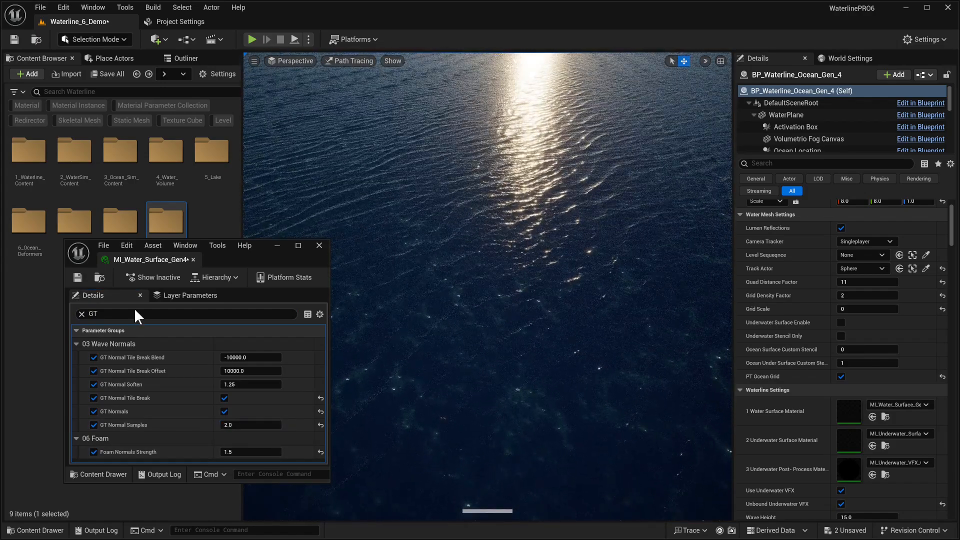
- Filter the water surface material's parameters by "Disto" and set Path Tracing Tile Distort Power to 1.0
{"action": "left_click", "coordinate": [135, 312]}
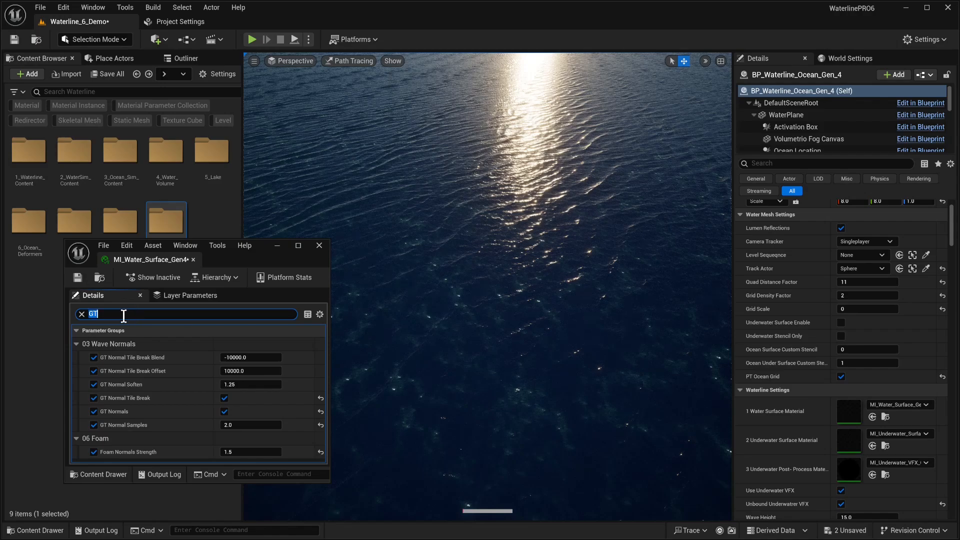
{"action": "type", "text": "Disto"}
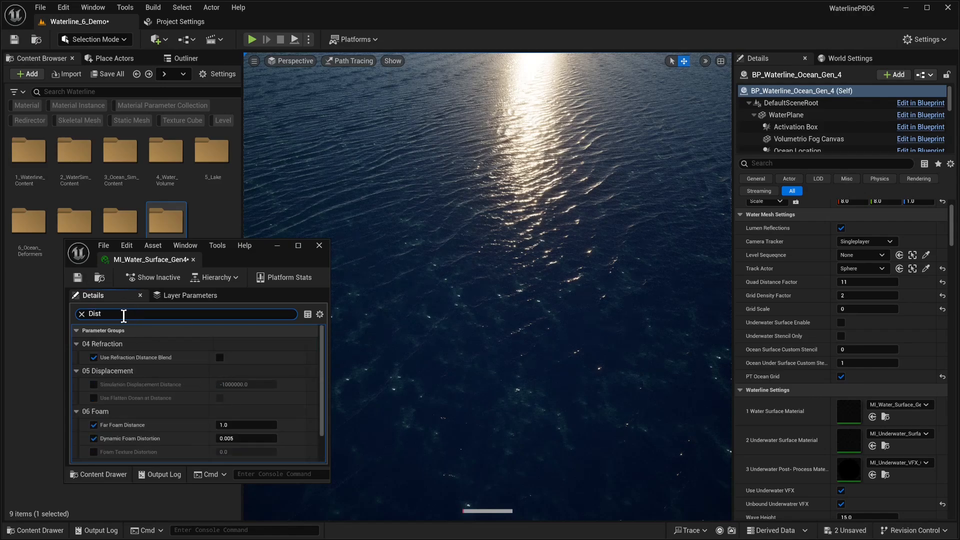
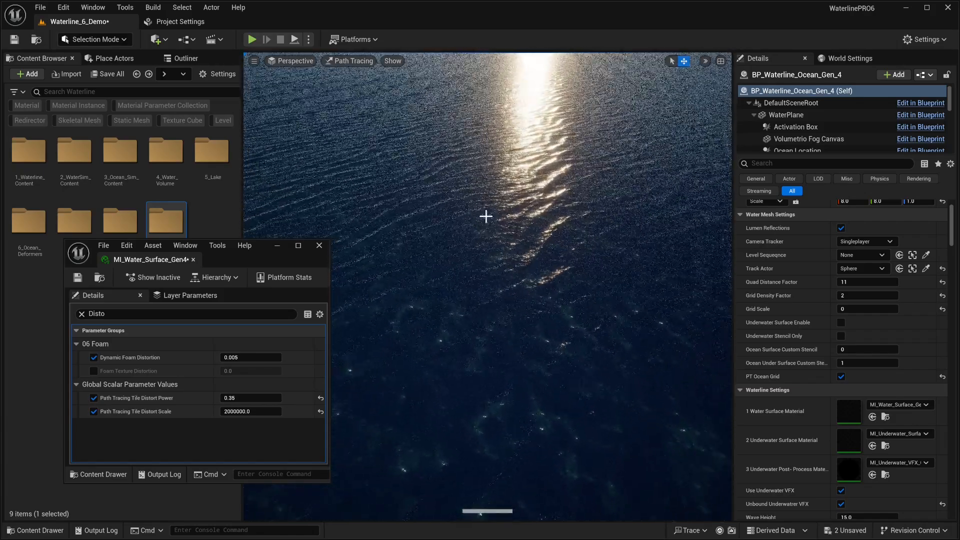
{"action": "scroll", "coordinate": [750, 385], "scroll_direction": "up", "scroll_amount": 2}
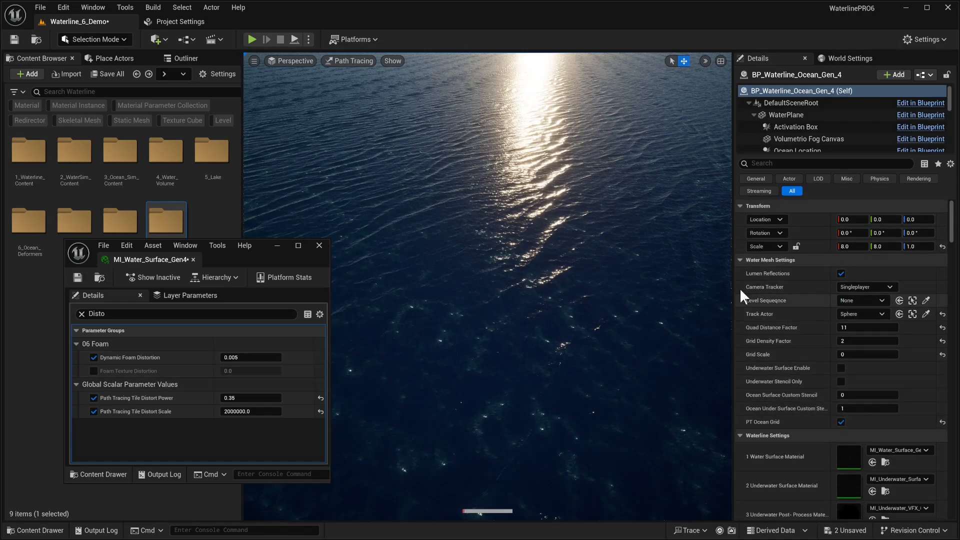
{"action": "left_click", "coordinate": [236, 398]}
{"action": "type", "text": "1.0"}
{"action": "key", "text": "Return"}
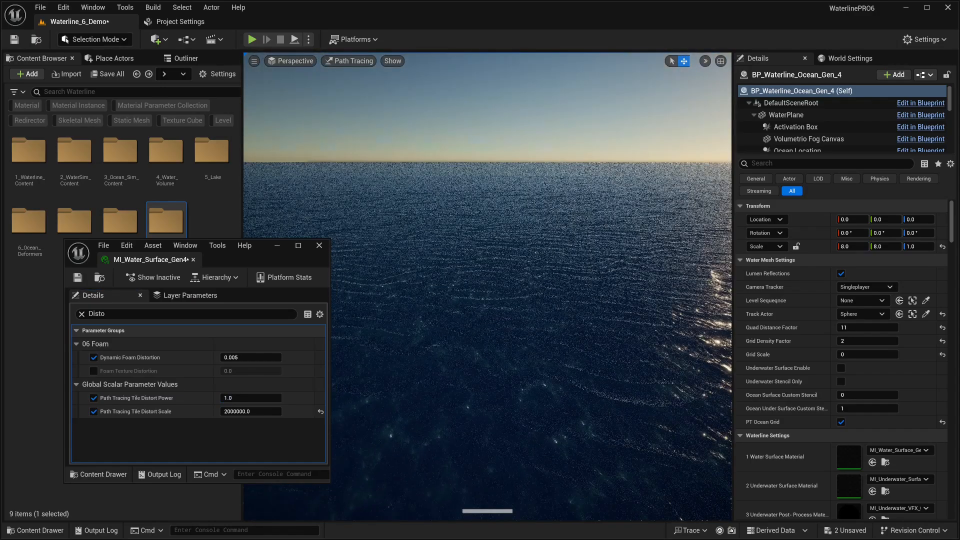
- Set Path Tracing Tile Distort Scale to 200000 and Path Tracing Tile Distort Power to 0.3
{"action": "left_click", "coordinate": [231, 413]}
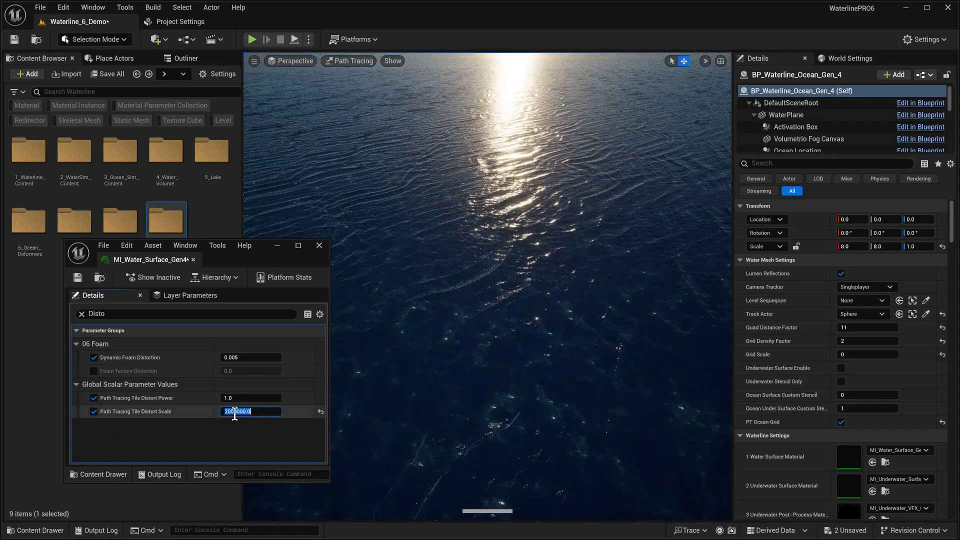
{"action": "key", "text": "BackSpace"}
{"action": "key", "text": "Return"}
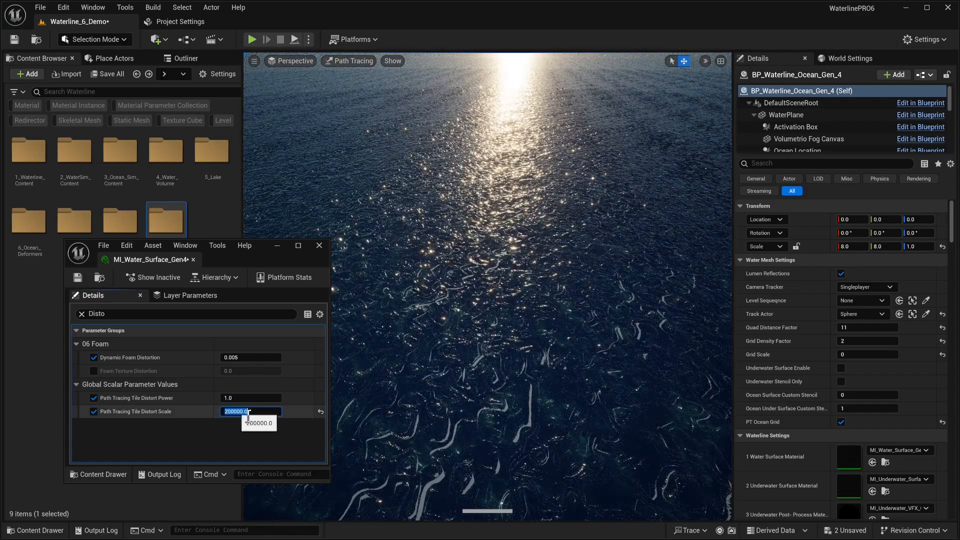
{"action": "left_click", "coordinate": [269, 399]}
{"action": "type", "text": "0.3"}
{"action": "key", "text": "Return"}
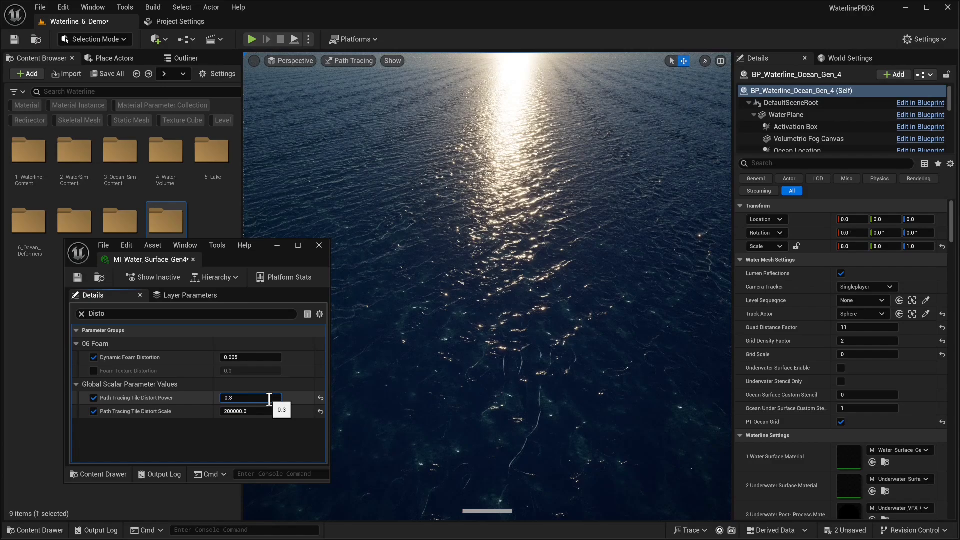
- Try a Path Tracing Tile Distort Power of 0.1, set the Distort Scale to 1000000, and set the Power to 0.5
{"action": "key", "text": "BackSpace"}
{"action": "type", "text": "1"}
{"action": "key", "text": "Tab"}
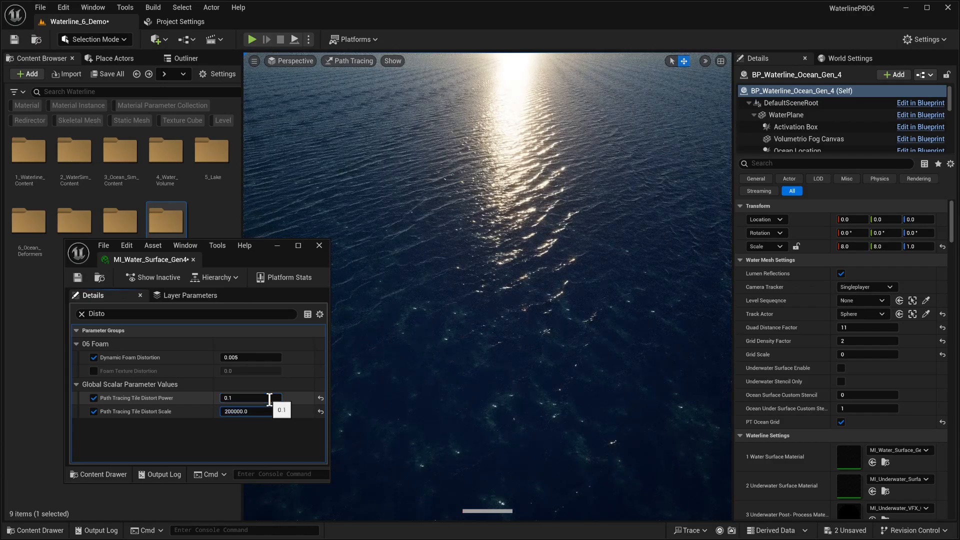
{"action": "type", "text": "0"}
{"action": "key", "text": "Return"}
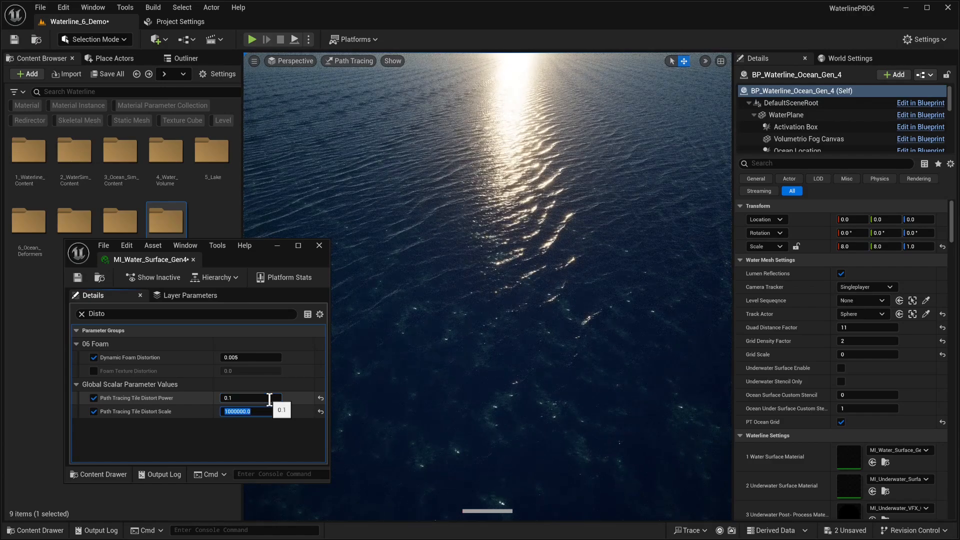
{"action": "type", "text": ".5"}
{"action": "key", "text": "Return"}
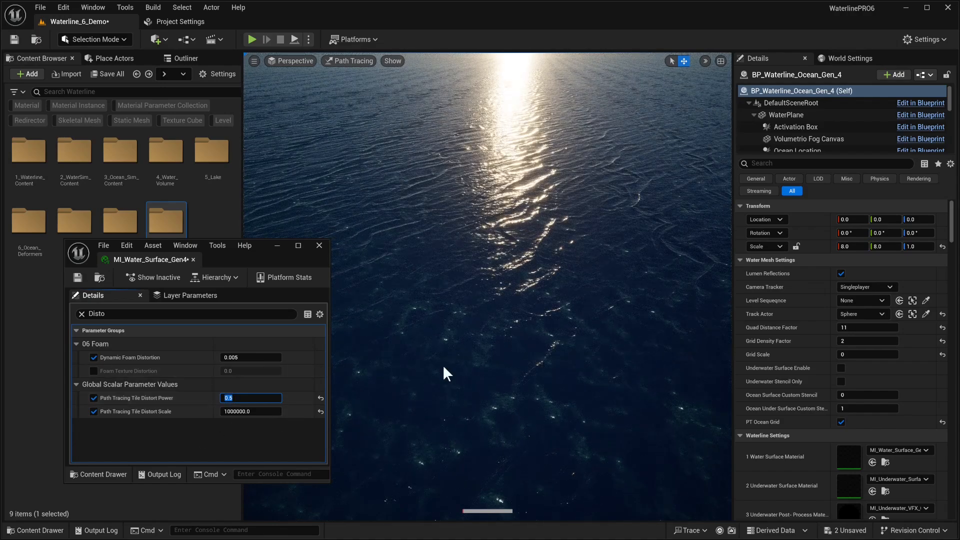
- Filter the material parameters by "GT" and examine the path-traced waves and sun reflections from several heights and angles
{"action": "right_click_drag", "start_coordinate": [443, 367], "coordinate": [460, 385]}
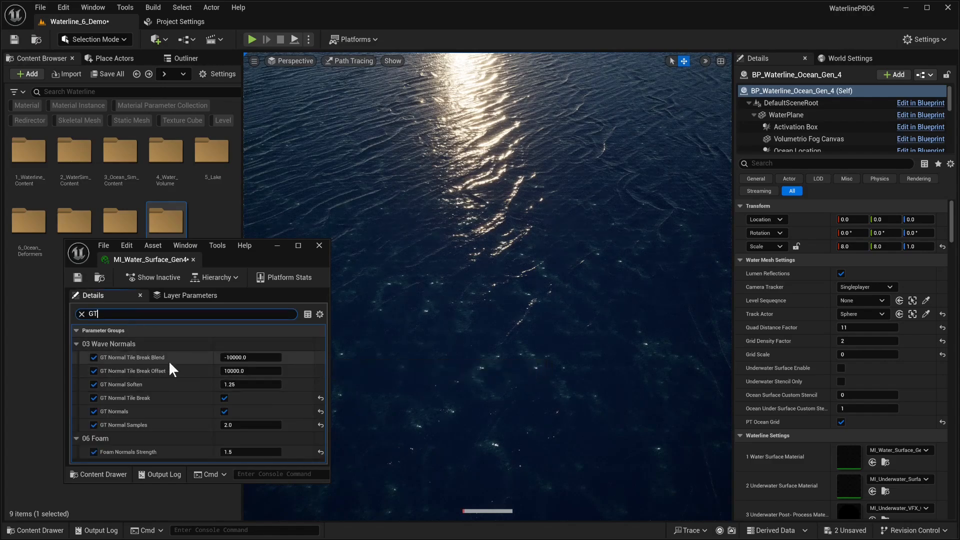
{"action": "right_click_drag", "start_coordinate": [345, 374], "coordinate": [389, 327]}
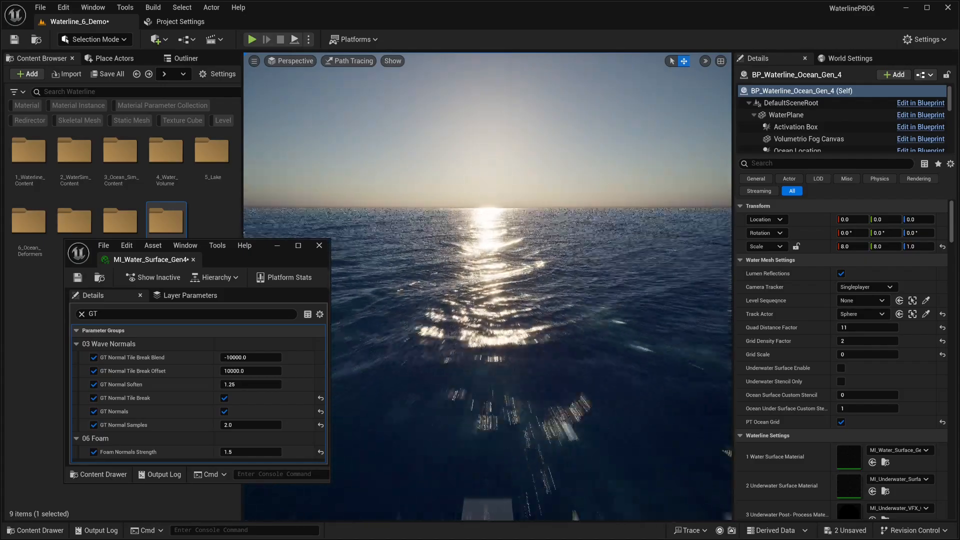
{"action": "key", "text": "w"}
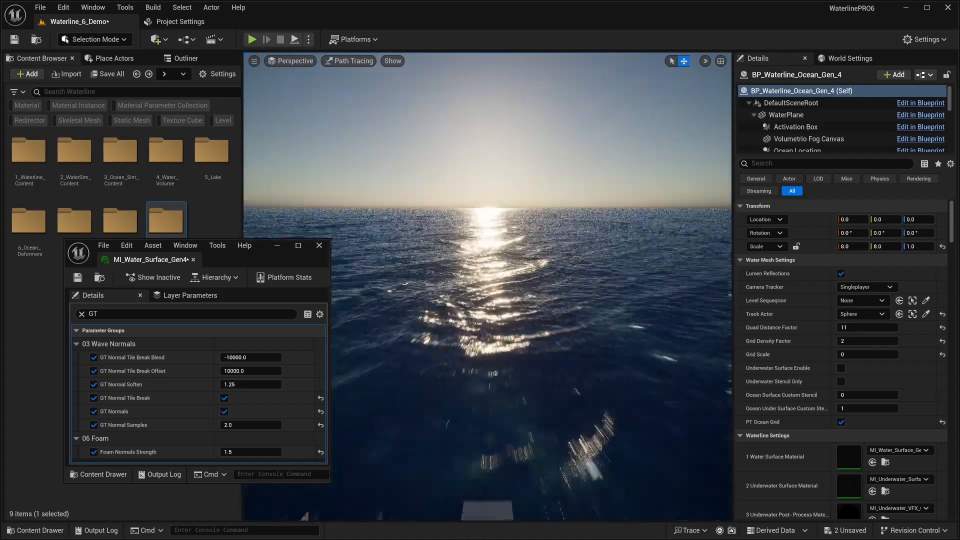
{"action": "right_click_drag", "start_coordinate": [526, 280], "coordinate": [526, 307]}
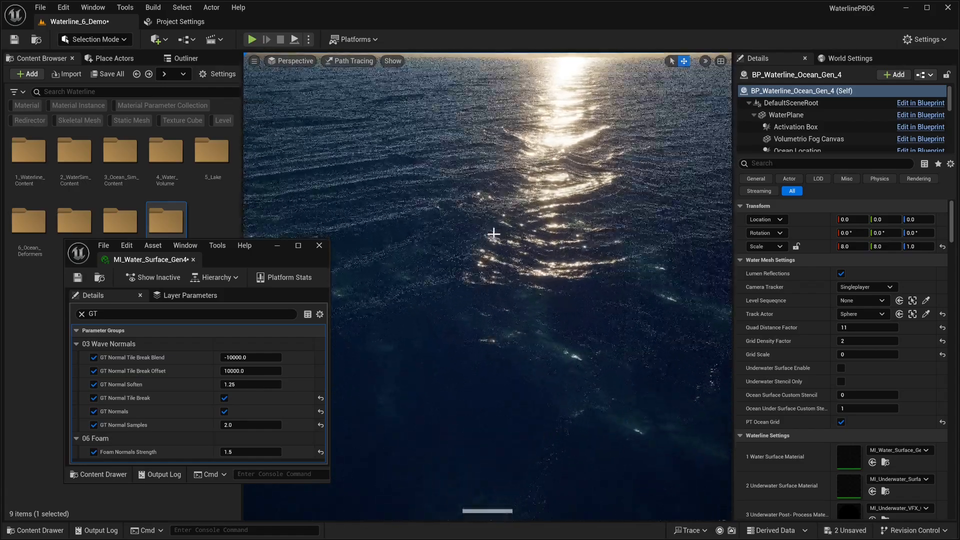
{"action": "right_click_drag", "start_coordinate": [493, 229], "coordinate": [527, 161]}
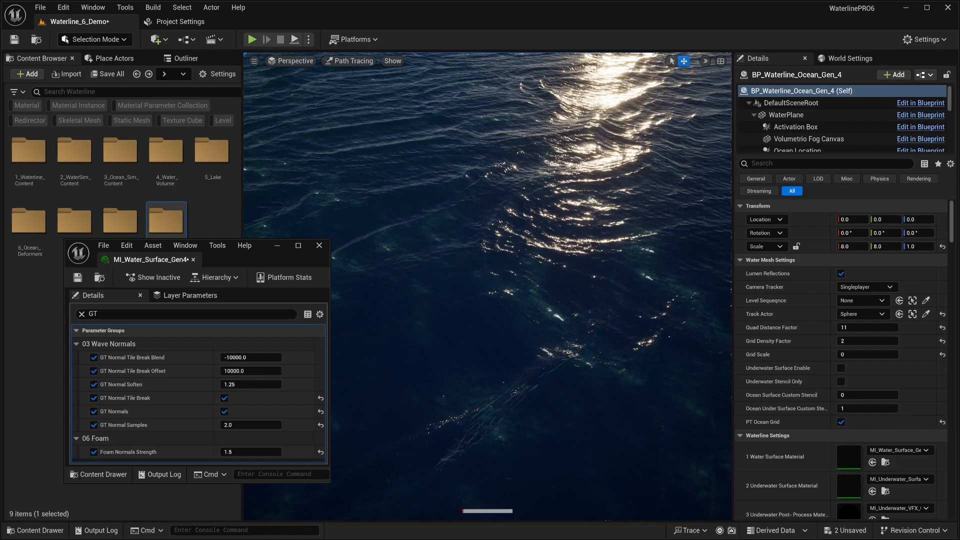
{"action": "right_click_drag", "start_coordinate": [527, 161], "coordinate": [450, 283]}
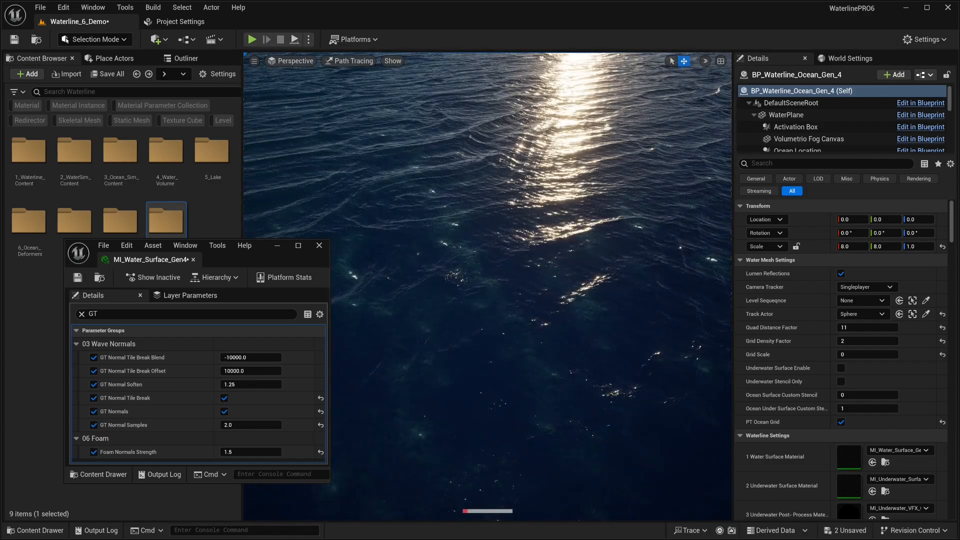
{"action": "right_click_drag", "start_coordinate": [428, 225], "coordinate": [400, 230]}
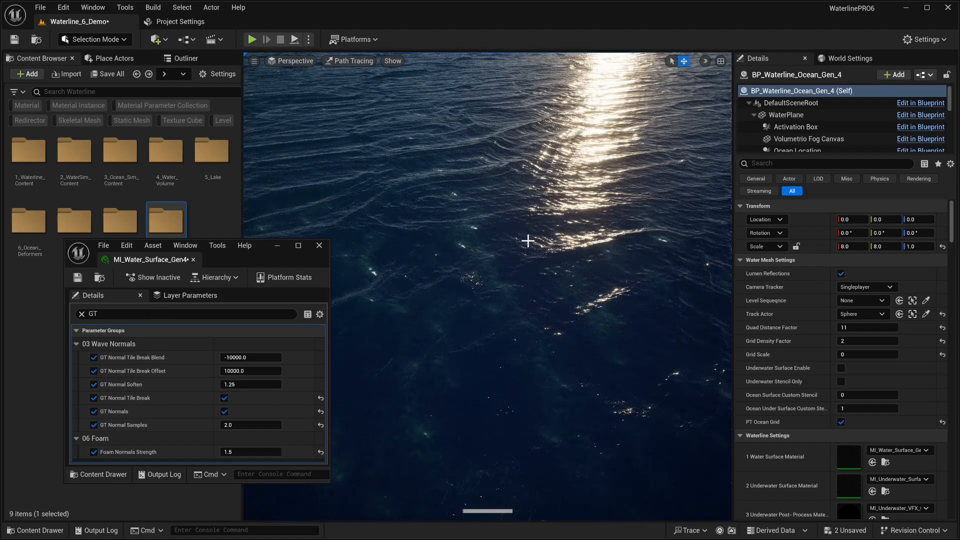
{"action": "right_click_drag", "start_coordinate": [495, 186], "coordinate": [509, 187]}
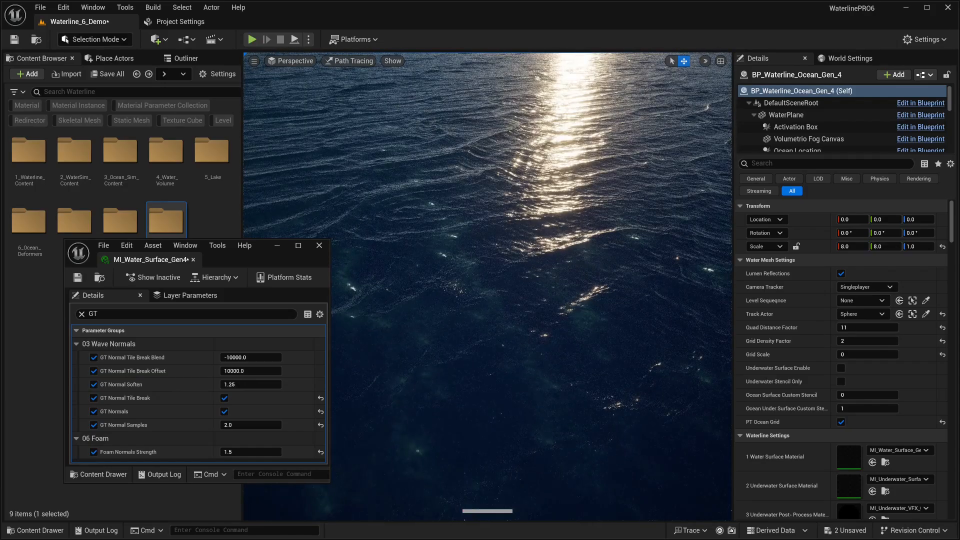
{"action": "mouse_move", "coordinate": [533, 268]}
{"action": "right_mouse_down"}
{"action": "mouse_move", "coordinate": [528, 276]}
{"action": "mouse_move", "coordinate": [533, 268]}
{"action": "right_mouse_up"}
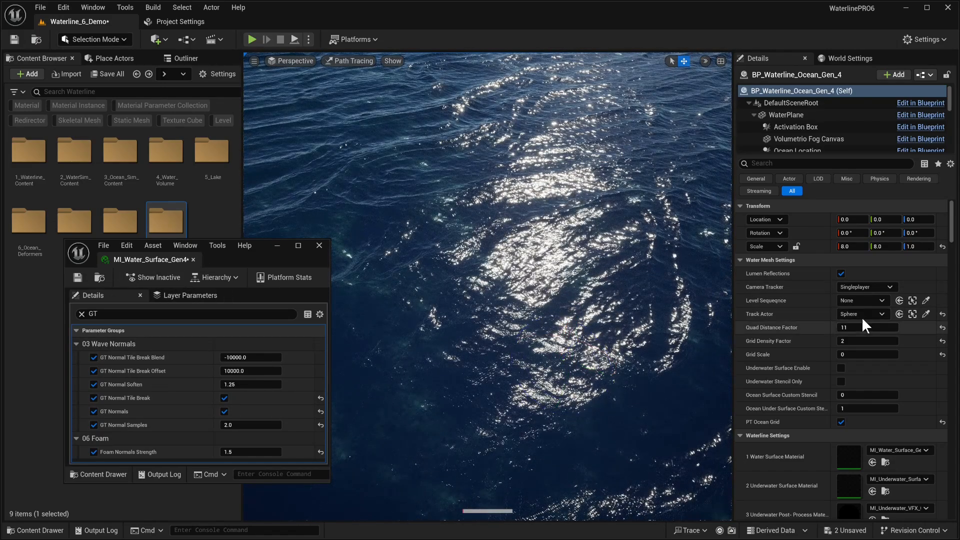
- Set the ocean actor's Grid Density Factor to 0 in the Water Mesh Settings
{"action": "scroll", "coordinate": [815, 418], "scroll_direction": "down", "scroll_amount": 4}
{"action": "right_click_drag", "start_coordinate": [696, 364], "coordinate": [658, 410]}
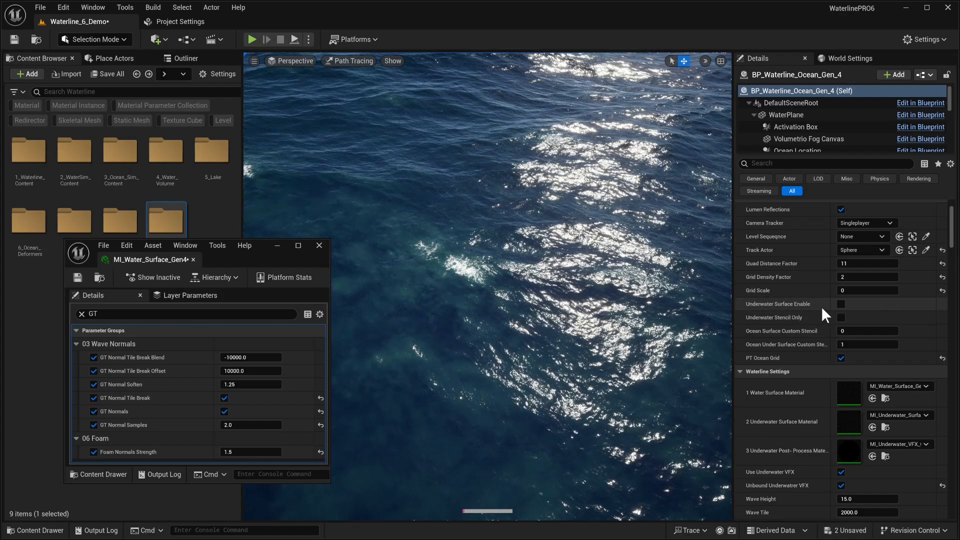
{"action": "left_click", "coordinate": [862, 277]}
{"action": "type", "text": "0"}
{"action": "key", "text": "Return"}
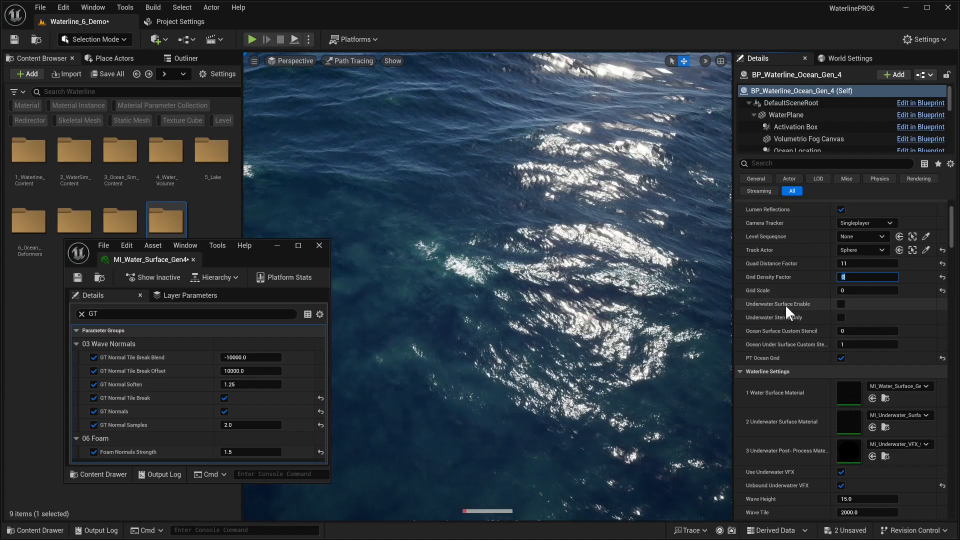
- Turn on Underwater Surface Enable and Underwater Stencil Only for the ocean, and inspect the water surface towards the horizon
{"action": "left_click", "coordinate": [841, 304]}
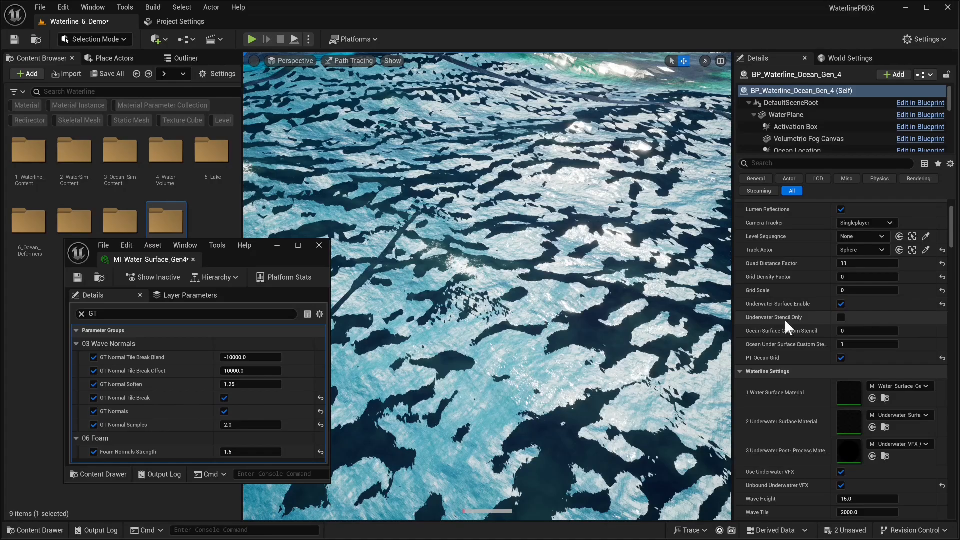
{"action": "left_click", "coordinate": [841, 317]}
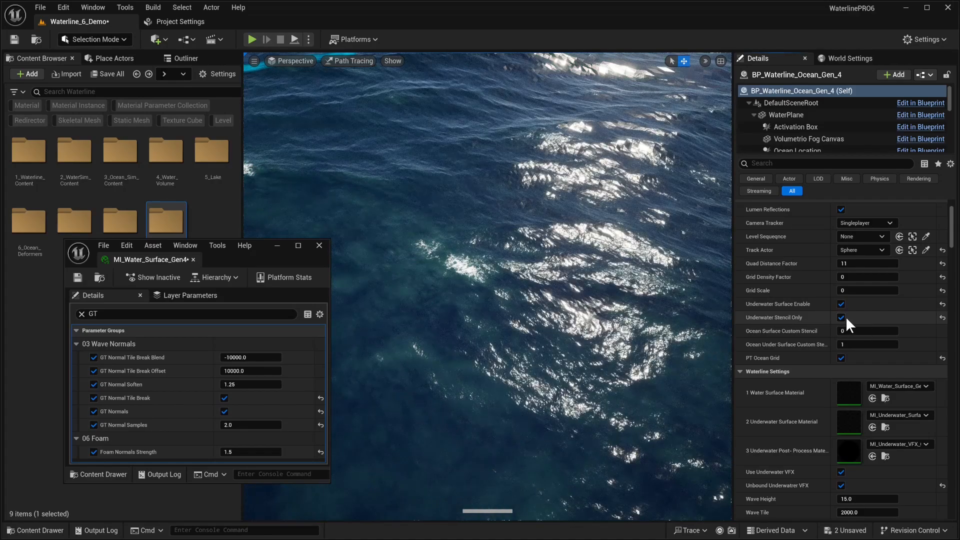
{"action": "right_click_drag", "start_coordinate": [531, 272], "coordinate": [500, 272]}
{"action": "right_click_drag", "start_coordinate": [552, 207], "coordinate": [540, 235]}
{"action": "right_click_drag", "start_coordinate": [465, 175], "coordinate": [480, 150]}
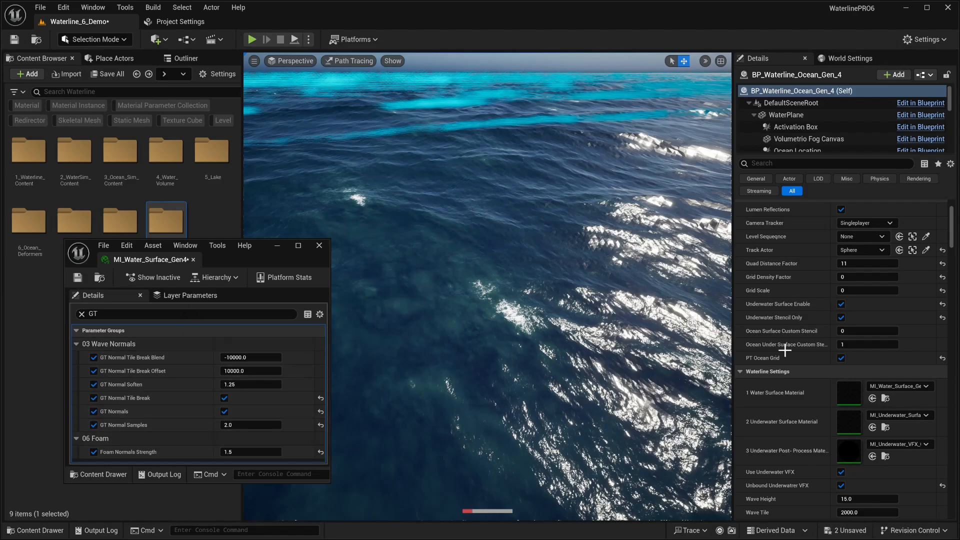
- Open the ocean's underwater surface material, filter its parameters by "GT", and enable GT Normal Tile Break and GT Normals
{"action": "double_click", "coordinate": [847, 420]}
{"action": "left_click", "coordinate": [173, 315]}
{"action": "type", "text": "G"}
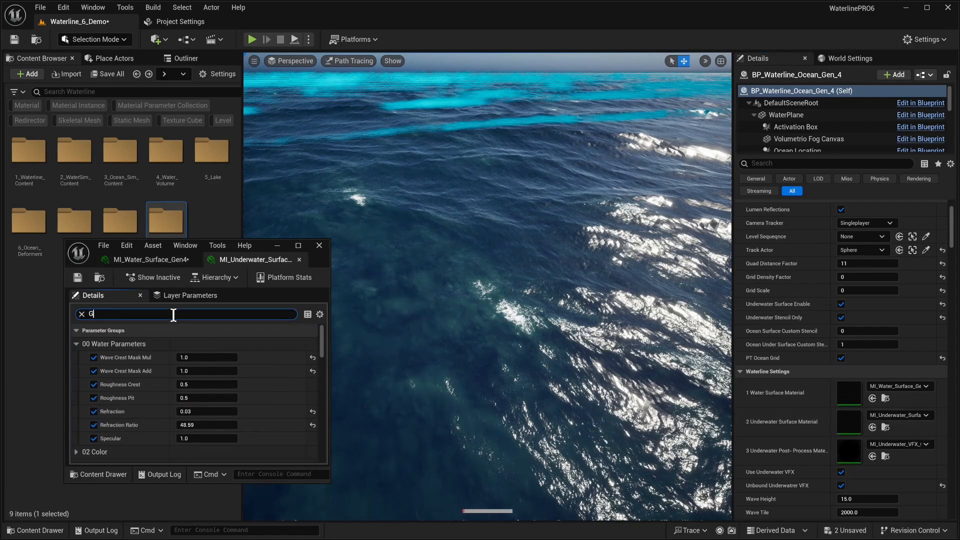
{"action": "type", "text": "T"}
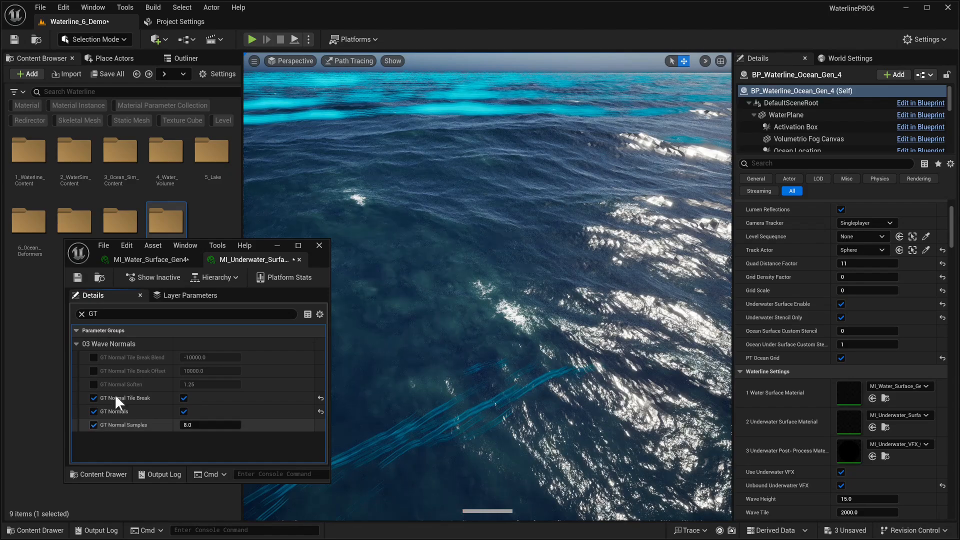
- Compare the GT normal settings with the water surface material and set the underwater material's GT Normal Samples to 2
{"action": "left_click", "coordinate": [153, 259]}
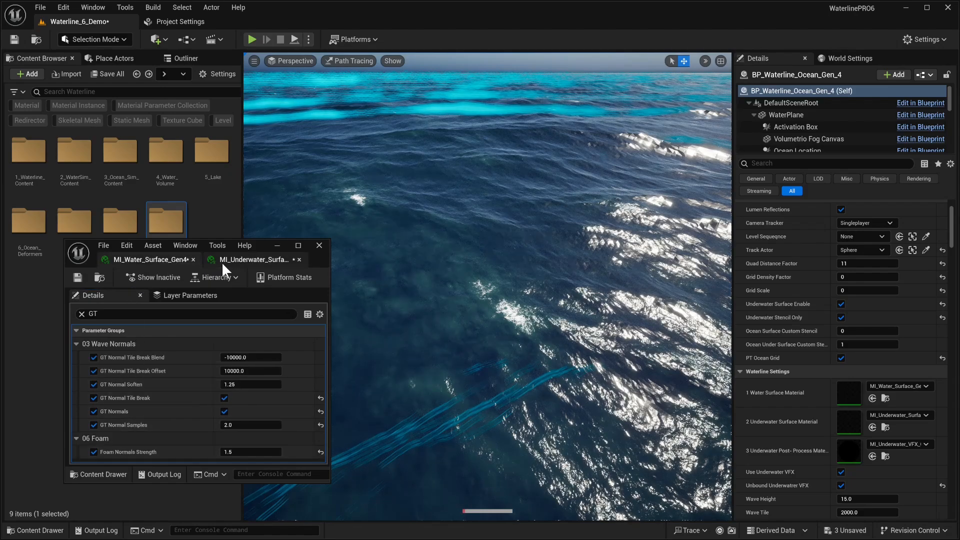
{"action": "left_click", "coordinate": [250, 259]}
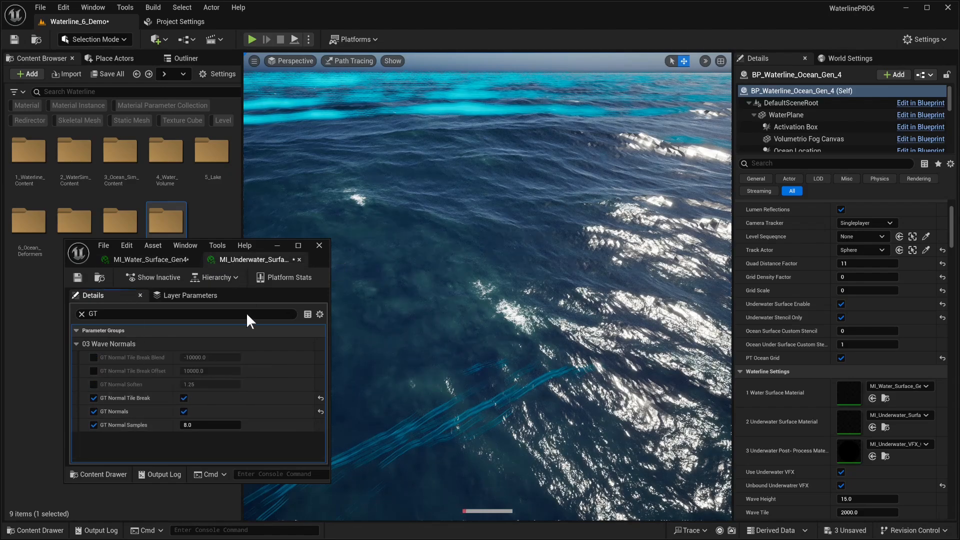
{"action": "left_click", "coordinate": [233, 426]}
{"action": "type", "text": "2"}
{"action": "key", "text": "Return"}
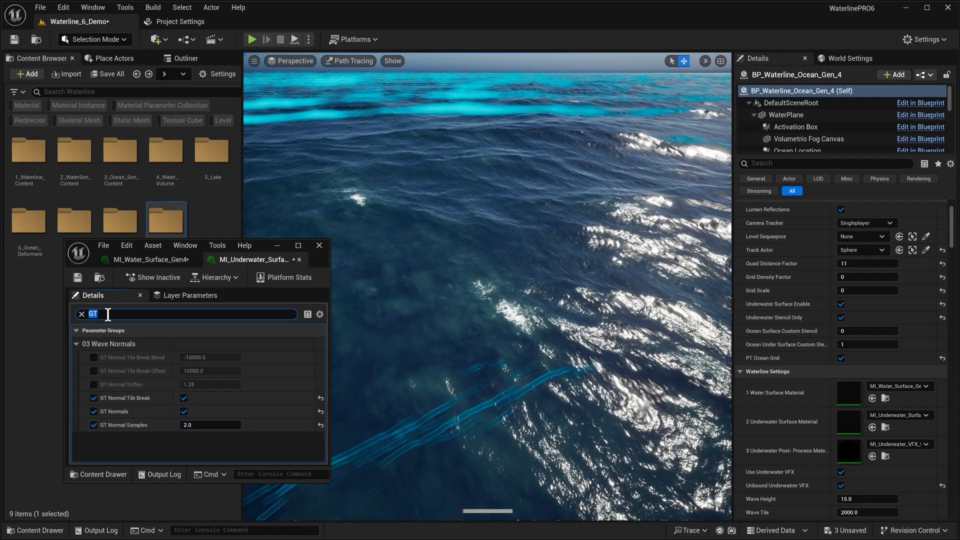
- Filter the underwater surface material by "Dis" and the water surface material by "Dist" to compare their path tracing tile distortion values
{"action": "type", "text": "Dis"}
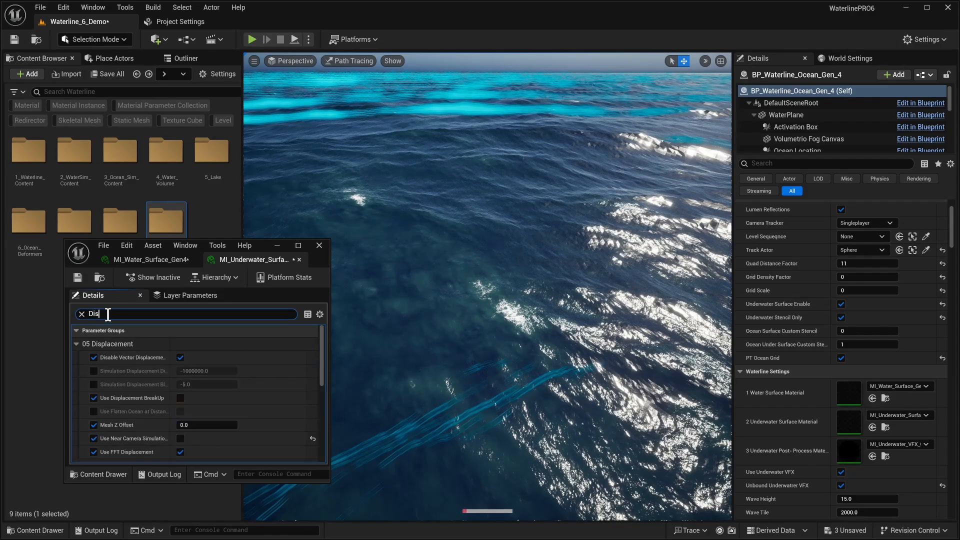
{"action": "scroll", "coordinate": [204, 343], "scroll_direction": "down", "scroll_amount": 3}
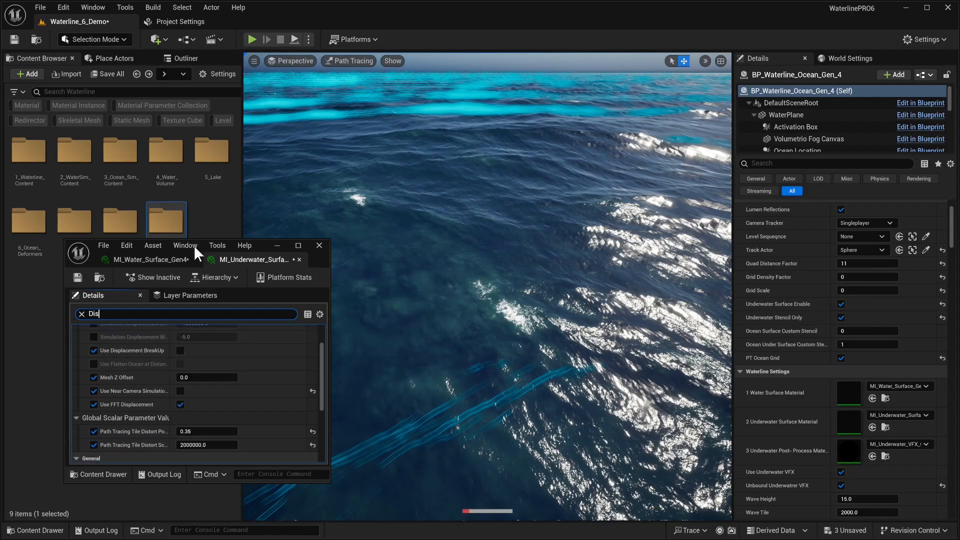
{"action": "left_click", "coordinate": [150, 260]}
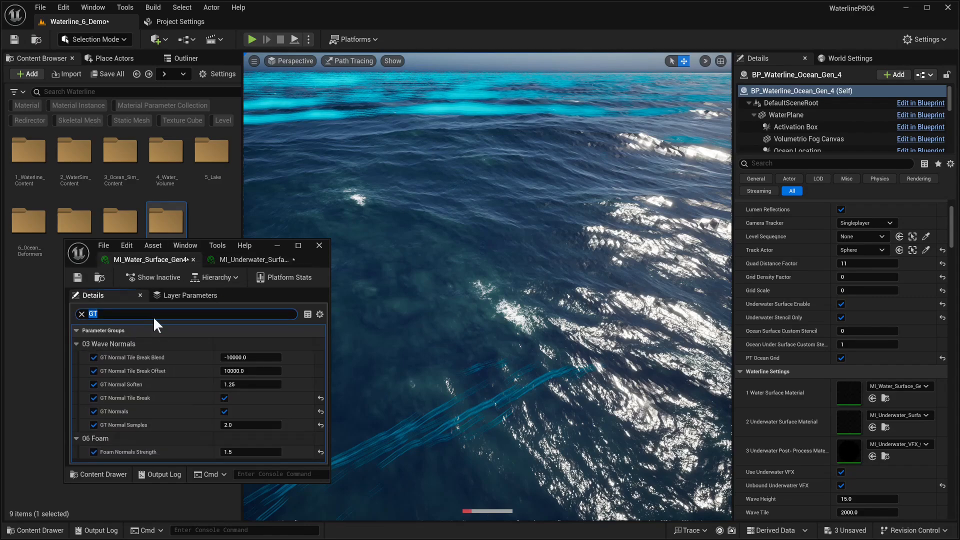
{"action": "type", "text": "Dis"}
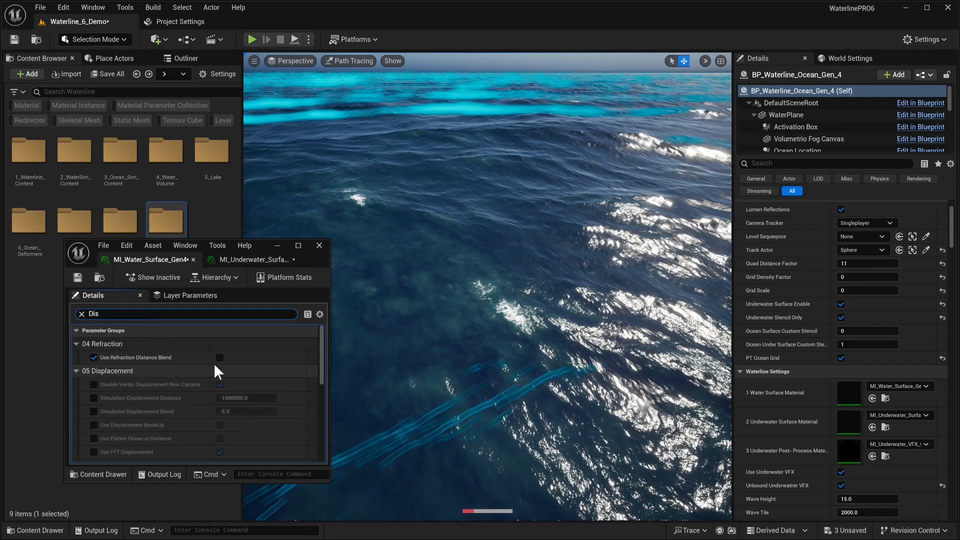
{"action": "type", "text": "t"}
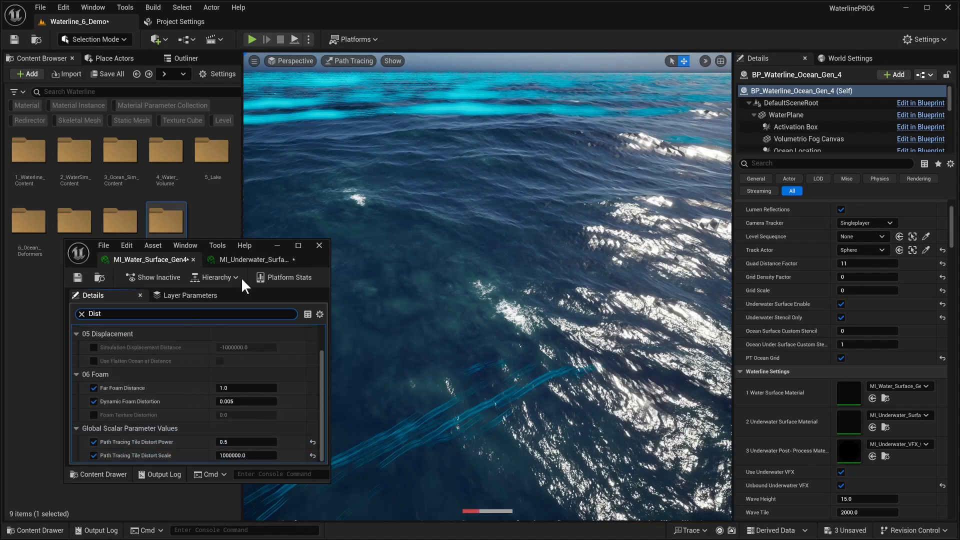
- Set the underwater surface material's Path Tracing Tile Distort Scale to 1000000 and its Path Tracing Tile Distort Power to 0.5
{"action": "left_click", "coordinate": [248, 259]}
{"action": "left_click", "coordinate": [190, 445]}
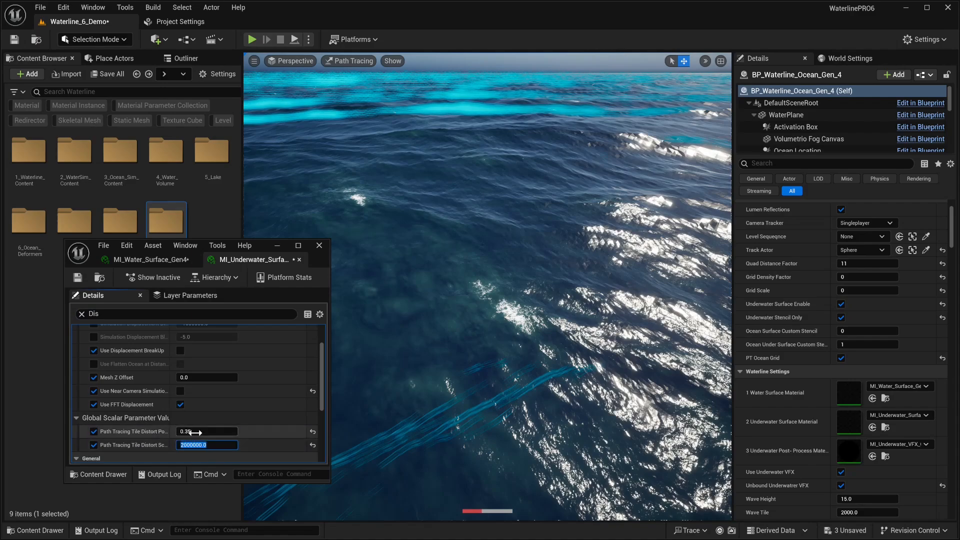
{"action": "left_click", "coordinate": [234, 442]}
{"action": "key", "text": "Return"}
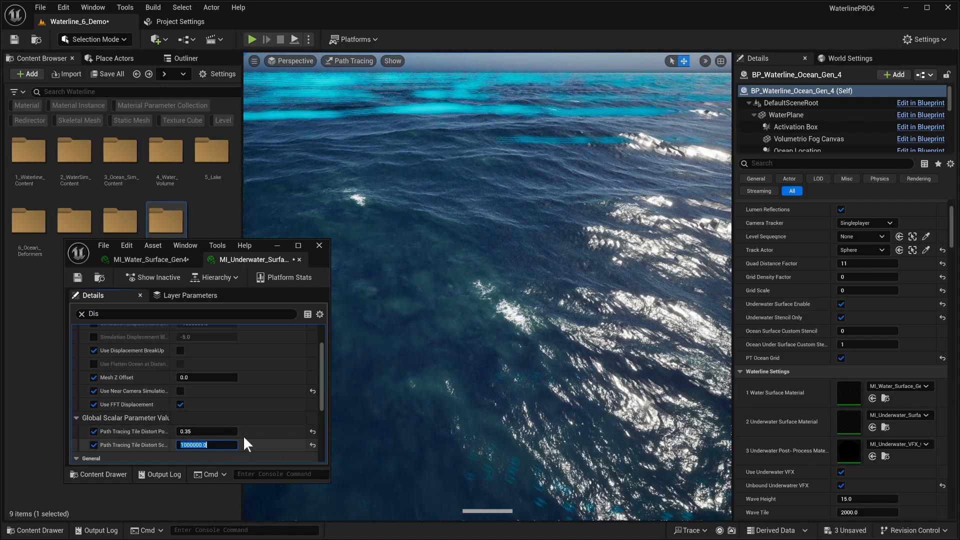
{"action": "left_click", "coordinate": [220, 432]}
{"action": "type", "text": "0.5"}
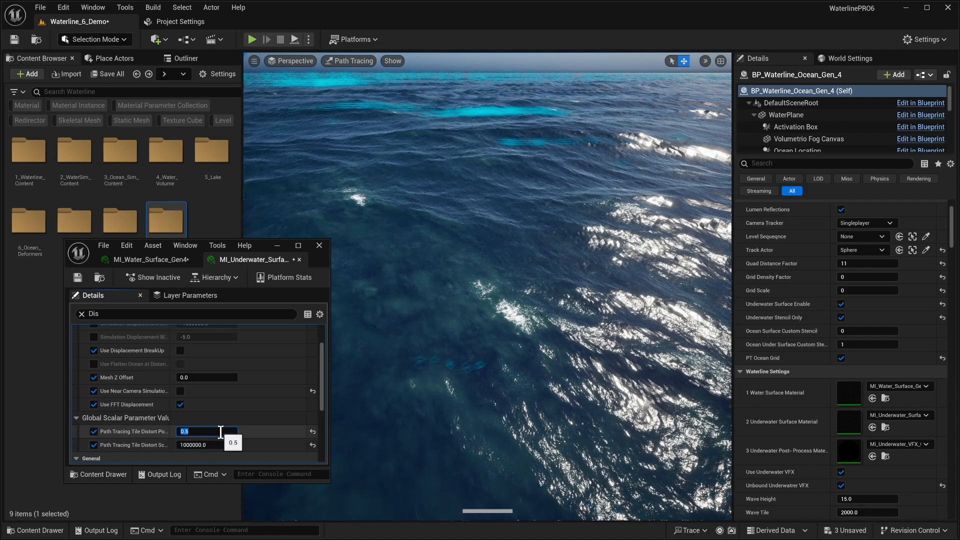
{"action": "key", "text": "Return"}
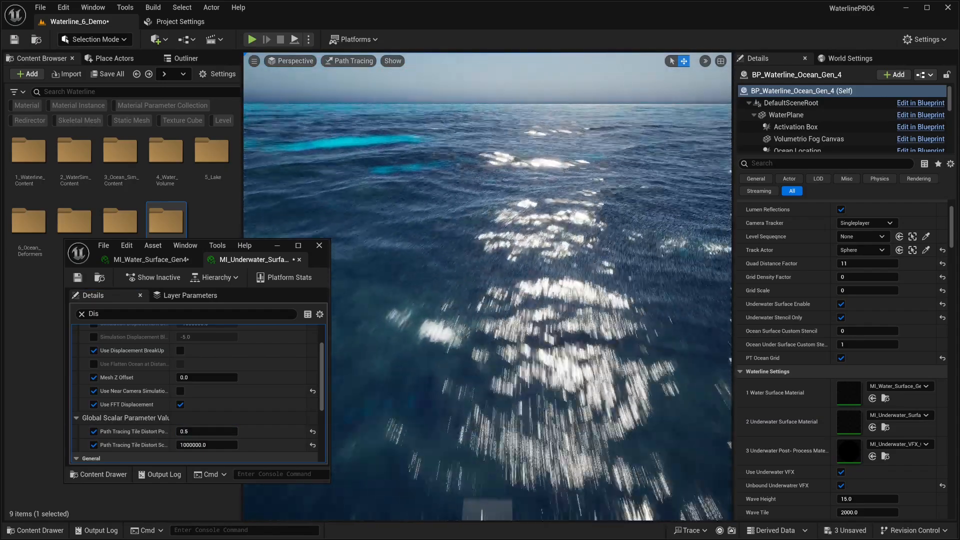
- Filter the underwater surface material's parameters by "Path" and enable Path Tracer Water
{"action": "scroll", "coordinate": [251, 367], "scroll_direction": "down", "scroll_amount": 1}
{"action": "scroll", "coordinate": [252, 367], "scroll_direction": "up", "scroll_amount": 2}
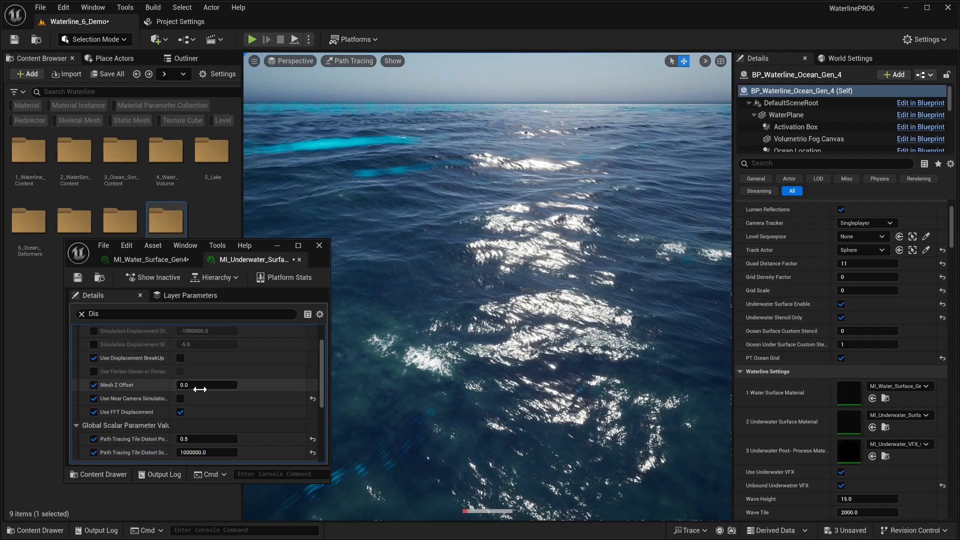
{"action": "left_click", "coordinate": [169, 315]}
{"action": "type", "text": "Path"}
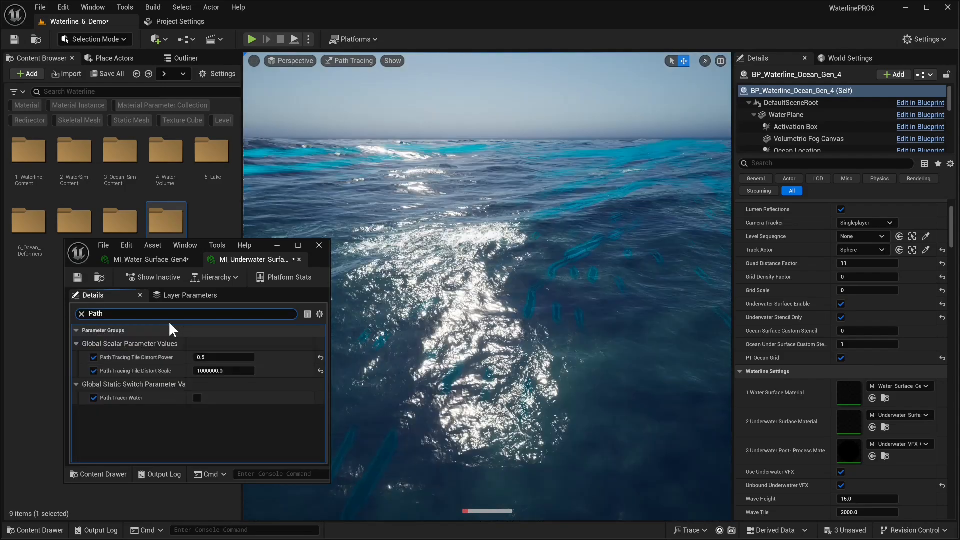
{"action": "left_click", "coordinate": [197, 398]}
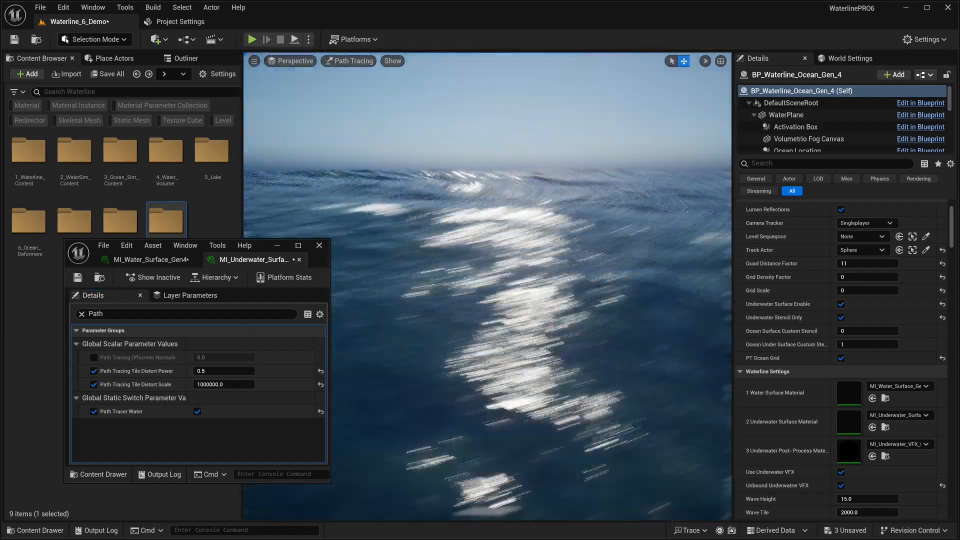
{"action": "left_click", "coordinate": [172, 259]}
{"action": "left_click", "coordinate": [235, 259]}
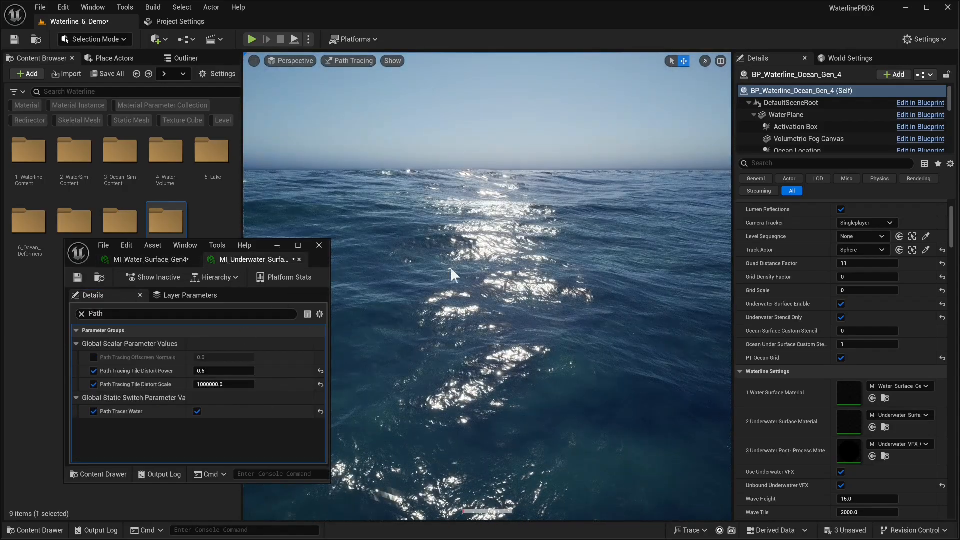
- Go below the water surface and filter the underwater surface material's parameters by "mesh"
{"action": "right_click_drag", "start_coordinate": [645, 350], "coordinate": [585, 350]}
{"action": "key", "text": "w"}
{"action": "mouse_move", "coordinate": [508, 262]}
{"action": "right_mouse_down"}
{"action": "mouse_move", "coordinate": [508, 210]}
{"action": "mouse_move", "coordinate": [508, 261]}
{"action": "right_mouse_up"}
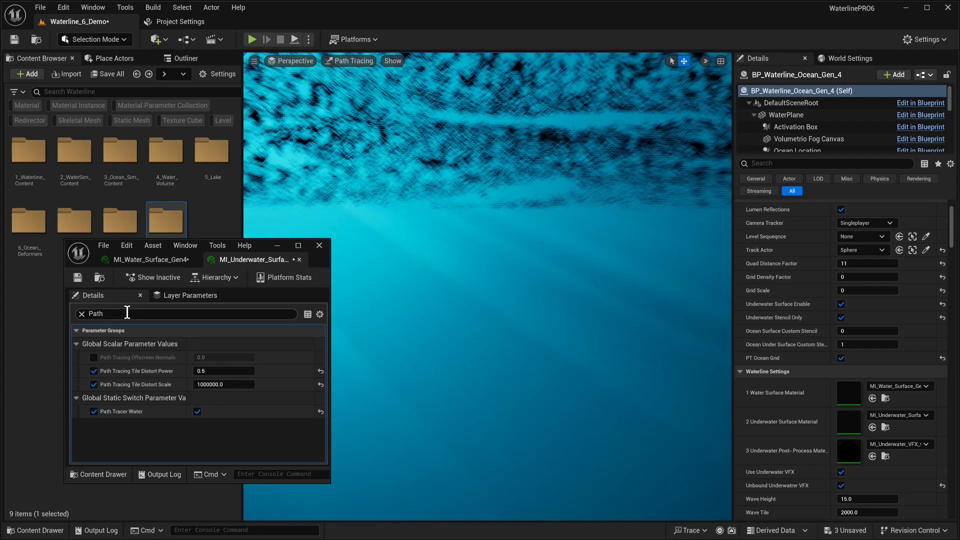
{"action": "left_click", "coordinate": [81, 314]}
{"action": "type", "text": "mesh"}
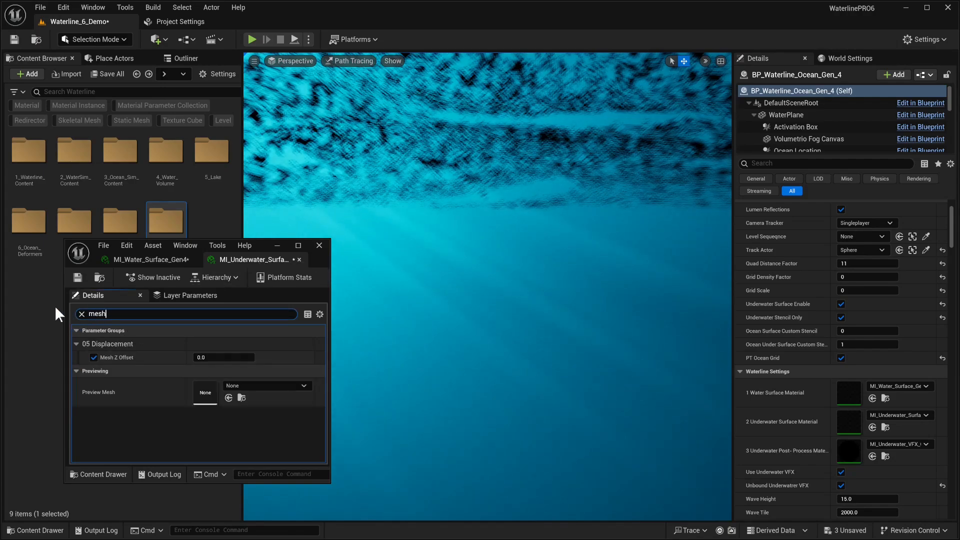
- Try small negative Mesh Z Offset values, including -0.012 and -0.044, on the underwater surface material
{"action": "left_click", "coordinate": [217, 357]}
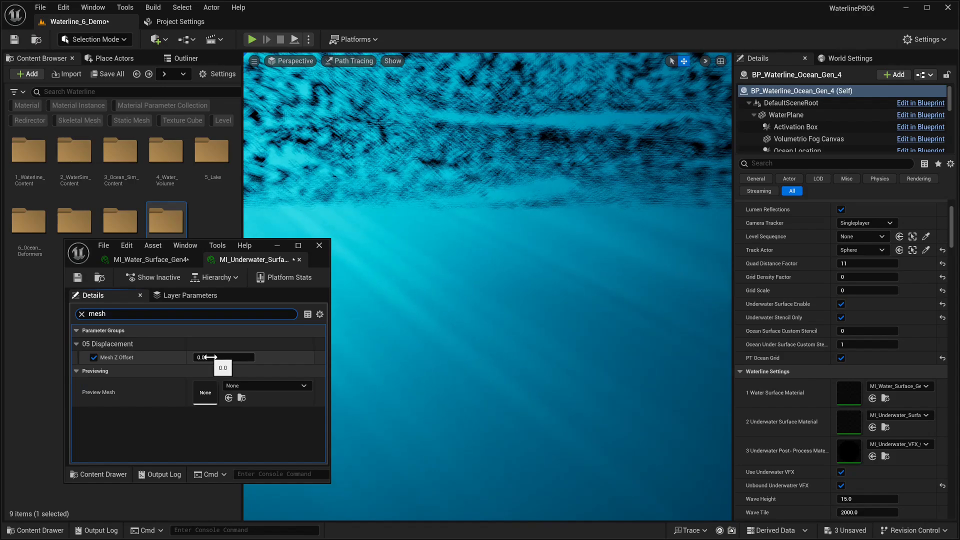
{"action": "type", "text": "0.08"}
{"action": "key", "text": "ctrl+a"}
{"action": "type", "text": "-0.012"}
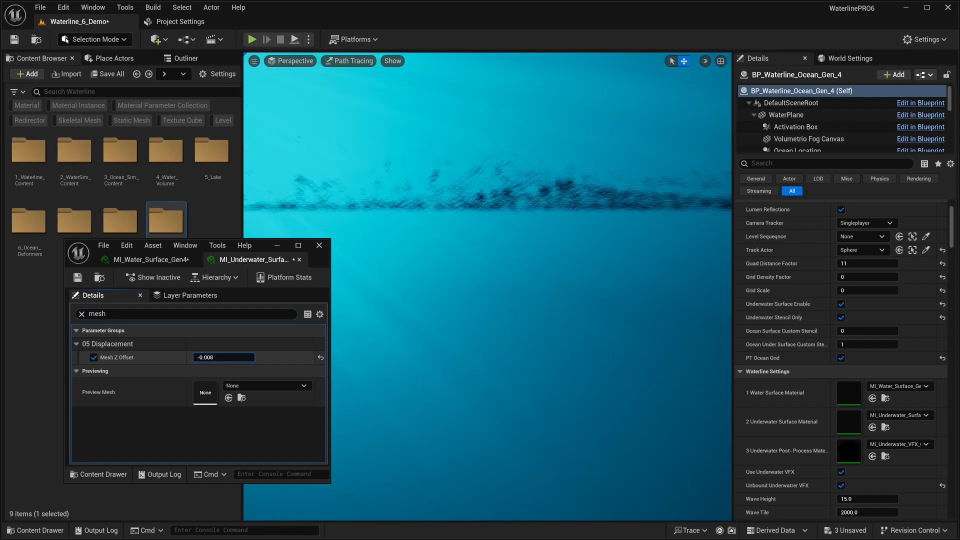
{"action": "key", "text": "Return"}
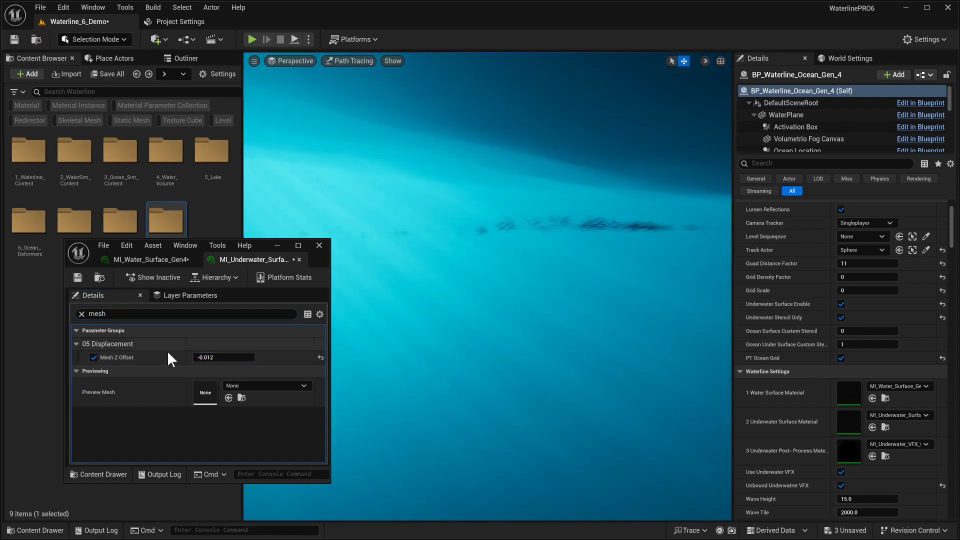
{"action": "left_click", "coordinate": [215, 357]}
{"action": "type", "text": "-0.044"}
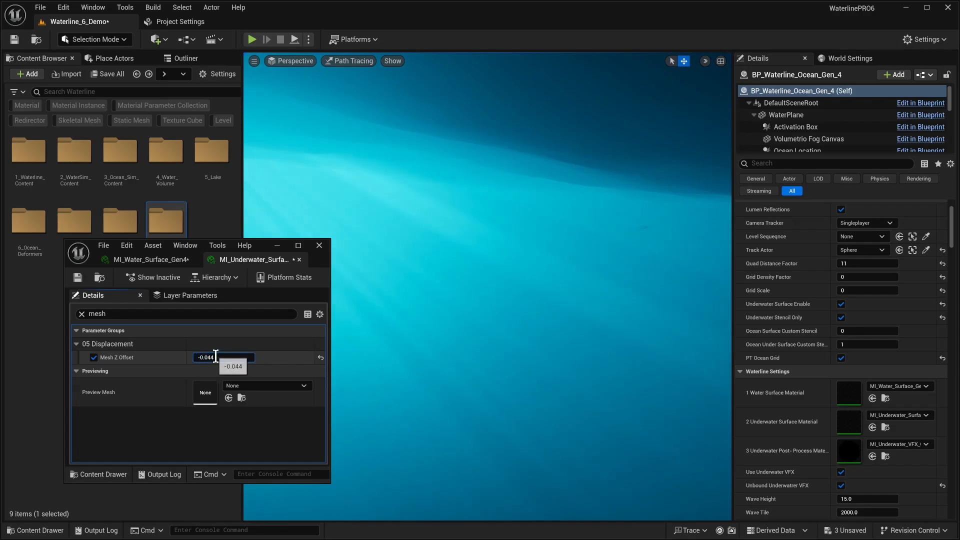
{"action": "key", "text": "Return"}
- Set the underwater surface material's Mesh Z Offset to -1
{"action": "left_click", "coordinate": [221, 357]}
{"action": "type", "text": "-1"}
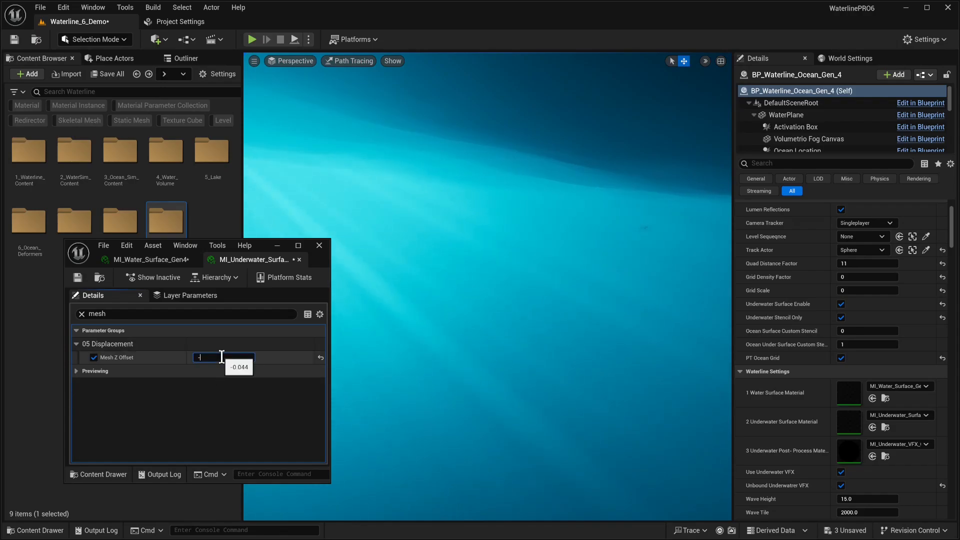
{"action": "key", "text": "Return"}
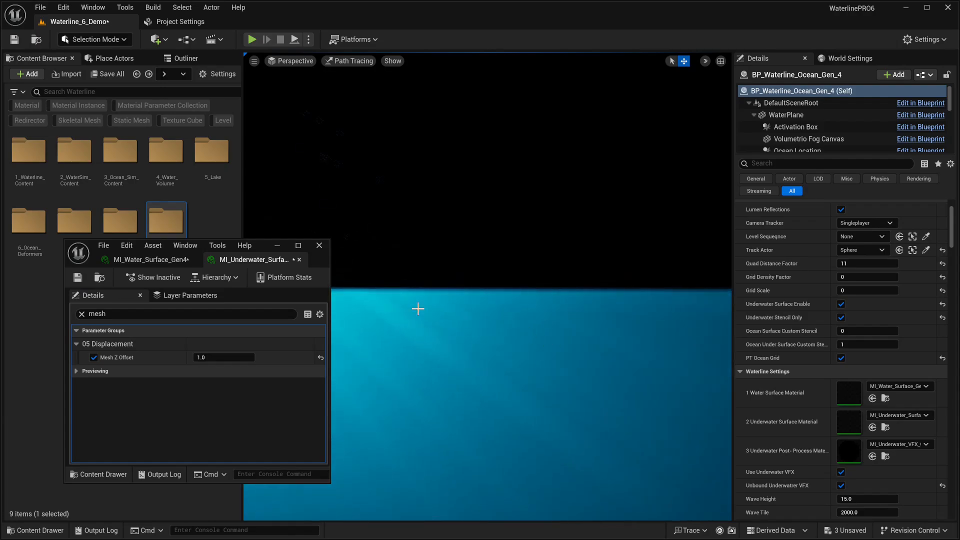
{"action": "left_click", "coordinate": [215, 357]}
{"action": "key", "text": "Return"}
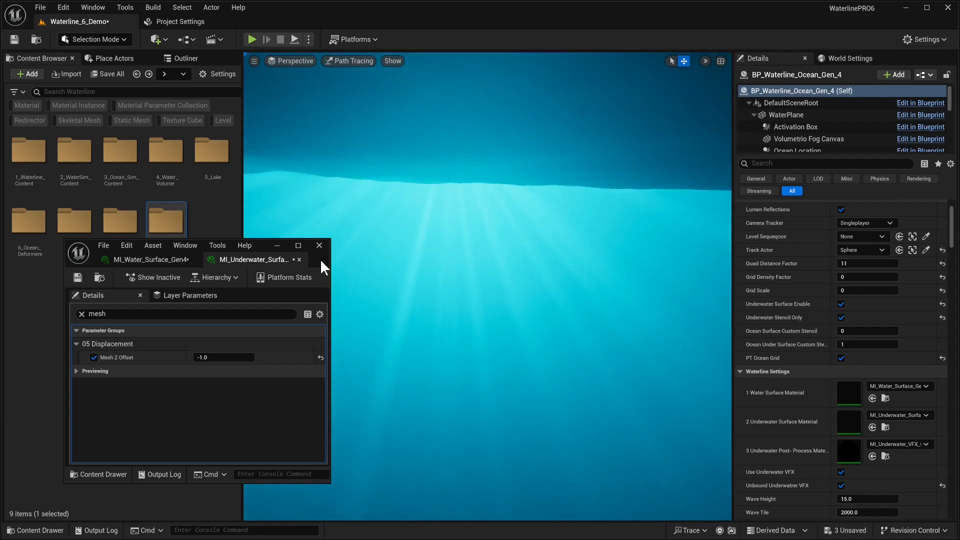
- Inspect the underwater light rays, and review the Anisotropy and other scalar parameters of the ocean's underwater post-process material
{"action": "right_click_drag", "start_coordinate": [471, 298], "coordinate": [515, 322]}
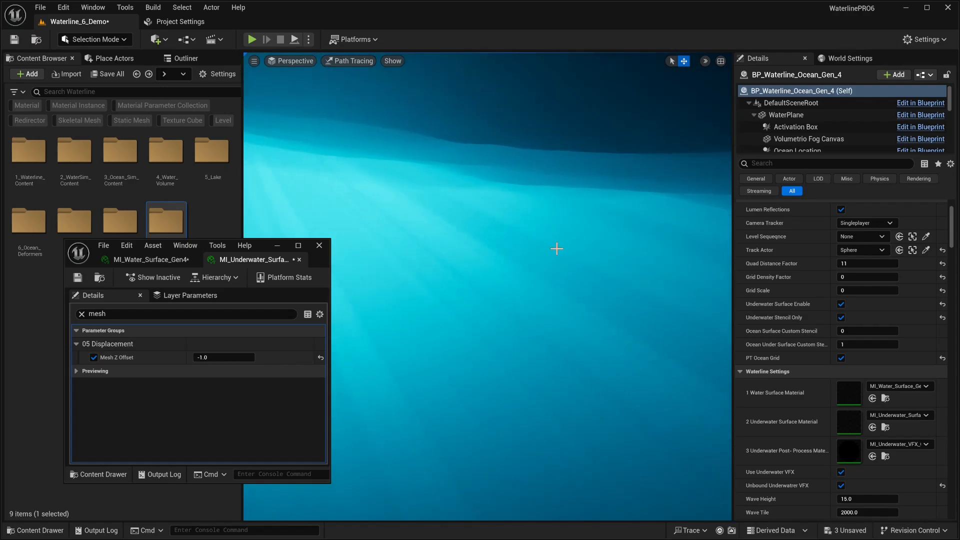
{"action": "right_click_drag", "start_coordinate": [440, 217], "coordinate": [385, 220]}
{"action": "right_click_drag", "start_coordinate": [538, 279], "coordinate": [459, 225]}
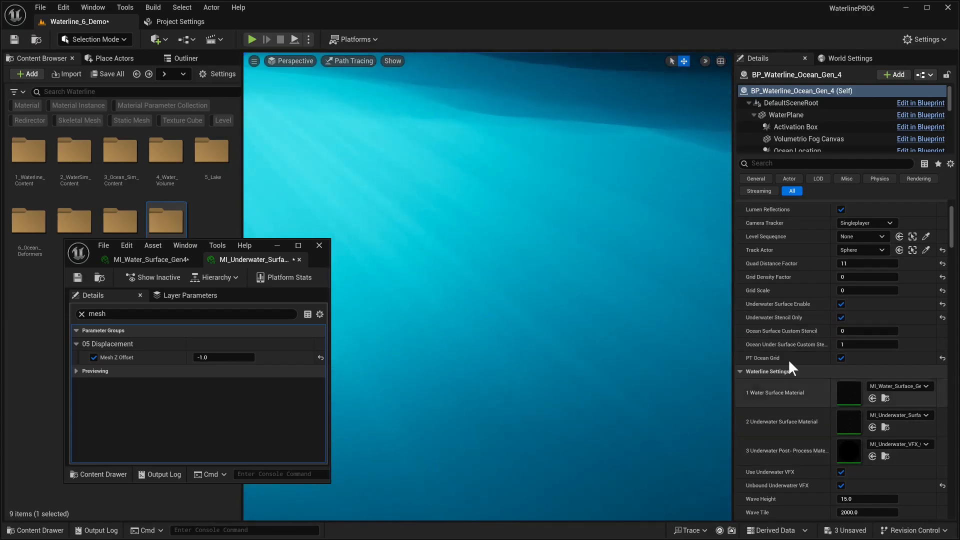
{"action": "right_click_drag", "start_coordinate": [575, 300], "coordinate": [575, 255]}
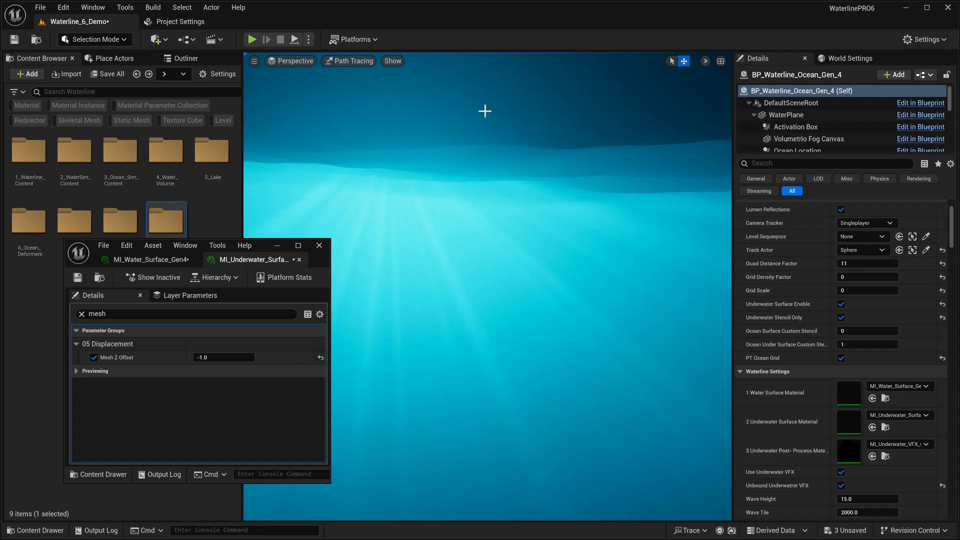
{"action": "double_click", "coordinate": [847, 454]}
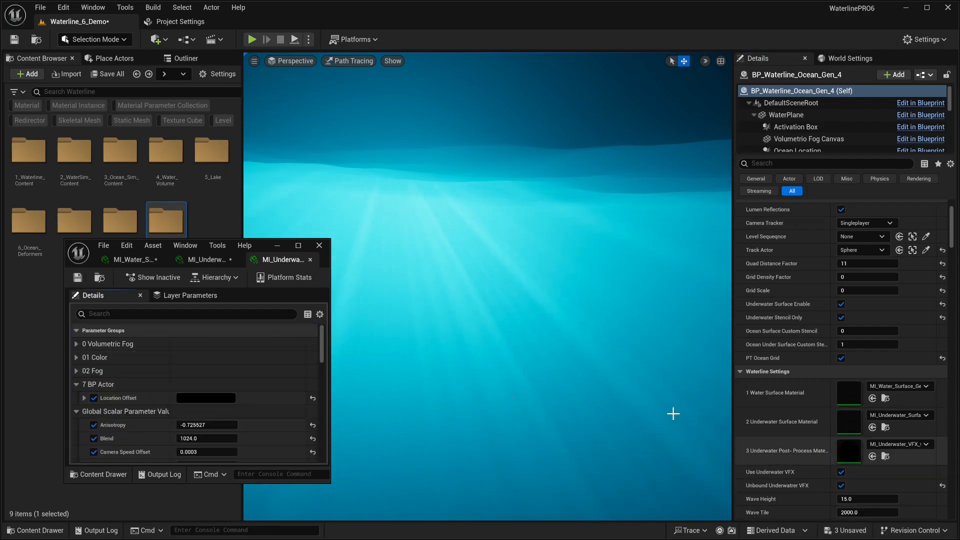
{"action": "scroll", "coordinate": [197, 413], "scroll_direction": "down", "scroll_amount": 3}
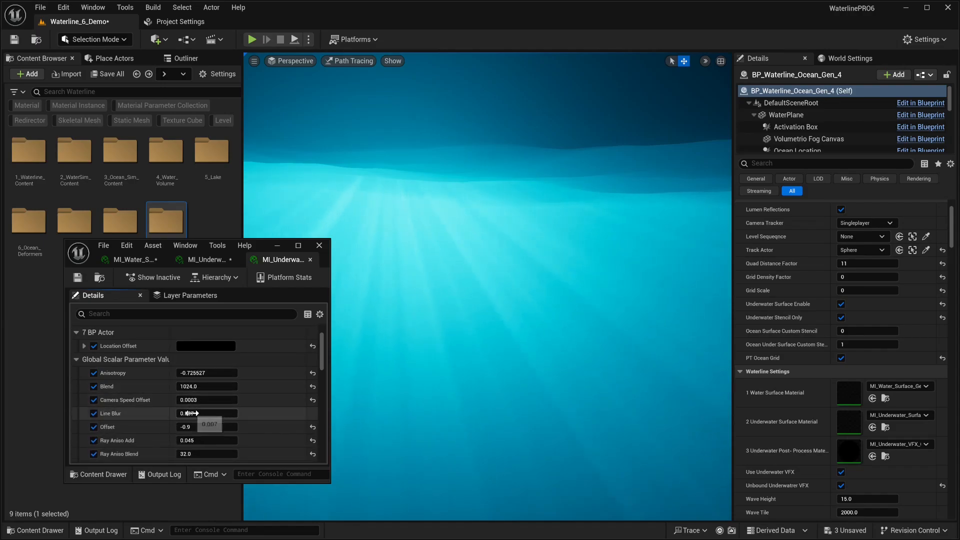
{"action": "mouse_move", "coordinate": [204, 372]}
{"action": "left_mouse_down"}
{"action": "mouse_move", "coordinate": [180, 372]}
{"action": "mouse_move", "coordinate": [203, 373]}
{"action": "left_mouse_up"}
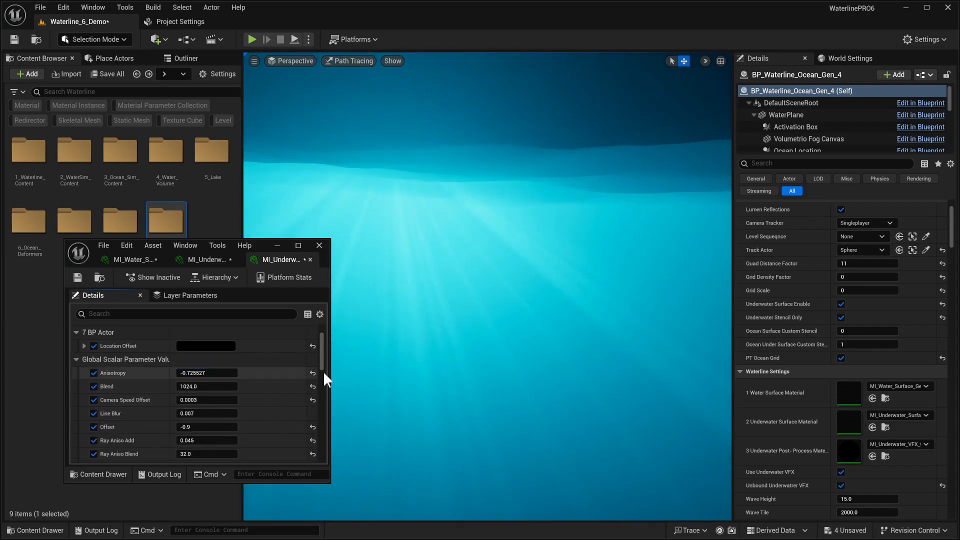
{"action": "left_click", "coordinate": [277, 246]}
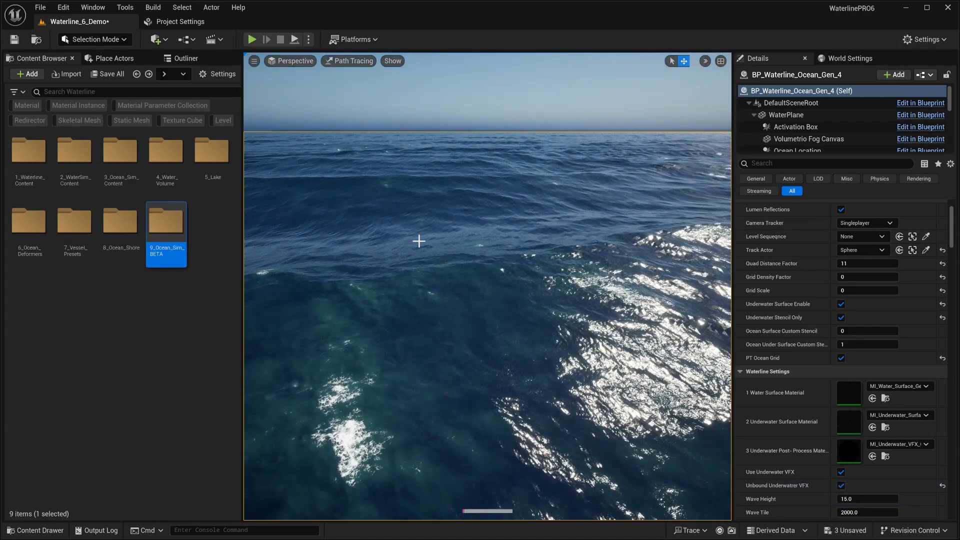
- Inspect the path-traced ocean from below and above the surface, out to the horizon
{"action": "scroll", "coordinate": [780, 440], "scroll_direction": "down", "scroll_amount": 1}
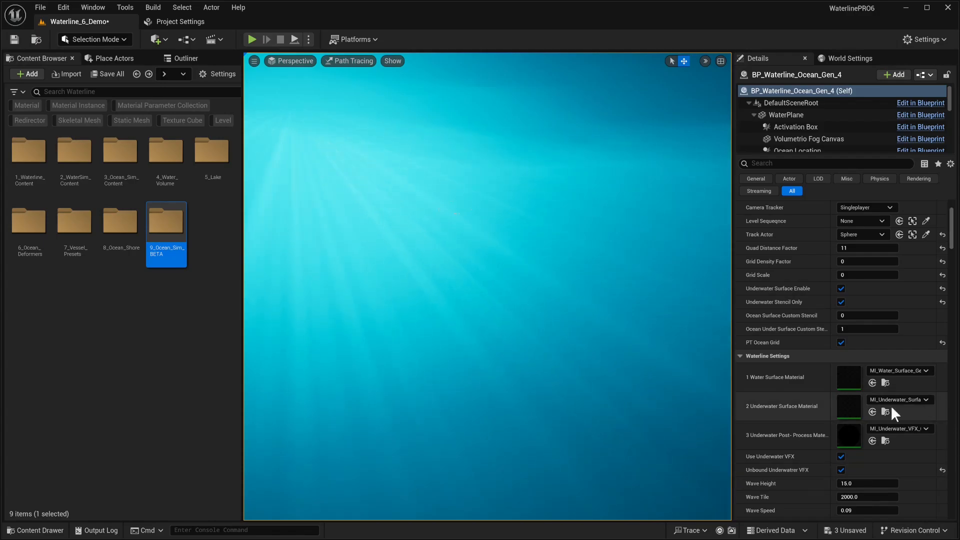
{"action": "right_click_drag", "start_coordinate": [670, 371], "coordinate": [545, 368]}
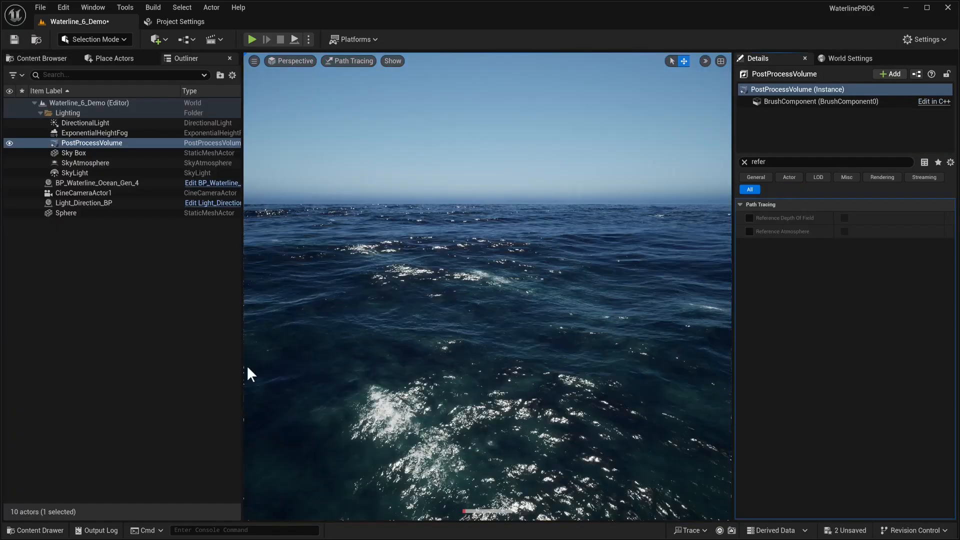
{"action": "mouse_move", "coordinate": [512, 304]}
{"action": "right_mouse_down"}
{"action": "mouse_move", "coordinate": [520, 333]}
{"action": "mouse_move", "coordinate": [547, 322]}
{"action": "right_mouse_up"}
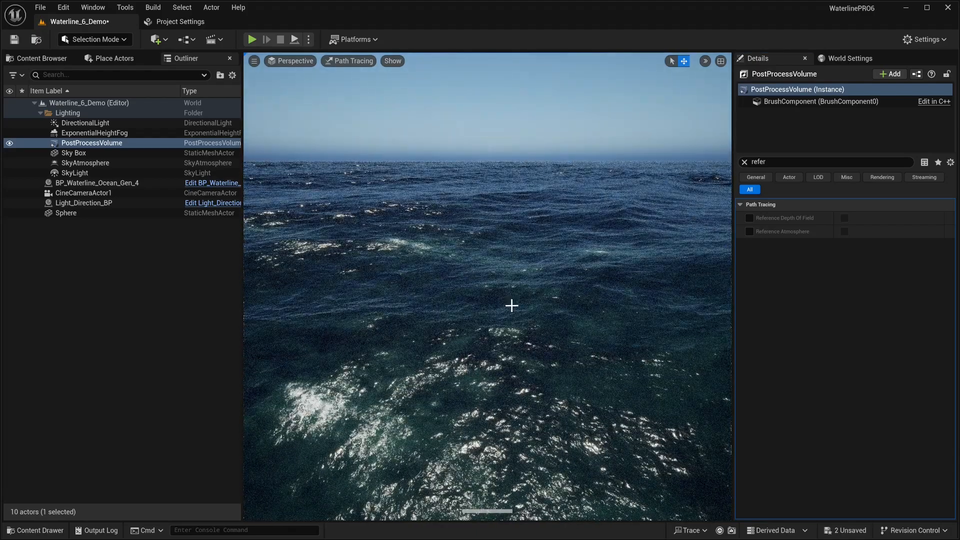
{"action": "mouse_move", "coordinate": [439, 197]}
{"action": "right_mouse_down"}
{"action": "mouse_move", "coordinate": [418, 223]}
{"action": "mouse_move", "coordinate": [411, 217]}
{"action": "right_mouse_up"}
{"action": "right_click_drag", "start_coordinate": [479, 239], "coordinate": [477, 132]}
{"action": "right_click_drag", "start_coordinate": [539, 244], "coordinate": [538, 209]}
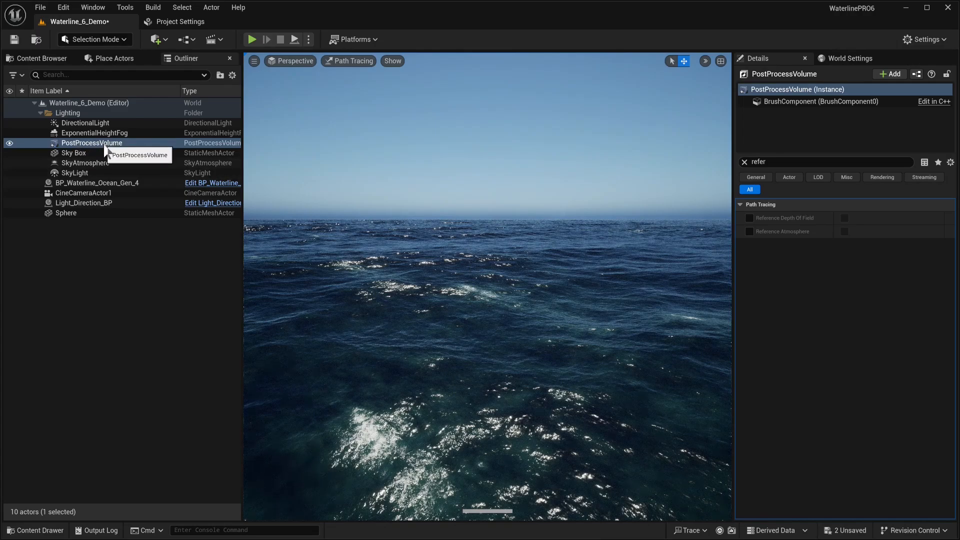
- Search the PostProcessVolume's properties for "unb" and "refer" to locate the Path Tracing reference options
{"action": "left_click", "coordinate": [758, 162]}
{"action": "type", "text": "unb"}
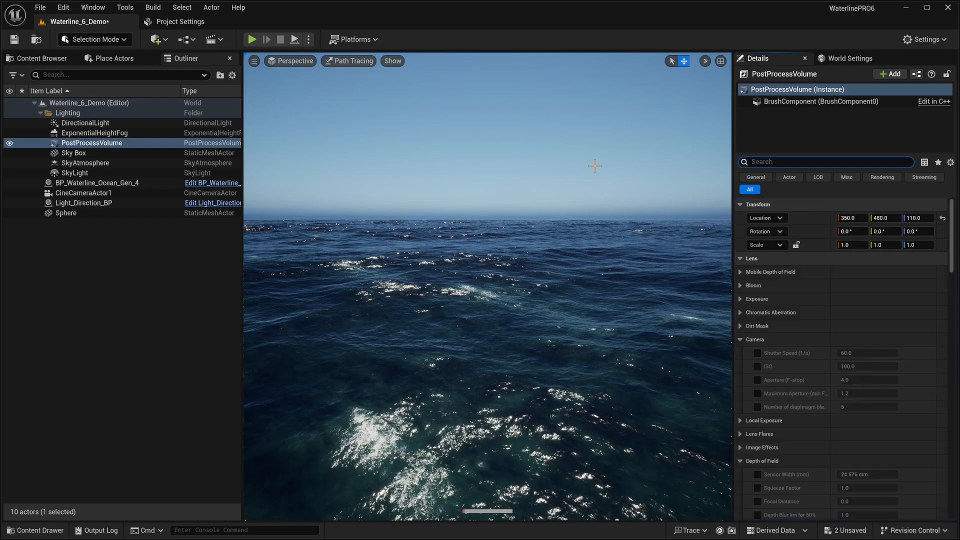
{"action": "type", "text": "refer"}
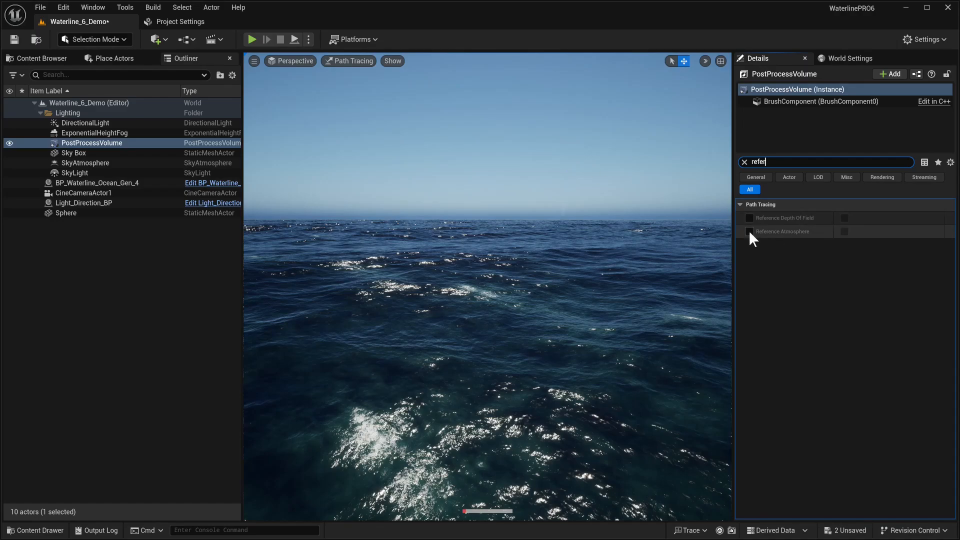
- Enable Reference Atmosphere on the PostProcessVolume and inspect the path-traced ocean and sky from around the water surface
{"action": "left_click", "coordinate": [749, 231]}
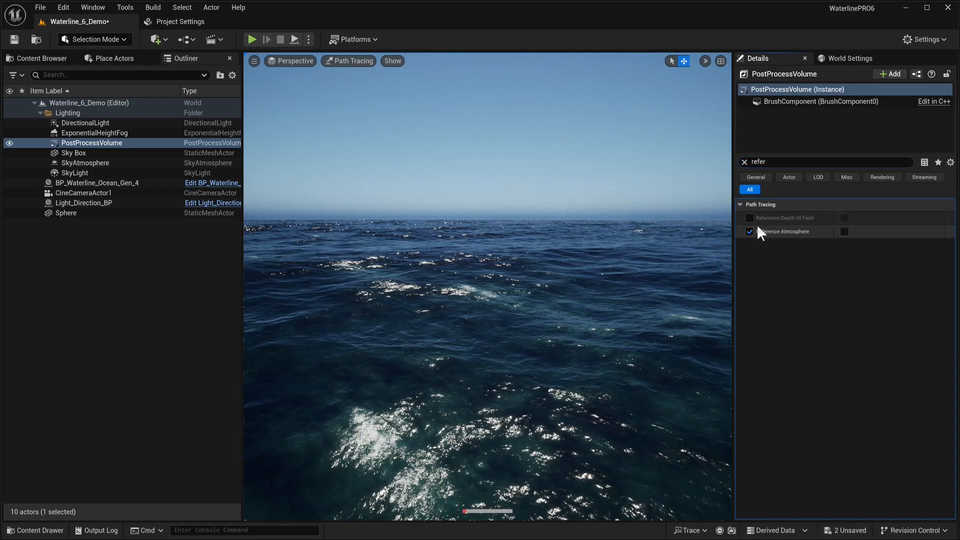
{"action": "left_click", "coordinate": [844, 232]}
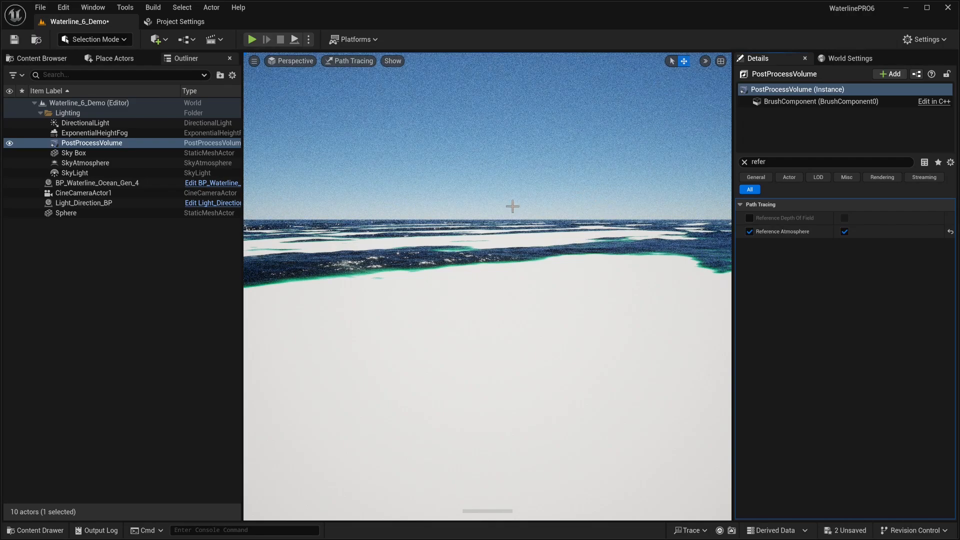
{"action": "mouse_move", "coordinate": [427, 223]}
{"action": "right_mouse_down"}
{"action": "mouse_move", "coordinate": [432, 280]}
{"action": "mouse_move", "coordinate": [443, 240]}
{"action": "mouse_move", "coordinate": [427, 222]}
{"action": "right_mouse_up"}
{"action": "right_click_drag", "start_coordinate": [470, 270], "coordinate": [300, 260]}
{"action": "left_click", "coordinate": [443, 229]}
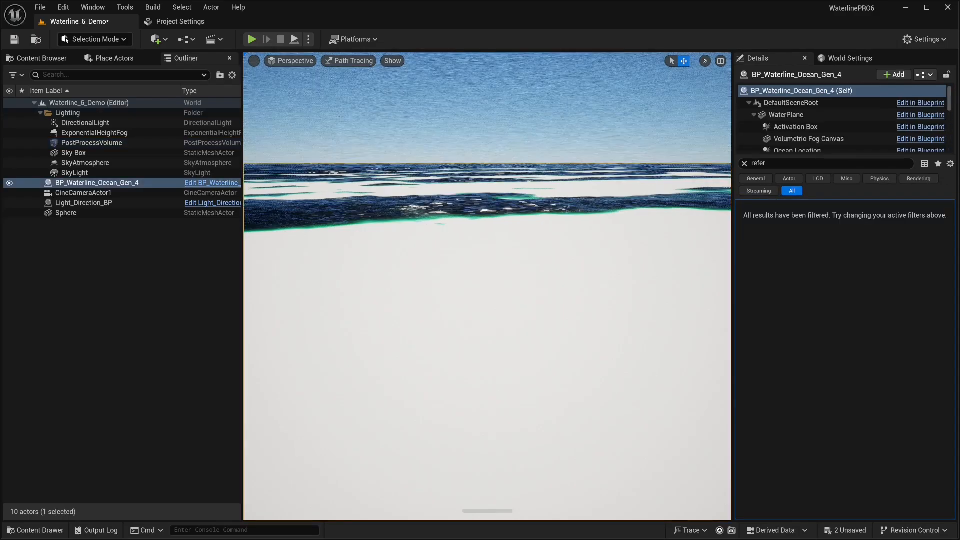
{"action": "mouse_move", "coordinate": [444, 229]}
{"action": "right_mouse_down"}
{"action": "mouse_move", "coordinate": [445, 285]}
{"action": "mouse_move", "coordinate": [520, 280]}
{"action": "mouse_move", "coordinate": [440, 278]}
{"action": "mouse_move", "coordinate": [450, 192]}
{"action": "mouse_move", "coordinate": [443, 197]}
{"action": "mouse_move", "coordinate": [461, 202]}
{"action": "right_mouse_up"}
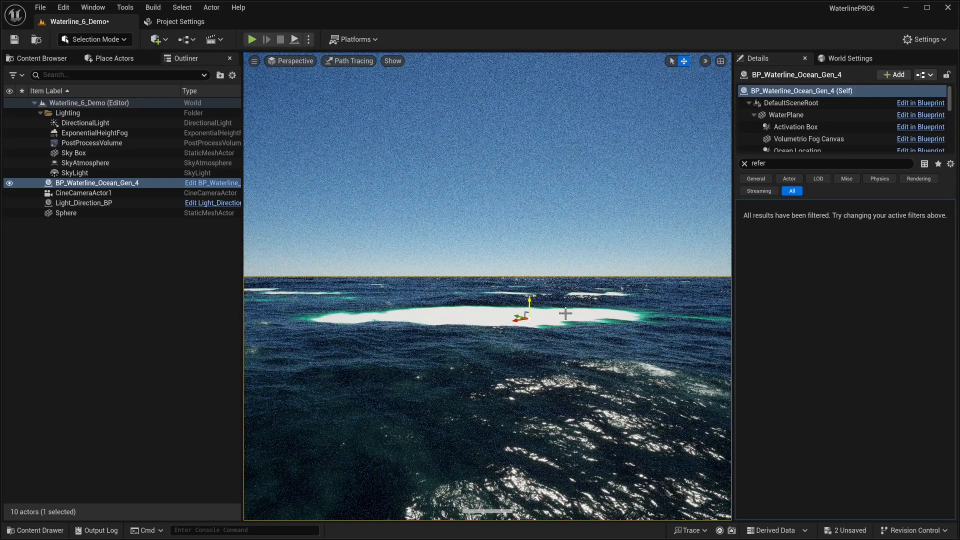
{"action": "right_click_drag", "start_coordinate": [566, 314], "coordinate": [578, 351]}
{"action": "key", "text": "w"}
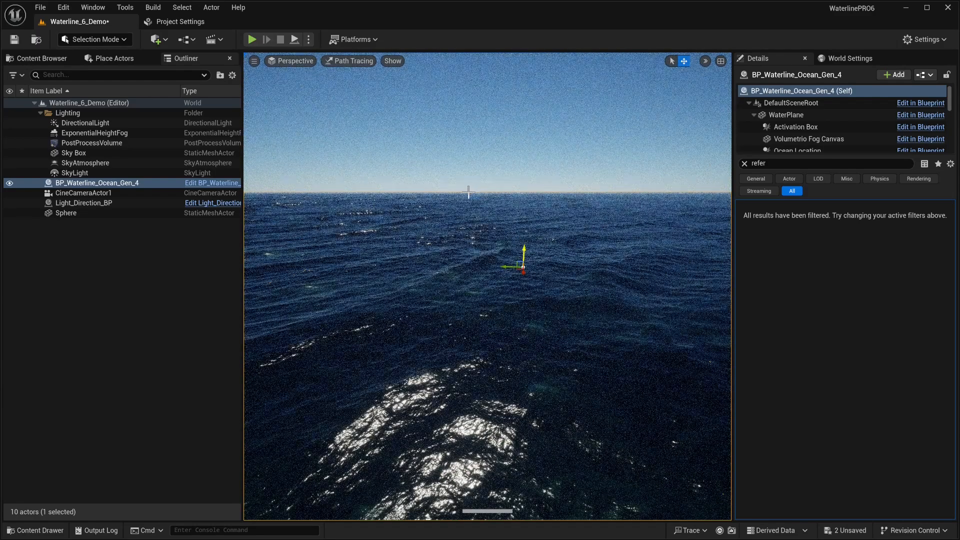
- Focus on the ExponentialHeightFog, and examine its Volumetric Fog settings and the look of the ocean toward the horizon
{"action": "left_click", "coordinate": [100, 153]}
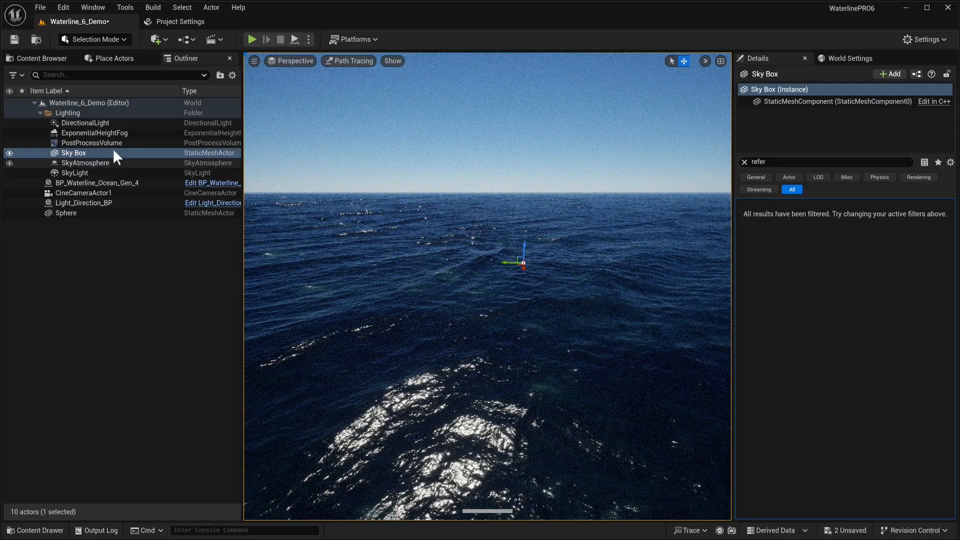
{"action": "double_click", "coordinate": [120, 132]}
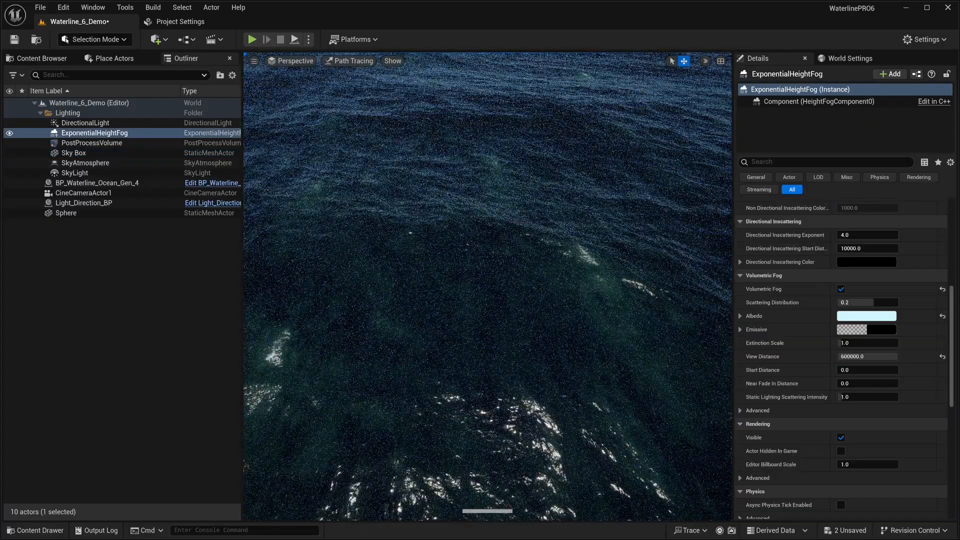
{"action": "right_click_drag", "start_coordinate": [532, 189], "coordinate": [525, 145]}
{"action": "right_click_drag", "start_coordinate": [531, 189], "coordinate": [580, 211]}
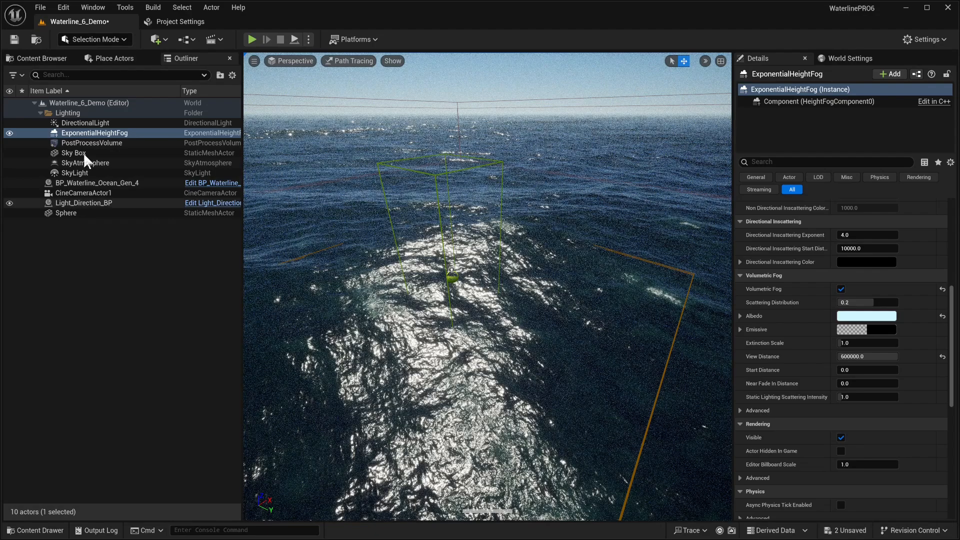
- Place a basic Sphere shape on the ocean surface in front of the camera
{"action": "left_click", "coordinate": [104, 52]}
{"action": "left_click", "coordinate": [176, 56]}
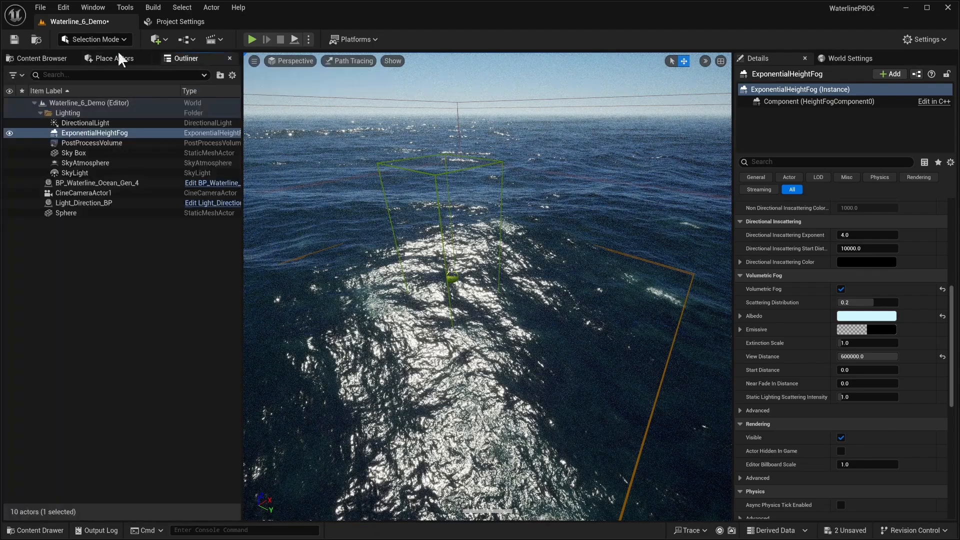
{"action": "left_click", "coordinate": [48, 57]}
{"action": "left_click", "coordinate": [114, 58]}
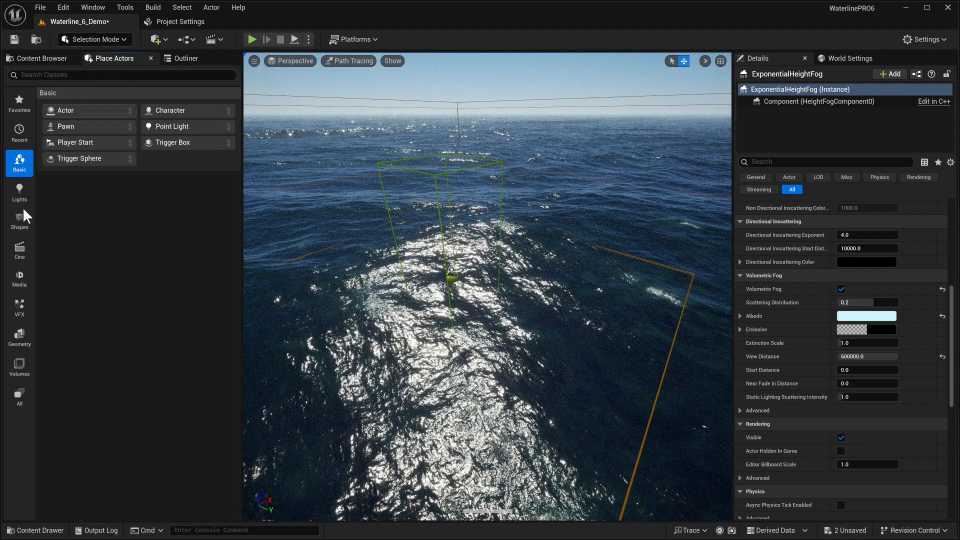
{"action": "left_click", "coordinate": [20, 218]}
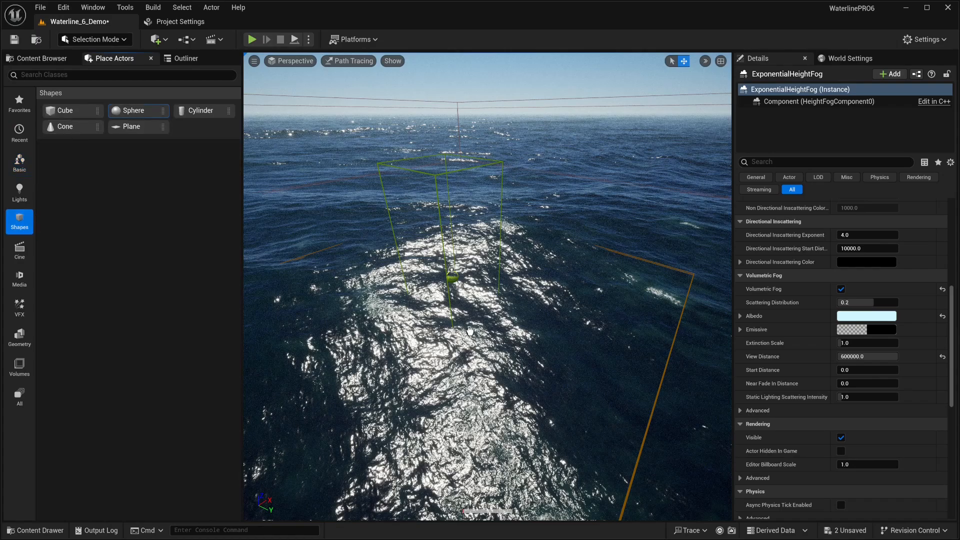
{"action": "mouse_move", "coordinate": [470, 331]}
{"action": "left_mouse_down"}
{"action": "mouse_move", "coordinate": [531, 349]}
{"action": "mouse_move", "coordinate": [500, 337]}
{"action": "left_mouse_up"}
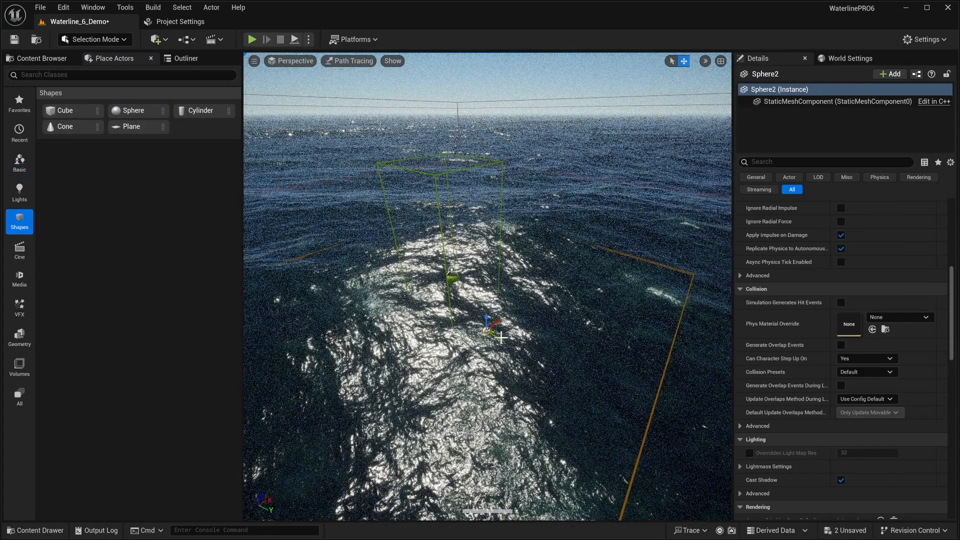
- Scale the new sphere uniformly to 5 on all axes
{"action": "key", "text": "e"}
{"action": "scroll", "coordinate": [898, 261], "scroll_direction": "up", "scroll_amount": 5}
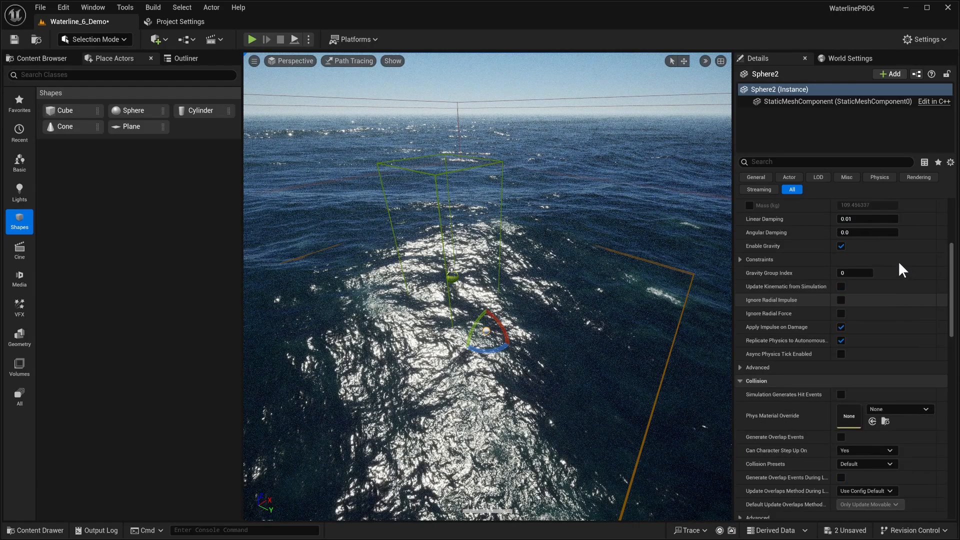
{"action": "scroll", "coordinate": [900, 263], "scroll_direction": "up", "scroll_amount": 4}
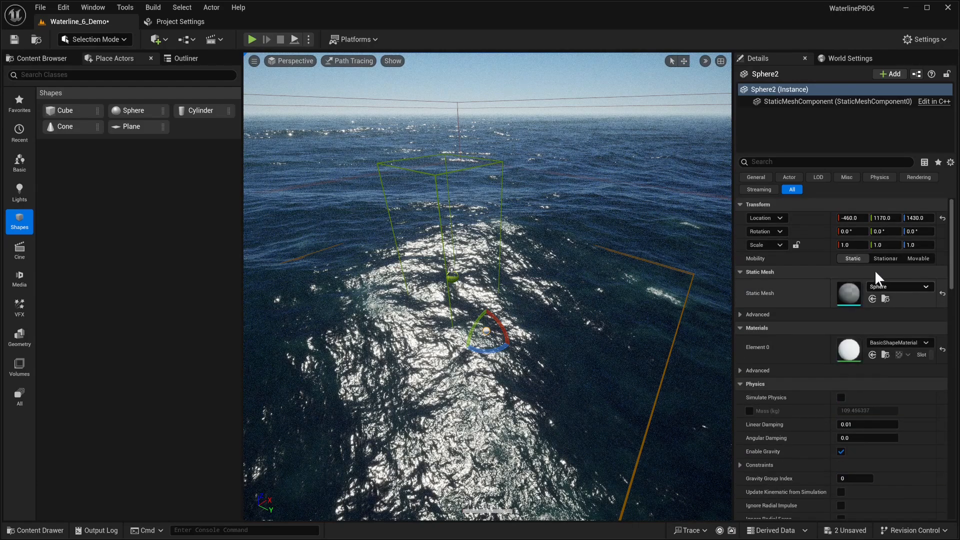
{"action": "left_click", "coordinate": [845, 245]}
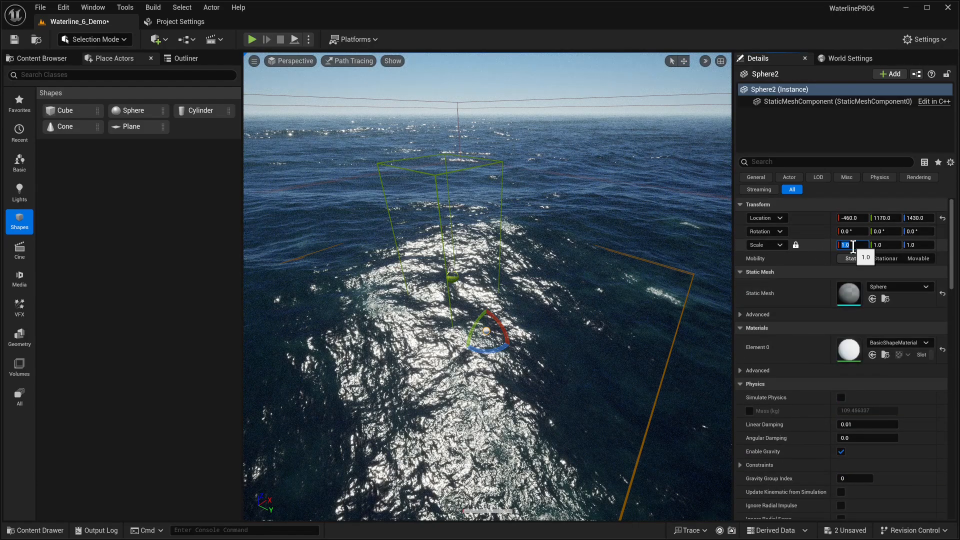
{"action": "type", "text": "5"}
{"action": "key", "text": "Return"}
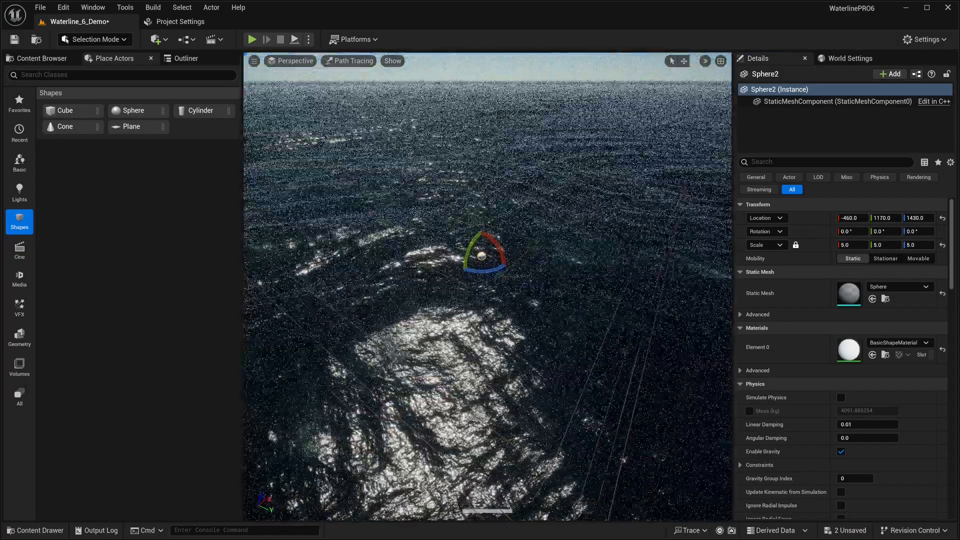
- Frame the sphere from above and narrow the viewport's field of view to magnify the surrounding water mesh
{"action": "right_click_drag", "start_coordinate": [385, 318], "coordinate": [388, 338]}
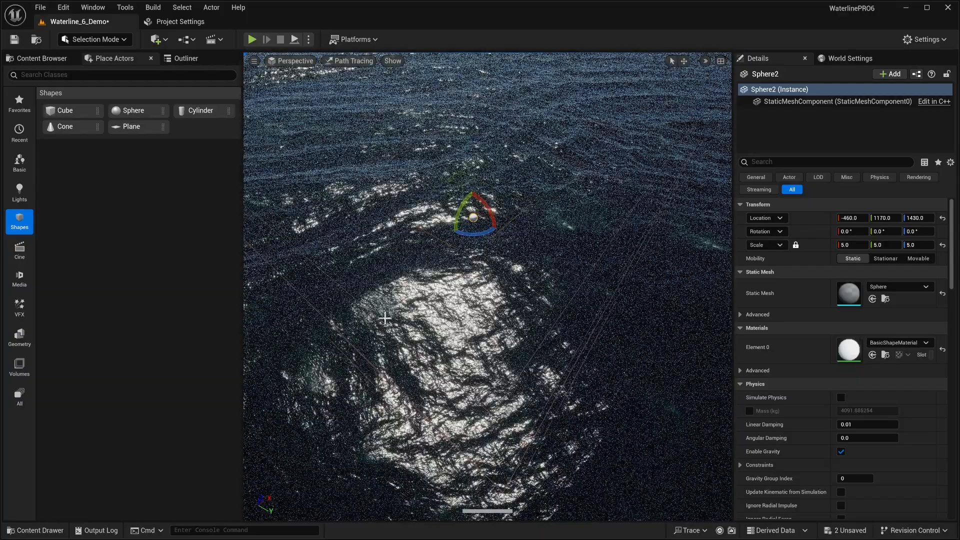
{"action": "left_click", "coordinate": [254, 60]}
{"action": "left_click_drag", "start_coordinate": [352, 168], "coordinate": [327, 168]}
{"action": "left_click", "coordinate": [502, 279]}
{"action": "key", "text": "f"}
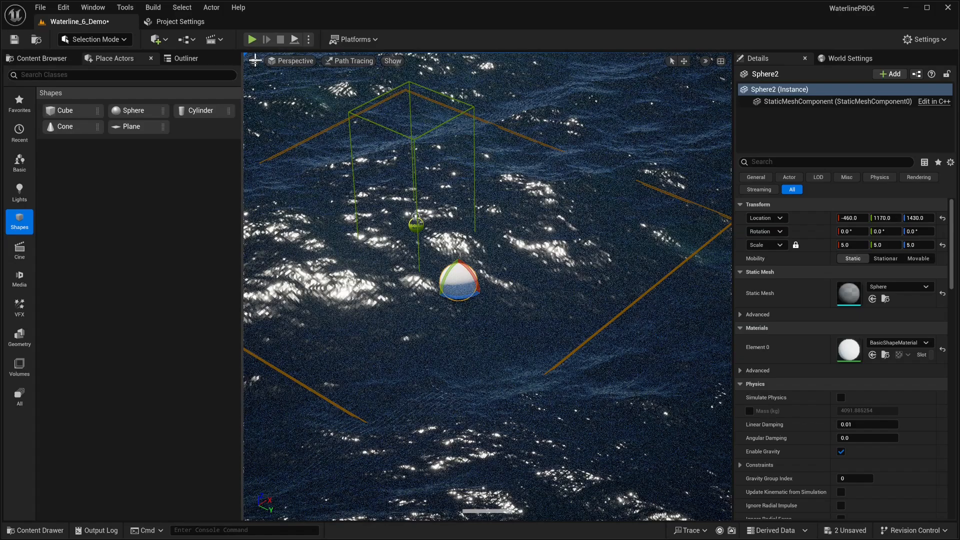
{"action": "left_click_drag", "start_coordinate": [354, 168], "coordinate": [338, 168]}
{"action": "left_click", "coordinate": [522, 260]}
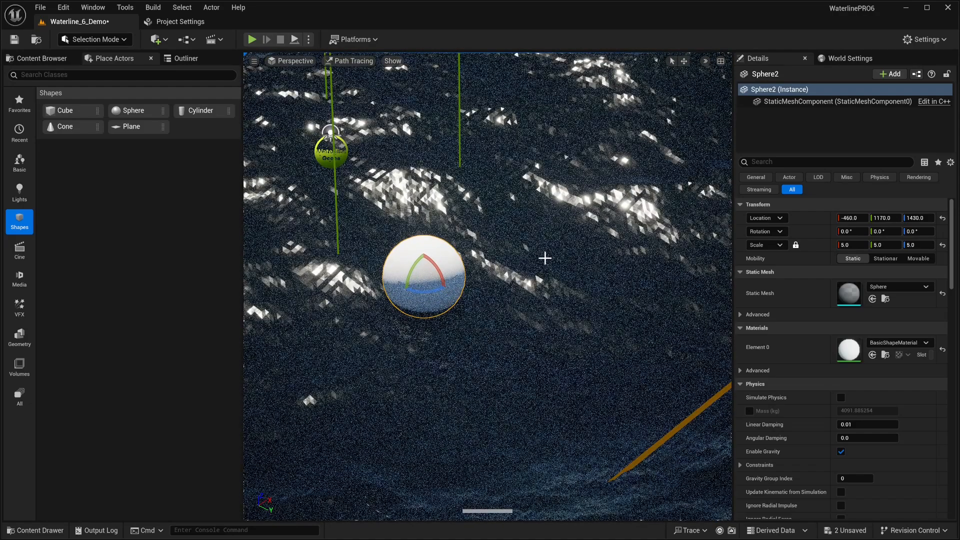
- Open the ocean's water surface material MI_Water_Surface_Gen4 and search its parameters for "Overri"
{"action": "left_click", "coordinate": [623, 278]}
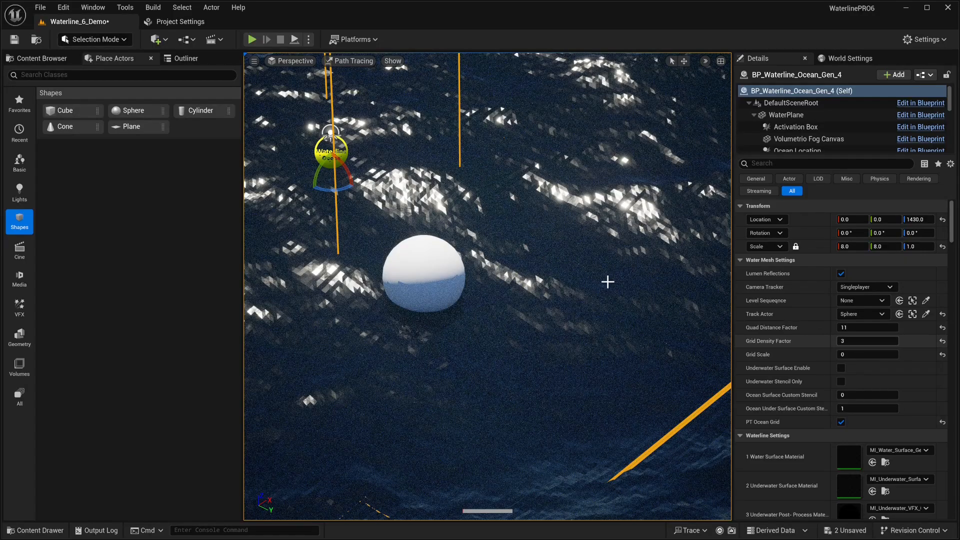
{"action": "mouse_move", "coordinate": [625, 292]}
{"action": "right_mouse_down"}
{"action": "mouse_move", "coordinate": [566, 302]}
{"action": "mouse_move", "coordinate": [527, 282]}
{"action": "mouse_move", "coordinate": [581, 293]}
{"action": "mouse_move", "coordinate": [625, 319]}
{"action": "right_mouse_up"}
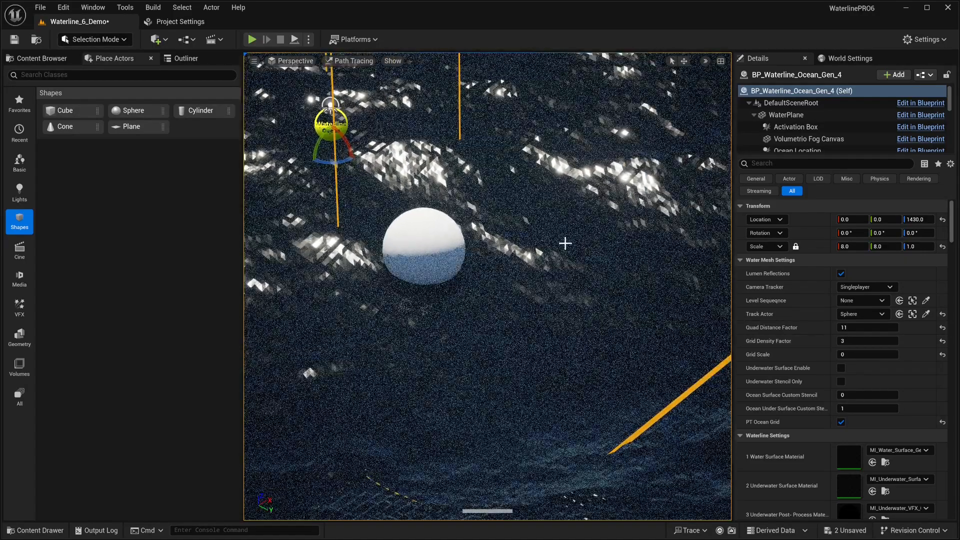
{"action": "right_click_drag", "start_coordinate": [550, 295], "coordinate": [559, 295]}
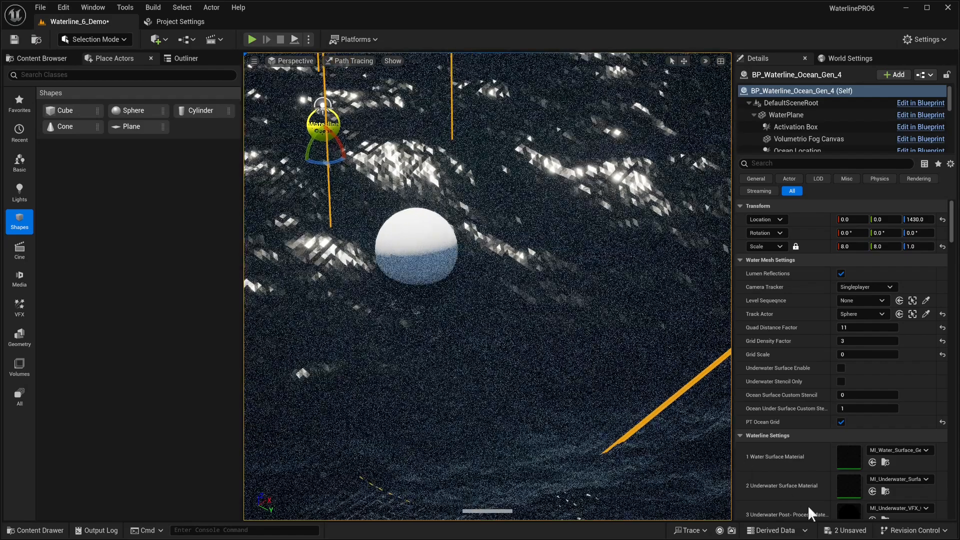
{"action": "double_click", "coordinate": [849, 457]}
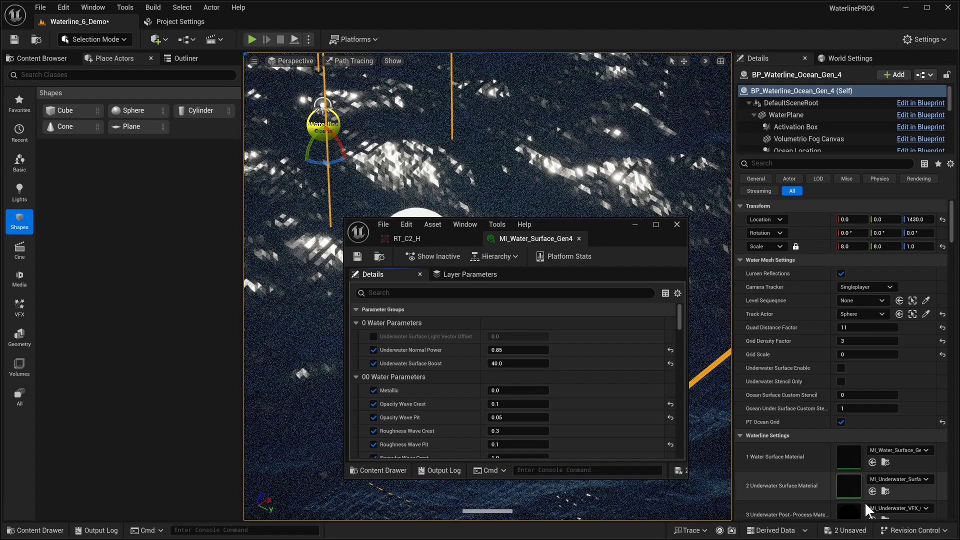
{"action": "scroll", "coordinate": [865, 502], "scroll_direction": "down", "scroll_amount": 1}
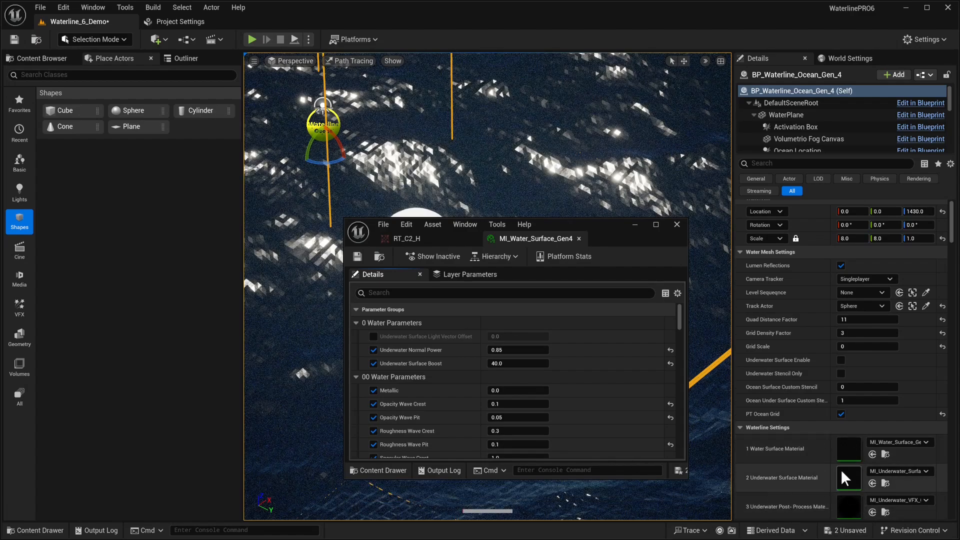
{"action": "left_click", "coordinate": [433, 293]}
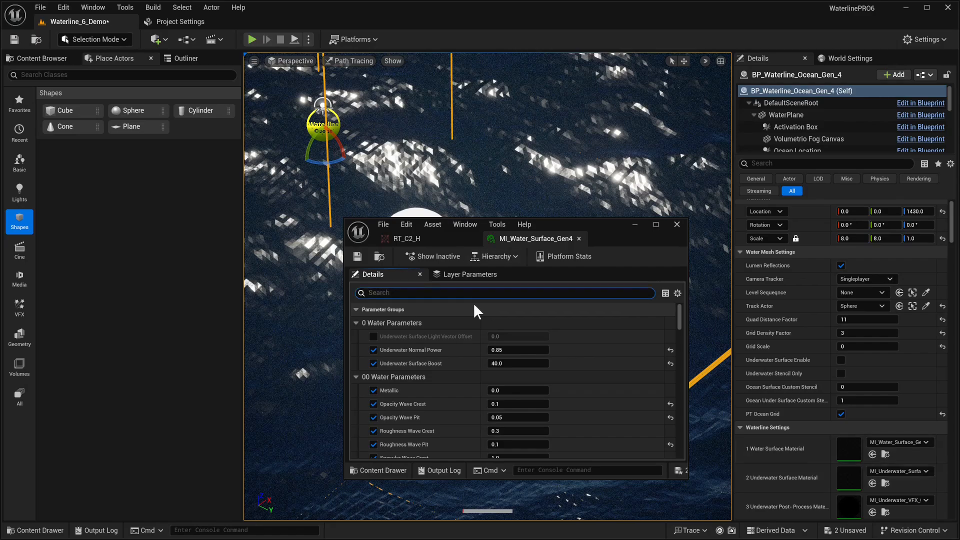
{"action": "type", "text": "O"}
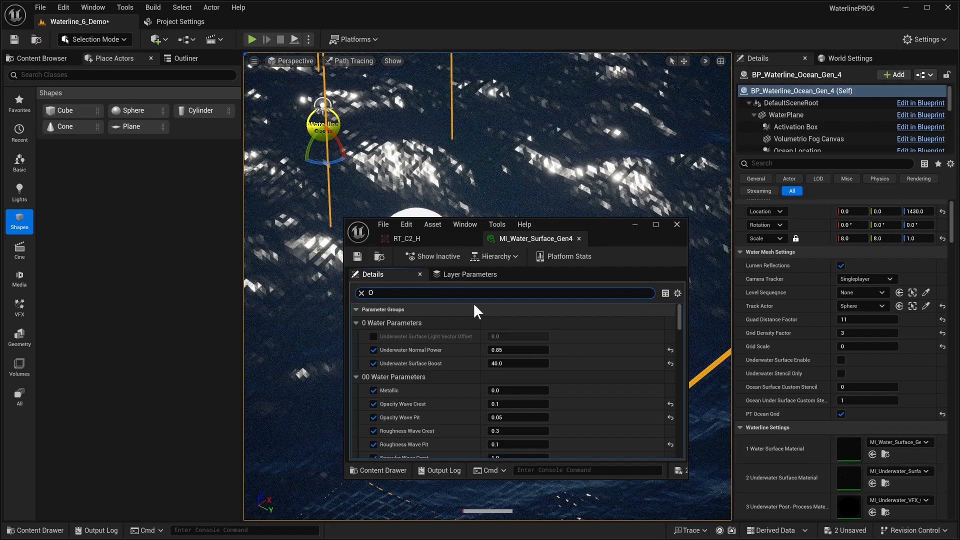
{"action": "type", "text": "verri"}
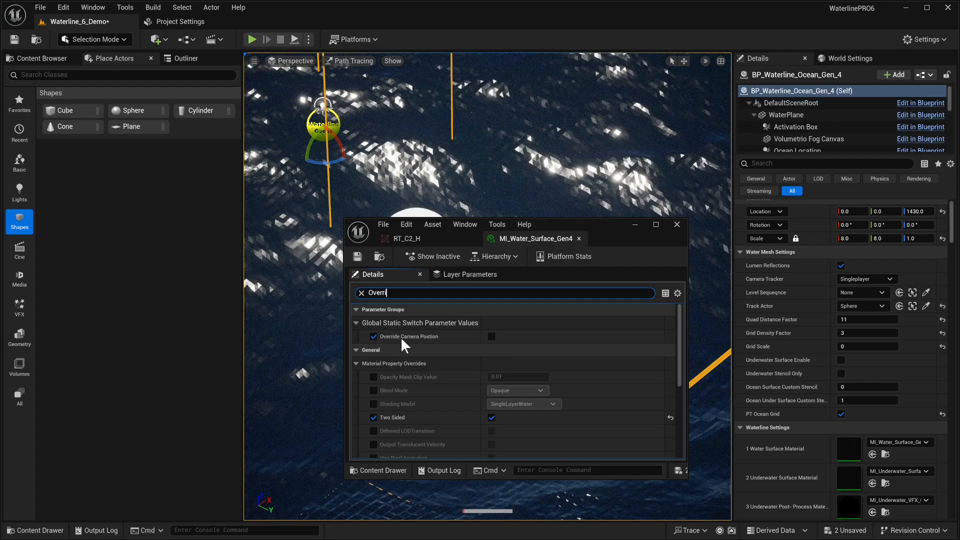
- Clear the view of the sphere, turn on Override Camera Postion, and enable and expand the override vector for the new camera position
{"action": "left_click_drag", "start_coordinate": [613, 233], "coordinate": [840, 225]}
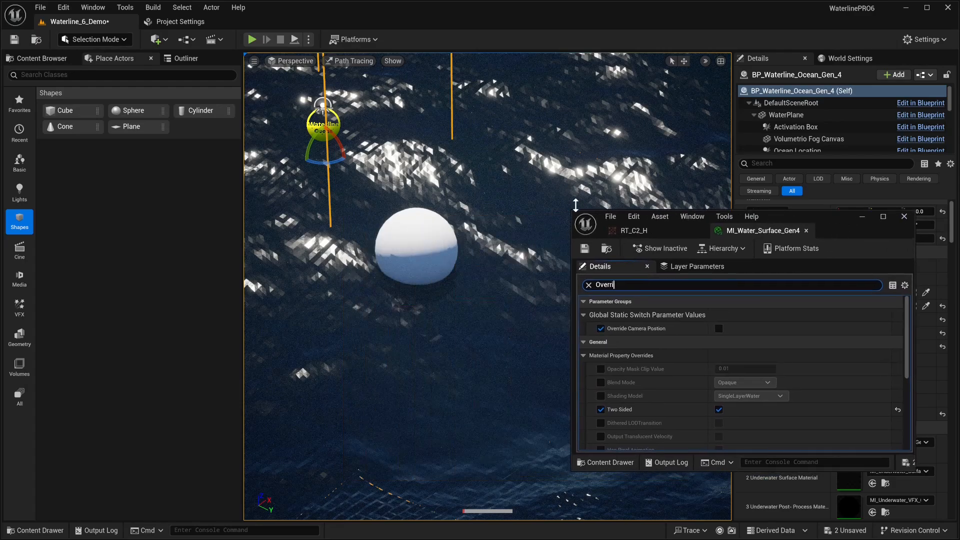
{"action": "left_click_drag", "start_coordinate": [573, 210], "coordinate": [666, 178]}
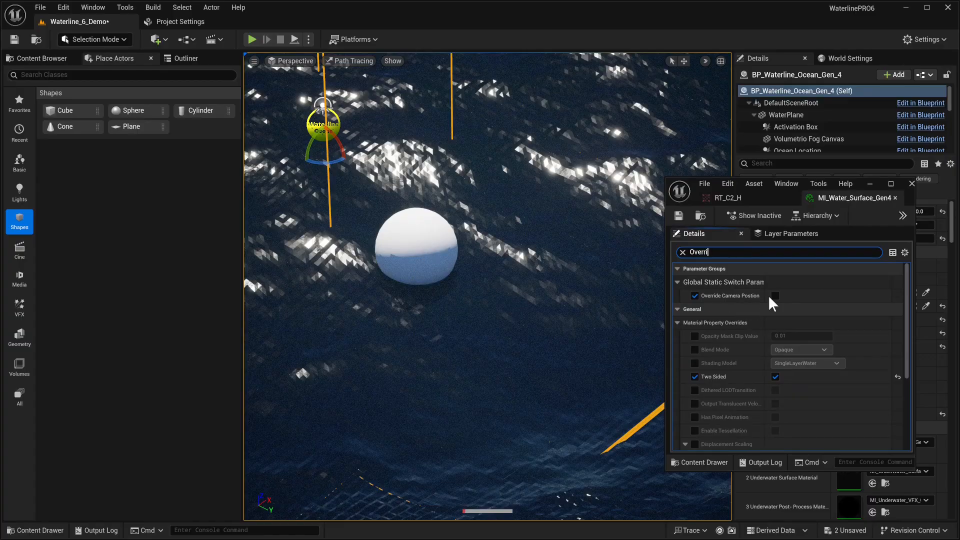
{"action": "left_click", "coordinate": [775, 295]}
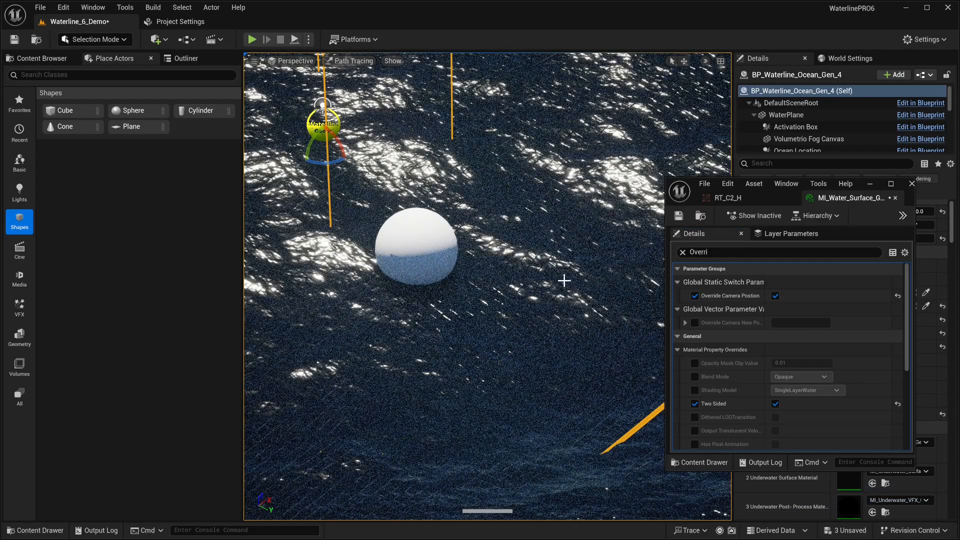
{"action": "left_click", "coordinate": [695, 322]}
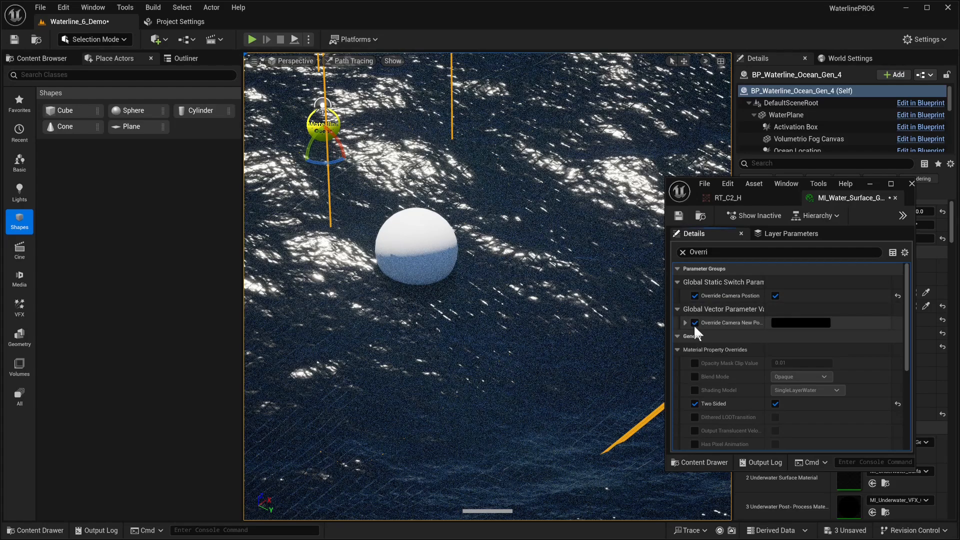
{"action": "left_click", "coordinate": [683, 322]}
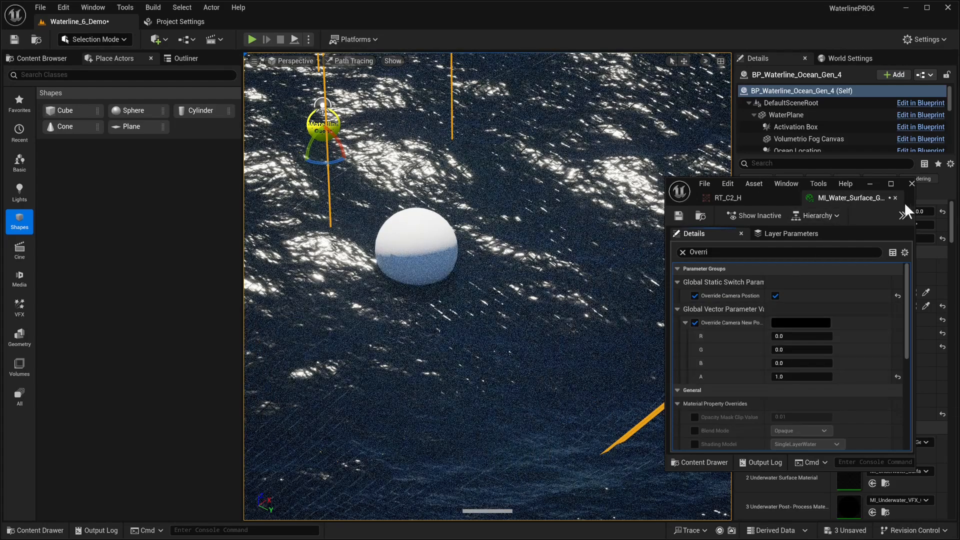
- Set the water material's override camera position to the large sphere's location: R -460, G 1170, B 1430
{"action": "left_click_drag", "start_coordinate": [908, 199], "coordinate": [745, 232]}
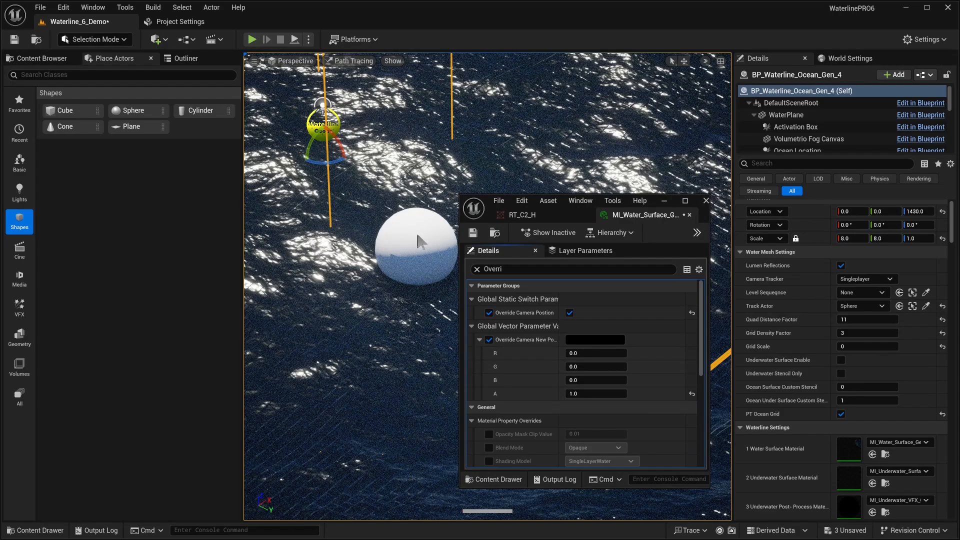
{"action": "left_click", "coordinate": [452, 244]}
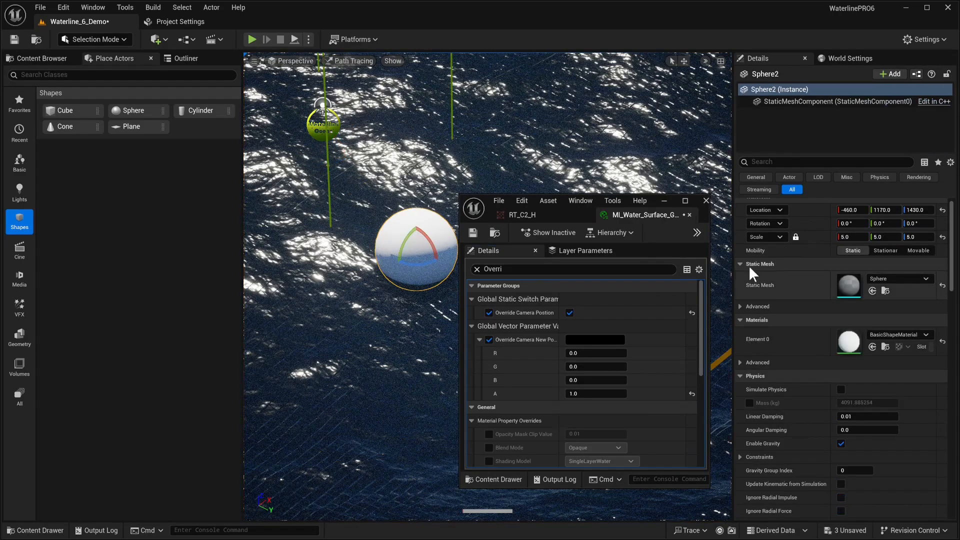
{"action": "left_click", "coordinate": [583, 352]}
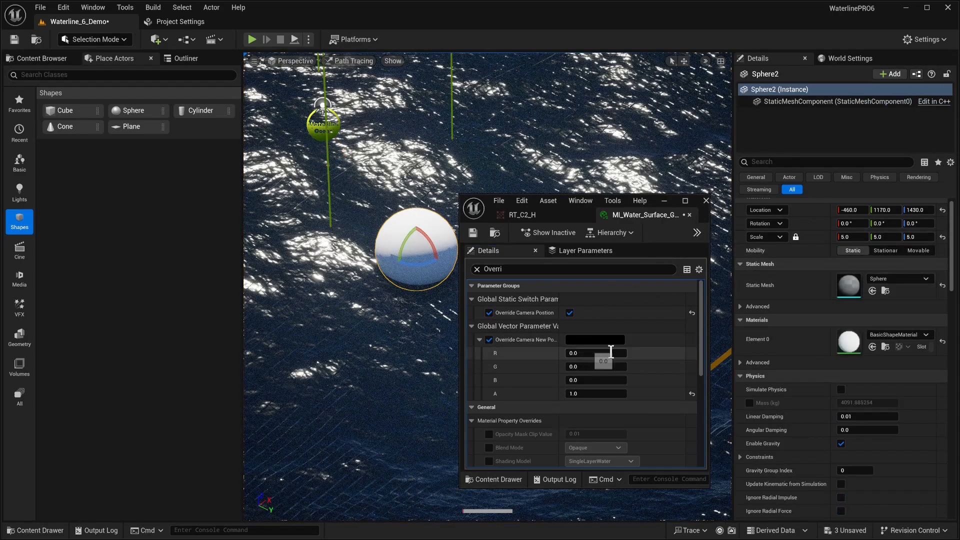
{"action": "type", "text": "-460"}
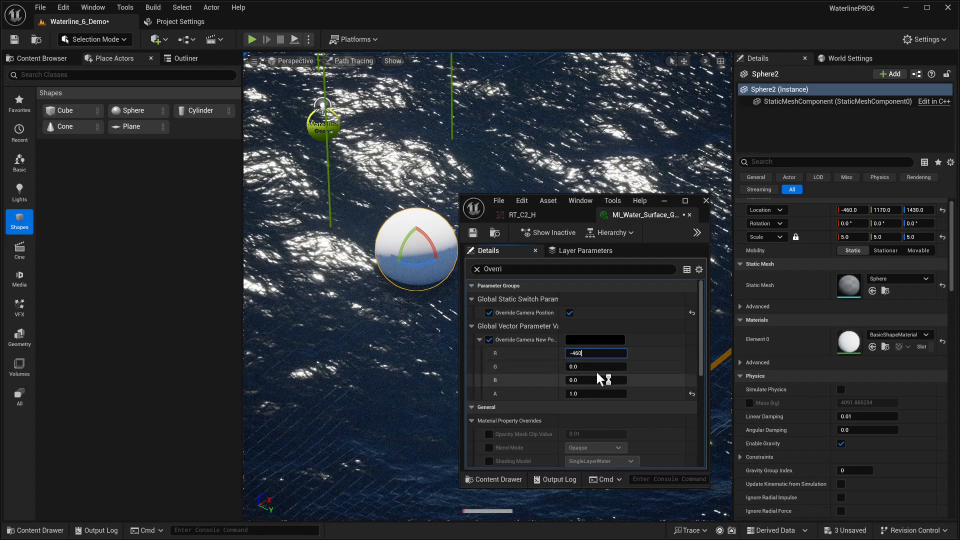
{"action": "key", "text": "Tab"}
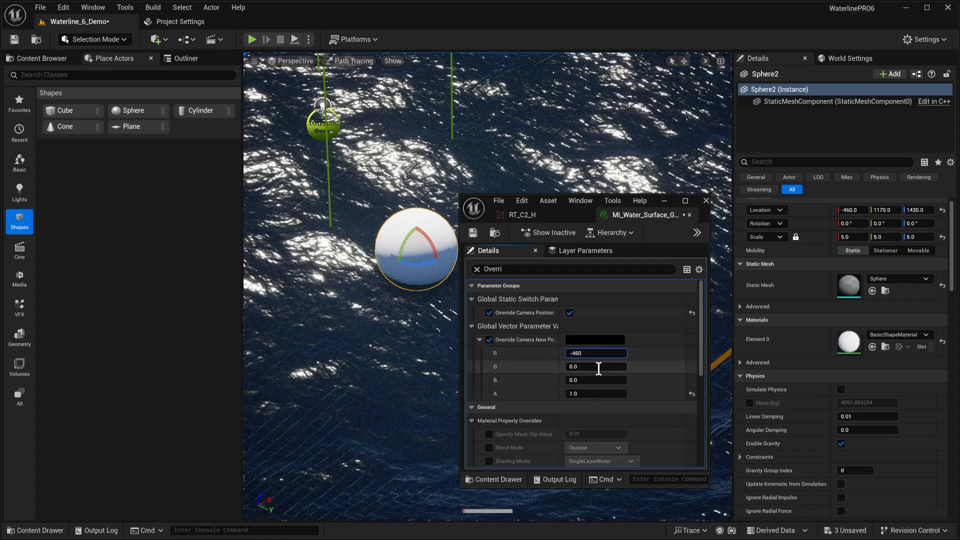
{"action": "type", "text": "1170"}
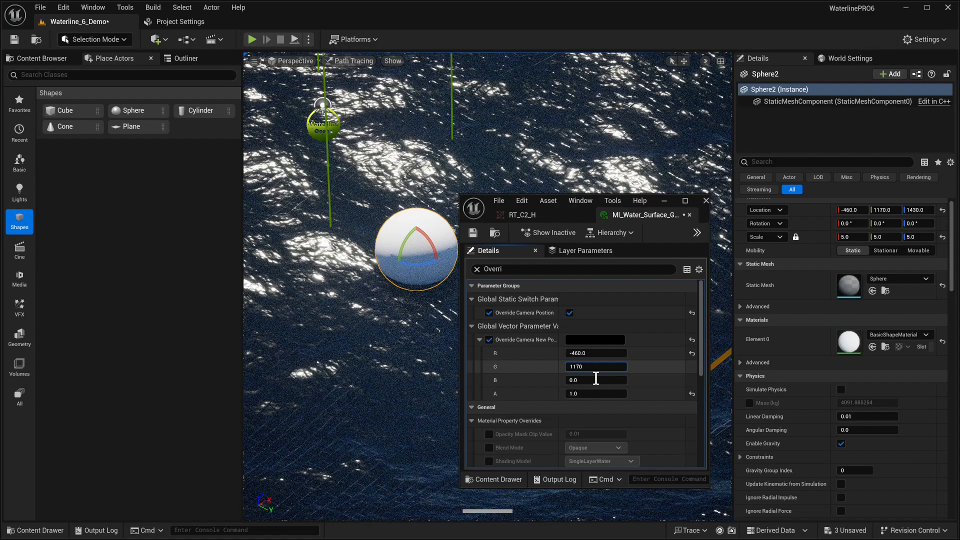
{"action": "key", "text": "Tab"}
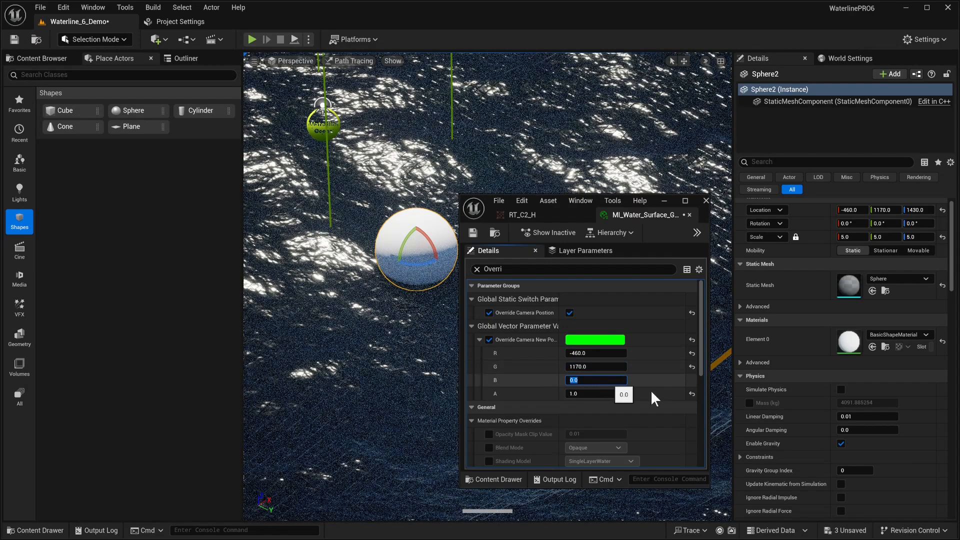
{"action": "type", "text": "14"}
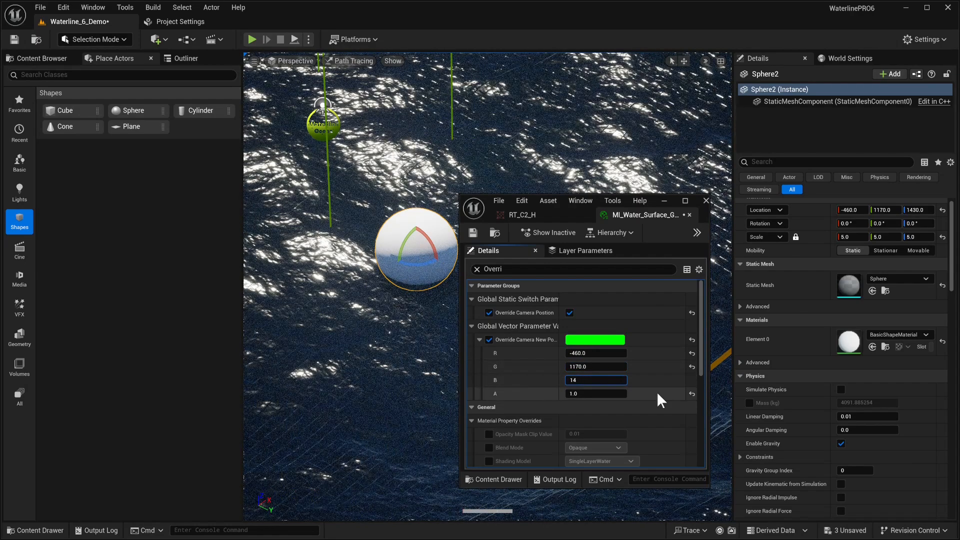
{"action": "type", "text": "30"}
{"action": "key", "text": "Return"}
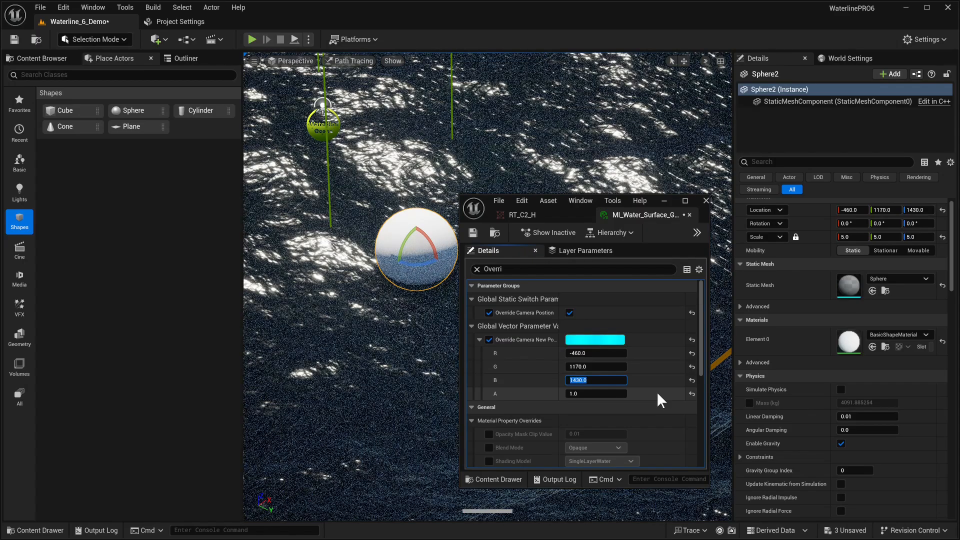
- Clear the view of the water around the sphere and turn off Override Camera Postion in the water material
{"action": "left_click_drag", "start_coordinate": [706, 214], "coordinate": [886, 260]}
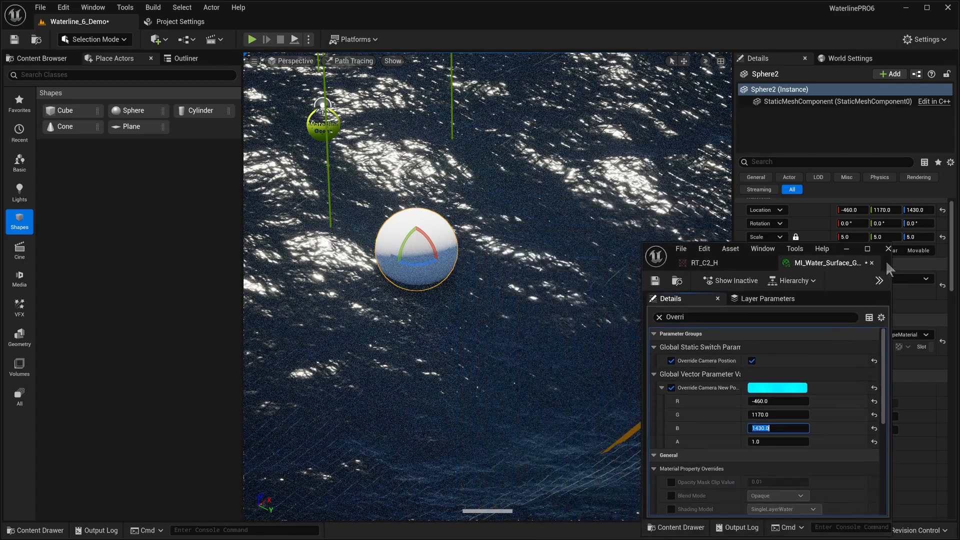
{"action": "right_click_drag", "start_coordinate": [562, 240], "coordinate": [544, 186]}
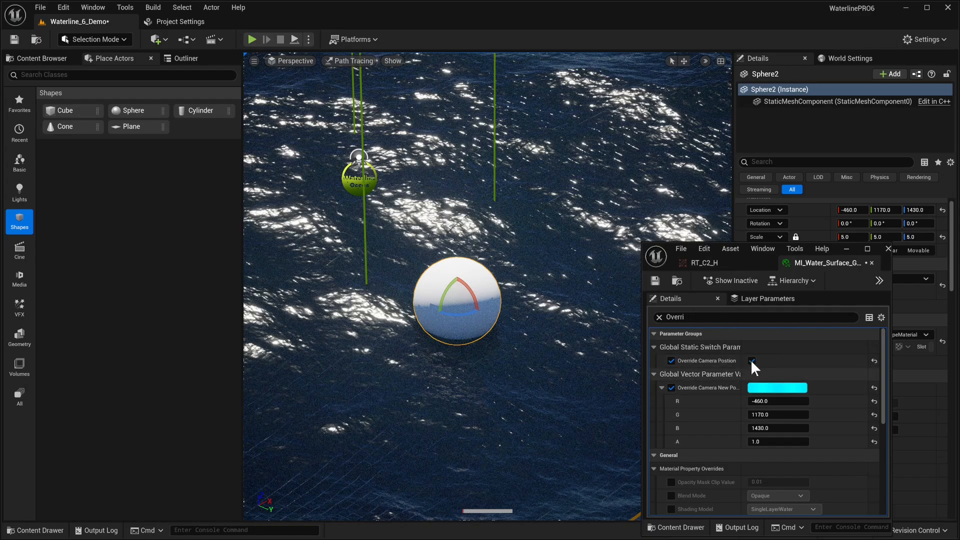
{"action": "left_click", "coordinate": [752, 360]}
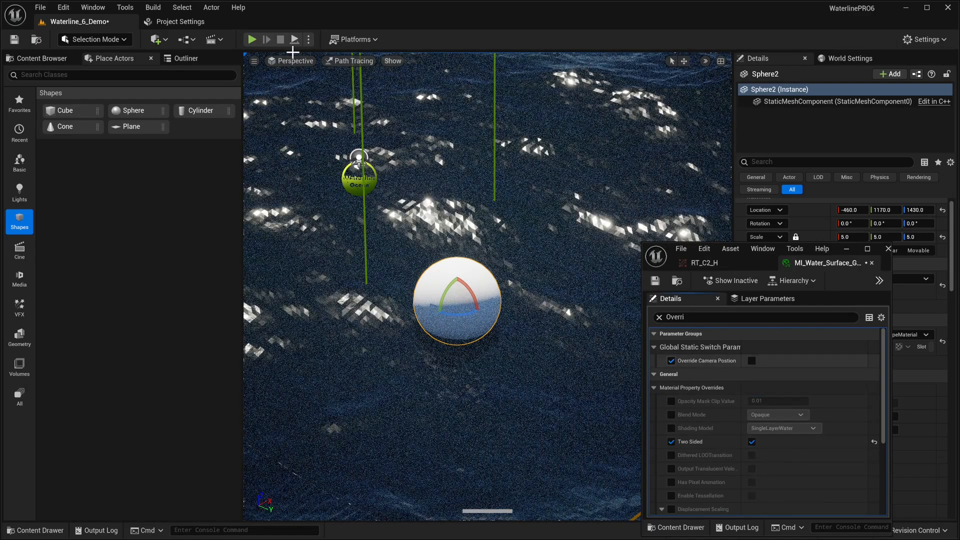
- Set the viewport's field of view to 75 and frame the selected sphere
{"action": "left_click", "coordinate": [350, 60]}
{"action": "left_click", "coordinate": [294, 61]}
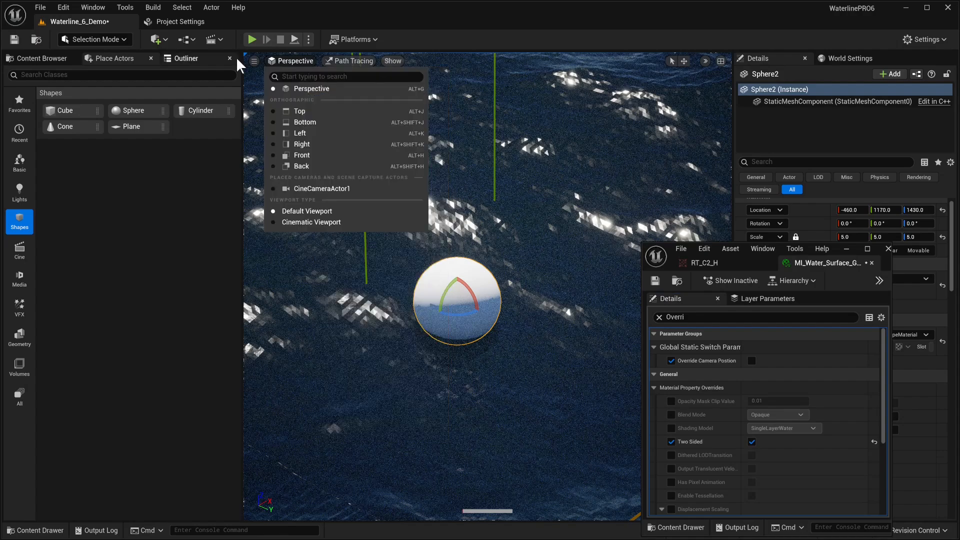
{"action": "left_click", "coordinate": [254, 61]}
{"action": "left_click", "coordinate": [356, 168]}
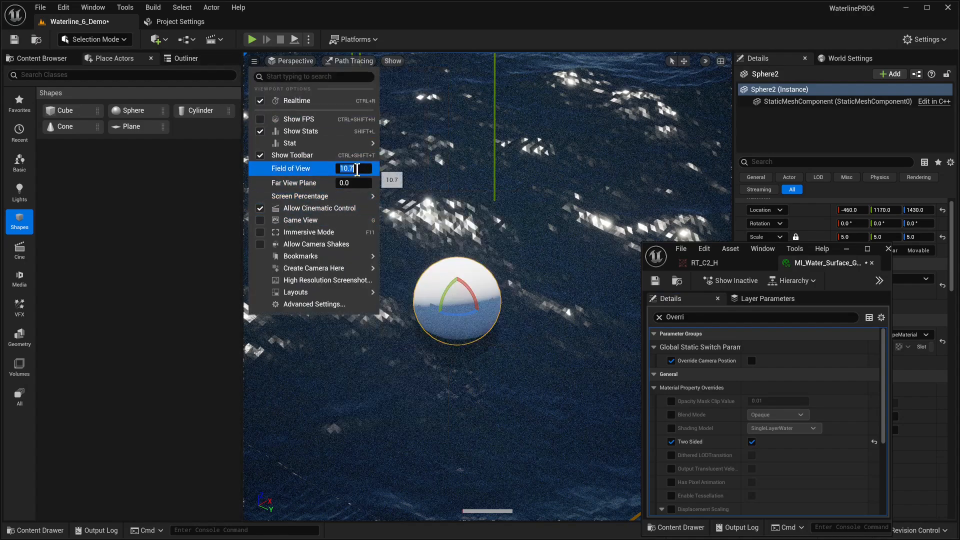
{"action": "type", "text": "75"}
{"action": "key", "text": "Return"}
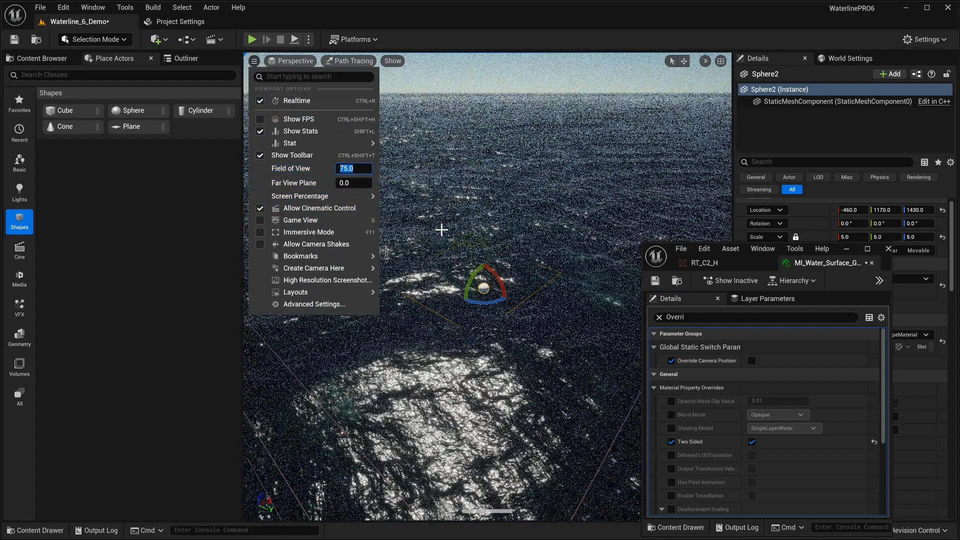
{"action": "left_click", "coordinate": [533, 243]}
{"action": "right_click_drag", "start_coordinate": [533, 242], "coordinate": [533, 242]}
{"action": "key", "text": "f"}
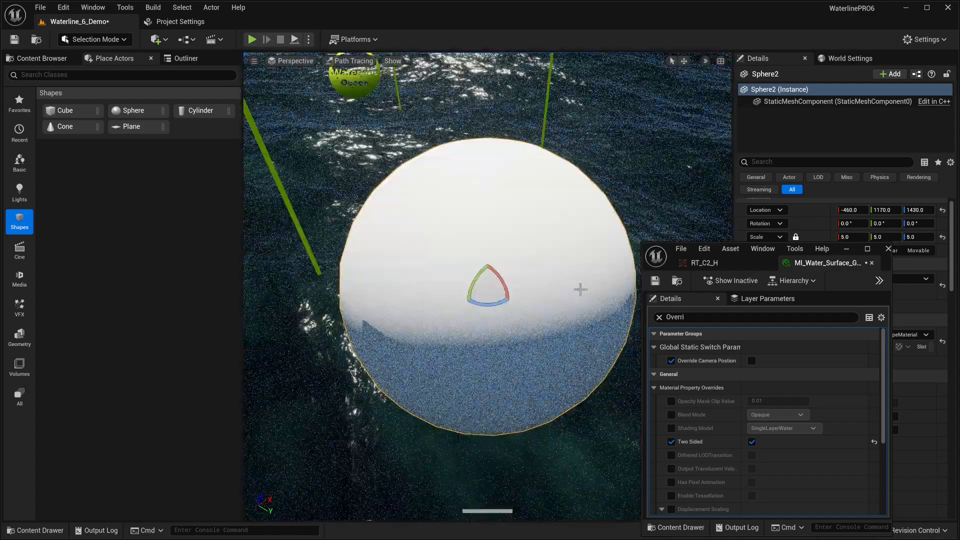
- Create a new material in the project's root Content folder and open it for editing
{"action": "left_click", "coordinate": [846, 248]}
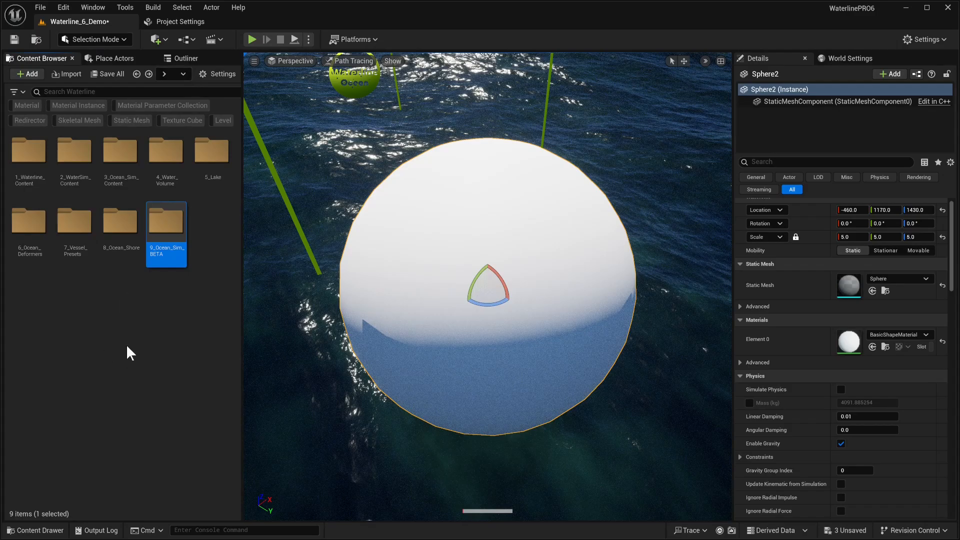
{"action": "key", "text": "alt+Left"}
{"action": "right_click", "coordinate": [122, 206]}
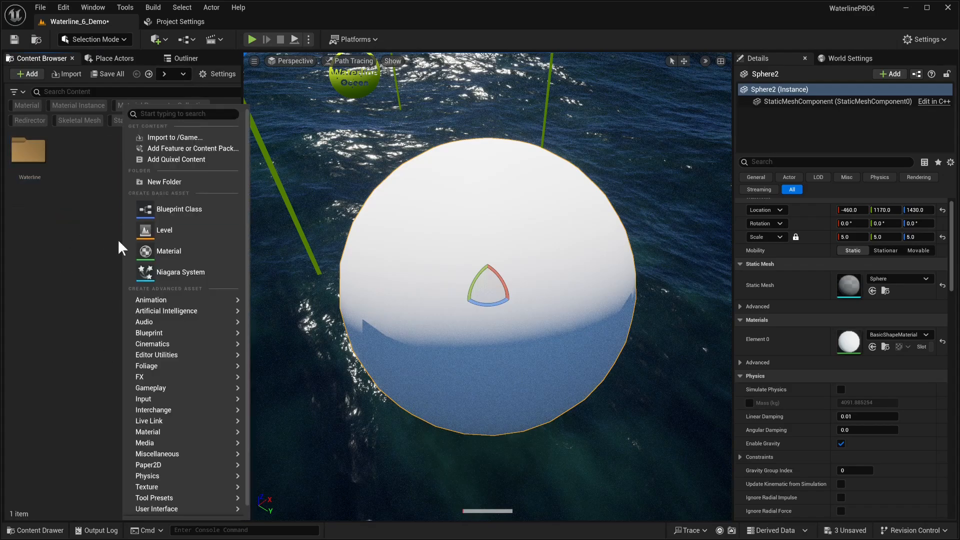
{"action": "left_click", "coordinate": [166, 253]}
{"action": "double_click", "coordinate": [74, 153]}
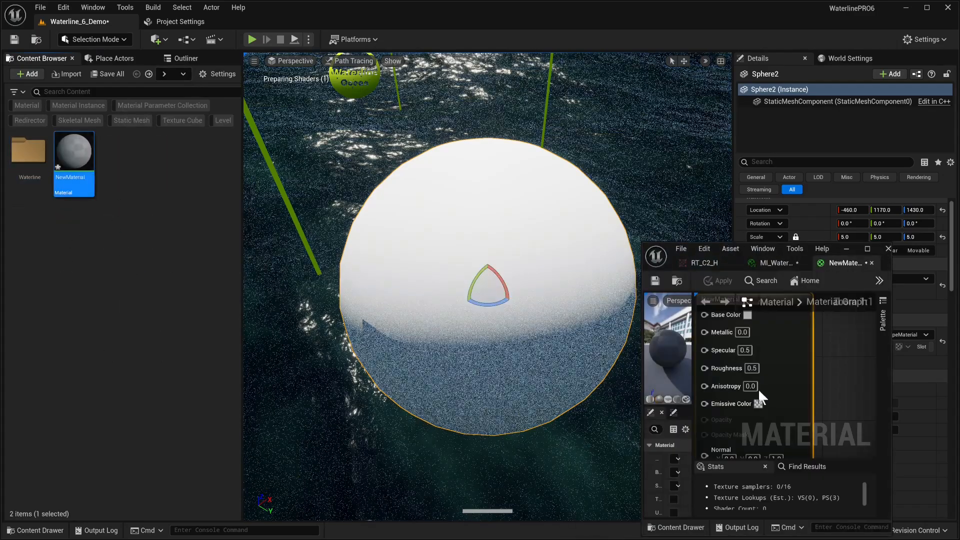
- Give the new material a white base color, Metallic 1, Specular 0 and Roughness 0 for a mirror finish
{"action": "scroll", "coordinate": [773, 352], "scroll_direction": "down", "scroll_amount": 4}
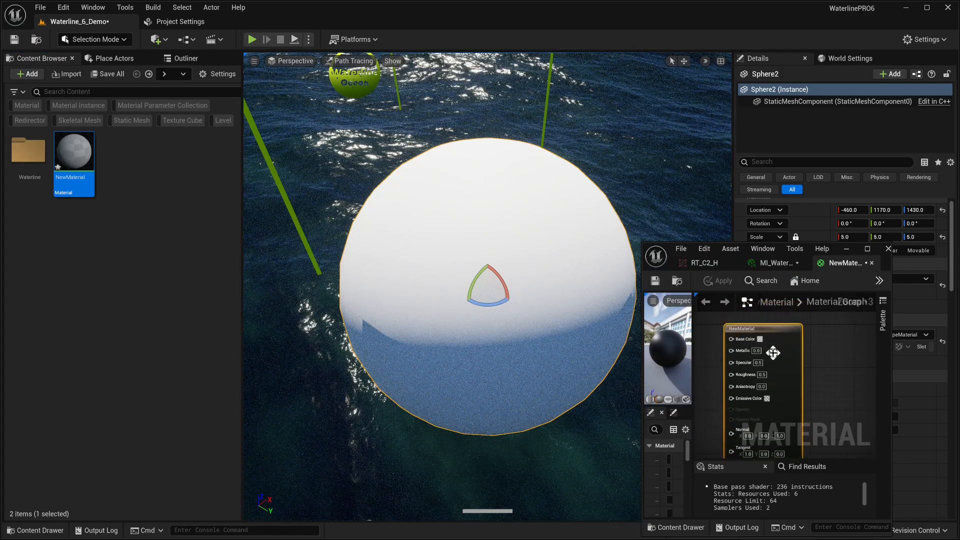
{"action": "left_click", "coordinate": [759, 339]}
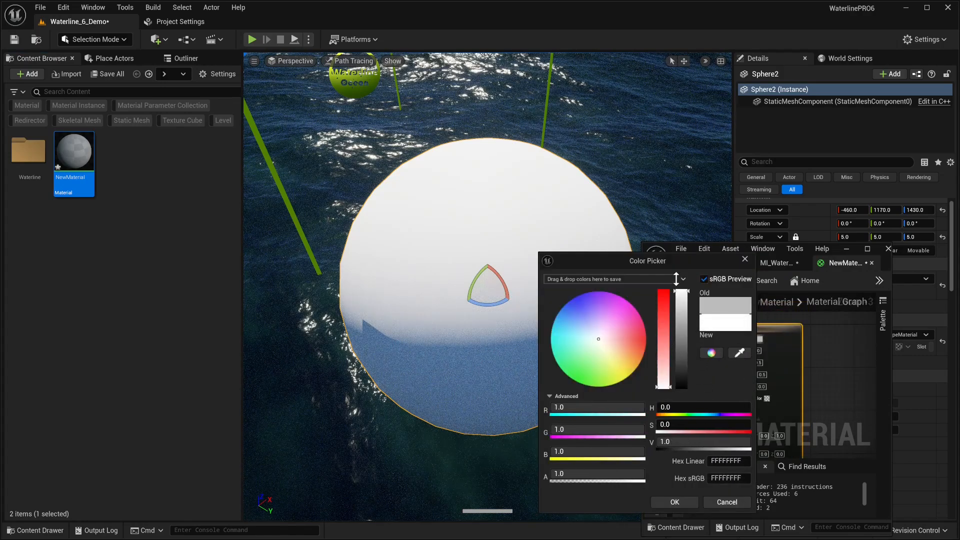
{"action": "left_click", "coordinate": [674, 502]}
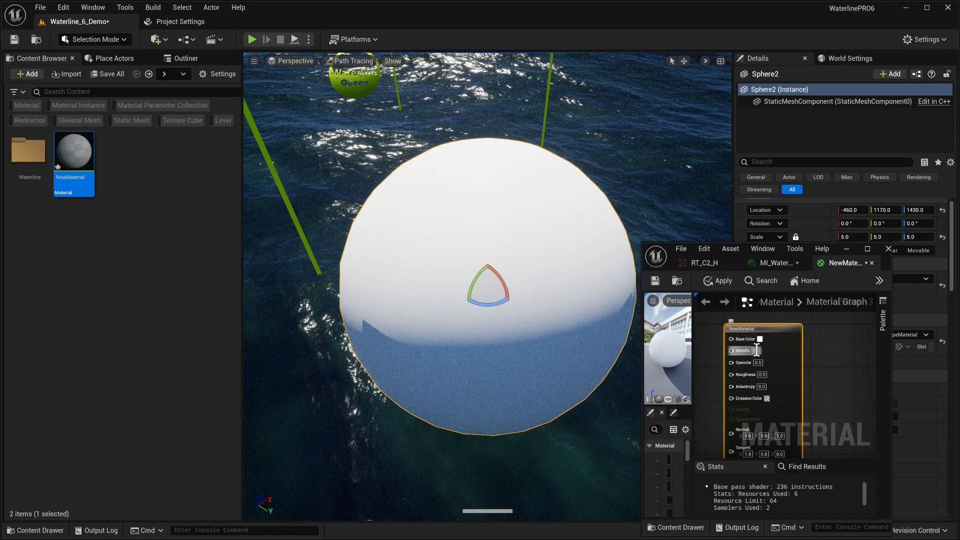
{"action": "key", "text": "Return"}
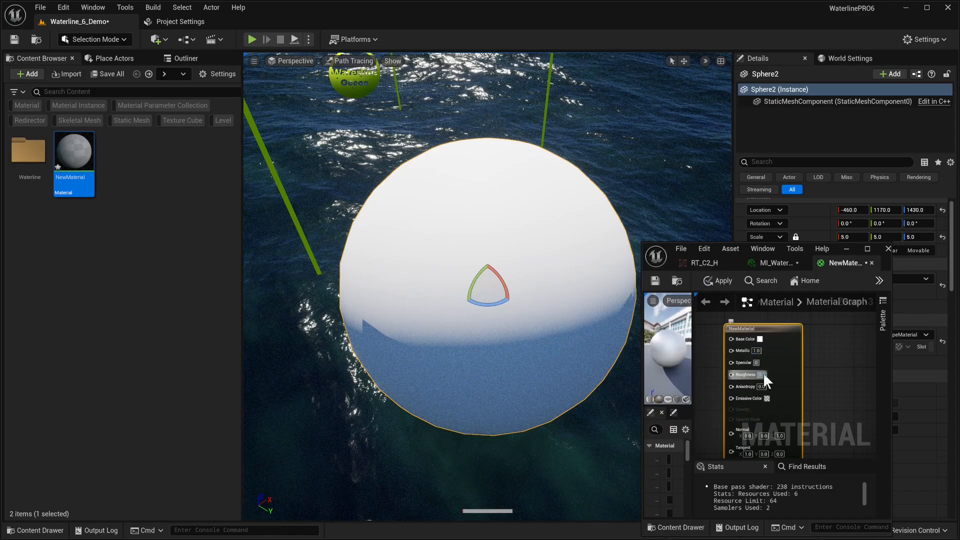
{"action": "left_click", "coordinate": [762, 375]}
{"action": "type", "text": "0"}
{"action": "key", "text": "Return"}
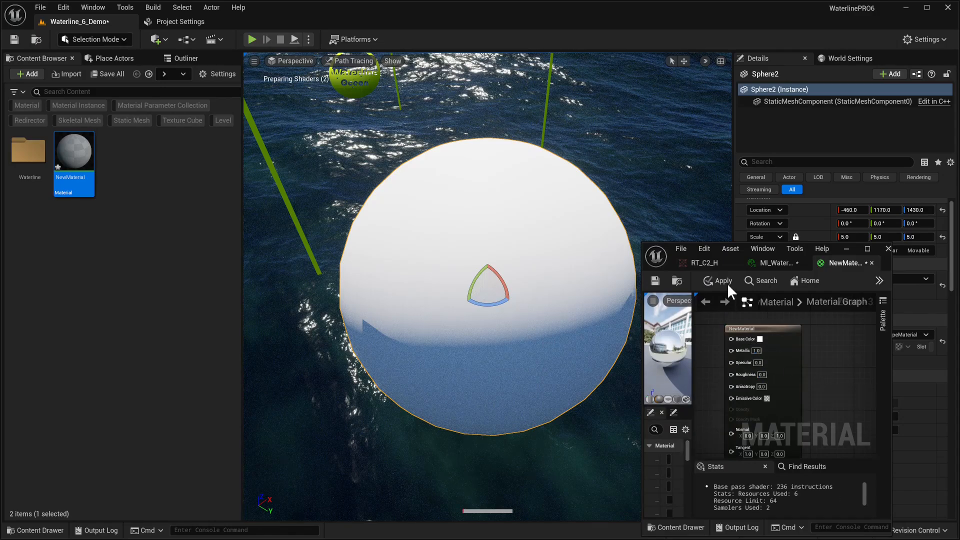
- Apply the material changes and assign NewMaterial to the large sphere
{"action": "left_click", "coordinate": [722, 282]}
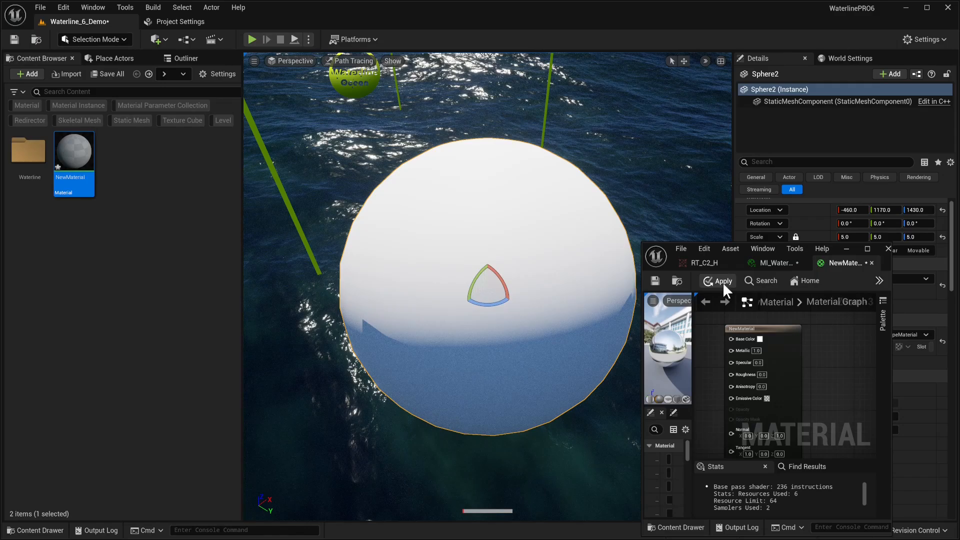
{"action": "left_click", "coordinate": [845, 248]}
{"action": "left_click_drag", "start_coordinate": [148, 192], "coordinate": [535, 302]}
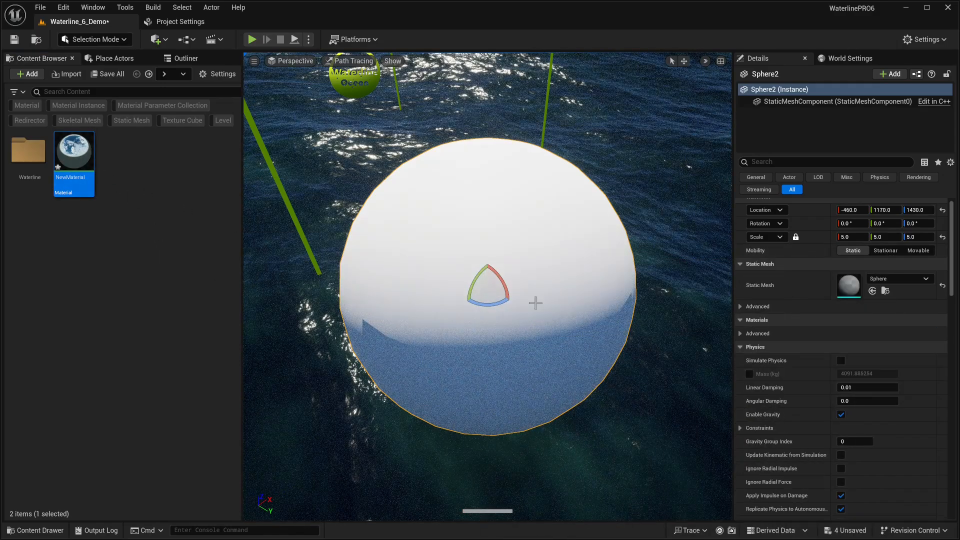
- Examine the path-traced reflections on the mirrored sphere and the surrounding water from several distances and angles
{"action": "mouse_move", "coordinate": [621, 290]}
{"action": "right_mouse_down"}
{"action": "mouse_move", "coordinate": [622, 235]}
{"action": "mouse_move", "coordinate": [634, 252]}
{"action": "mouse_move", "coordinate": [618, 207]}
{"action": "mouse_move", "coordinate": [623, 294]}
{"action": "mouse_move", "coordinate": [634, 296]}
{"action": "mouse_move", "coordinate": [634, 308]}
{"action": "mouse_move", "coordinate": [636, 297]}
{"action": "right_mouse_up"}
{"action": "key", "text": "s"}
{"action": "key", "text": "s"}
{"action": "key", "text": "q"}
{"action": "key", "text": "w"}
{"action": "key", "text": "g"}
{"action": "key", "text": "w"}
{"action": "key", "text": "w"}
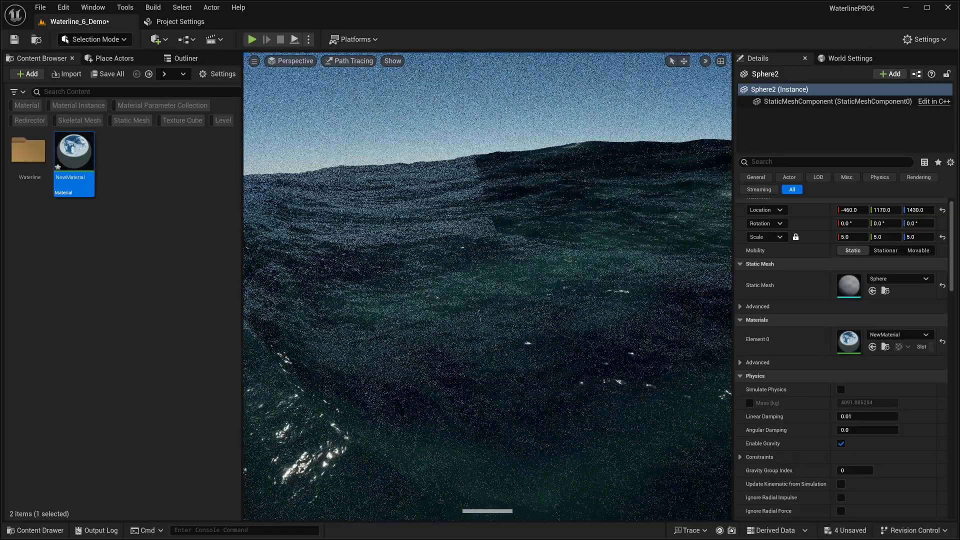
{"action": "key", "text": "s"}
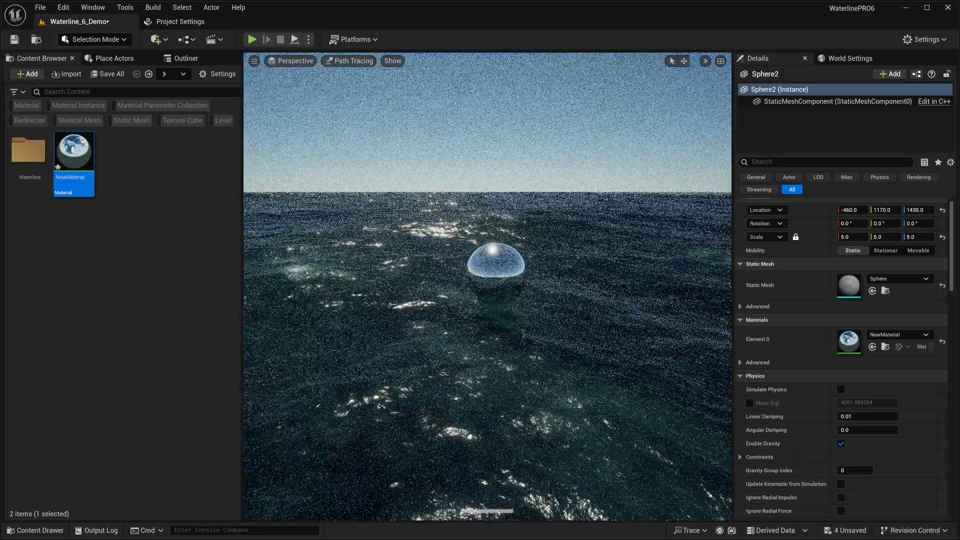
{"action": "key", "text": "s"}
{"action": "mouse_move", "coordinate": [640, 316]}
{"action": "right_mouse_down"}
{"action": "mouse_move", "coordinate": [646, 334]}
{"action": "mouse_move", "coordinate": [650, 310]}
{"action": "right_mouse_up"}
{"action": "key", "text": "w"}
{"action": "key", "text": "w"}
{"action": "key", "text": "q"}
{"action": "key", "text": "w"}
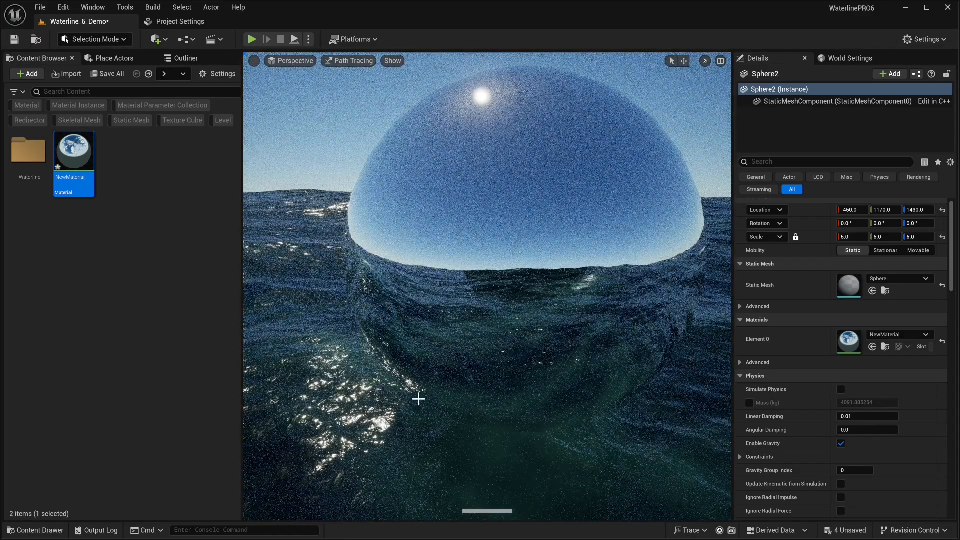
- Reopen the ocean's water surface material, search its parameters for "Path", and widen the name column to show the full parameter names
{"action": "left_click", "coordinate": [403, 407]}
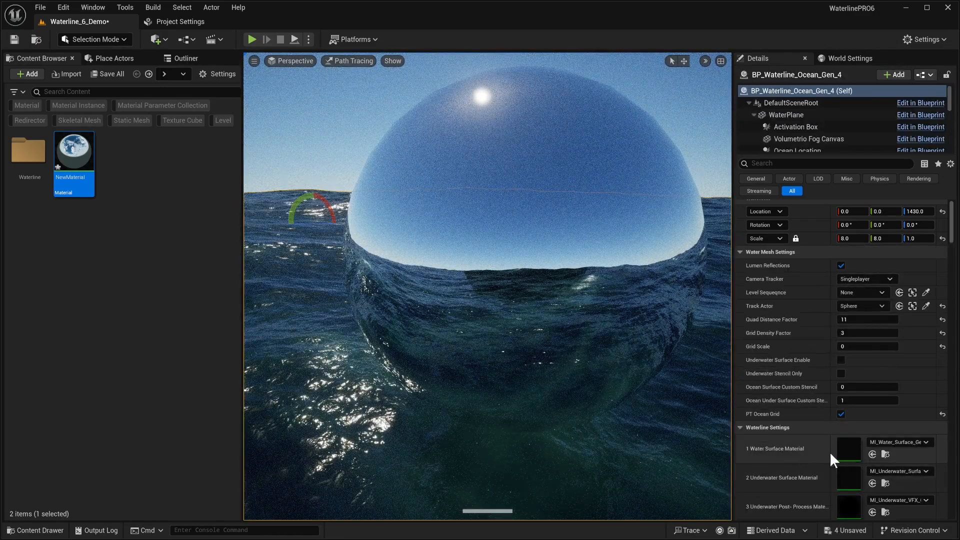
{"action": "double_click", "coordinate": [854, 448]}
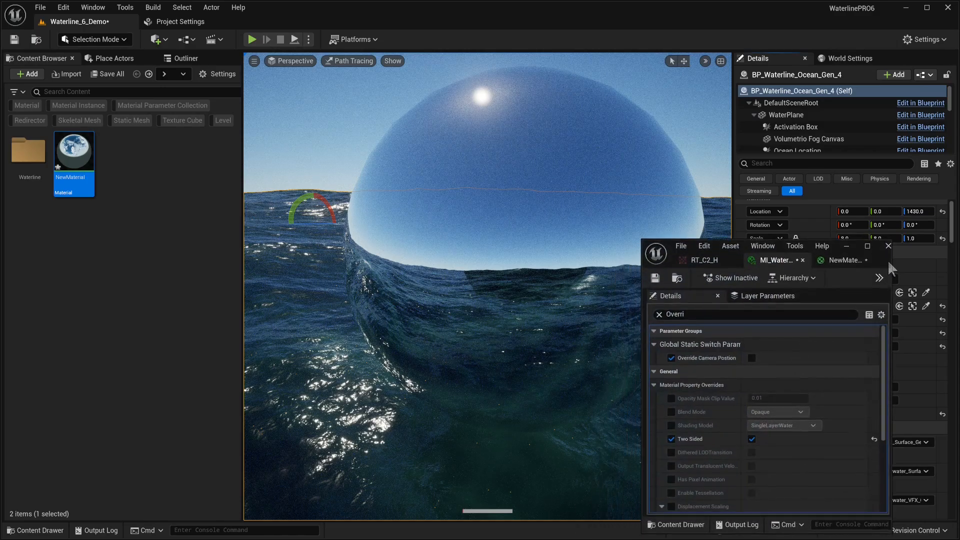
{"action": "left_click_drag", "start_coordinate": [887, 261], "coordinate": [901, 183]}
{"action": "left_click", "coordinate": [729, 242]}
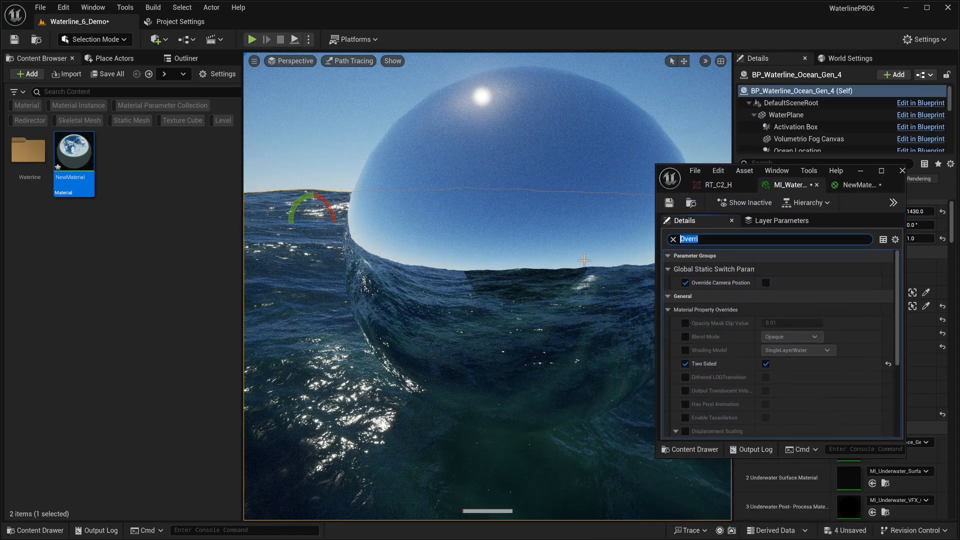
{"action": "type", "text": "Path"}
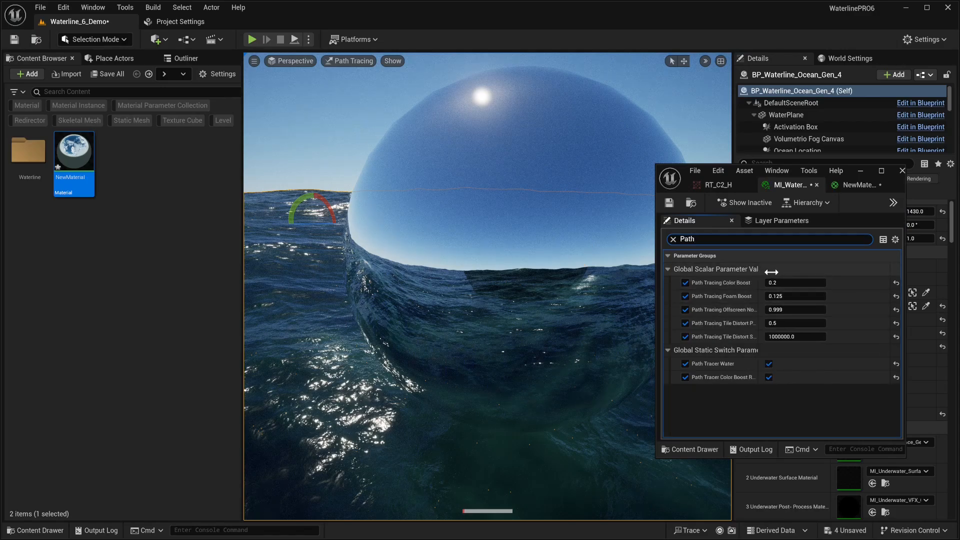
{"action": "left_click_drag", "start_coordinate": [771, 272], "coordinate": [795, 272]}
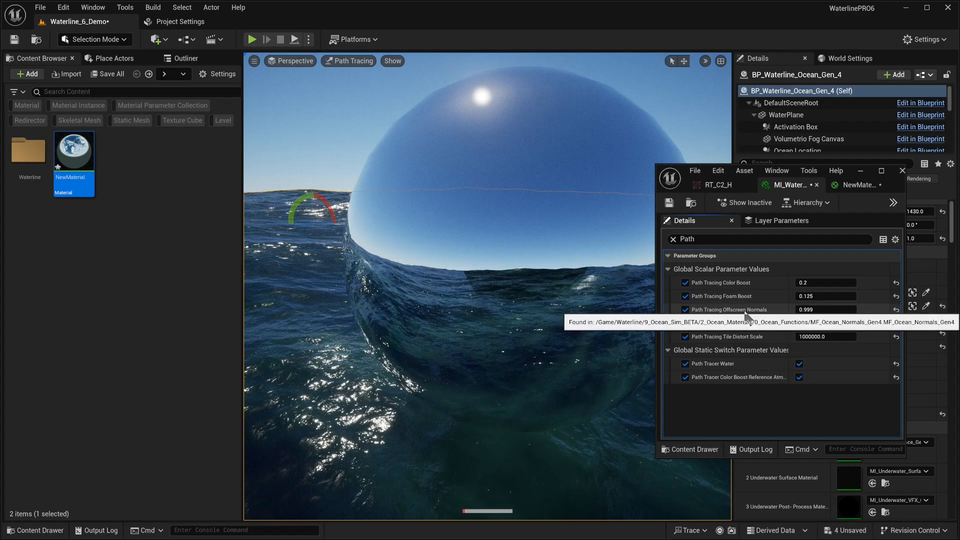
{"action": "right_click_drag", "start_coordinate": [551, 286], "coordinate": [572, 274]}
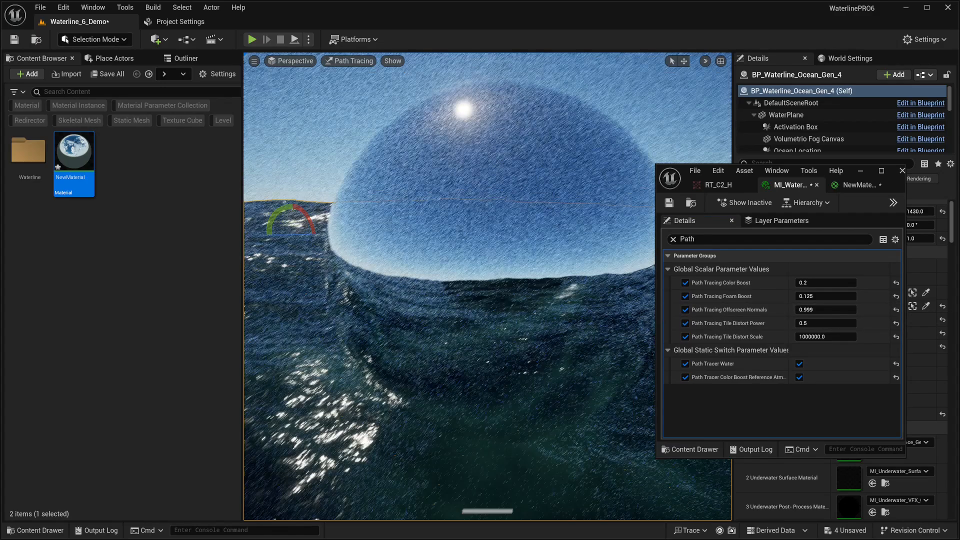
- Show the viewport full screen and frame the mirrored sphere beside the material parameters
{"action": "key", "text": "F11"}
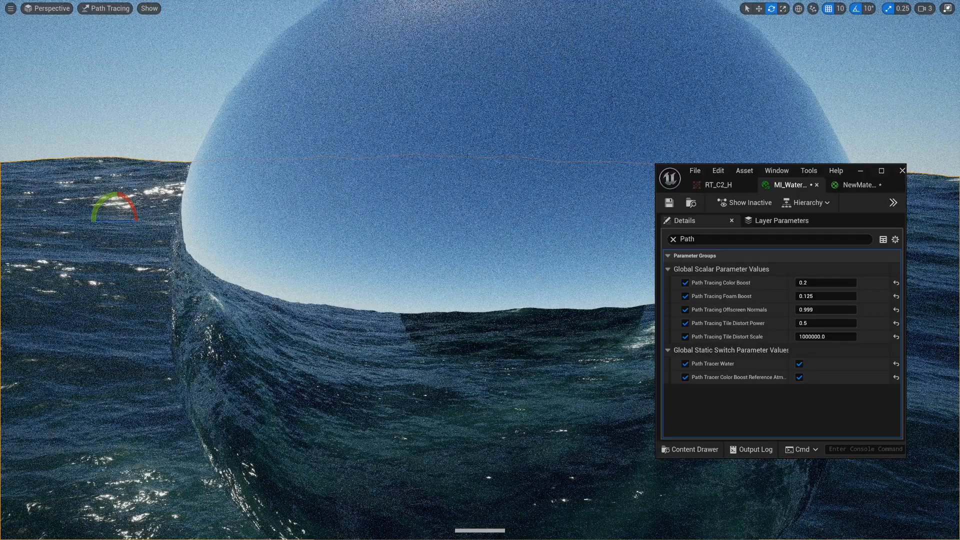
{"action": "right_click_drag", "start_coordinate": [551, 285], "coordinate": [633, 266]}
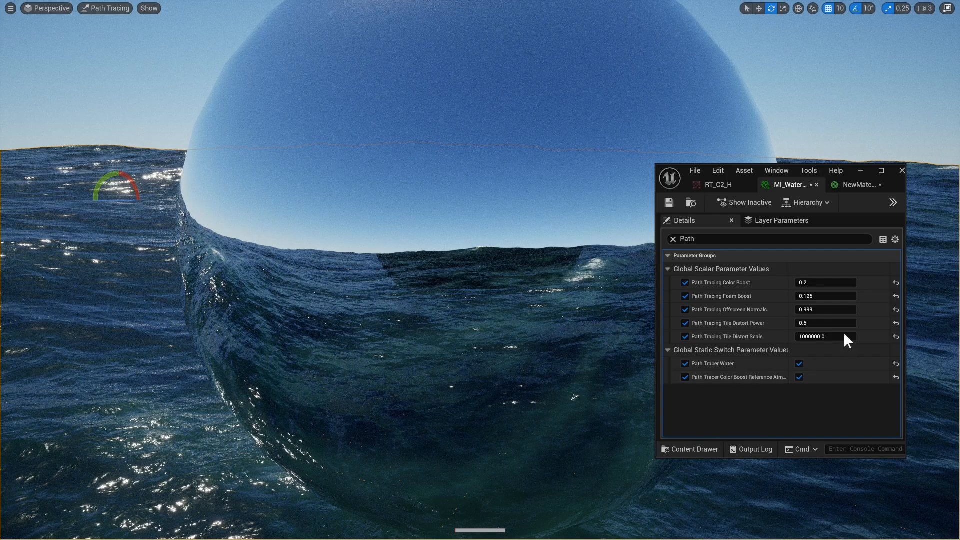
- Set Path Tracing Offscreen Normals to 0 and compare the sphere's reflection with the open water around it
{"action": "left_click", "coordinate": [825, 309]}
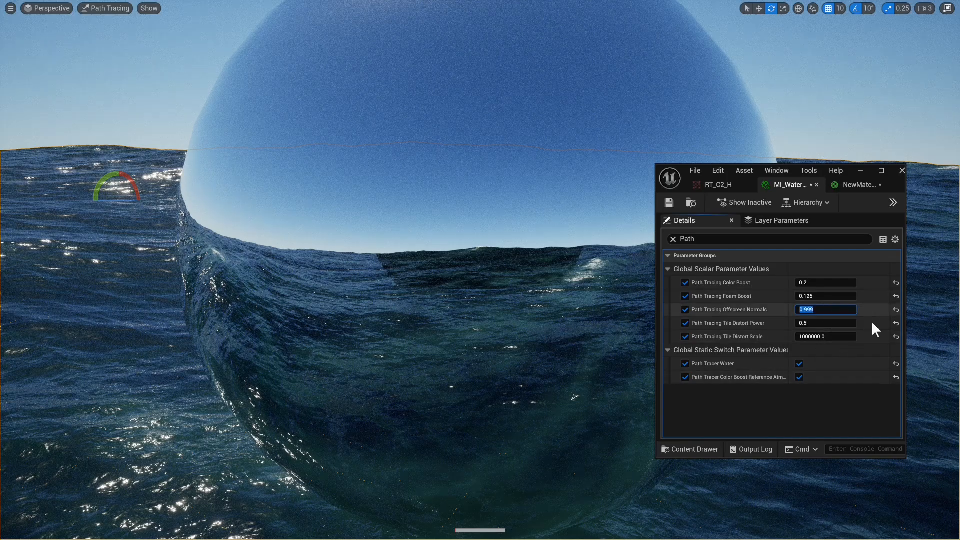
{"action": "type", "text": "0"}
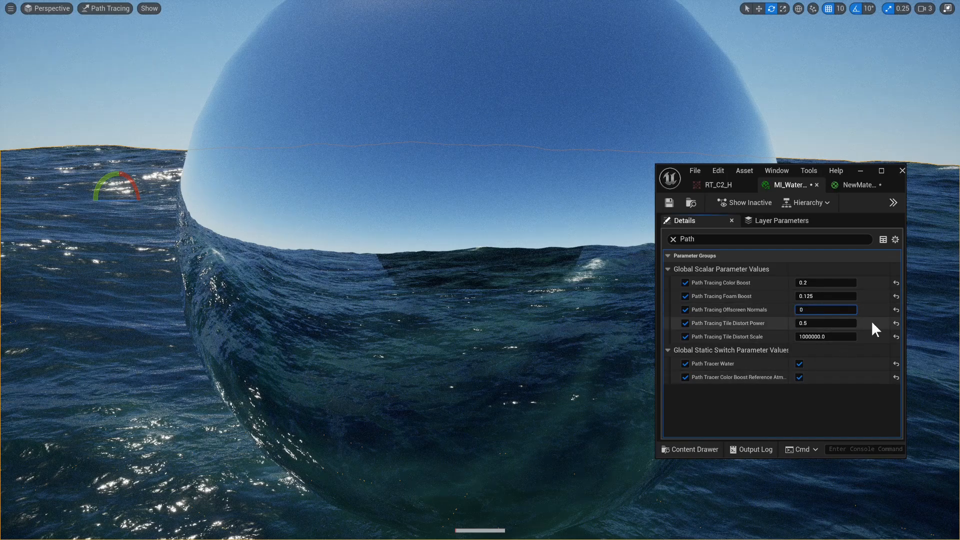
{"action": "key", "text": "Return"}
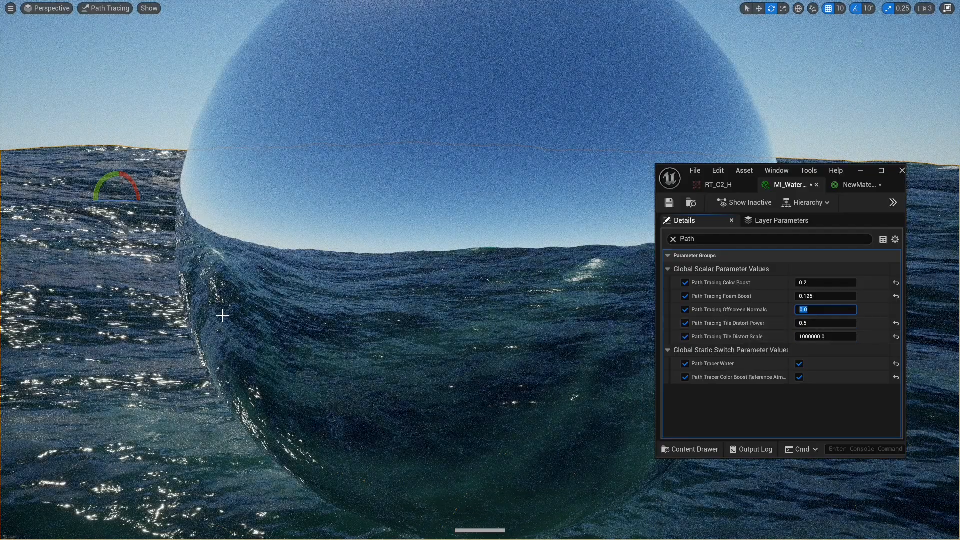
{"action": "right_click_drag", "start_coordinate": [249, 325], "coordinate": [420, 334]}
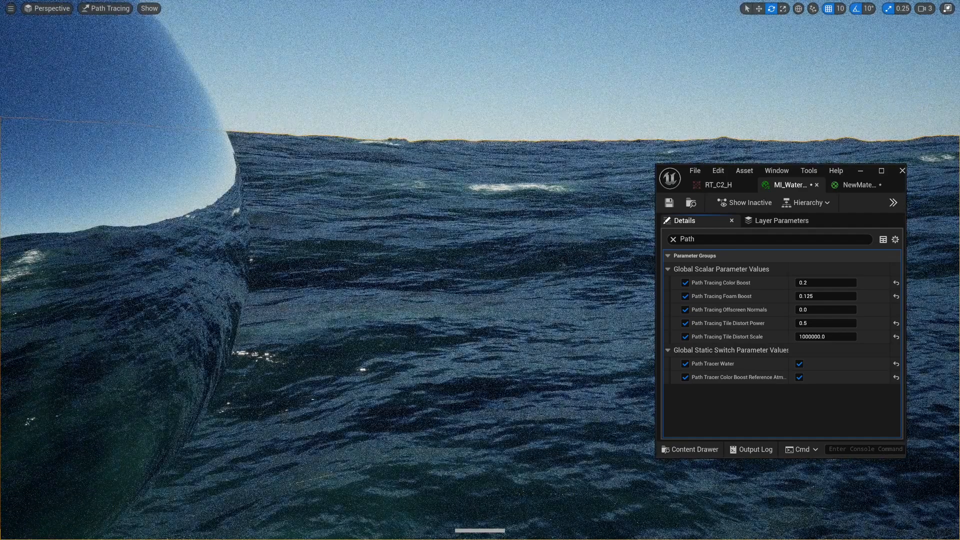
- Set Path Tracing Offscreen Normals to 1 and check the effect on the water and the sphere's reflection
{"action": "left_click", "coordinate": [810, 311]}
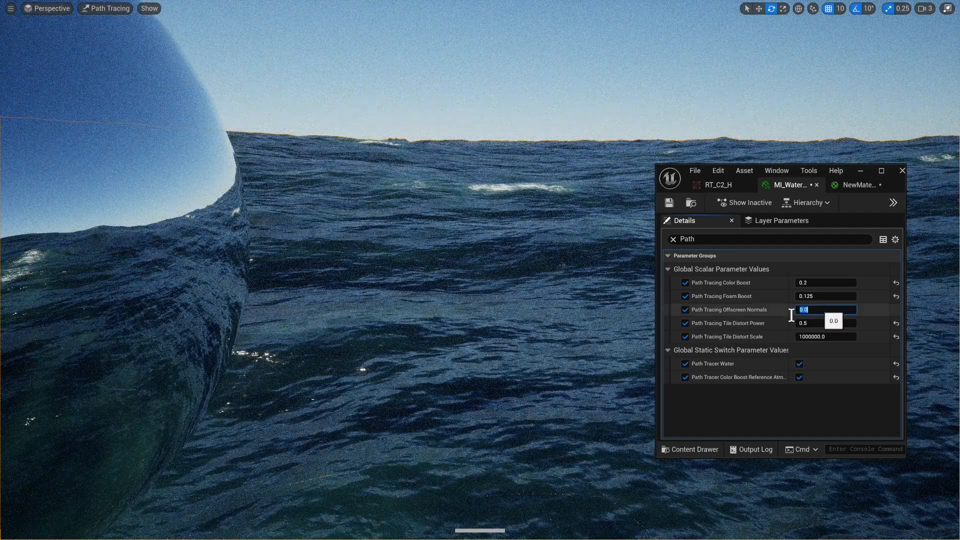
{"action": "type", "text": "1"}
{"action": "key", "text": "Return"}
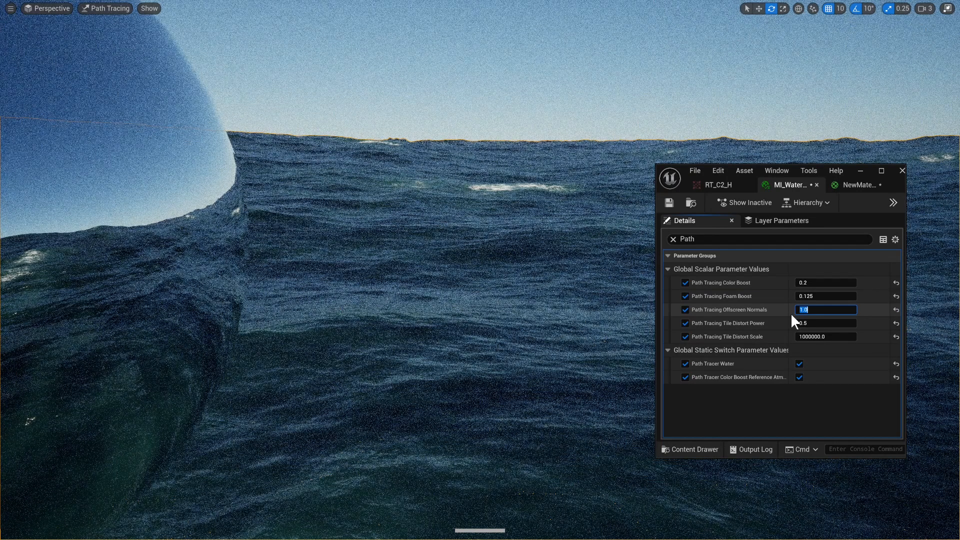
{"action": "mouse_move", "coordinate": [495, 260]}
{"action": "right_mouse_down"}
{"action": "mouse_move", "coordinate": [350, 265]}
{"action": "mouse_move", "coordinate": [529, 268]}
{"action": "right_mouse_up"}
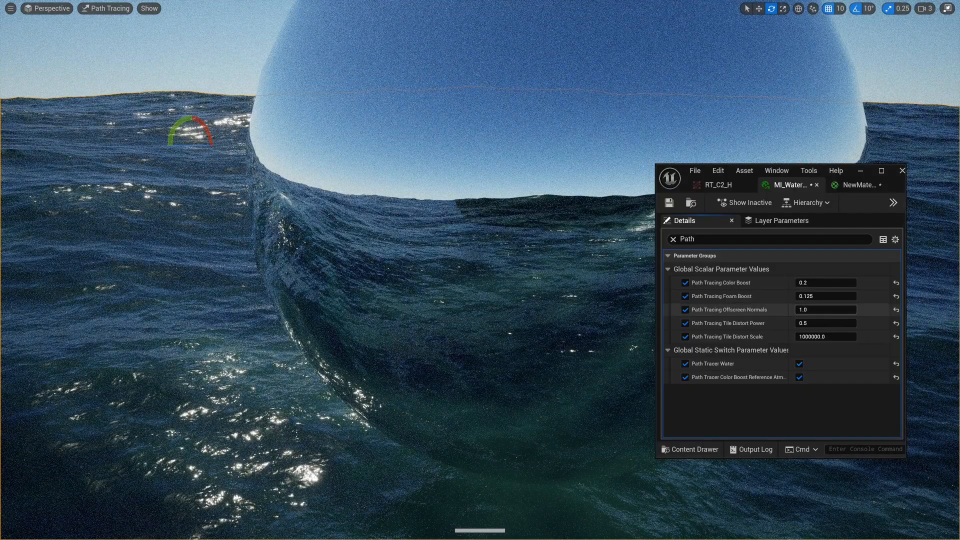
- Try lower Path Tracing Offscreen Normals values of 0.876, 0.096 and 0.16 while checking the mirrored reflection and visible water
{"action": "left_click_drag", "start_coordinate": [825, 309], "coordinate": [801, 309]}
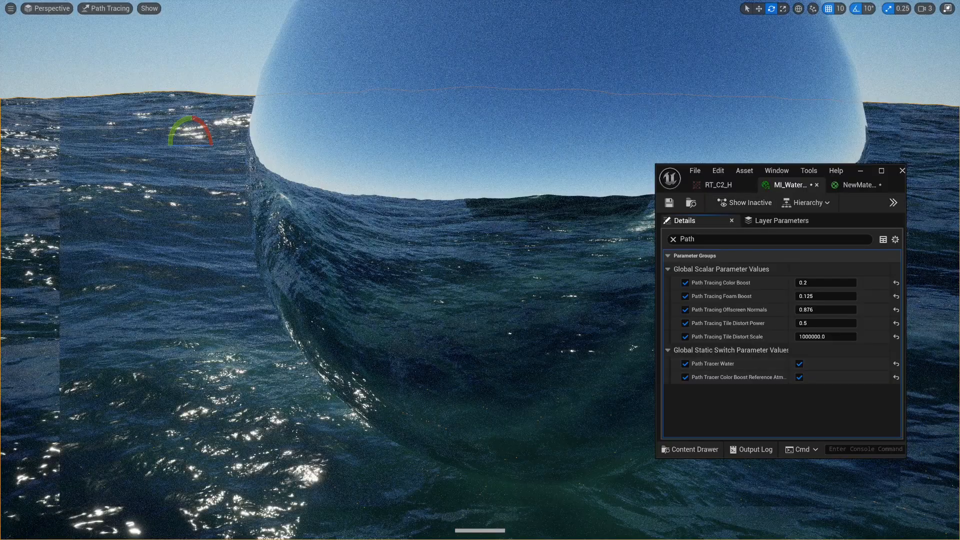
{"action": "right_click_drag", "start_coordinate": [400, 280], "coordinate": [215, 247]}
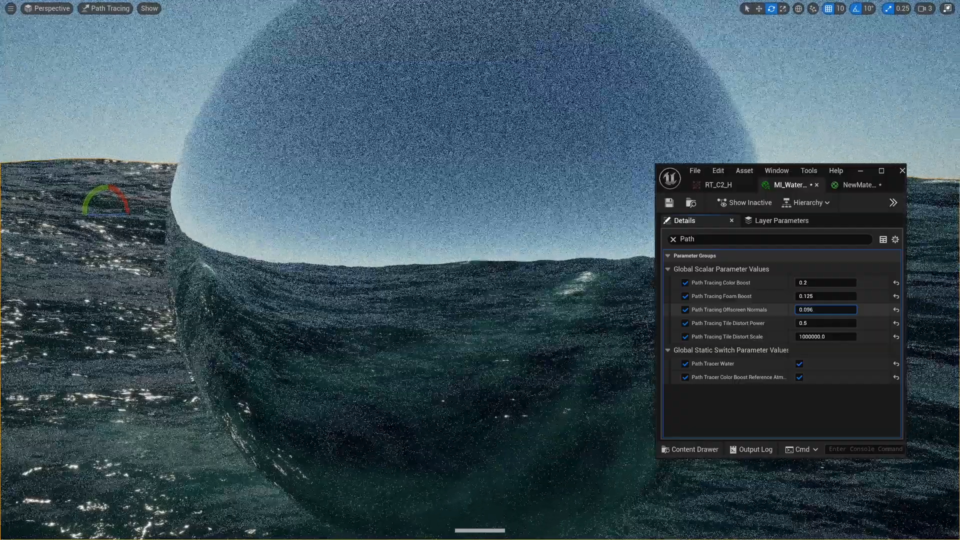
{"action": "mouse_move", "coordinate": [825, 309]}
{"action": "left_mouse_down"}
{"action": "mouse_move", "coordinate": [816, 310]}
{"action": "mouse_move", "coordinate": [829, 309]}
{"action": "left_mouse_up"}
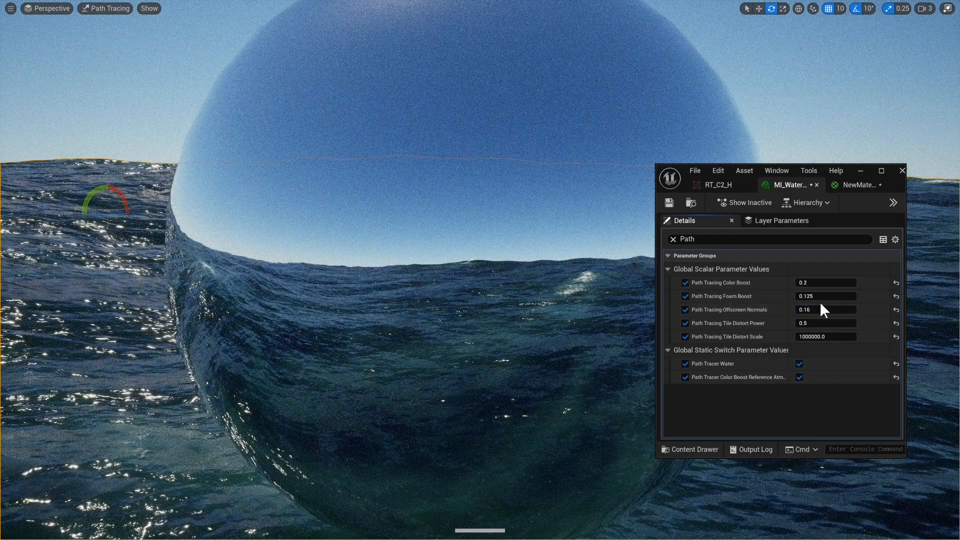
{"action": "right_click_drag", "start_coordinate": [476, 262], "coordinate": [380, 265]}
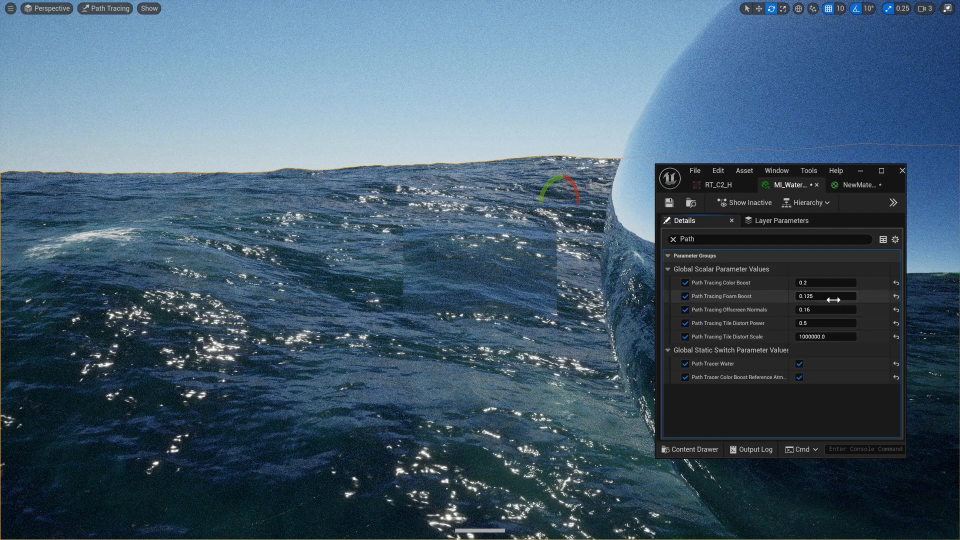
- Reduce Path Tracing Offscreen Normals from its trial value to 0 while viewing the water beside the sphere
{"action": "left_click", "coordinate": [807, 296]}
{"action": "left_click", "coordinate": [815, 313]}
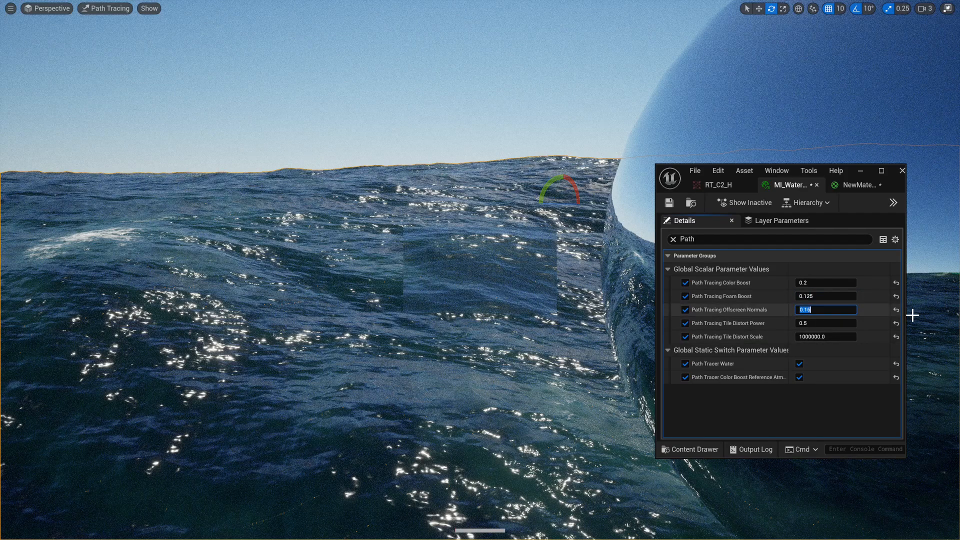
{"action": "type", "text": "0"}
{"action": "key", "text": "Return"}
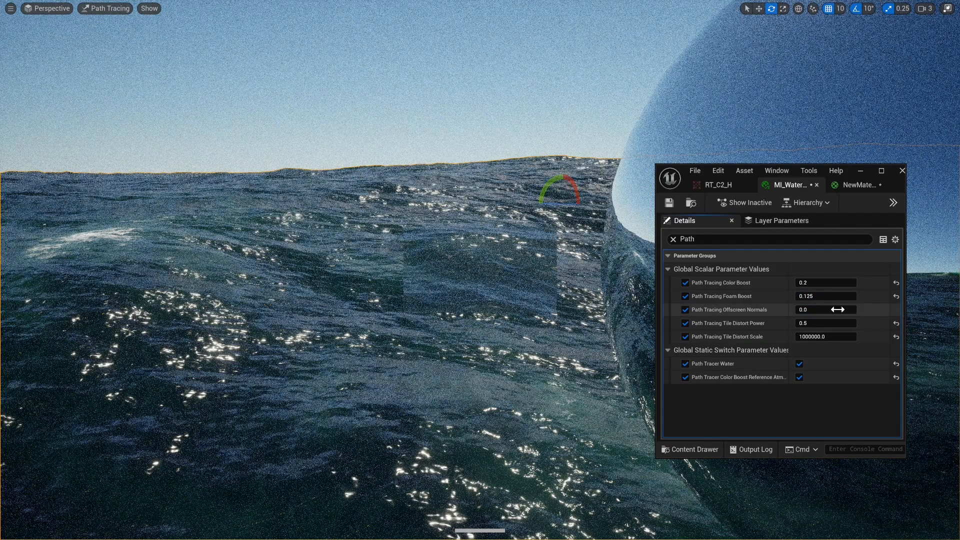
- Set Path Tracing Offscreen Normals to 0.999
{"action": "left_click", "coordinate": [818, 313]}
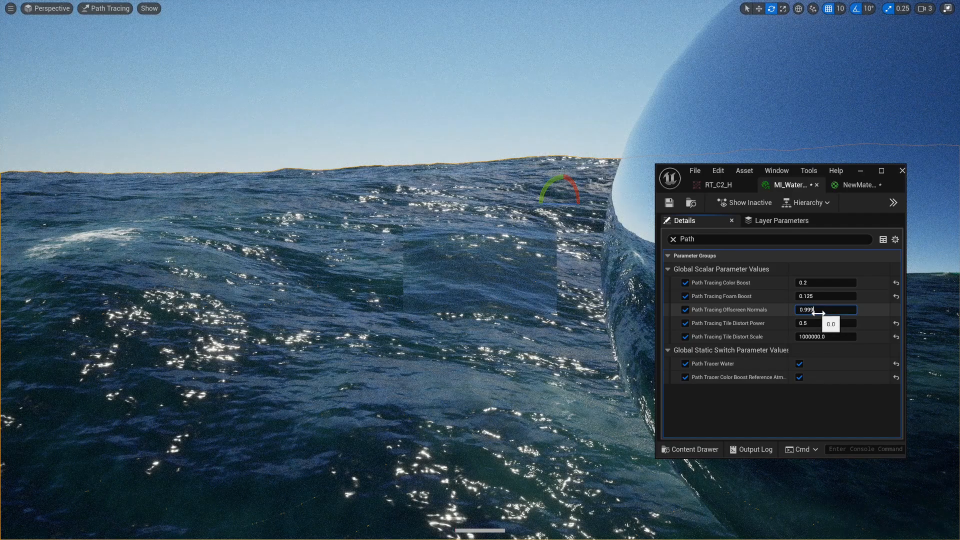
{"action": "type", "text": "0.999"}
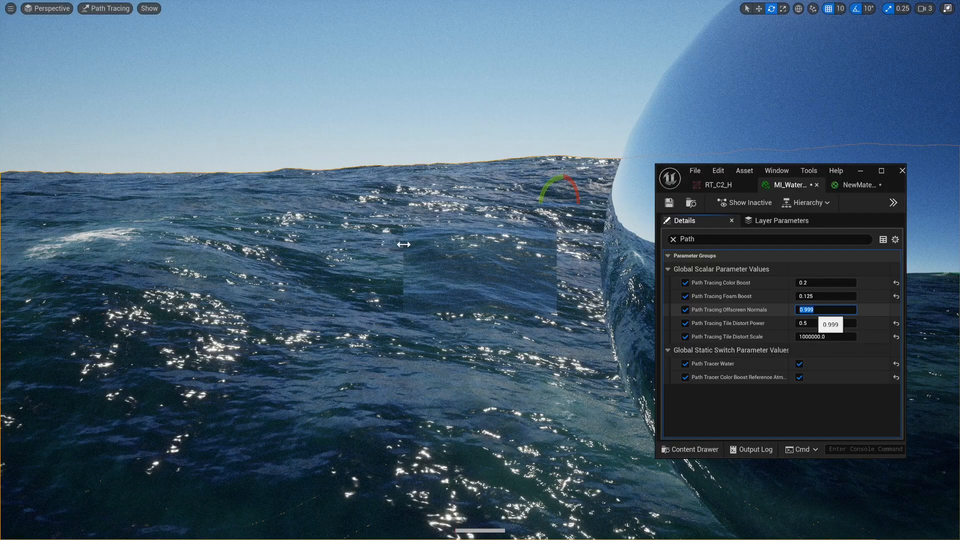
{"action": "key", "text": "Return"}
- Examine the path-traced ocean and the mirrored sphere from farther away, at several heights and angles toward the horizon
{"action": "scroll", "coordinate": [480, 270], "scroll_direction": "down", "scroll_amount": 3}
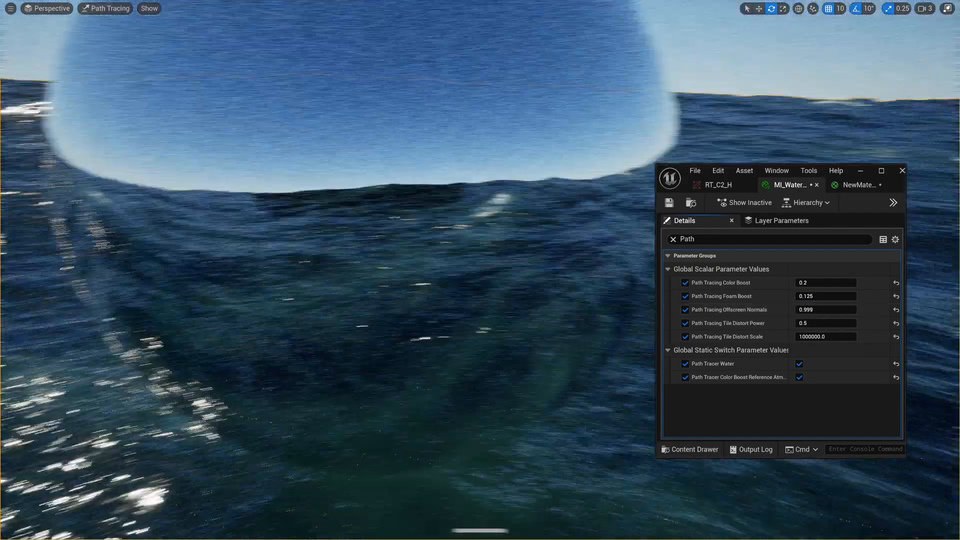
{"action": "scroll", "coordinate": [623, 240], "scroll_direction": "down", "scroll_amount": 2}
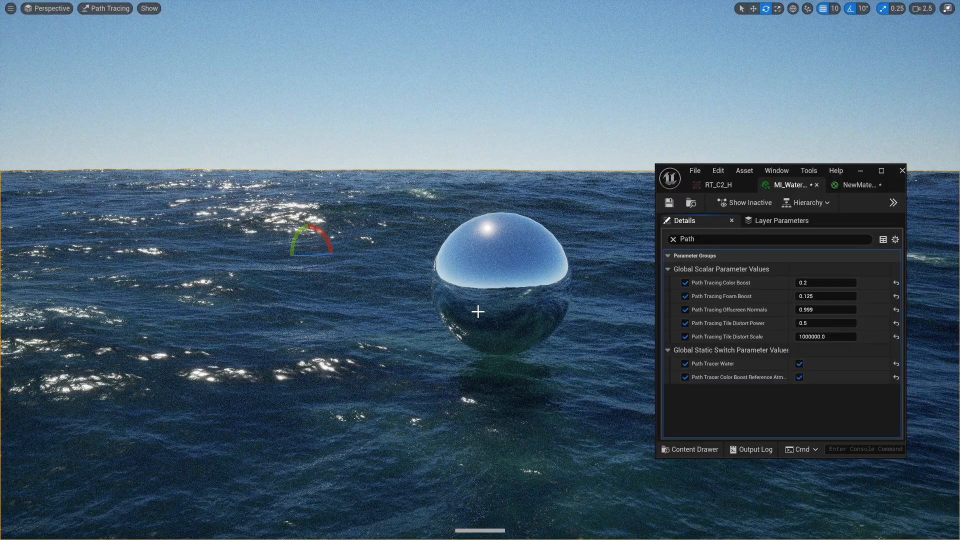
{"action": "mouse_move", "coordinate": [500, 280]}
{"action": "right_mouse_down"}
{"action": "mouse_move", "coordinate": [507, 321]}
{"action": "mouse_move", "coordinate": [485, 347]}
{"action": "mouse_move", "coordinate": [487, 372]}
{"action": "right_mouse_up"}
{"action": "key", "text": "e"}
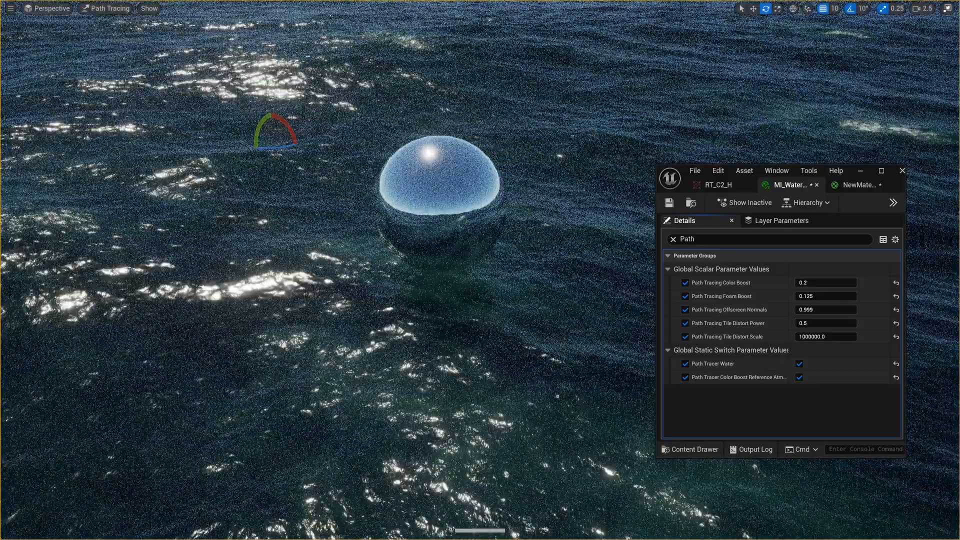
{"action": "right_click_drag", "start_coordinate": [504, 321], "coordinate": [455, 287]}
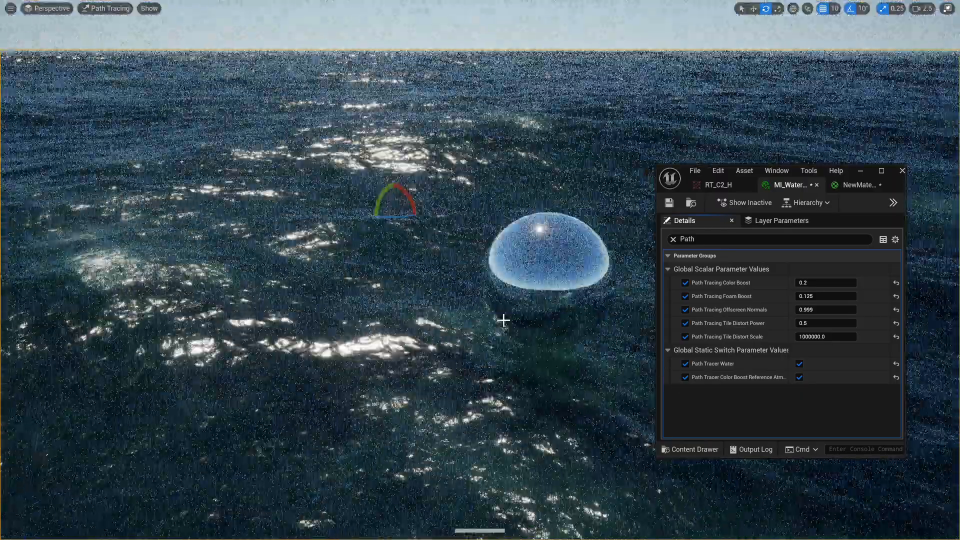
{"action": "left_click", "coordinate": [480, 124]}
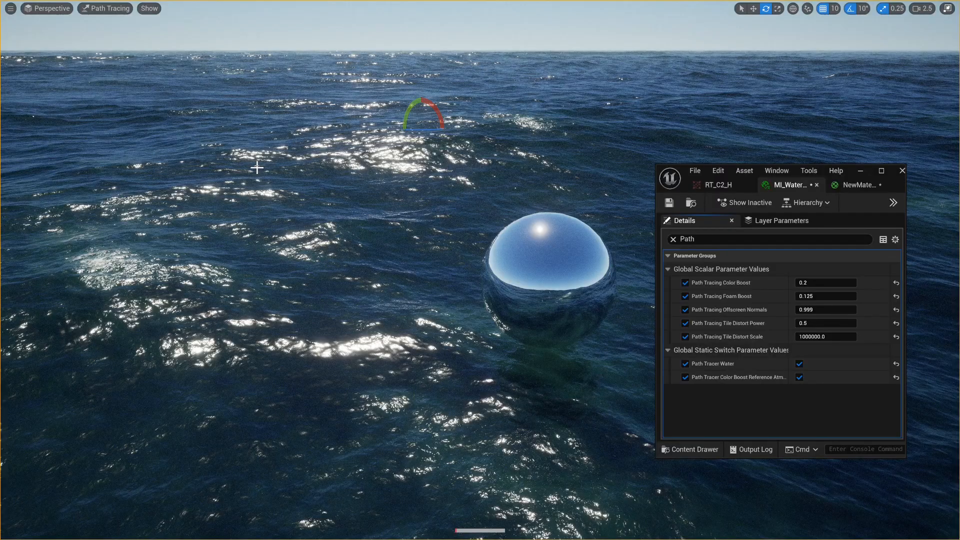
{"action": "mouse_move", "coordinate": [380, 270]}
{"action": "right_mouse_down"}
{"action": "mouse_move", "coordinate": [331, 249]}
{"action": "mouse_move", "coordinate": [371, 252]}
{"action": "right_mouse_up"}
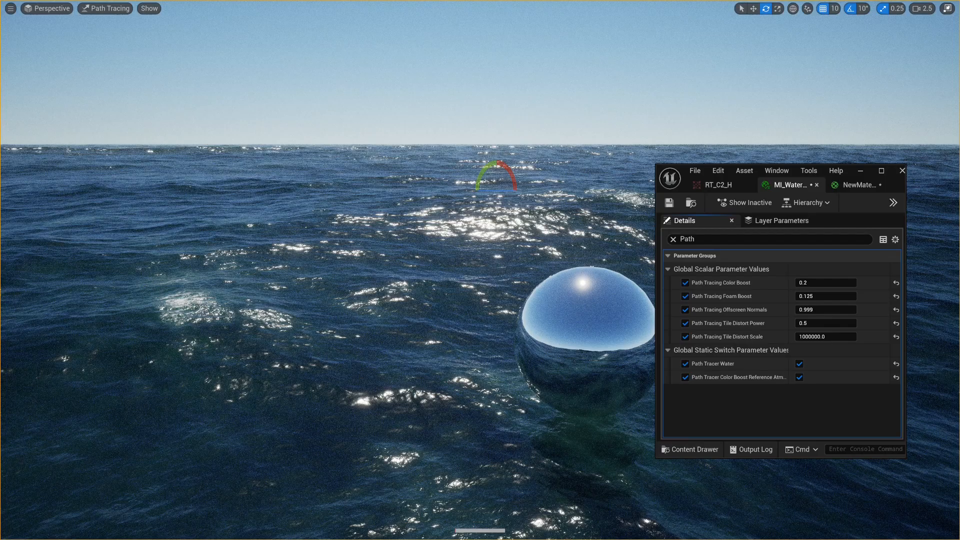
{"action": "right_click_drag", "start_coordinate": [350, 260], "coordinate": [380, 273]}
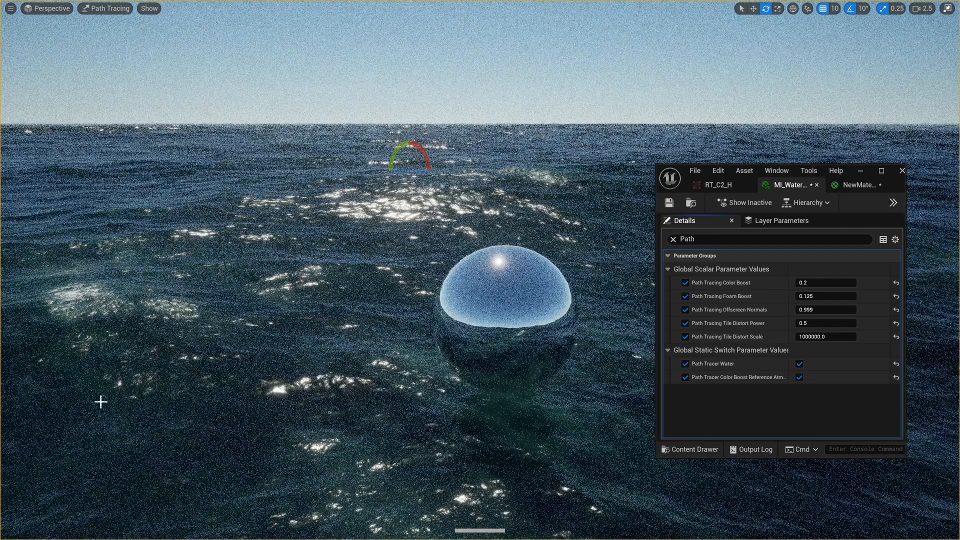